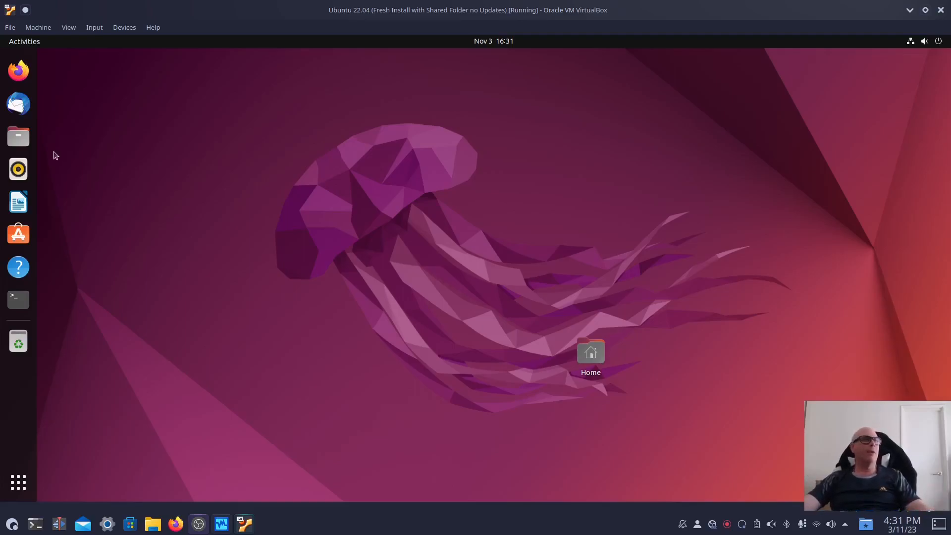
Copy the Yad-PCTLC folder from the sf_share shared folder into the Home folder
click(18, 137)
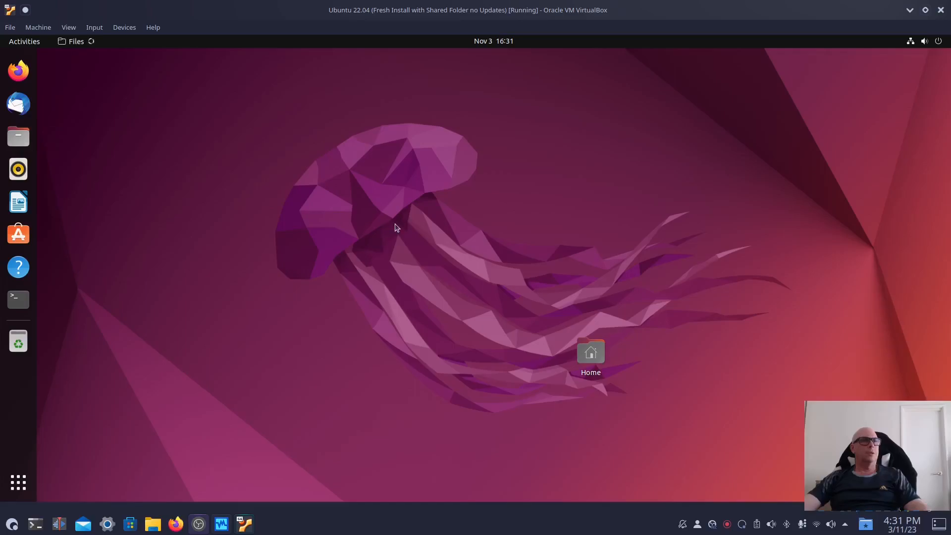
click(69, 251)
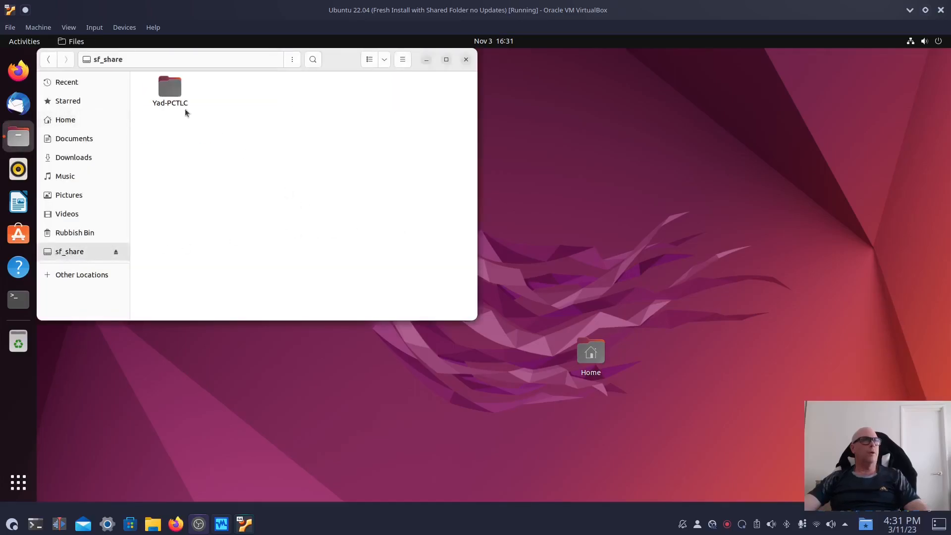
right_click(172, 95)
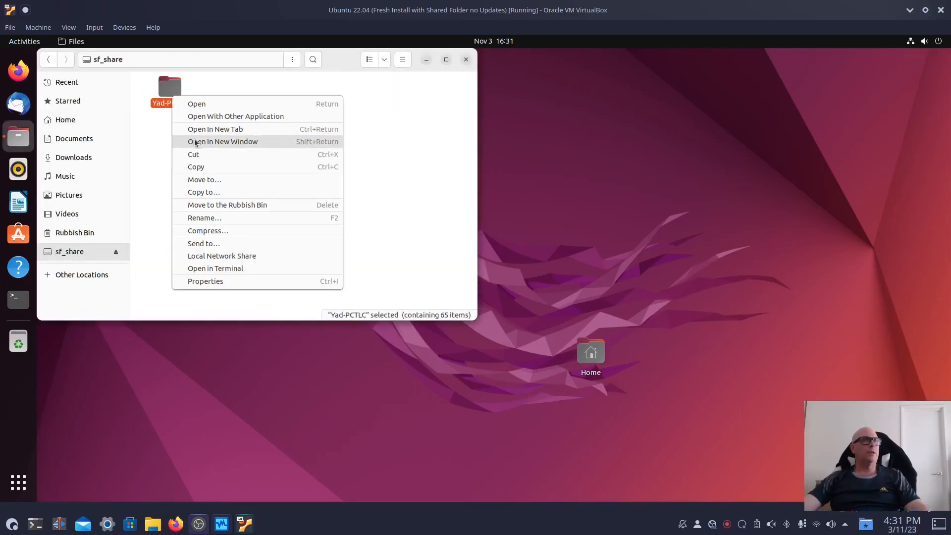
click(198, 168)
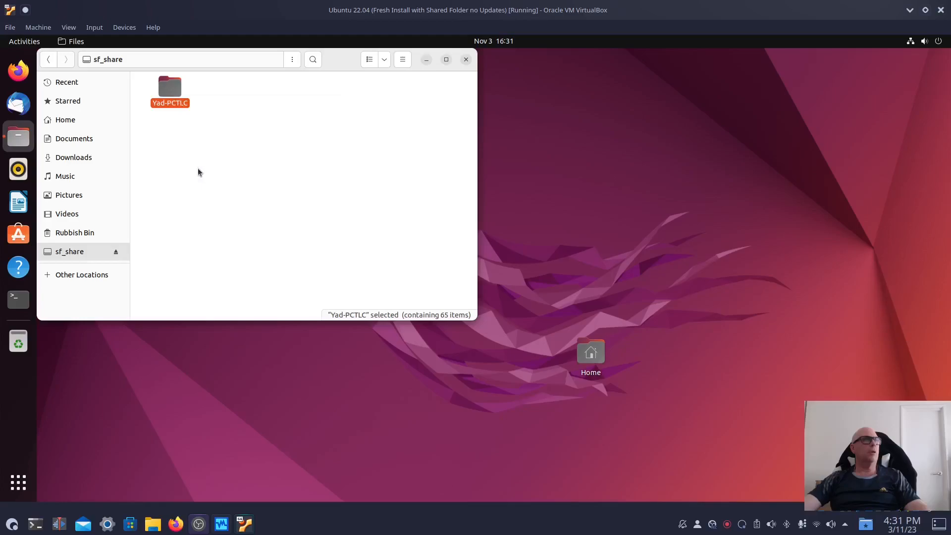
click(80, 125)
right_click(307, 161)
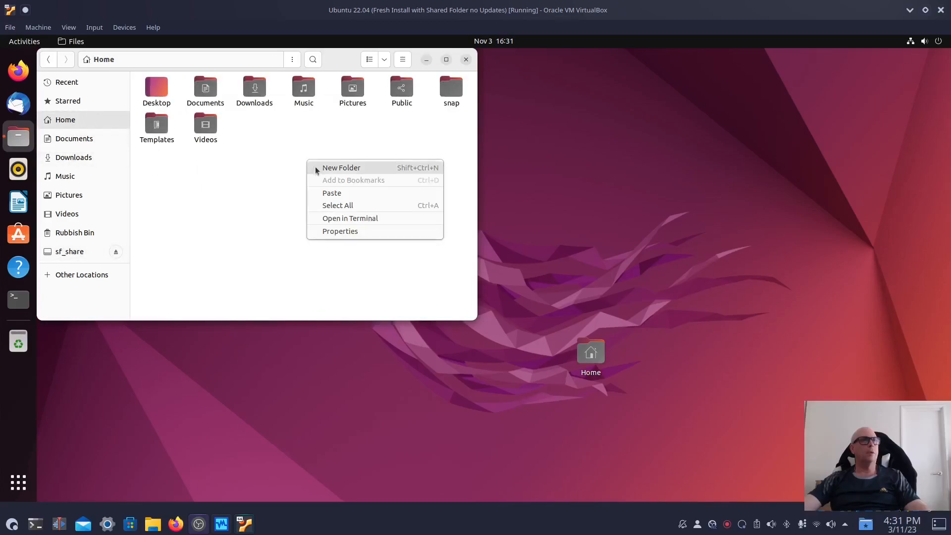
click(349, 193)
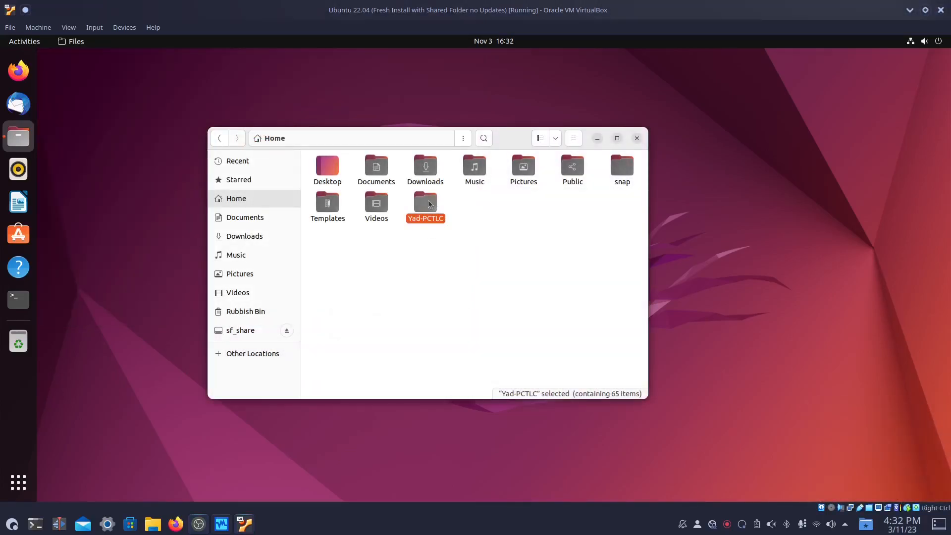
Open the Copy-Yad-Script folder inside the Yad-PCTLC folder in Home
double_click(426, 207)
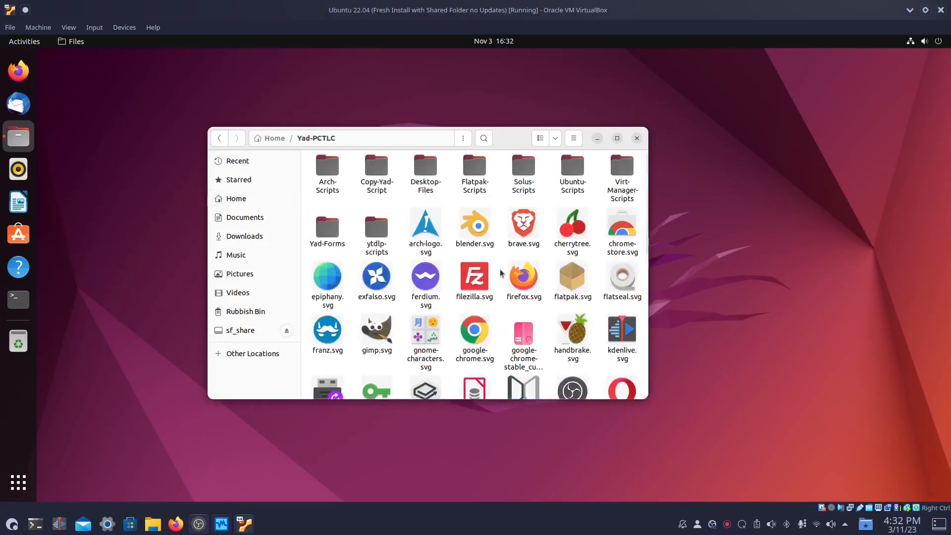
click(375, 174)
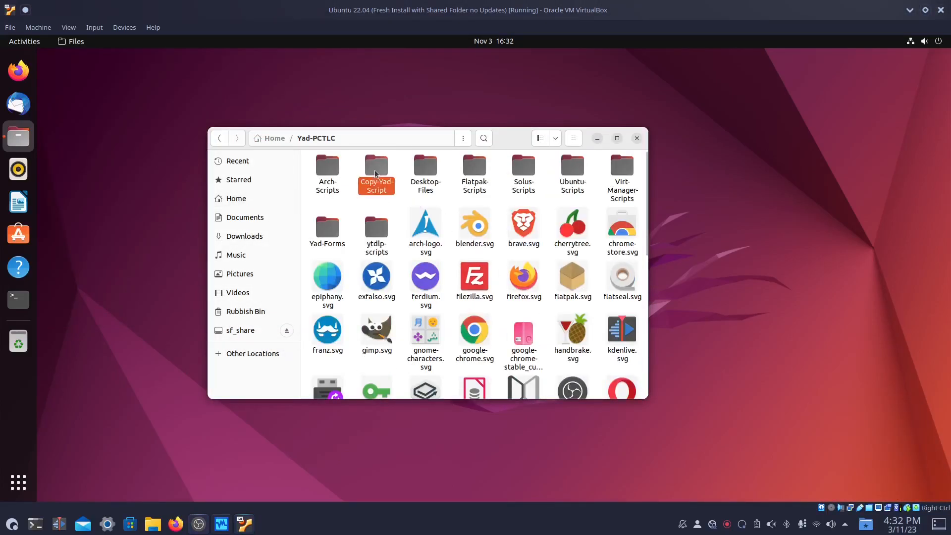
double_click(376, 174)
Check in the properties of copy-utilities.sh whether the file is allowed to execute as a program
click(341, 170)
right_click(340, 170)
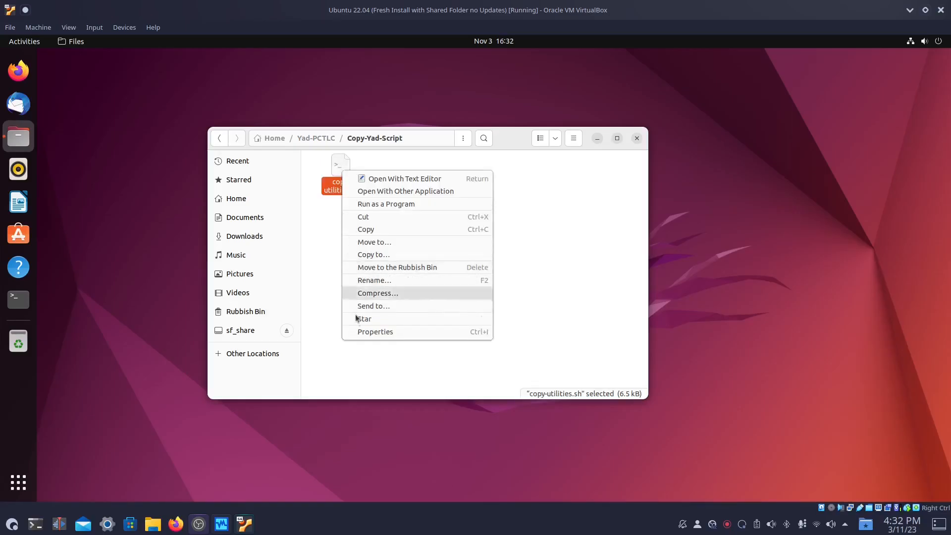
click(375, 332)
click(418, 172)
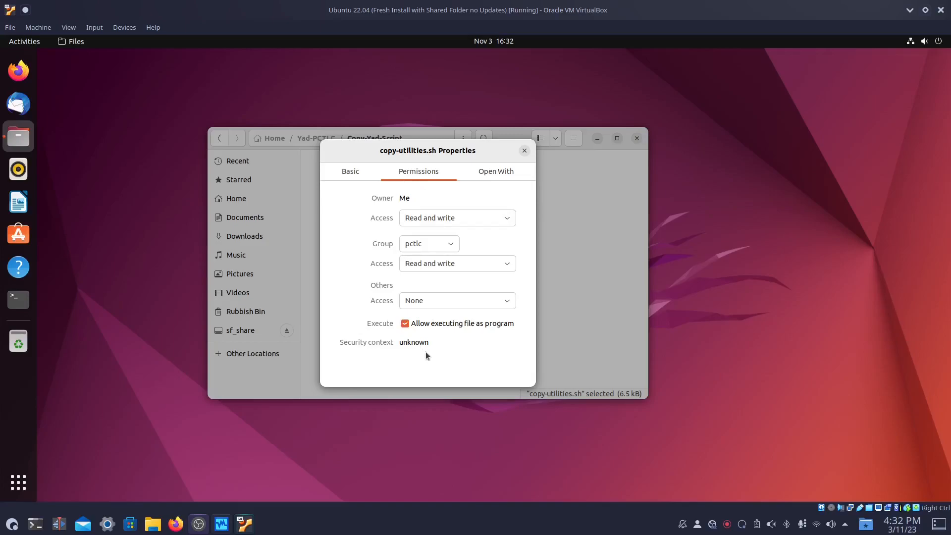
click(525, 150)
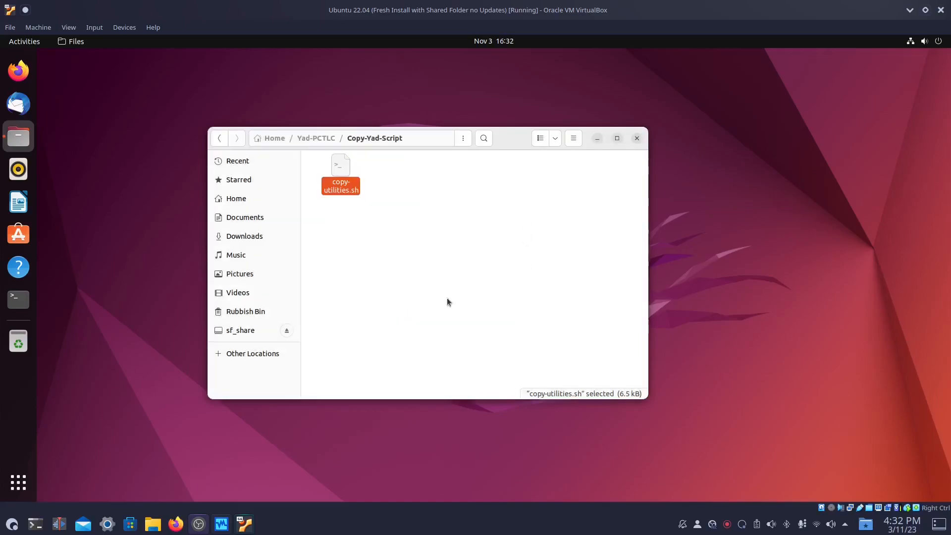
Open a terminal in the Copy-Yad-Script folder and run ./copy-utilities.sh
right_click(368, 233)
click(412, 292)
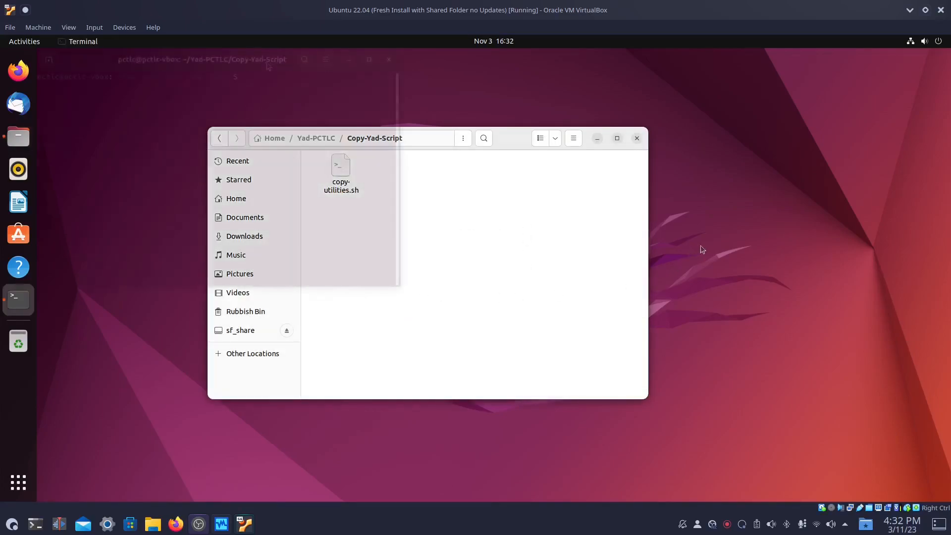
drag(287, 118, 585, 284)
text(./c)
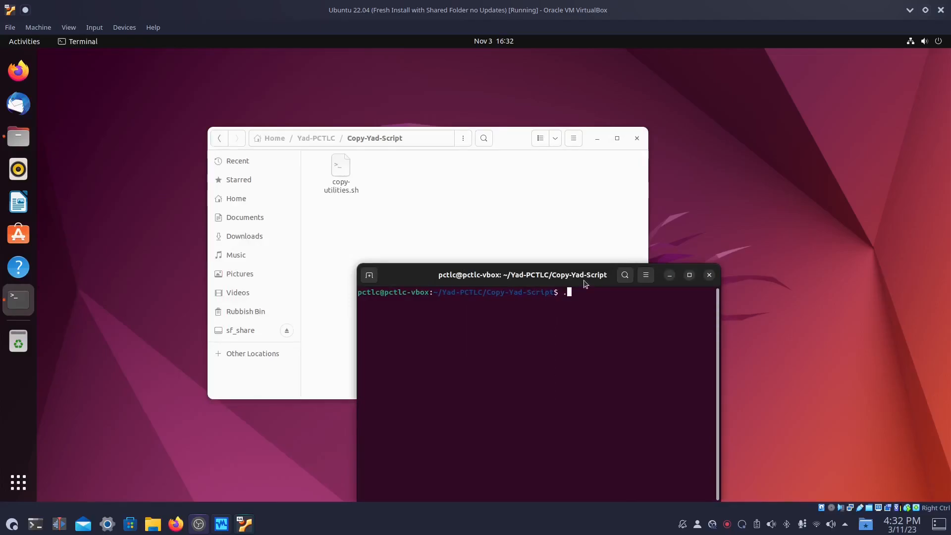
text(op)
key(Tab)
key(Return)
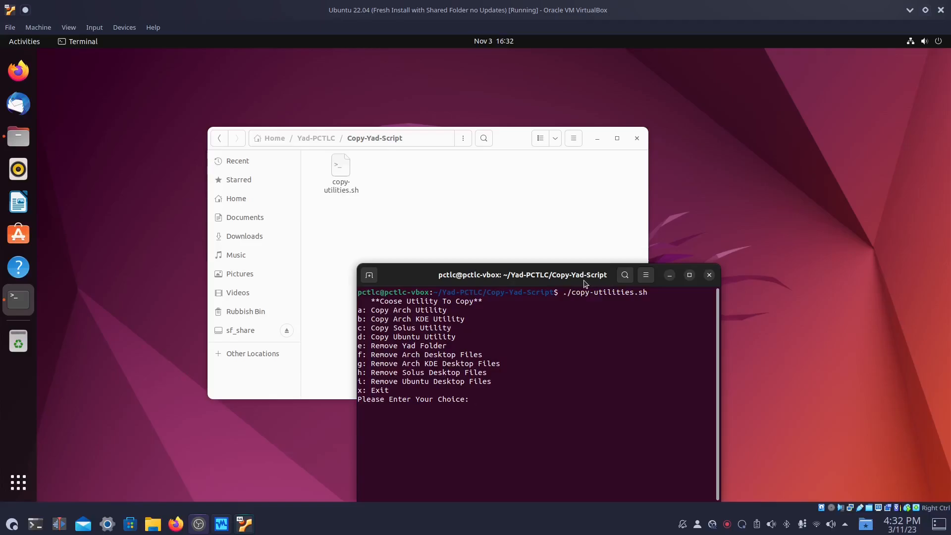
Choose option d, Copy Ubuntu Utility, enter the sudo password and decline the package upgrade with n
text(d)
key(Return)
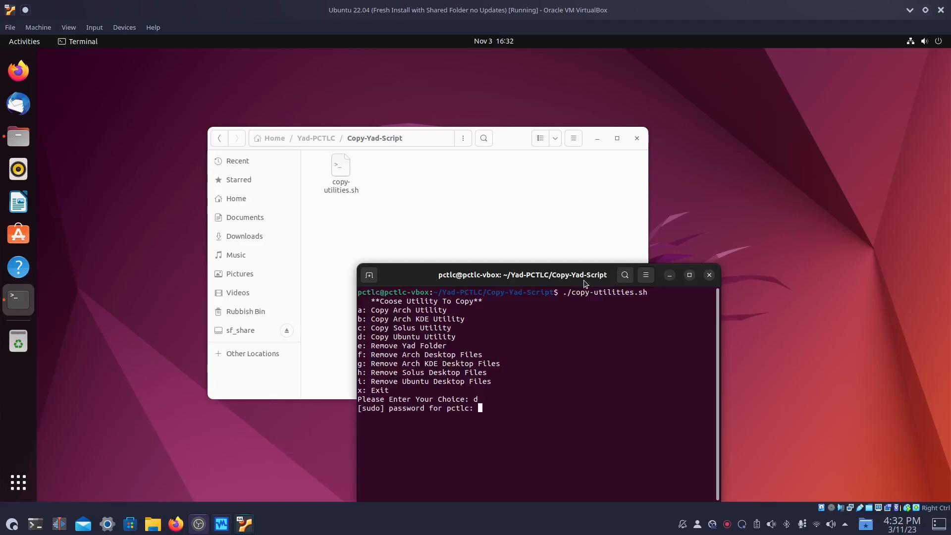
key(Return)
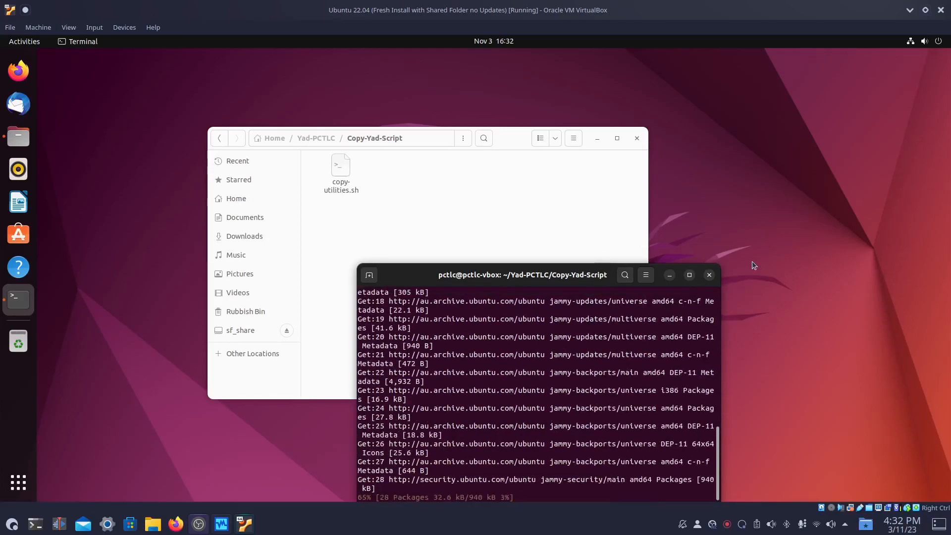
drag(515, 272, 518, 150)
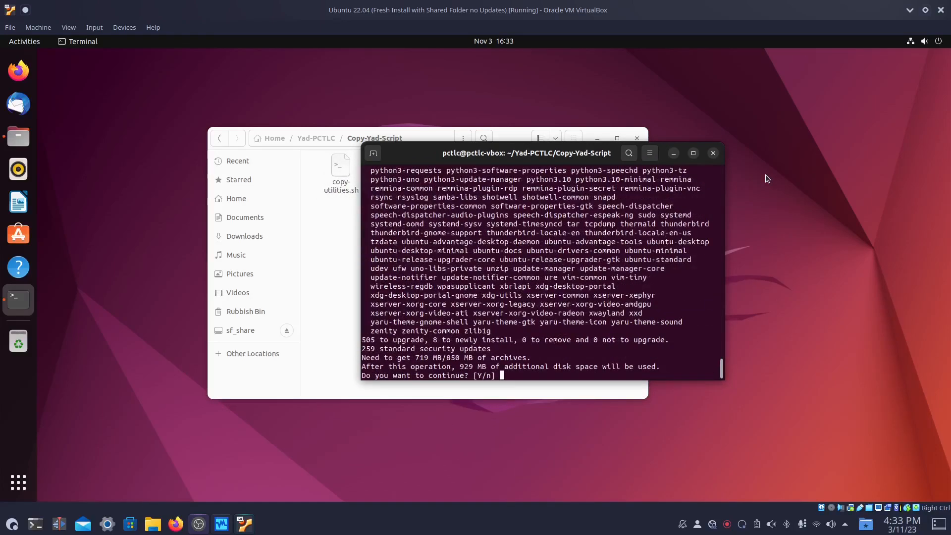
text(n)
key(Return)
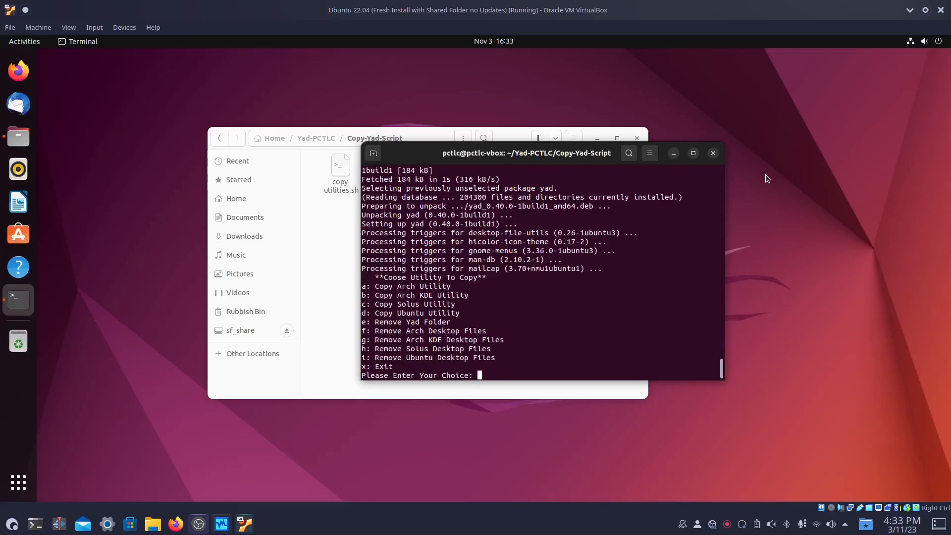
Exit the copy script with option x and close the terminal and file manager windows
text(x)
key(Return)
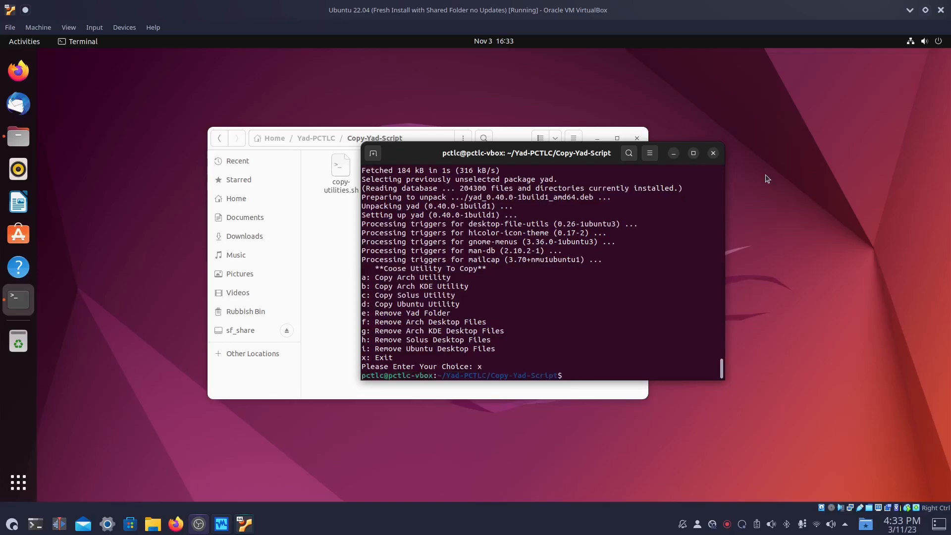
click(714, 153)
click(637, 139)
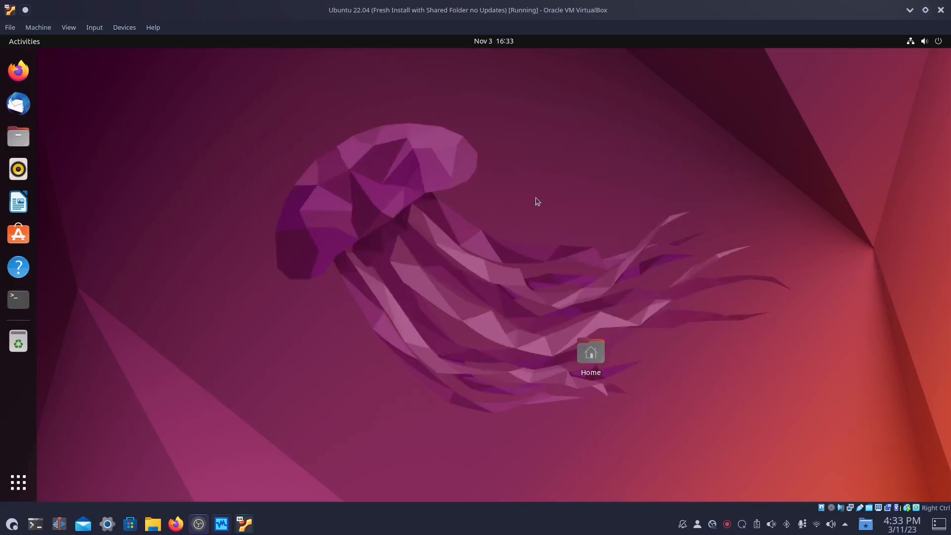
Search the installed applications for "util" and launch Ubuntu Utility
key(super)
text(util)
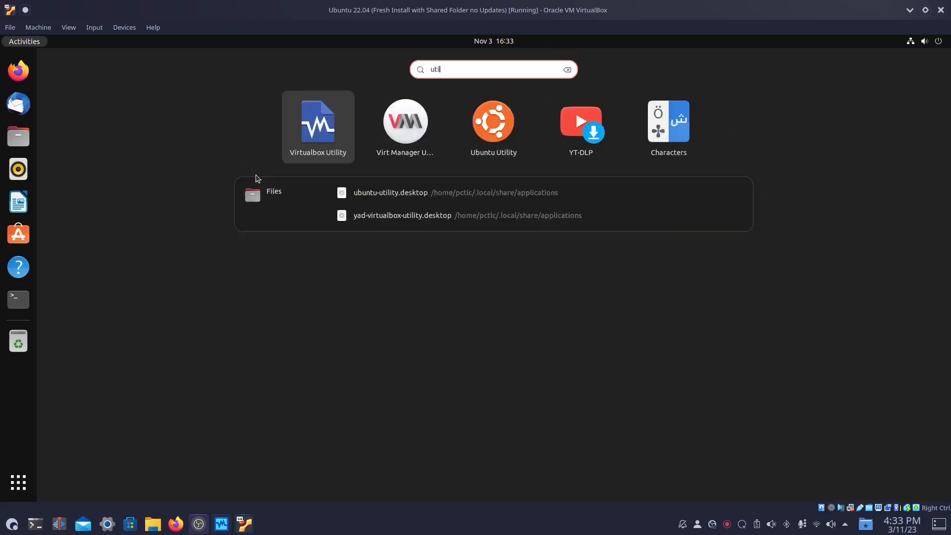
key(Right)
key(Right)
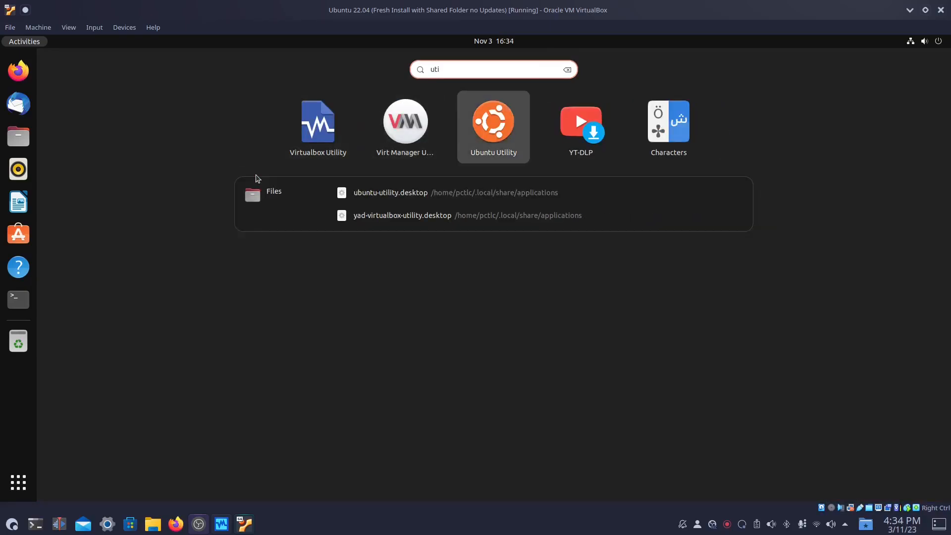
key(Return)
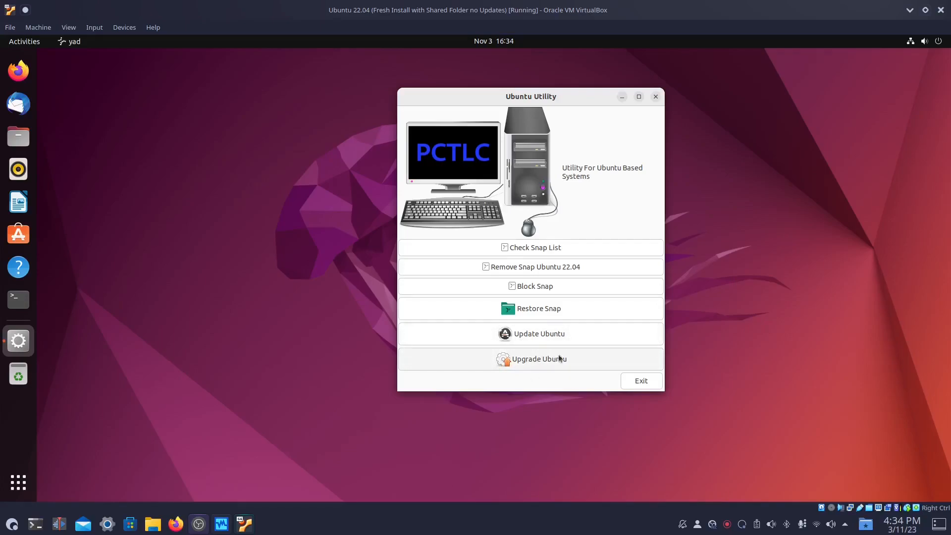
Run Update Ubuntu and Upgrade Ubuntu from the utility, entering the sudo password for each and accepting the upgrade
click(529, 338)
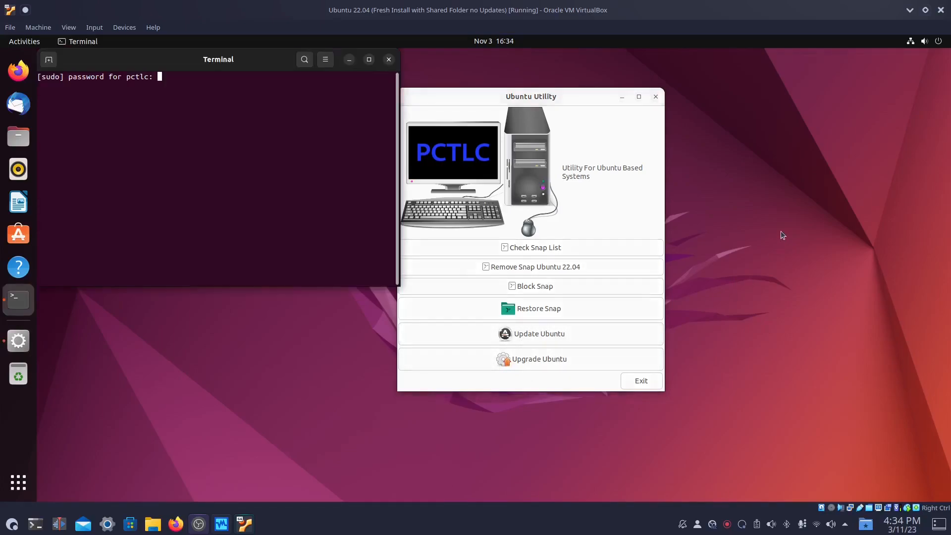
key(Return)
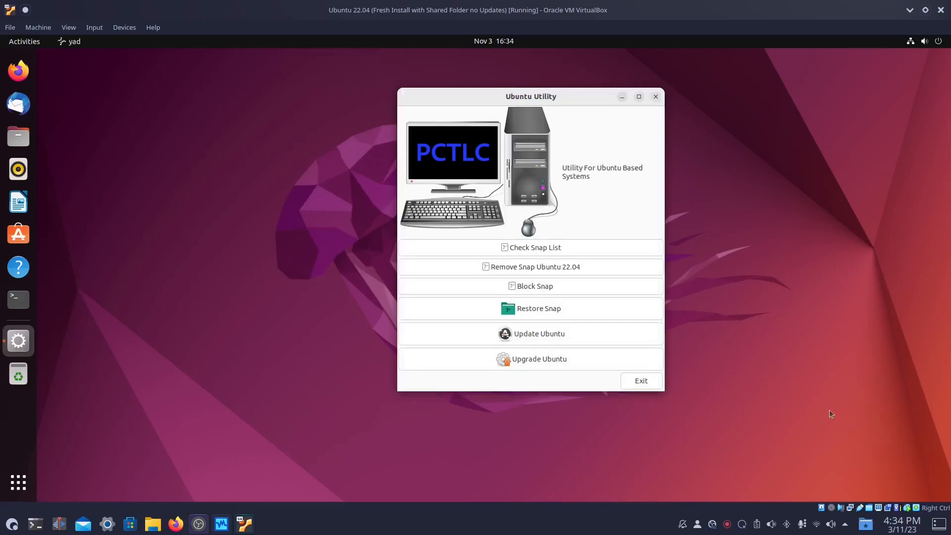
click(530, 361)
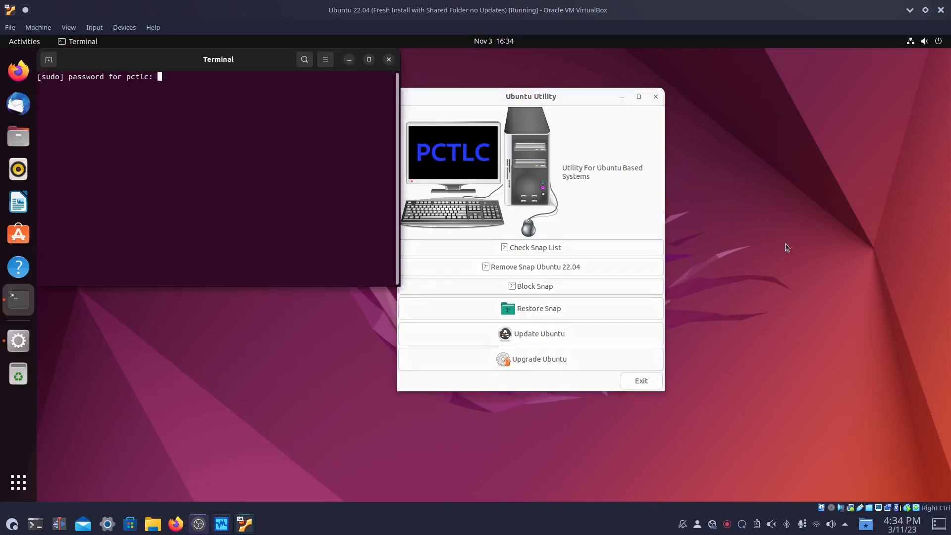
key(Return)
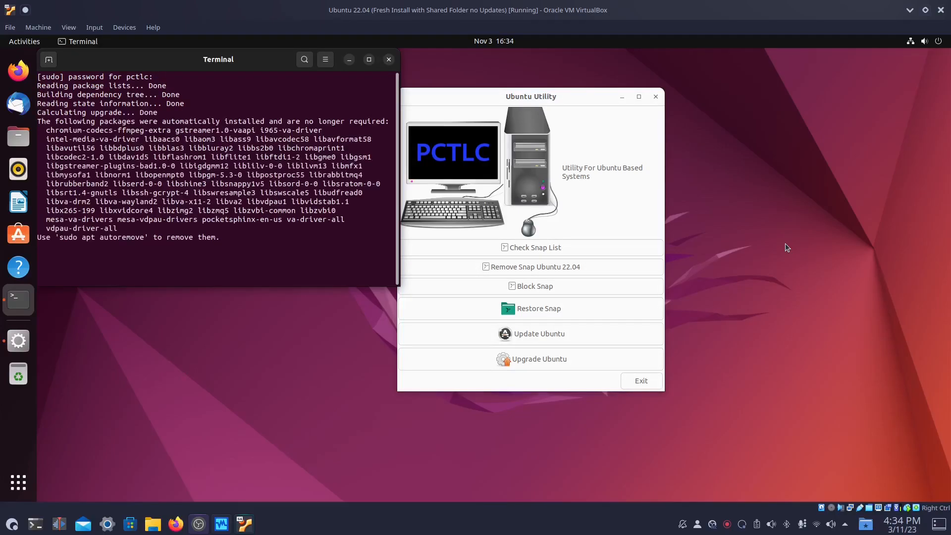
key(Return)
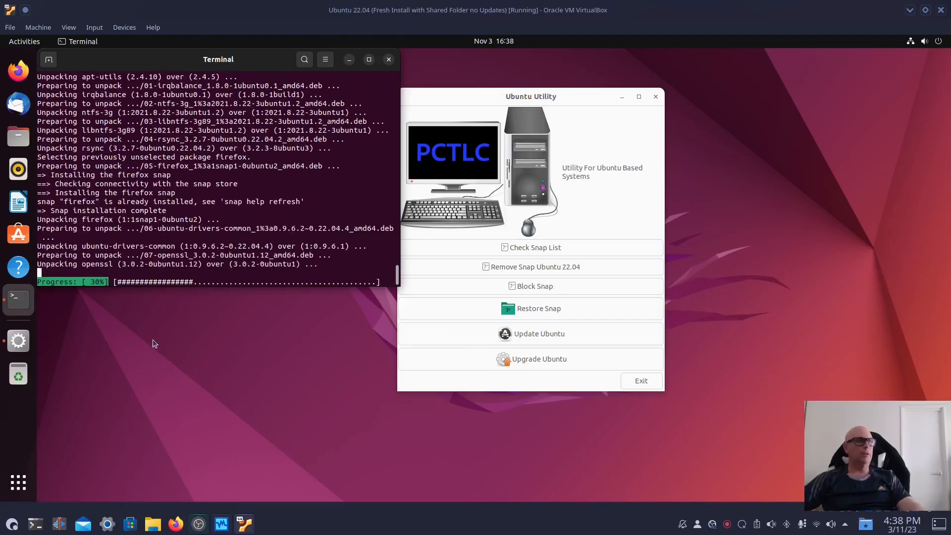
Open the Ubuntu-Scripts folder inside Yad-PCTLC in a file manager window
click(37, 141)
double_click(586, 191)
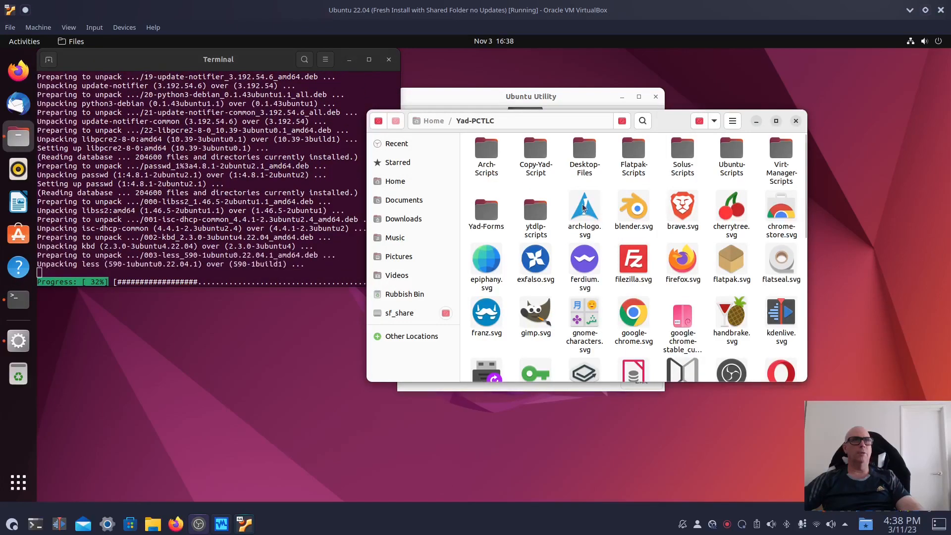
click(730, 149)
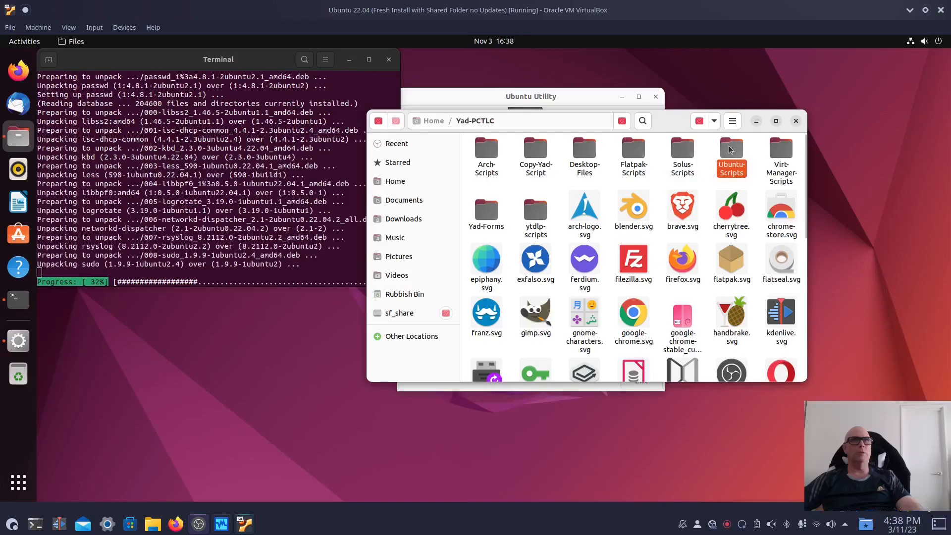
double_click(730, 149)
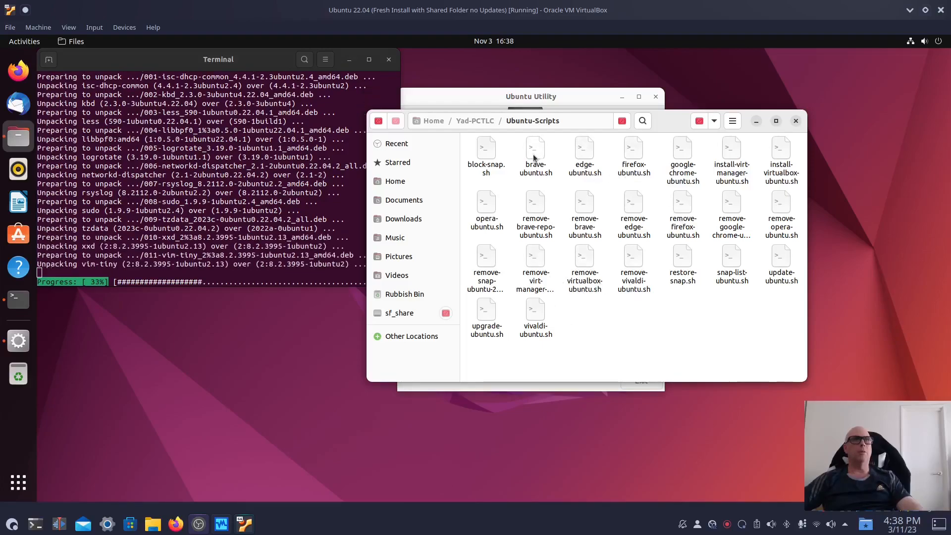
Review the block-snap.sh script in the text editor, then close it and clear the file manager window off the Ubuntu Utility
right_click(486, 147)
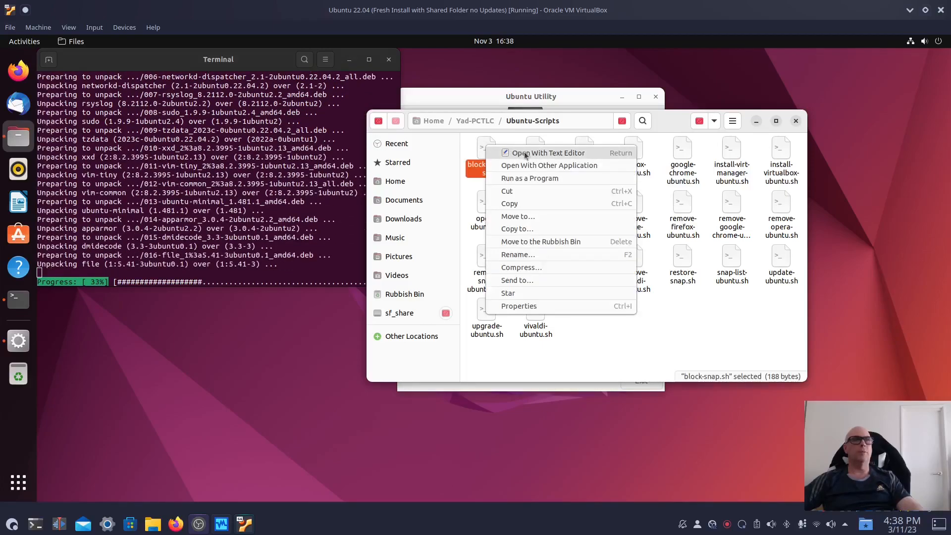
click(510, 153)
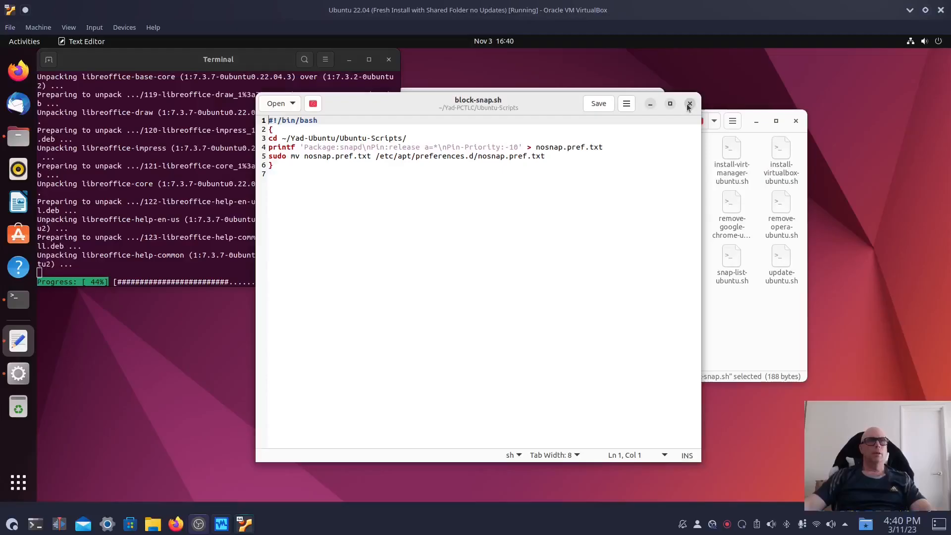
click(797, 21)
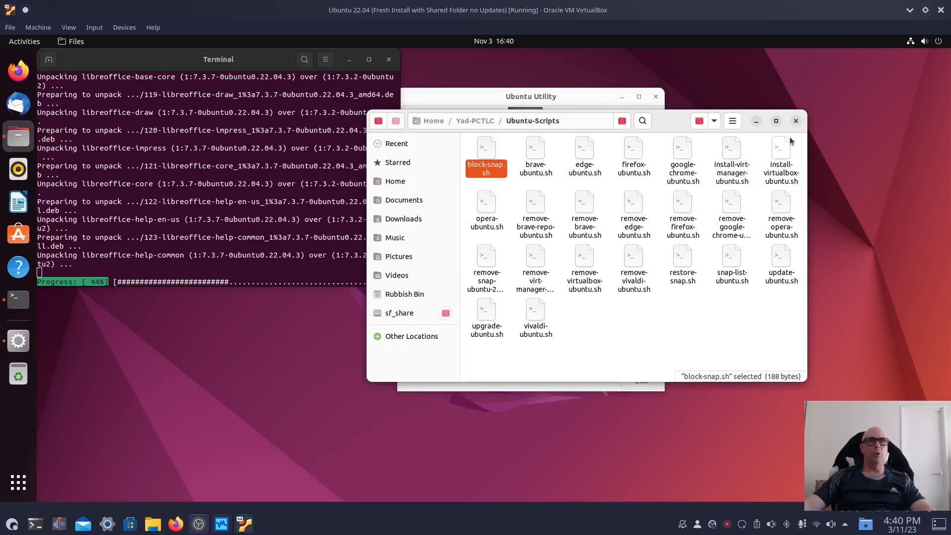
click(795, 121)
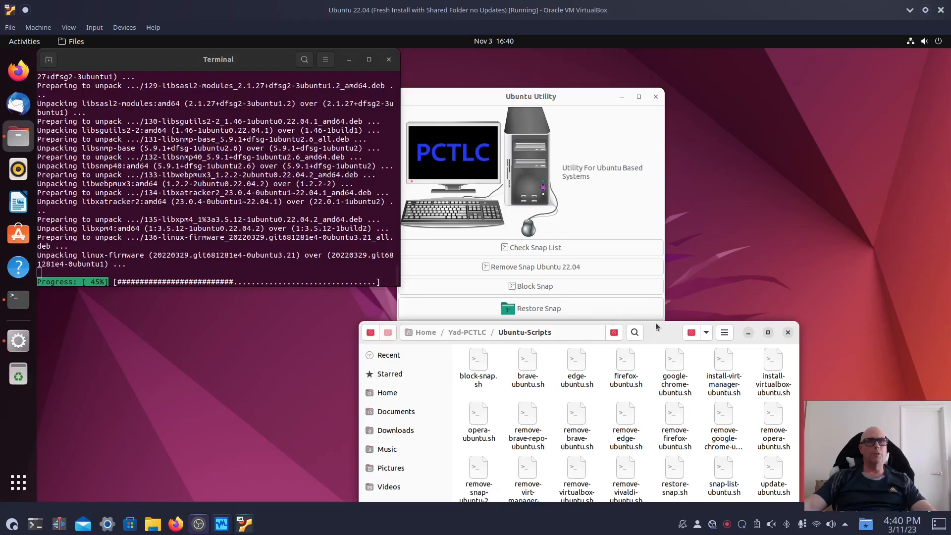
Move the file manager fully into view, review restore-snap.sh in the text editor, and close the file manager
drag(650, 336, 740, 105)
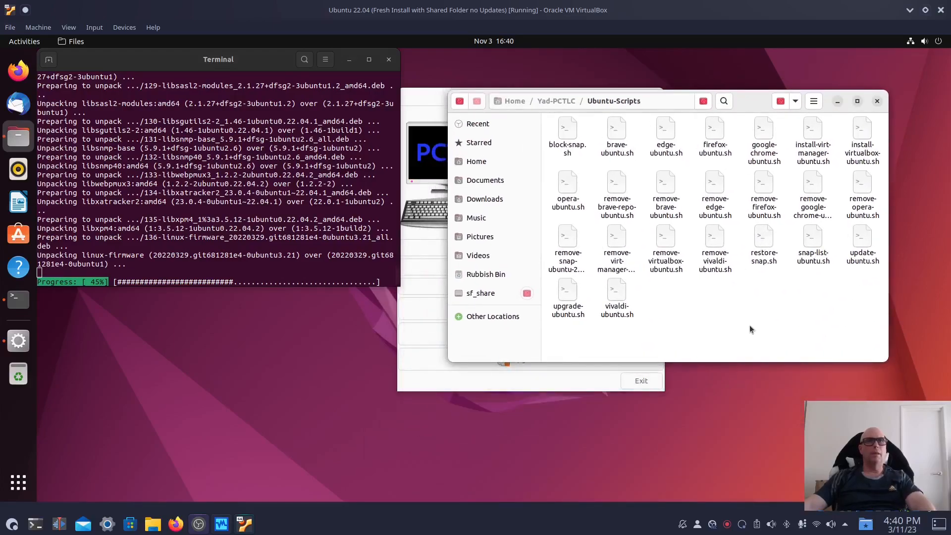
right_click(763, 242)
click(794, 249)
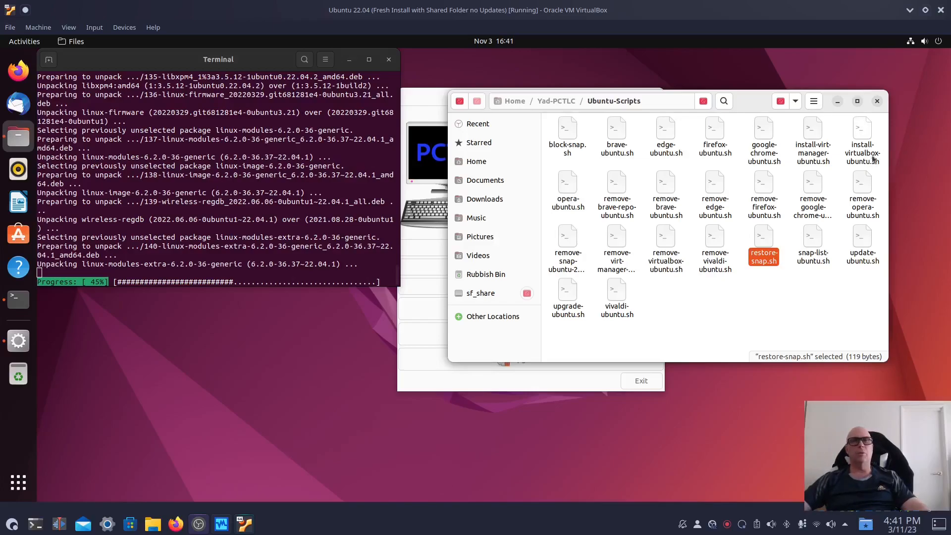
click(876, 101)
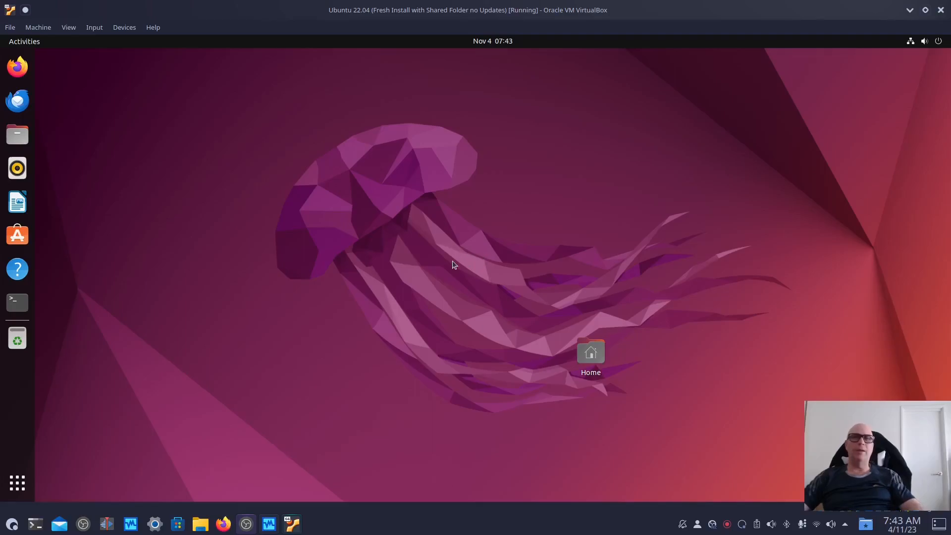
Search the installed applications for "util" and launch Ubuntu Utility
key(super)
text(u)
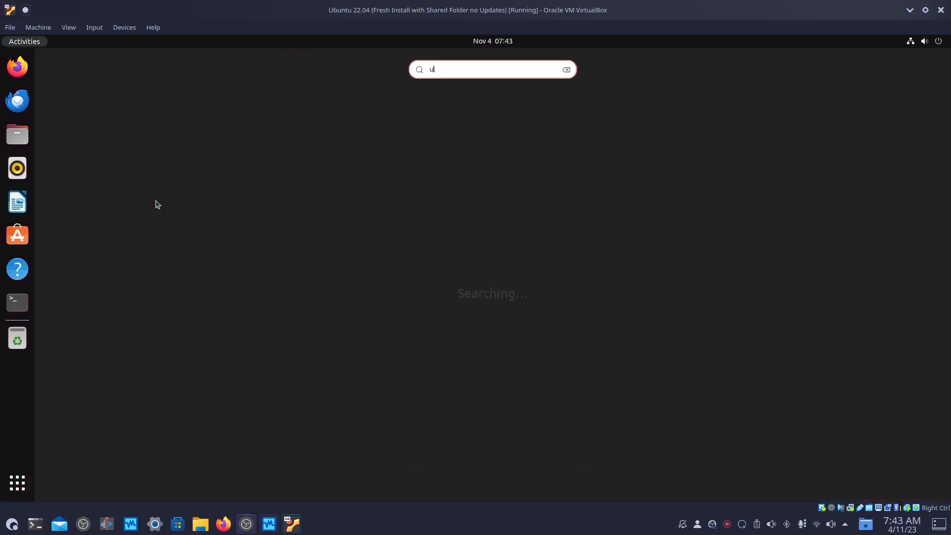
text(til)
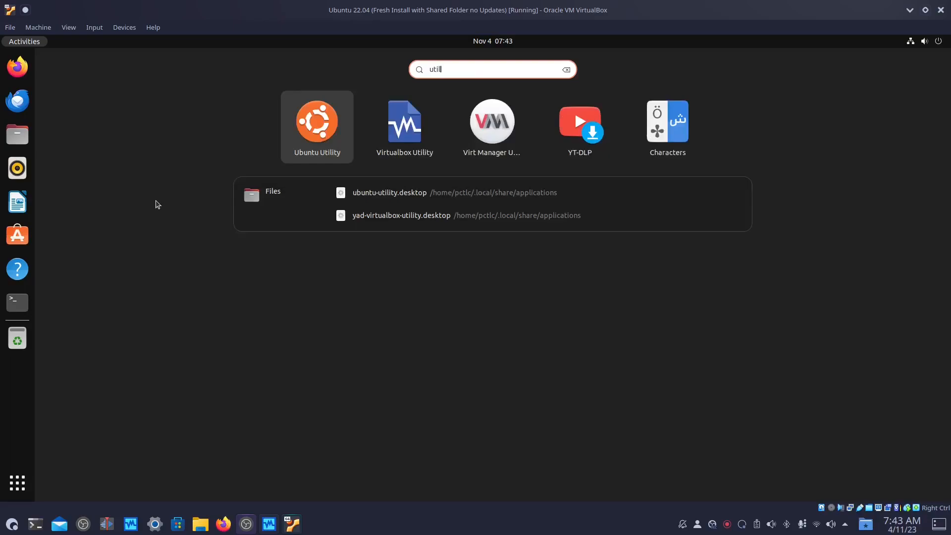
key(Return)
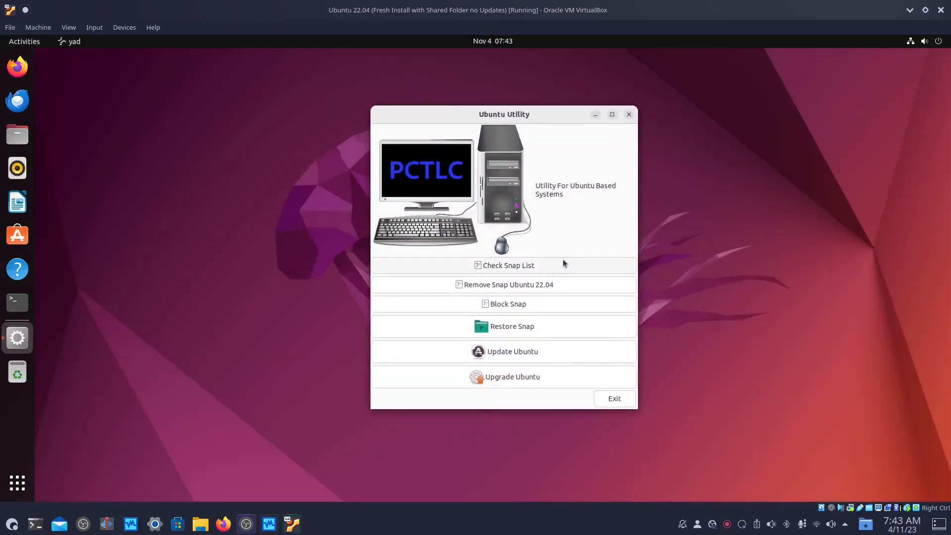
Run Check Snap List from the utility, view the listing in a maximized terminal, and close the terminal
click(544, 266)
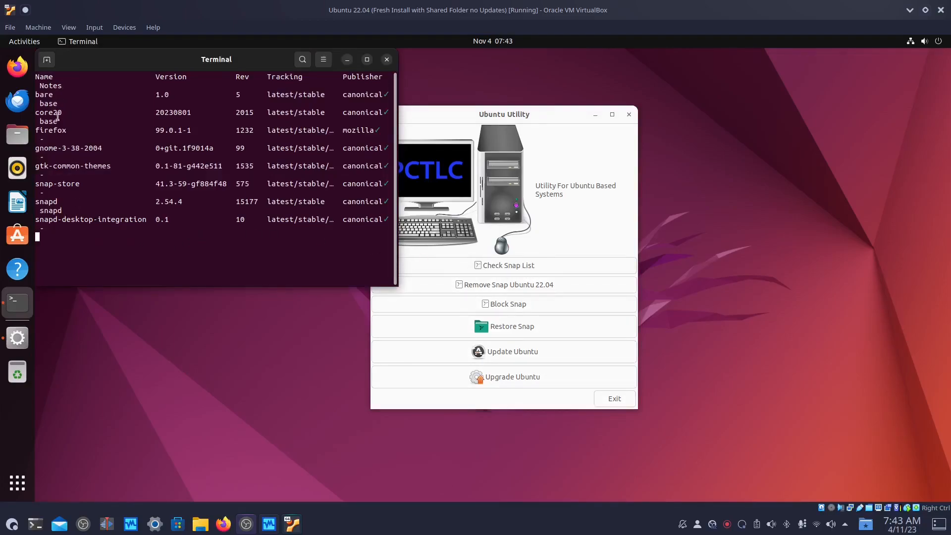
double_click(261, 70)
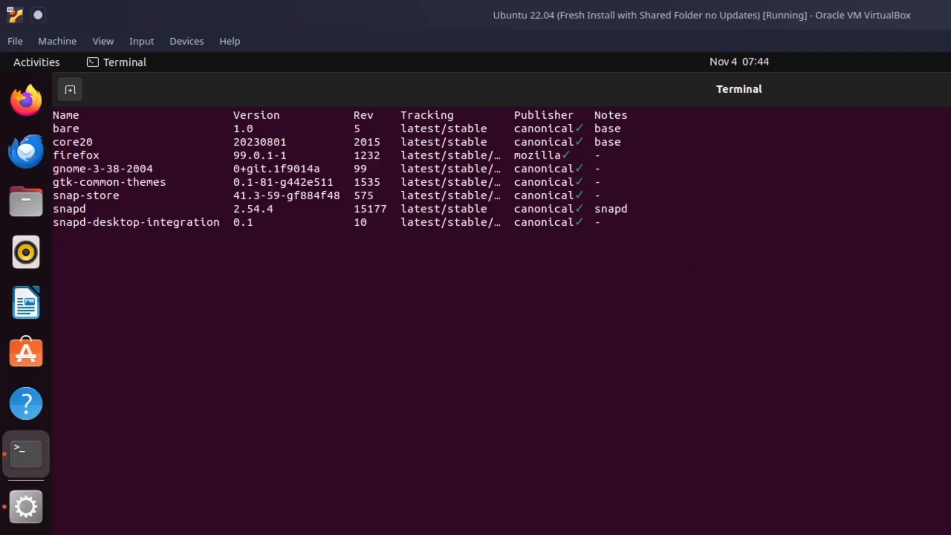
click(942, 61)
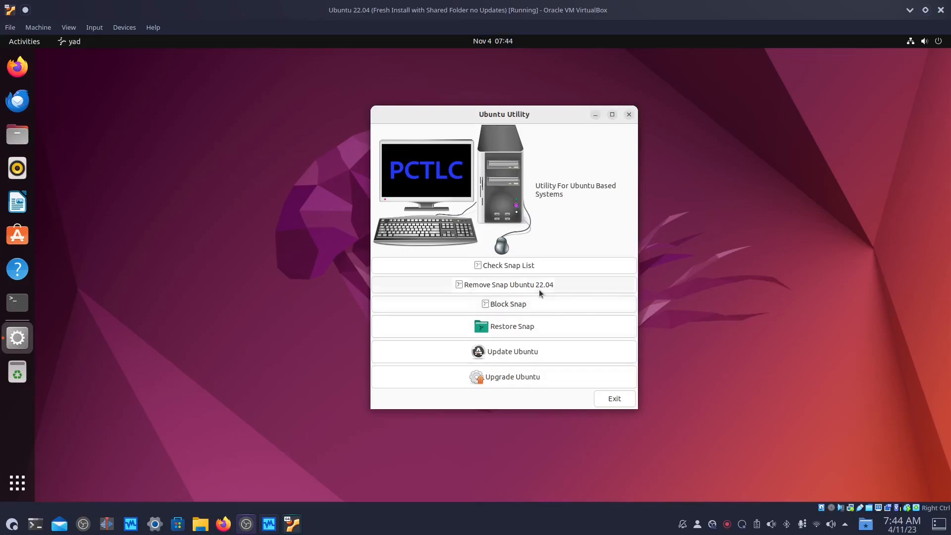
Try to remove snap with the utility's Remove Snap Ubuntu 22.04 option, entering the sudo password
click(554, 283)
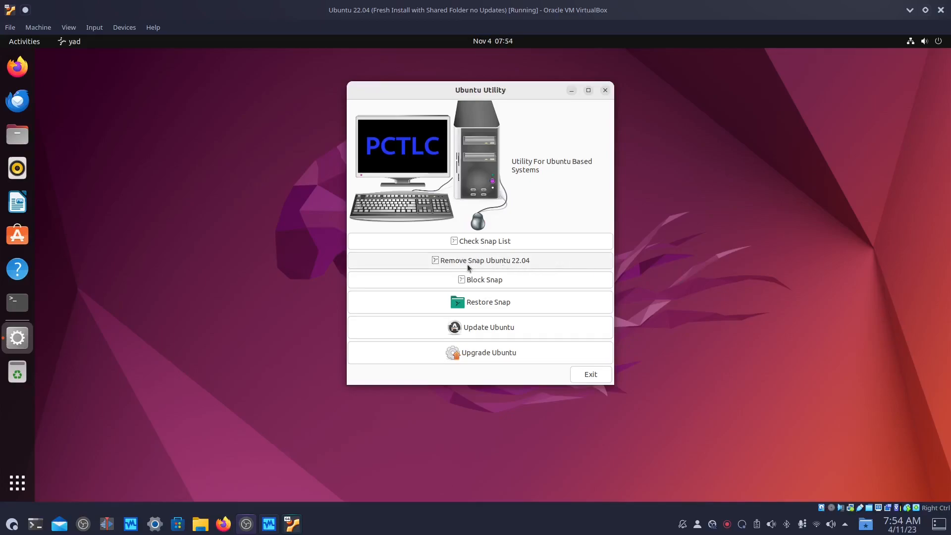
click(558, 261)
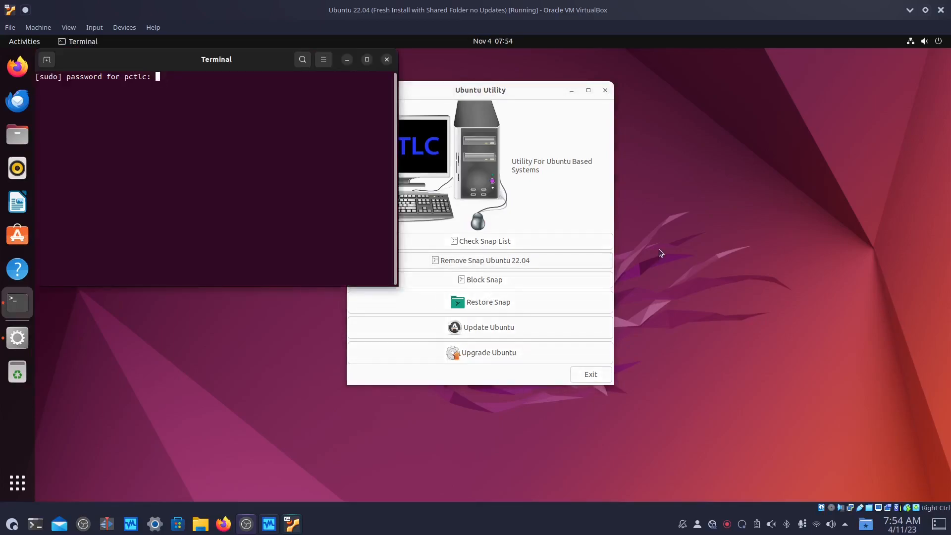
key(Return)
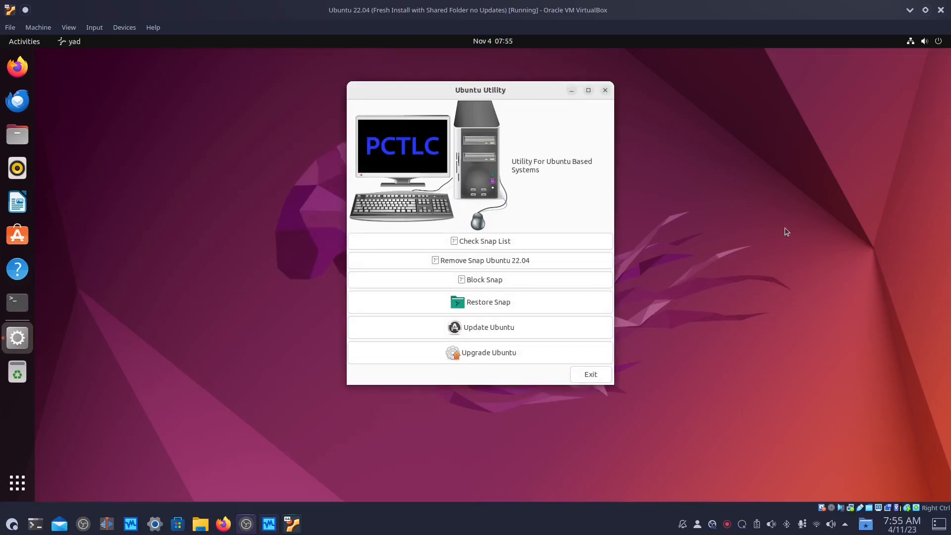
Run Update Ubuntu from the utility and authorize it with the sudo password
click(462, 334)
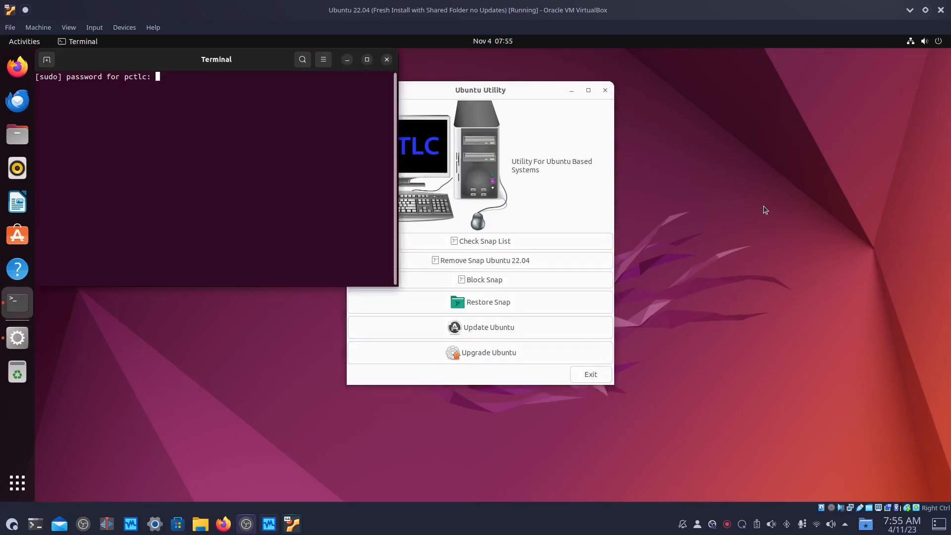
key(Return)
key(Return)
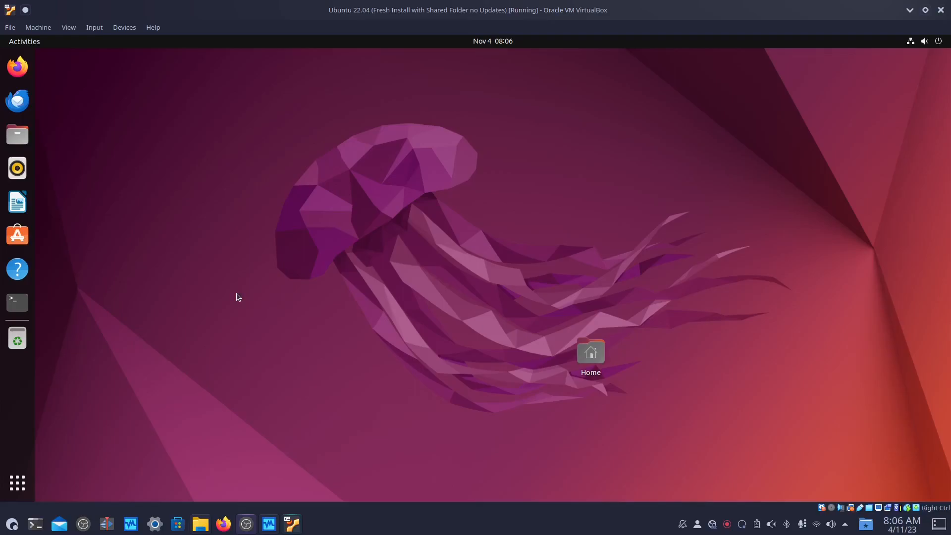
Search the applications for "softwa", open Software Updater and expand the details of the available updates
key(super)
text(softwa)
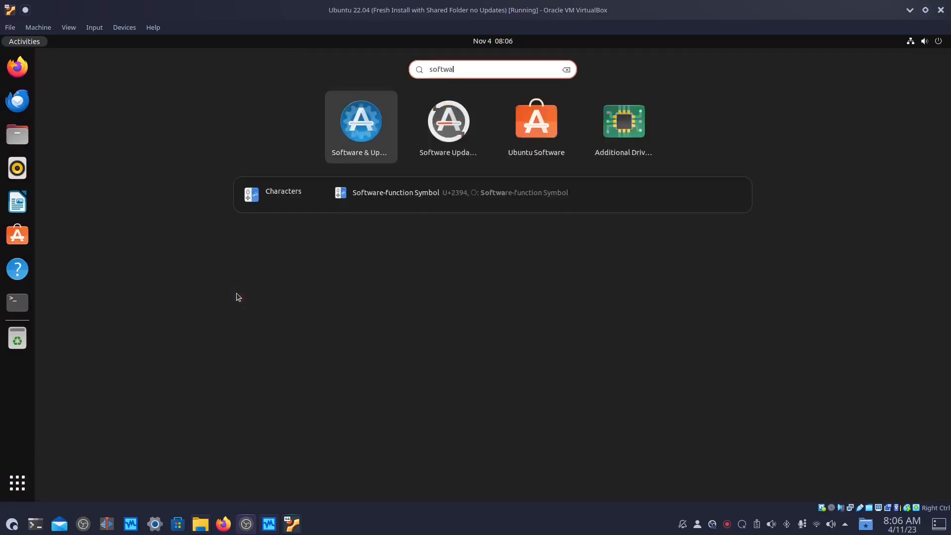
click(452, 127)
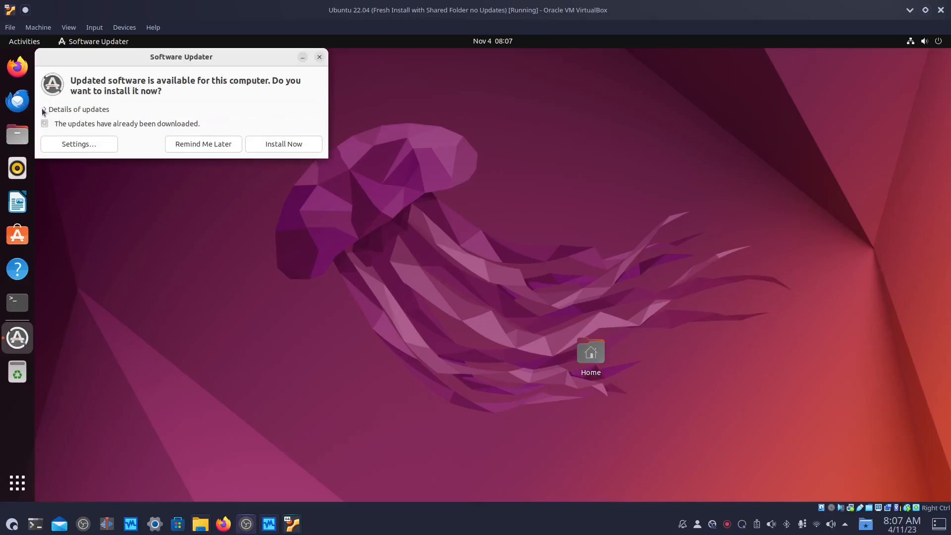
click(47, 110)
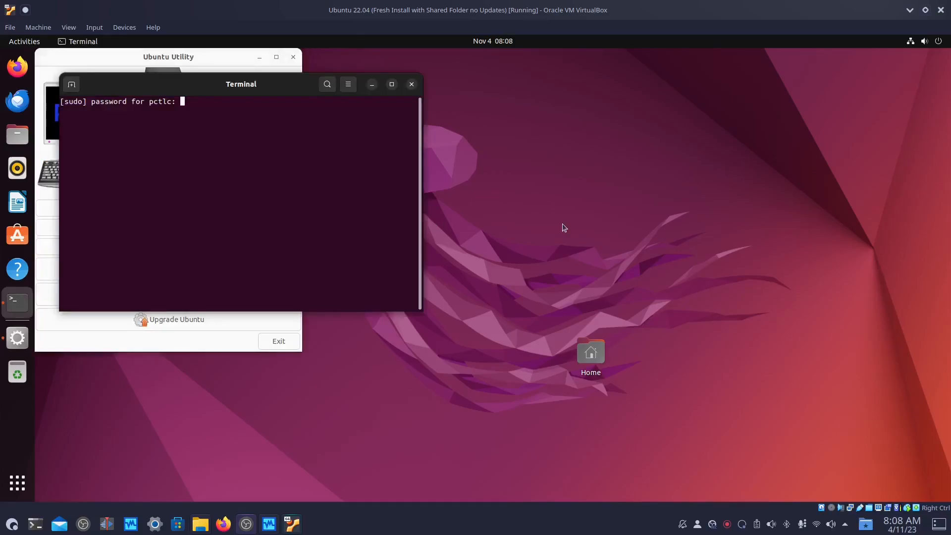
Enter the sudo password for the waiting terminal task, and run Upgrade Ubuntu from the utility with the same password
key(Return)
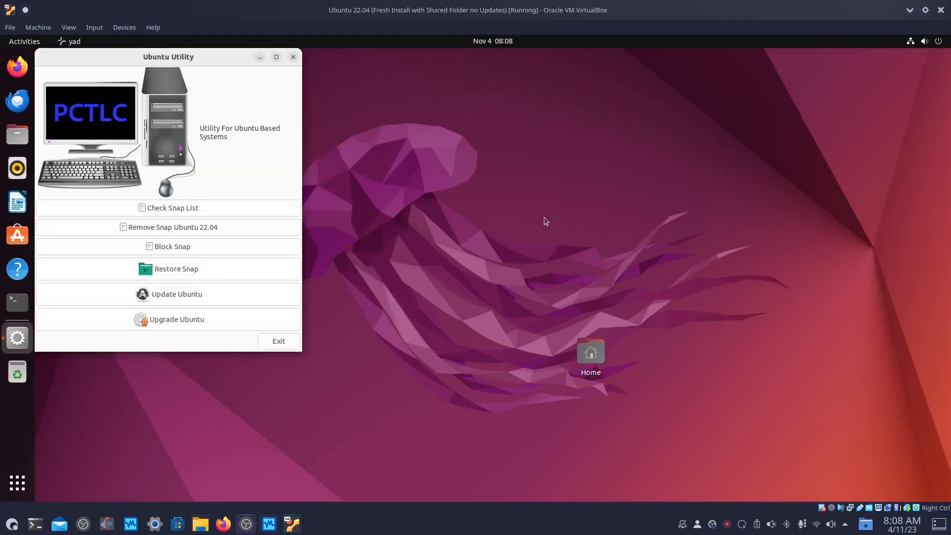
click(183, 320)
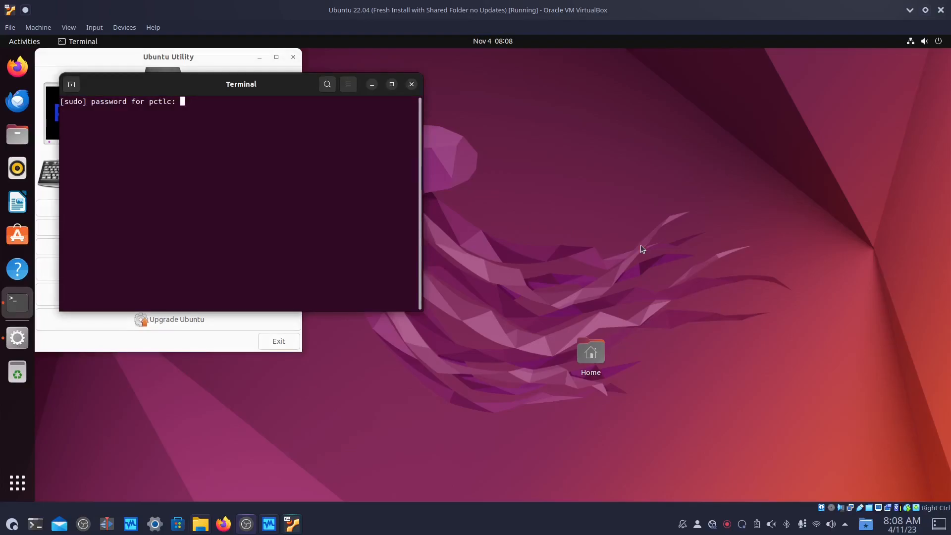
key(Return)
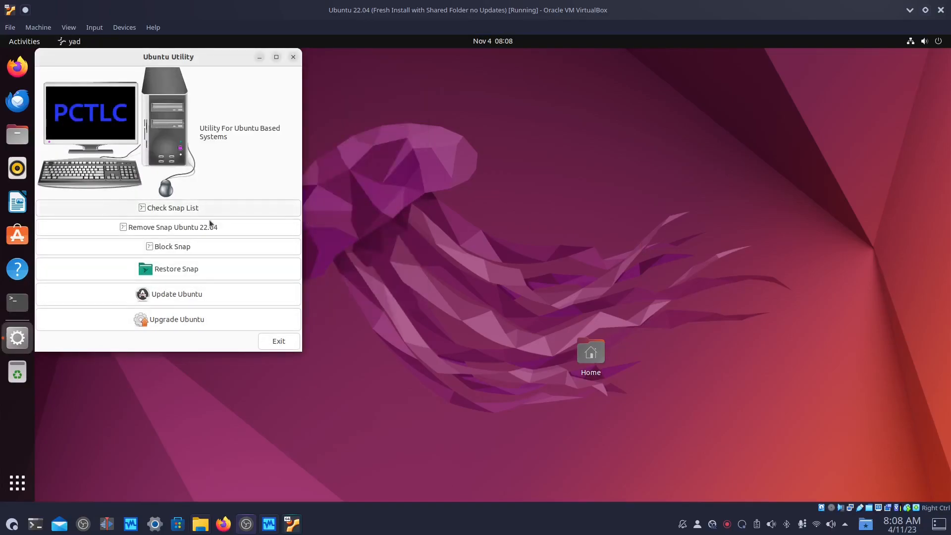
Run Remove Snap Ubuntu 22.04 with the sudo password, and verify the removal with Check Snap List before closing its terminal
click(197, 227)
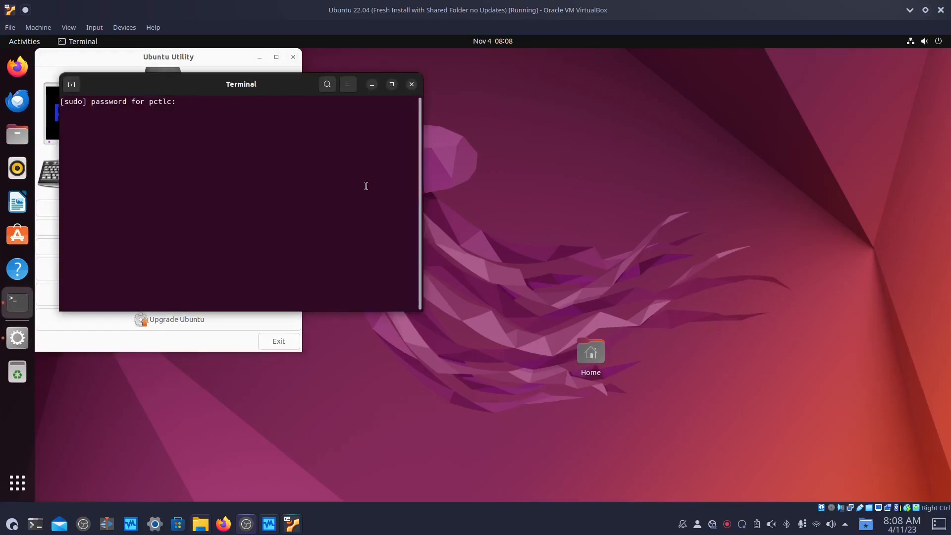
key(Return)
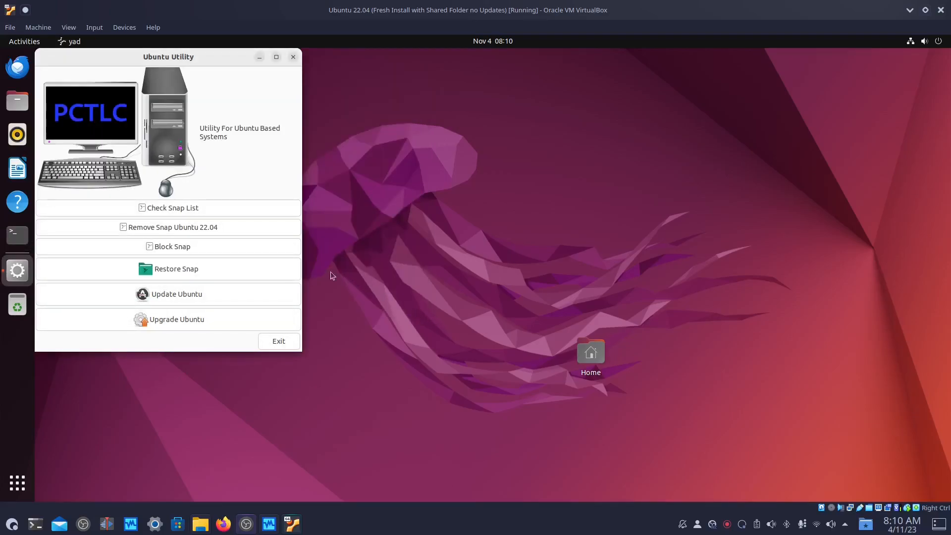
click(215, 209)
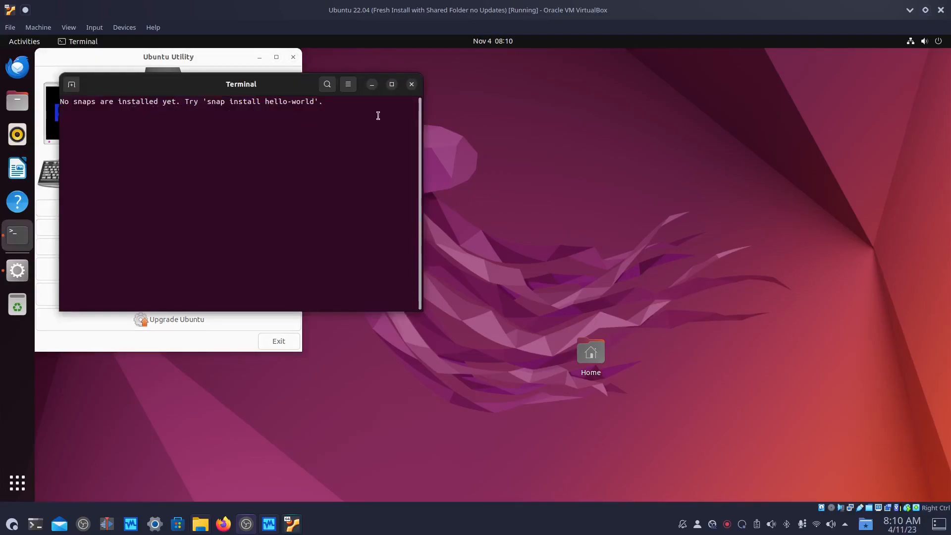
click(411, 84)
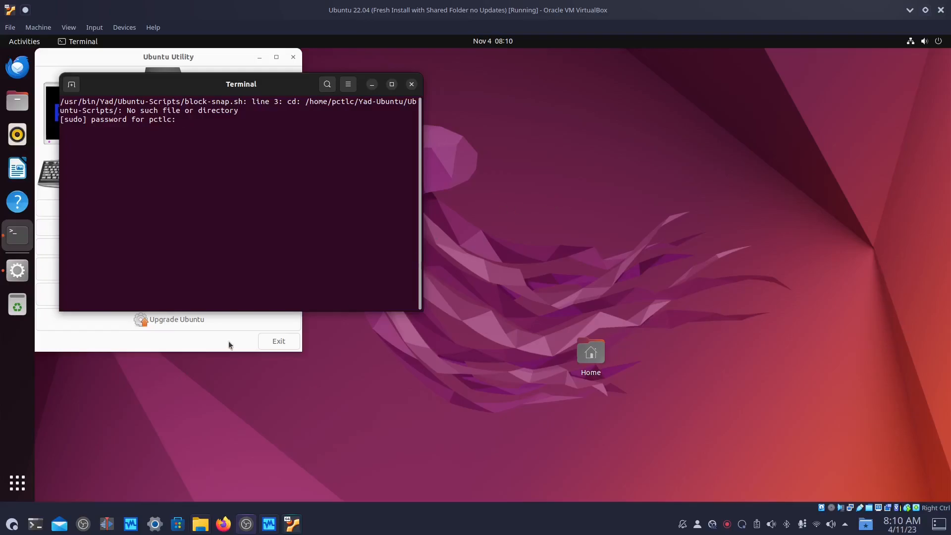
Browse the computer's etc folder in the file manager, search it for "pref" and open the apt preferences.d folder
click(18, 101)
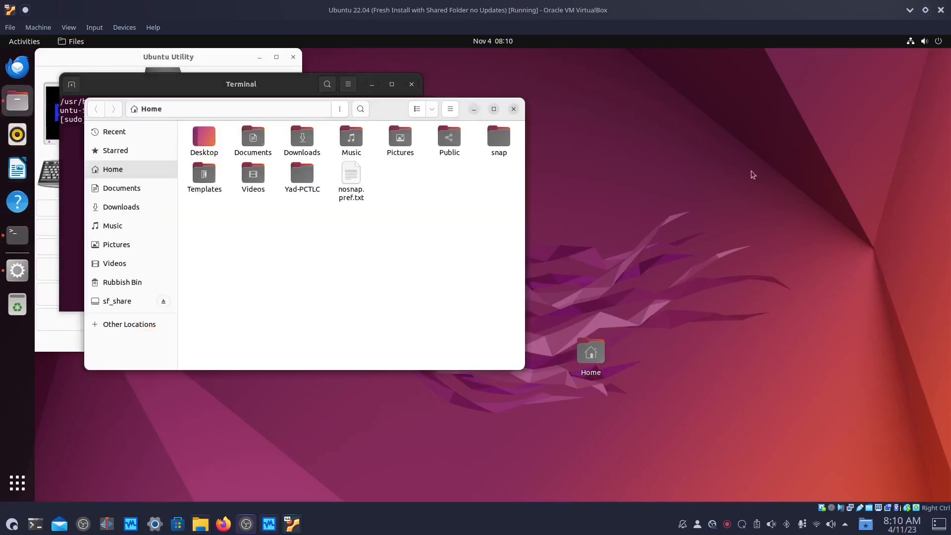
click(130, 325)
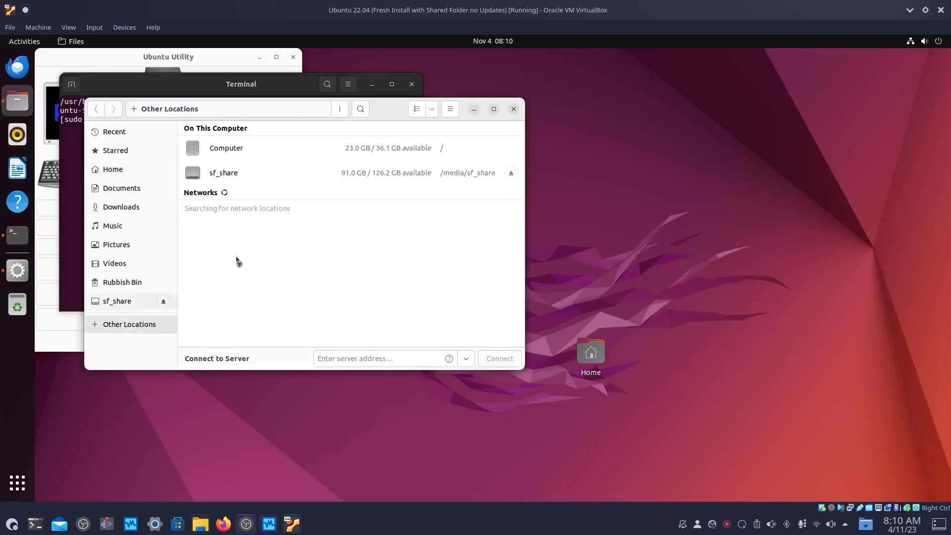
click(236, 155)
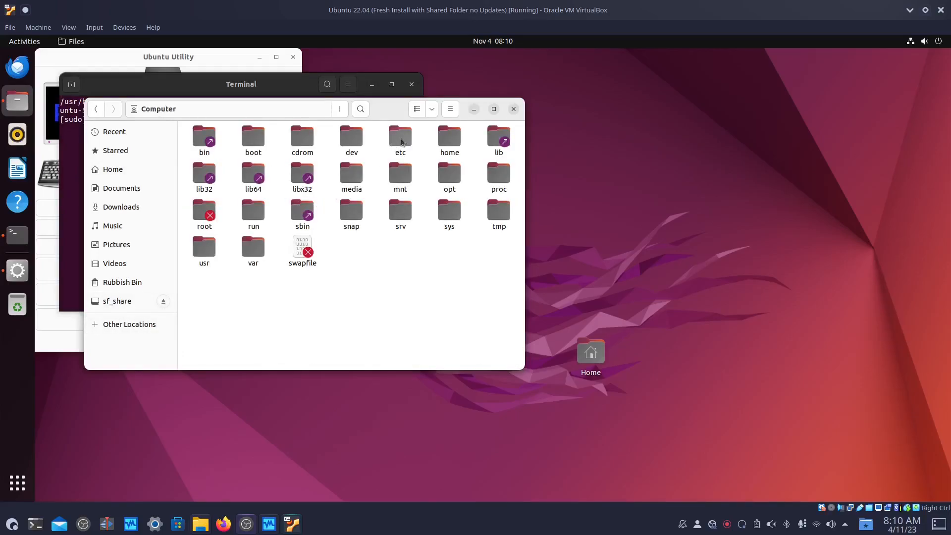
click(400, 143)
click(413, 136)
double_click(404, 141)
text(pref)
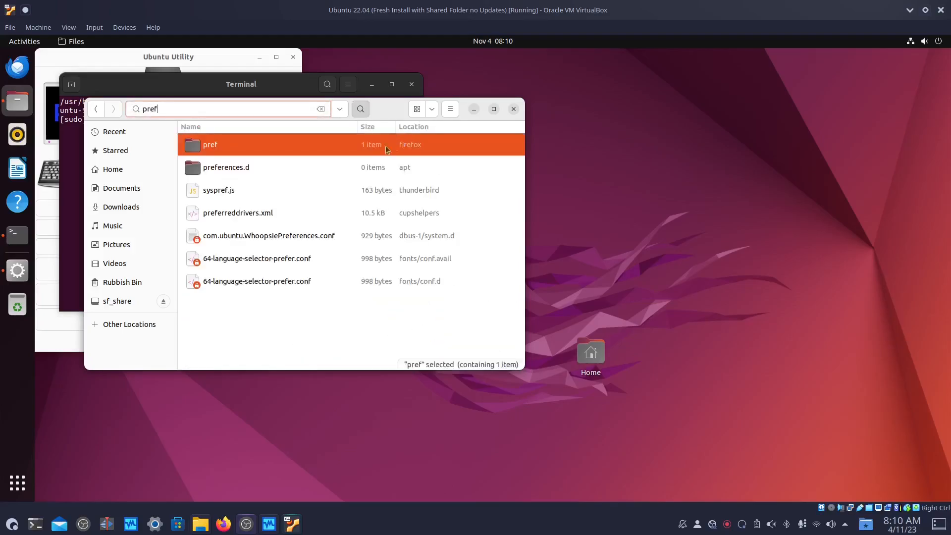
double_click(244, 170)
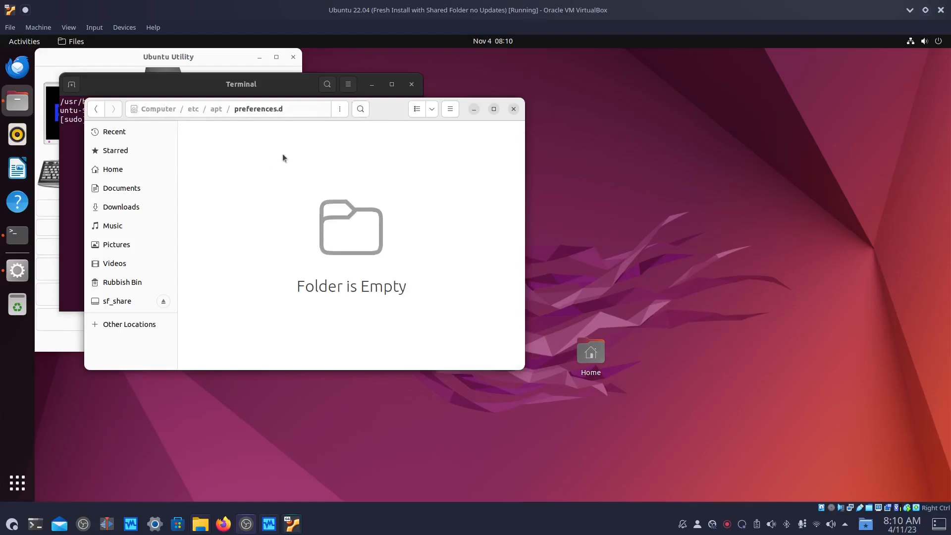
Place the preferences.d window beside the terminal and authorize the waiting block-snap.sh script with the sudo password
drag(391, 111, 775, 116)
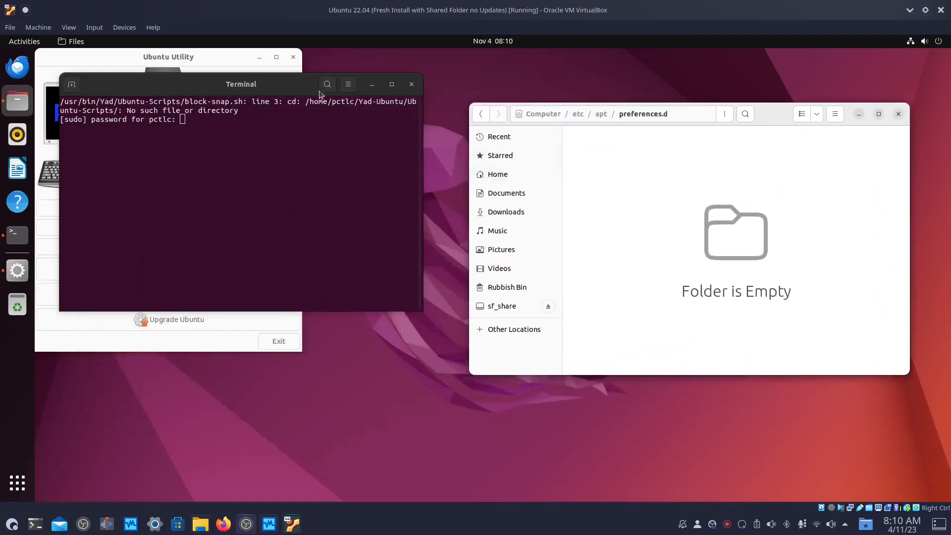
click(266, 88)
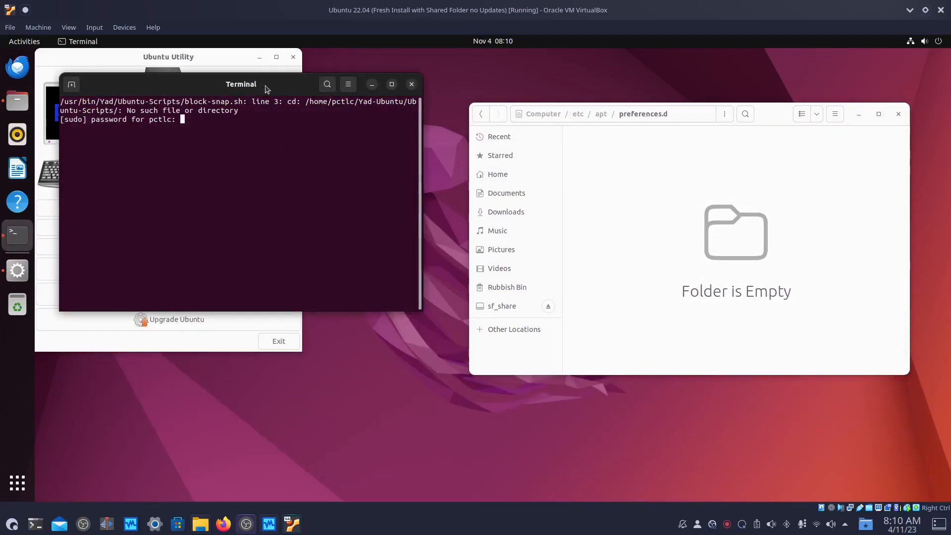
key(Return)
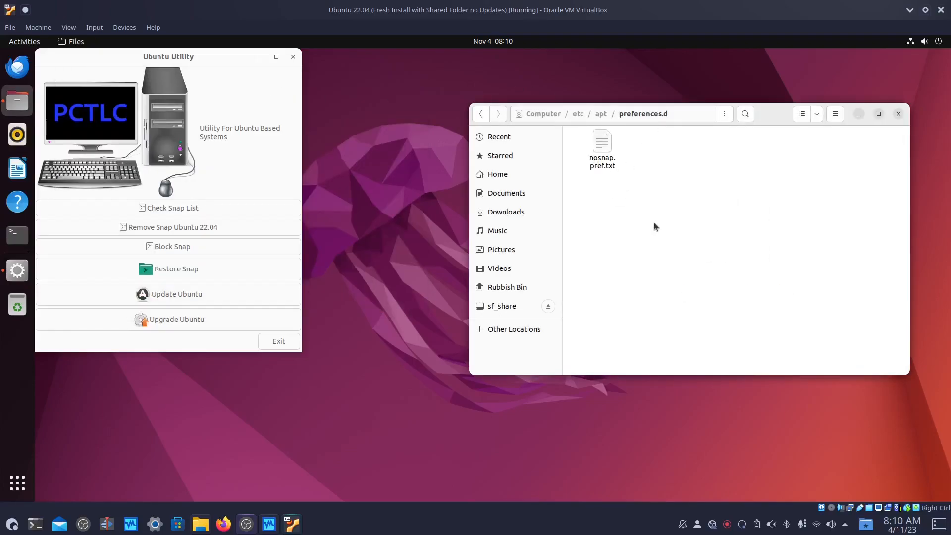
Review nosnap.pref.txt from preferences.d in the text editor and close the editor
right_click(606, 158)
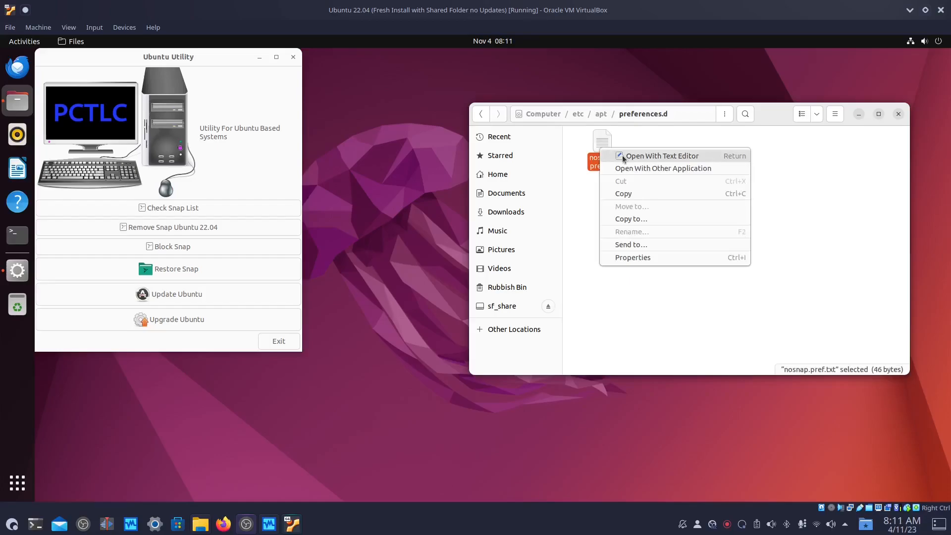
click(625, 155)
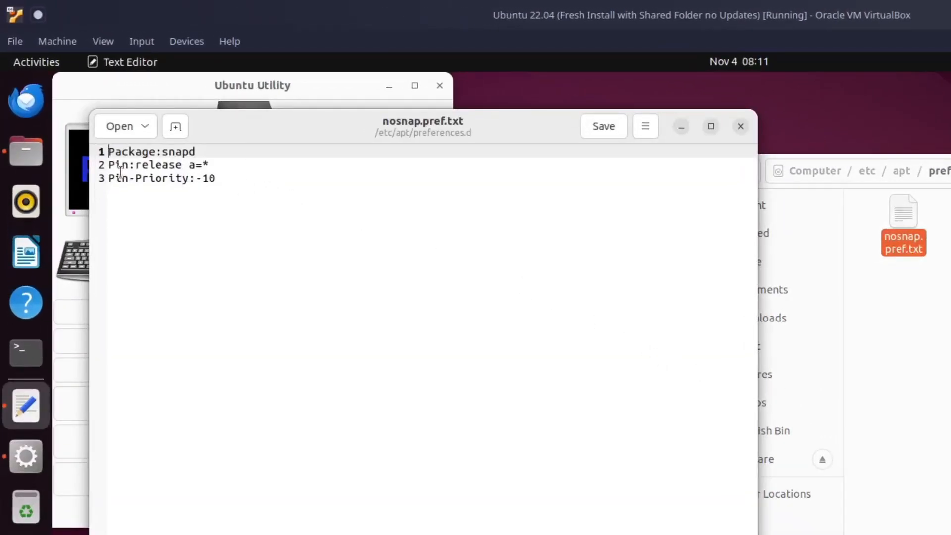
click(740, 126)
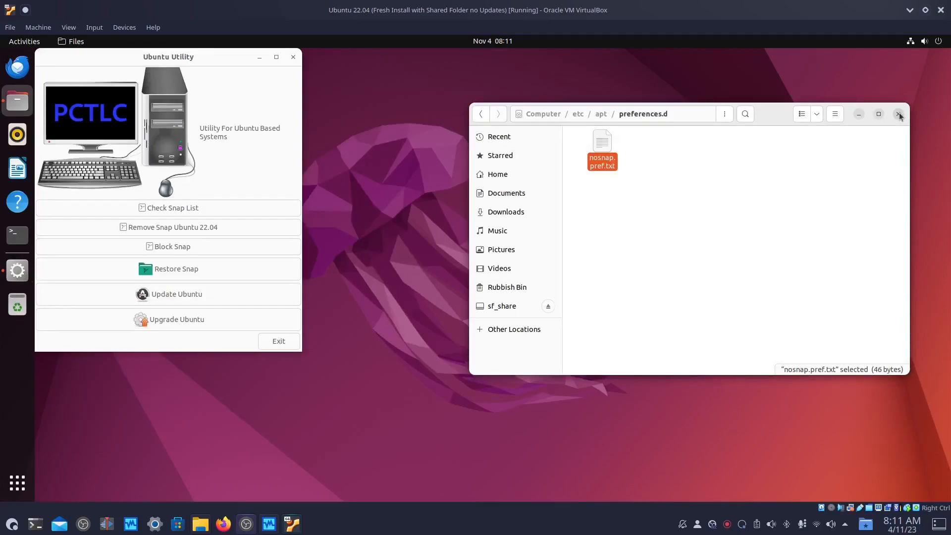
Close the preferences.d window, find the Flatpak installer by searching the applications for "flat", and open it
click(899, 114)
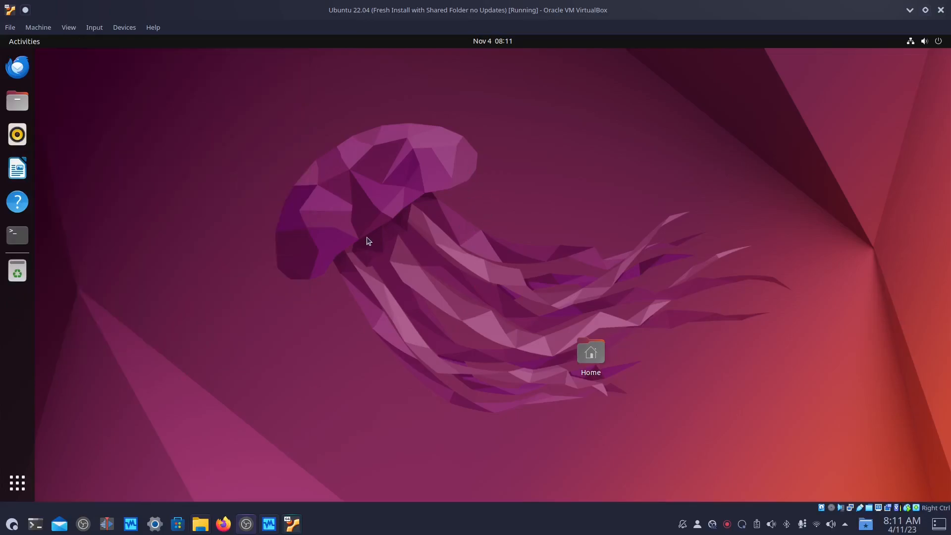
key(super)
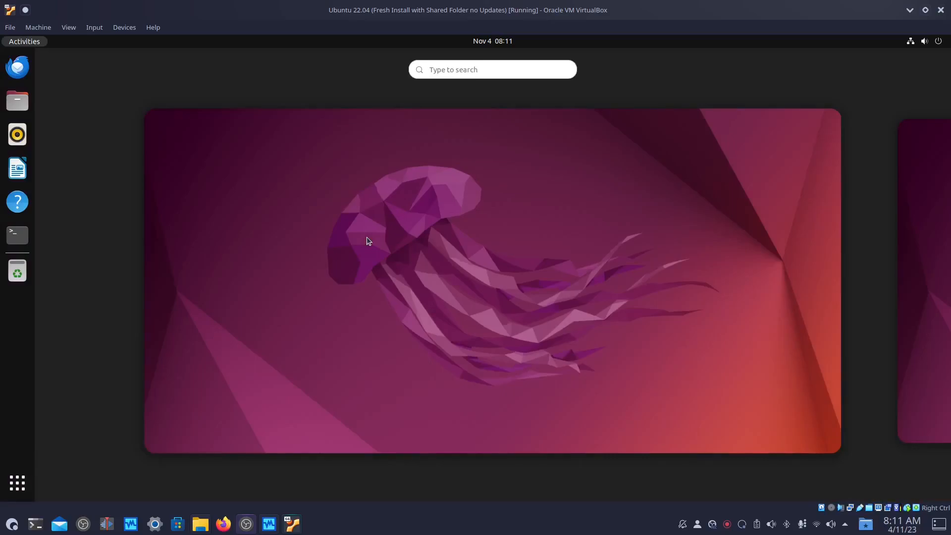
text(flat)
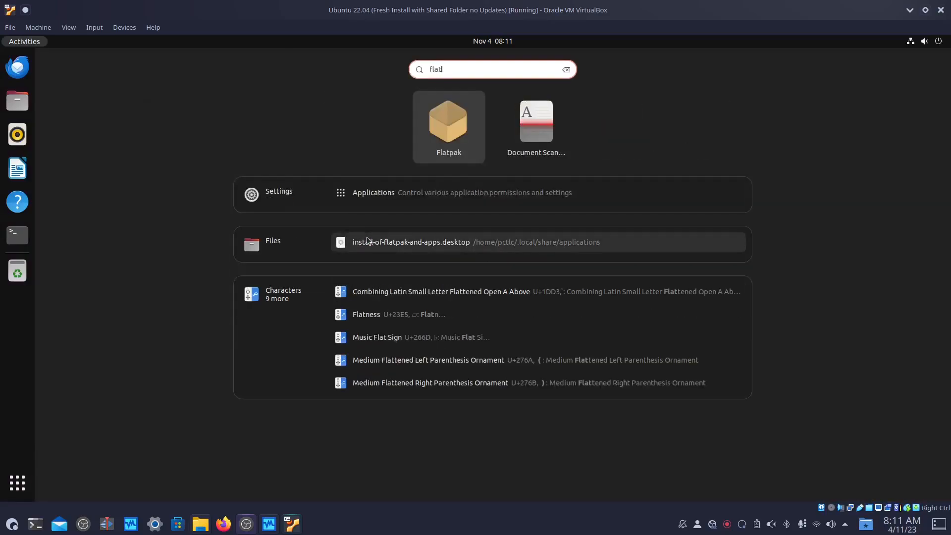
click(367, 236)
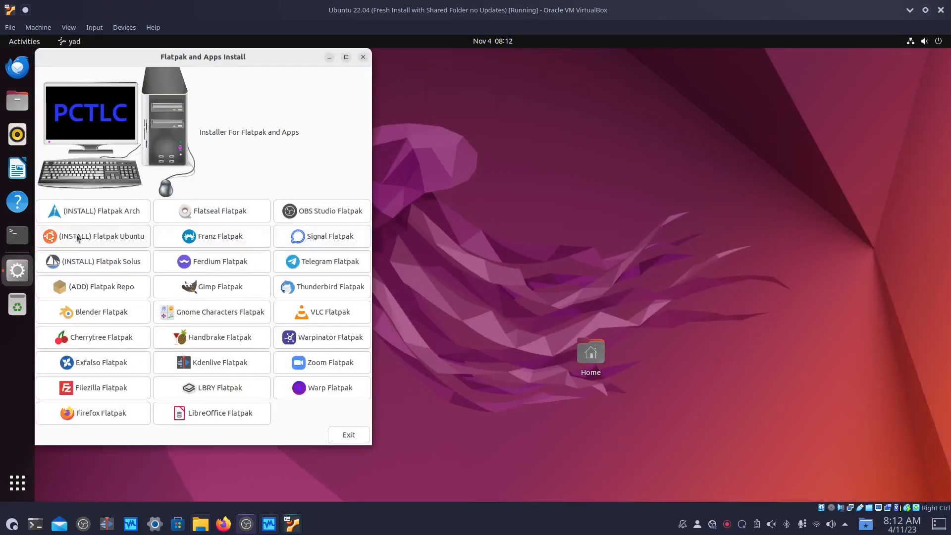
Install Flatpak for Ubuntu, accept its package installs and authorize the software repository configuration with the account password
click(105, 240)
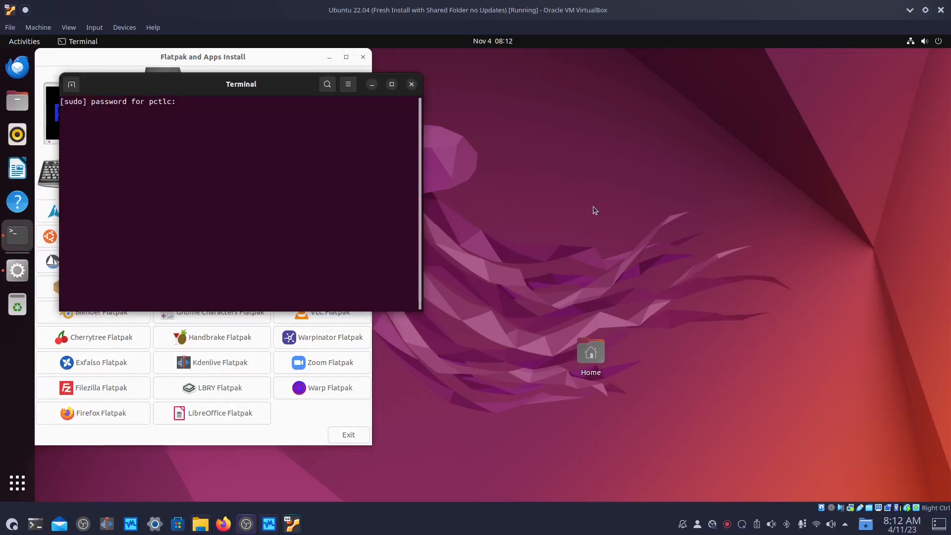
key(Return)
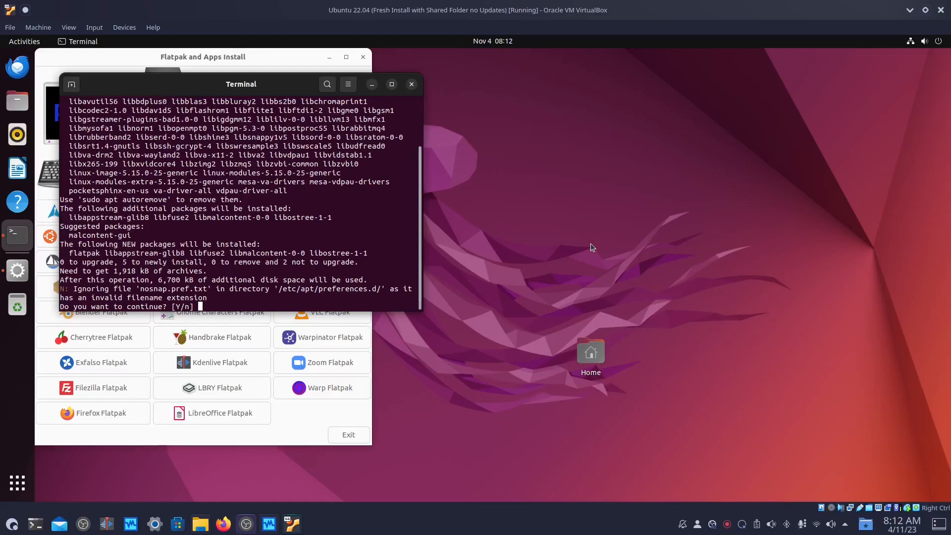
key(Return)
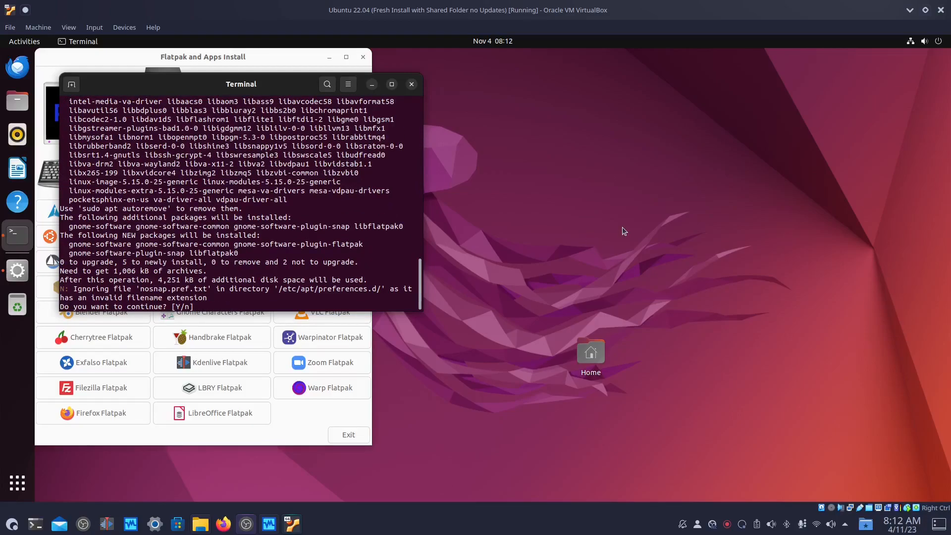
key(Return)
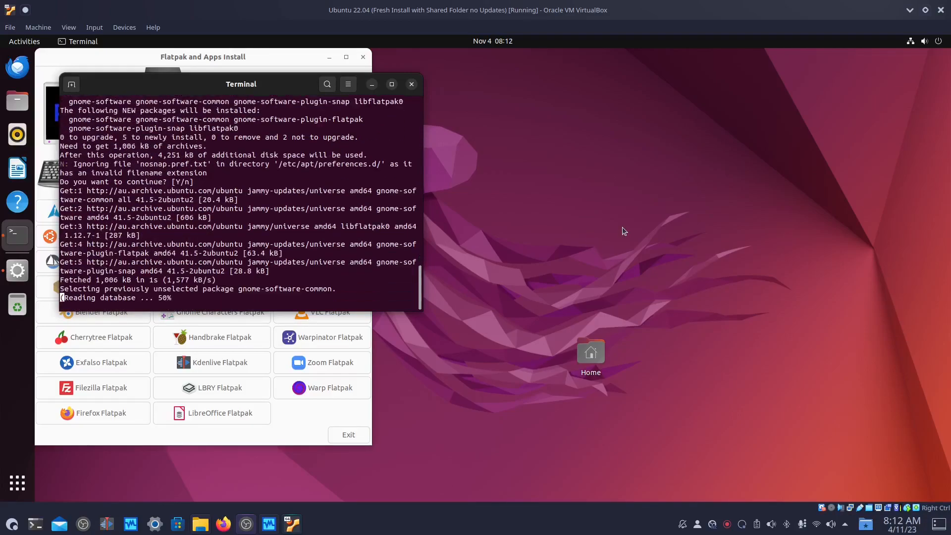
text(****)
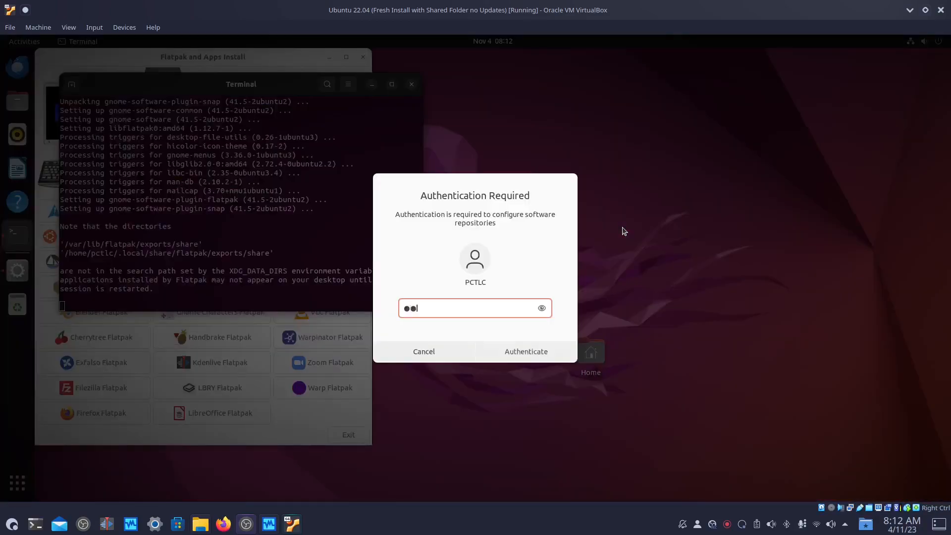
key(Return)
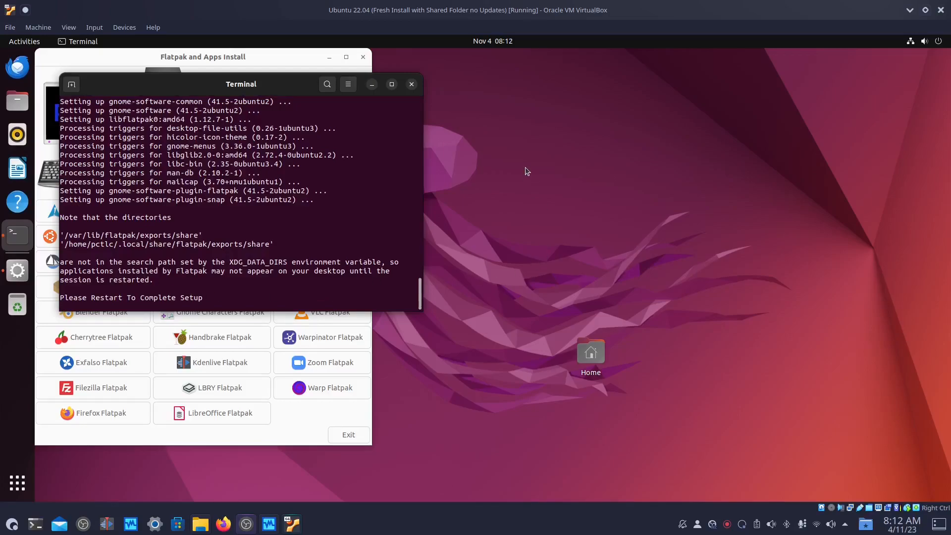
click(120, 291)
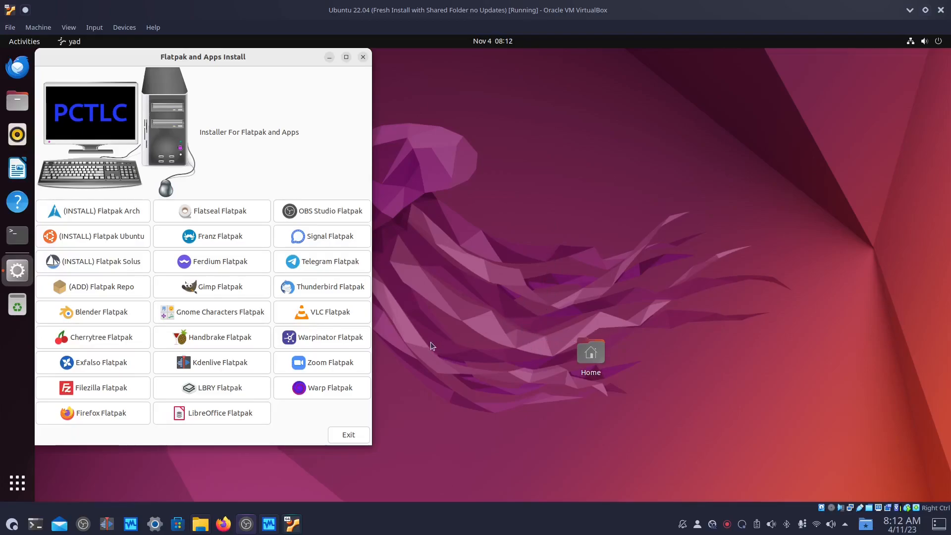
Install the Gimp Flatpak, accepting its required runtime and the changes to the system installation
click(251, 291)
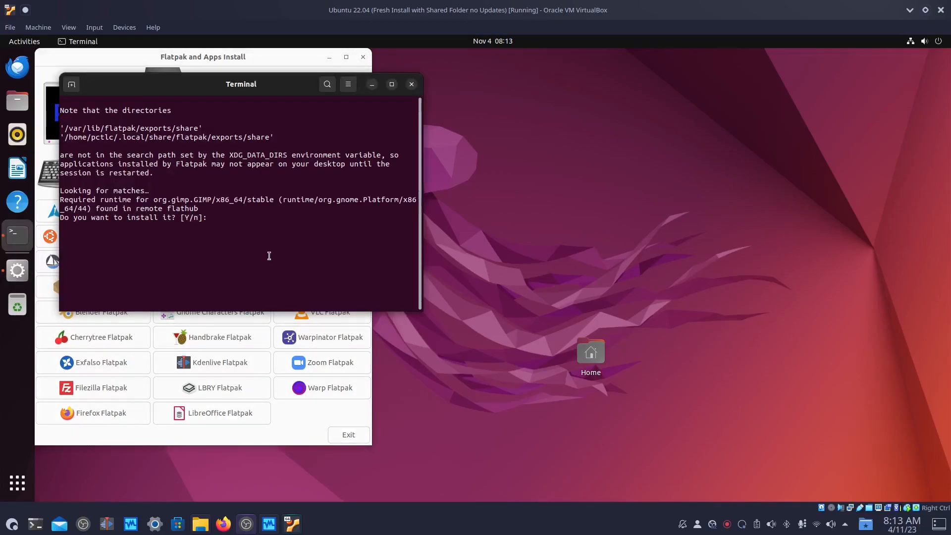
key(Return)
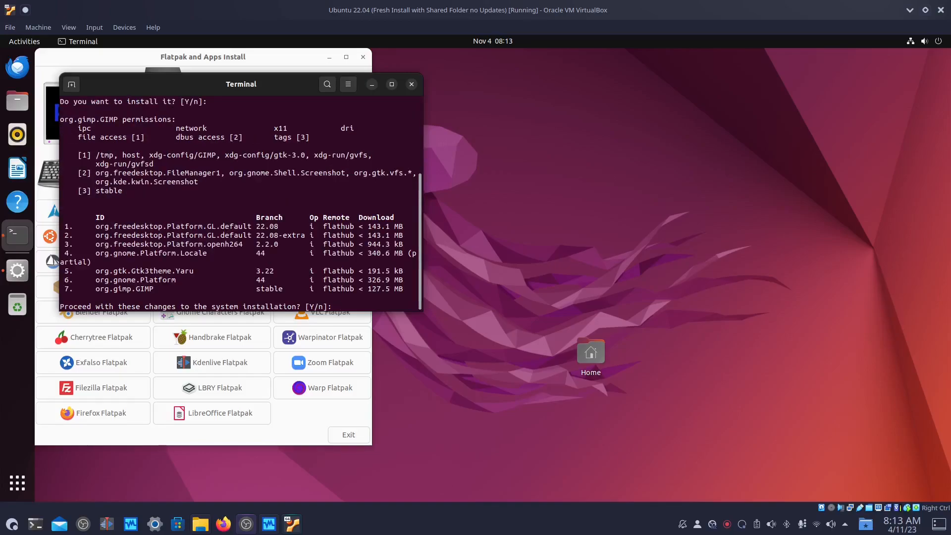
key(Return)
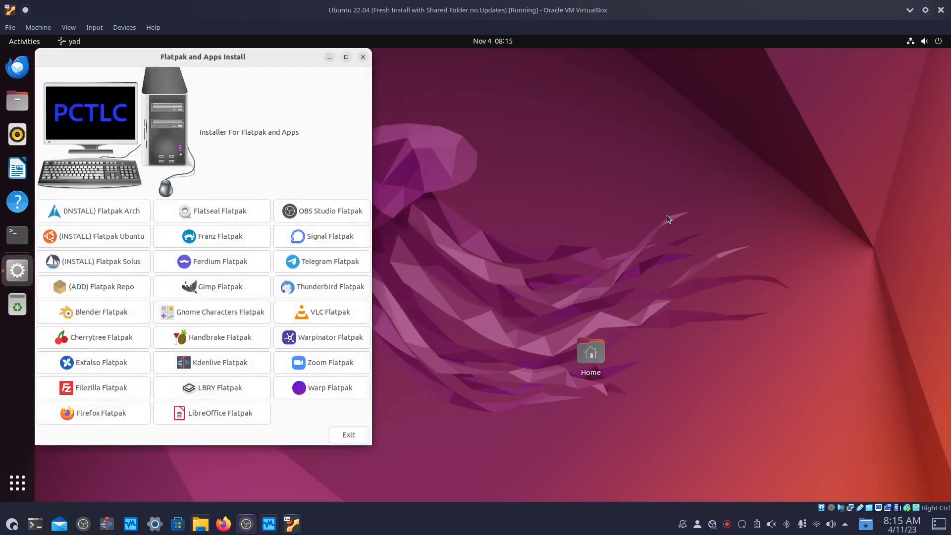
Search the installed applications for "gimp" and exit the Flatpak and Apps installer
key(super)
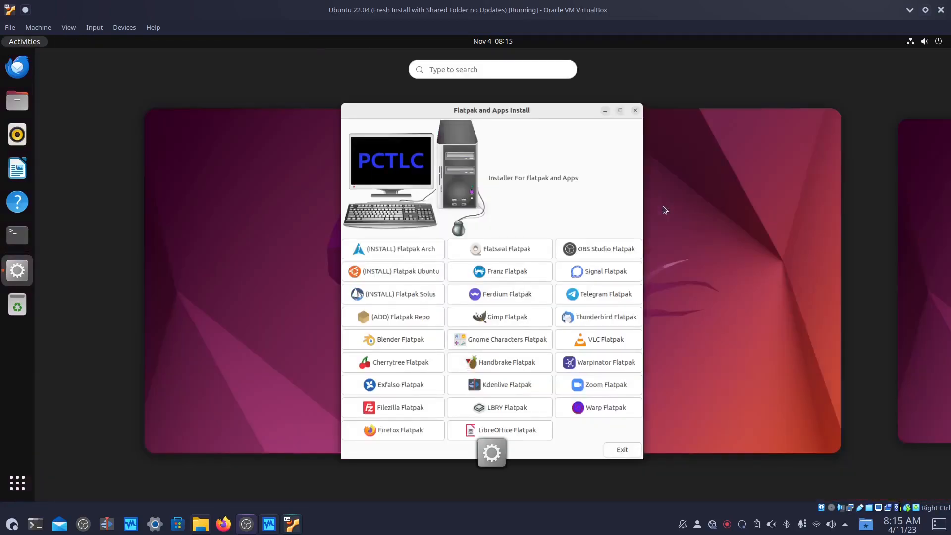
text(giml)
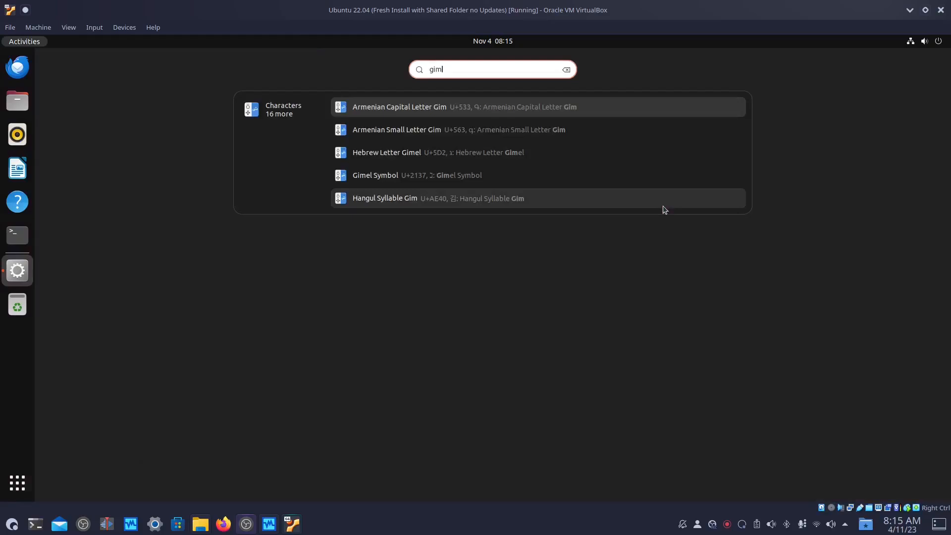
key(BackSpace)
key(BackSpace)
key(BackSpace)
key(BackSpace)
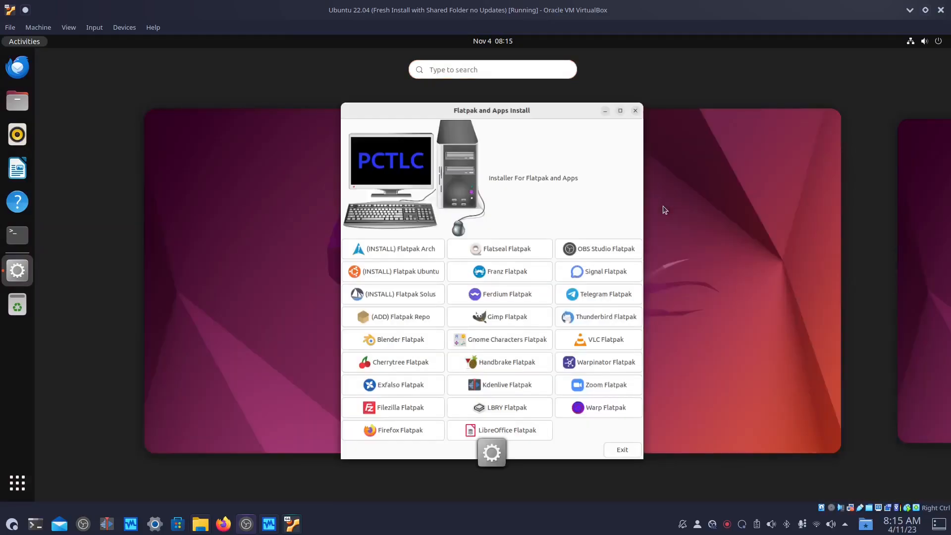
text(gim)
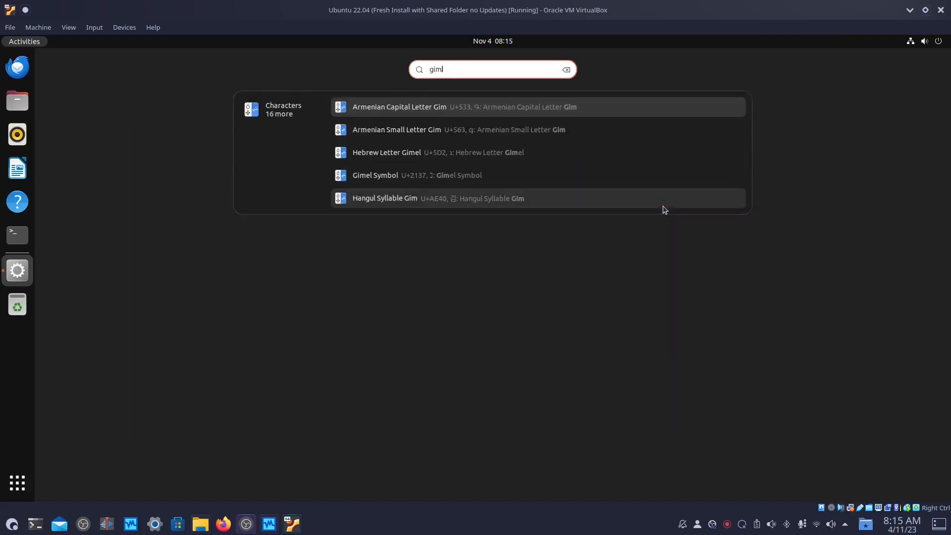
text(lp)
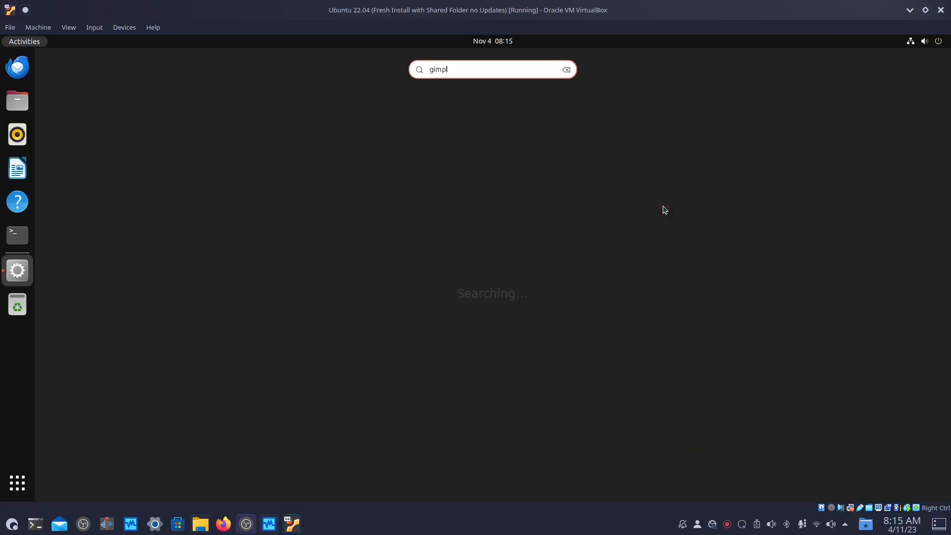
key(BackSpace)
key(BackSpace)
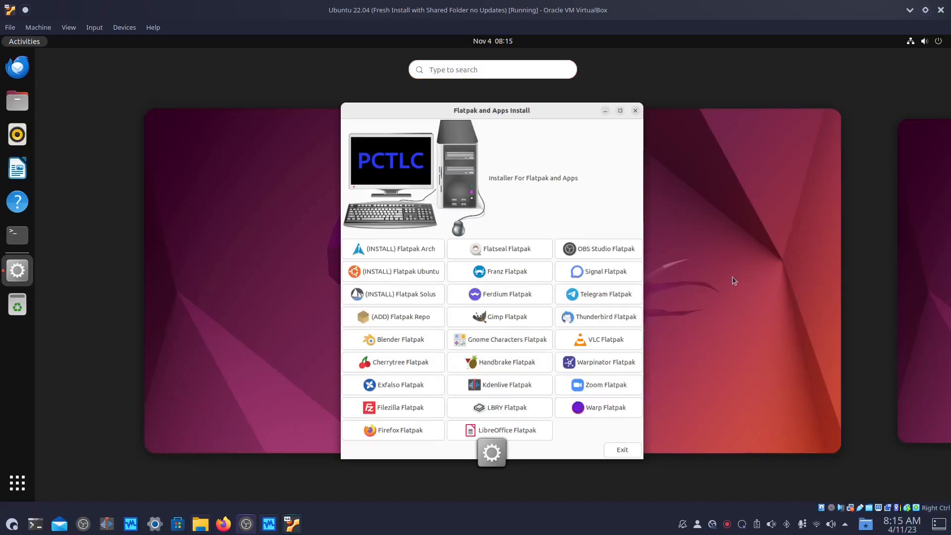
click(682, 250)
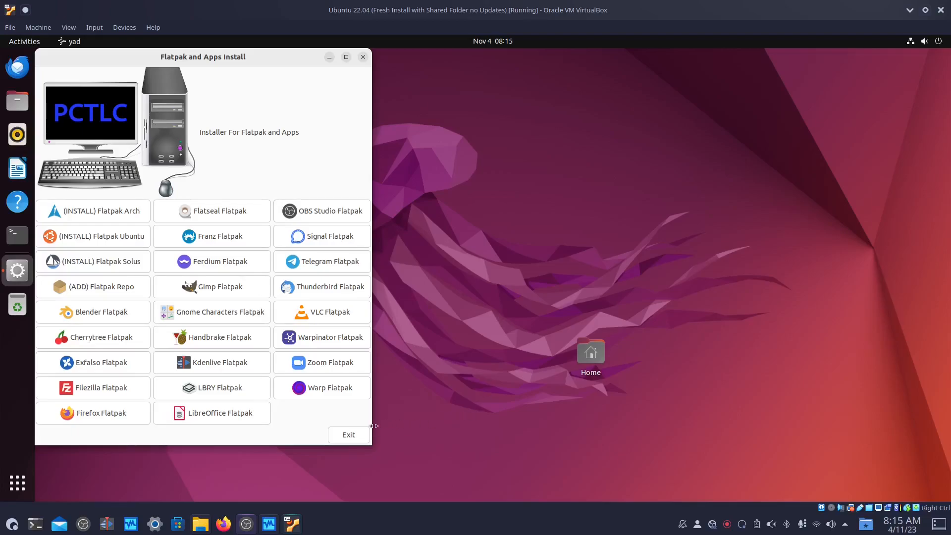
click(349, 435)
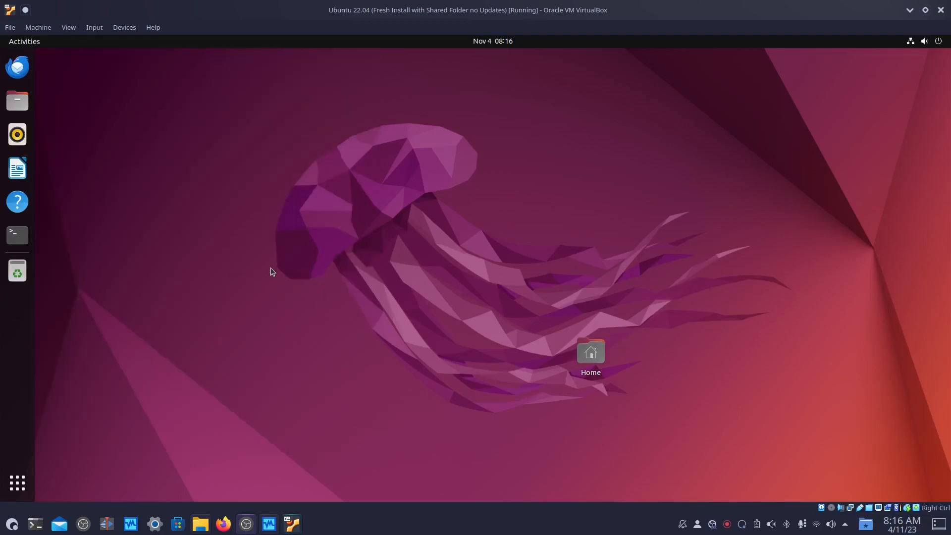
Open the Ubuntu Browser Installer by searching for "brow" and search the applications for "fire"
key(super)
text(brow)
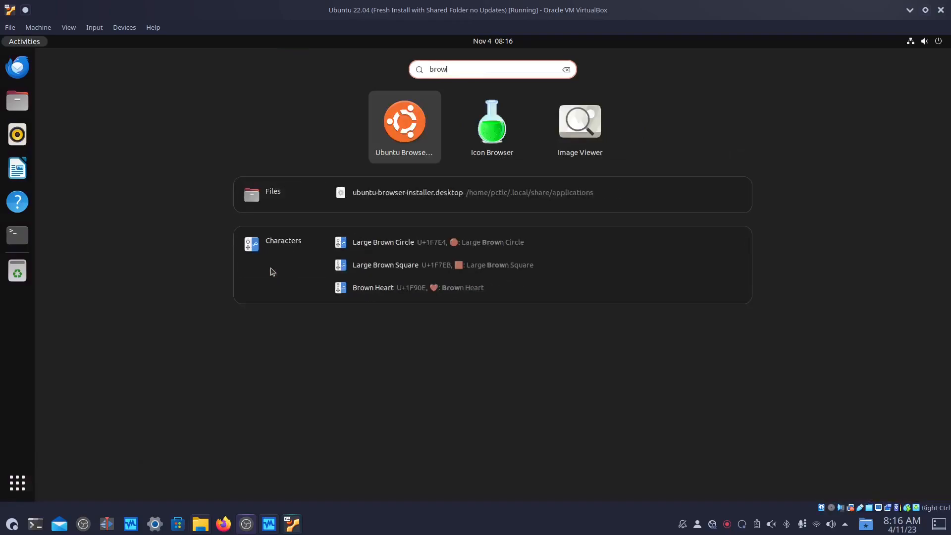
key(Return)
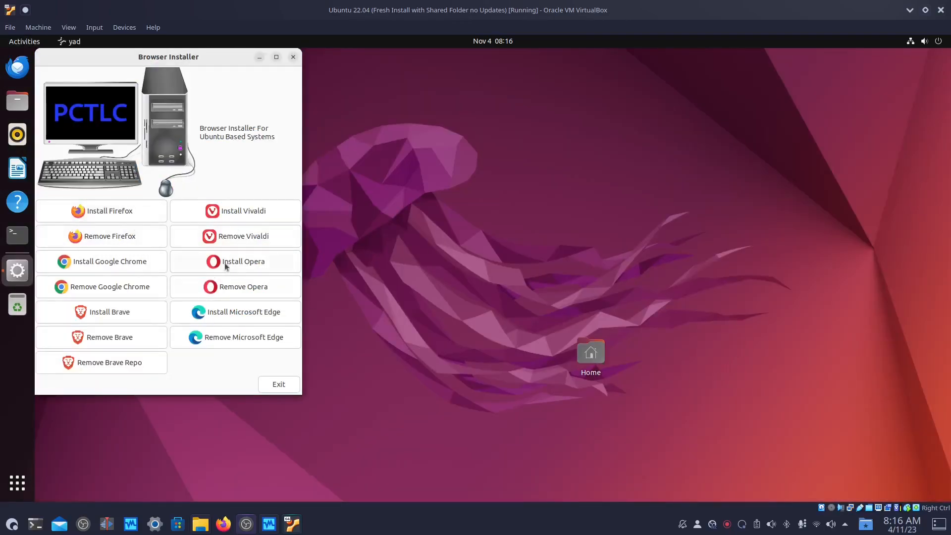
click(17, 485)
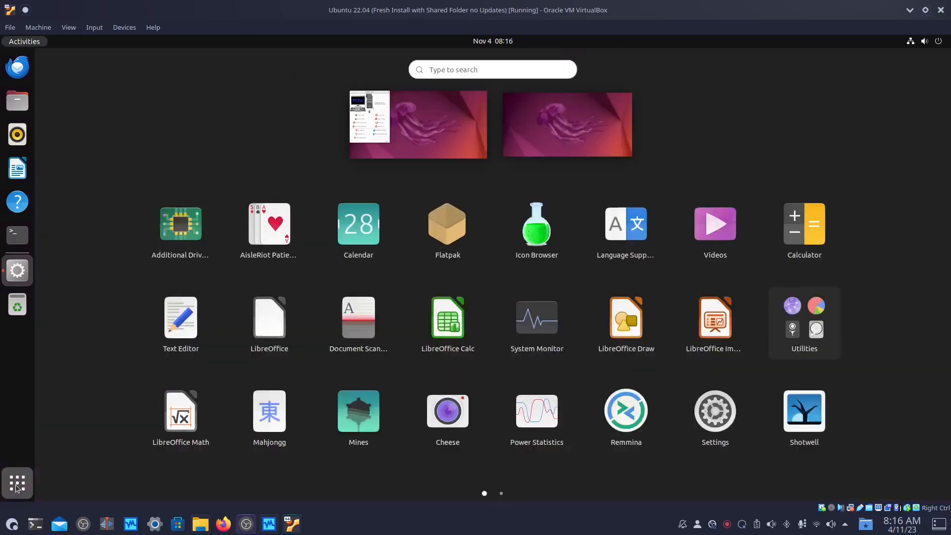
text(fire)
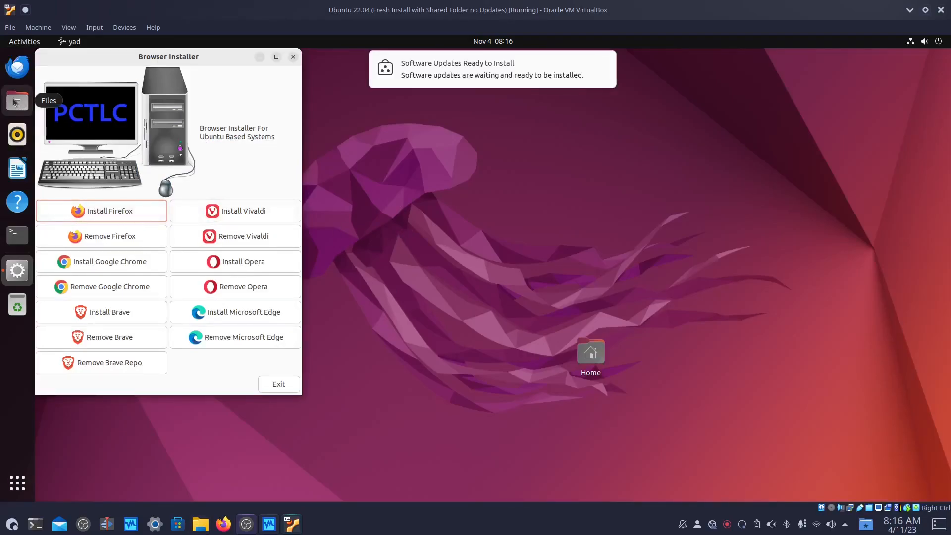
Review the firefox-ubuntu.sh script from Yad-PCTLC/Ubuntu-Scripts in the text editor, closing the editor and file manager when done
click(11, 101)
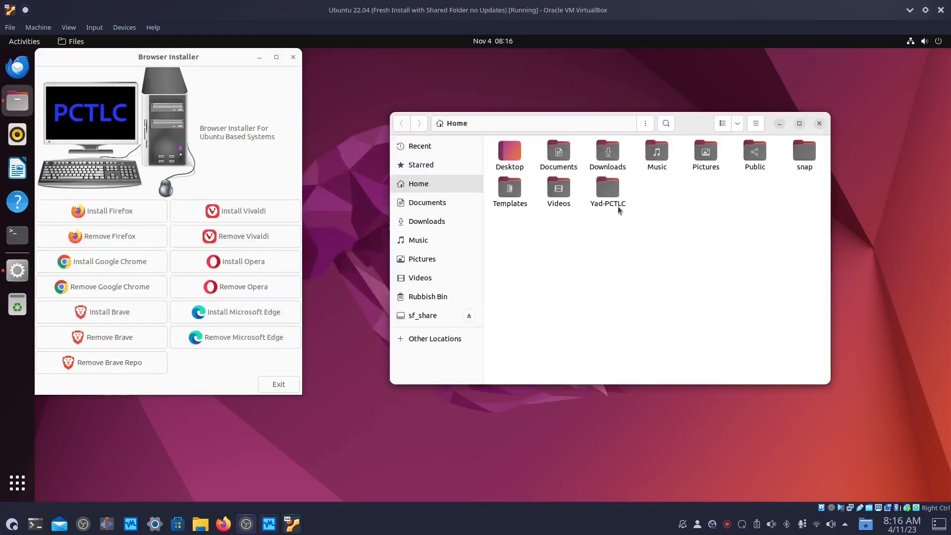
click(612, 190)
double_click(612, 191)
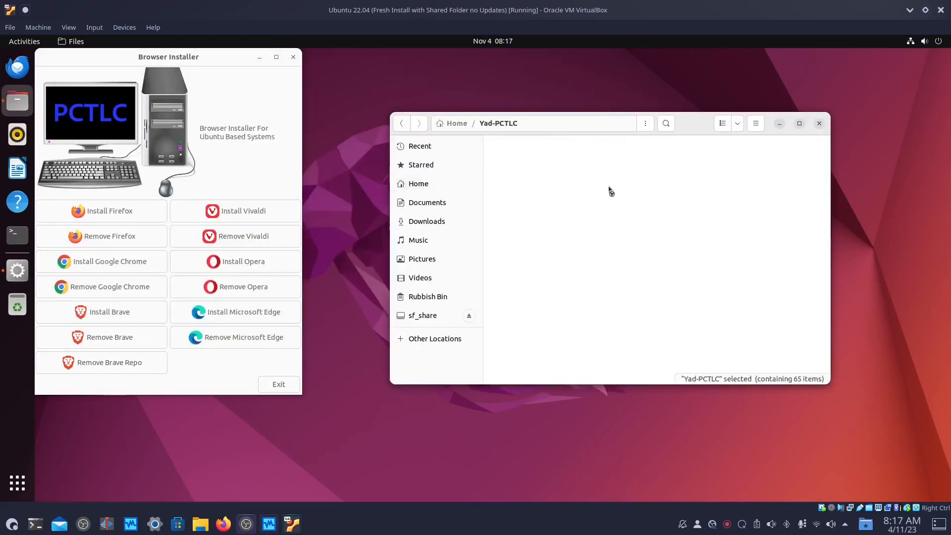
double_click(755, 153)
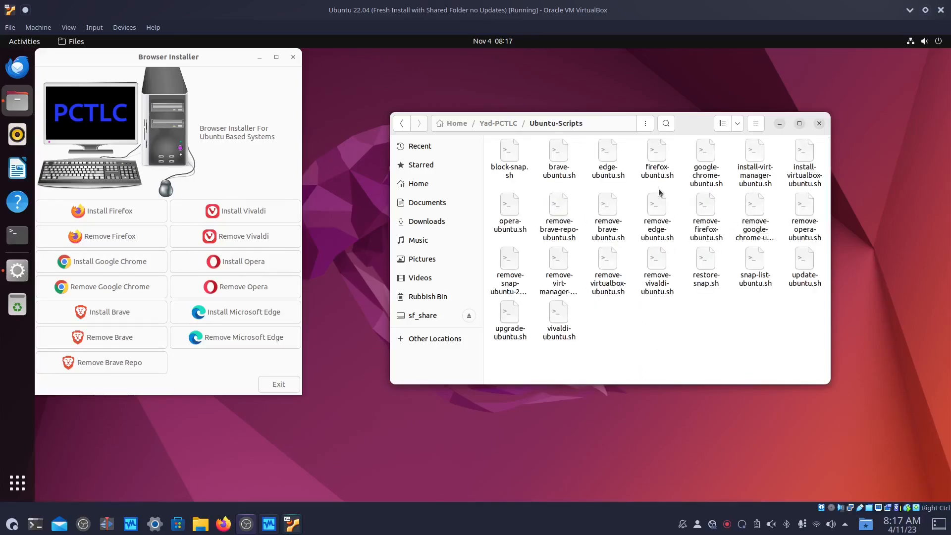
right_click(659, 152)
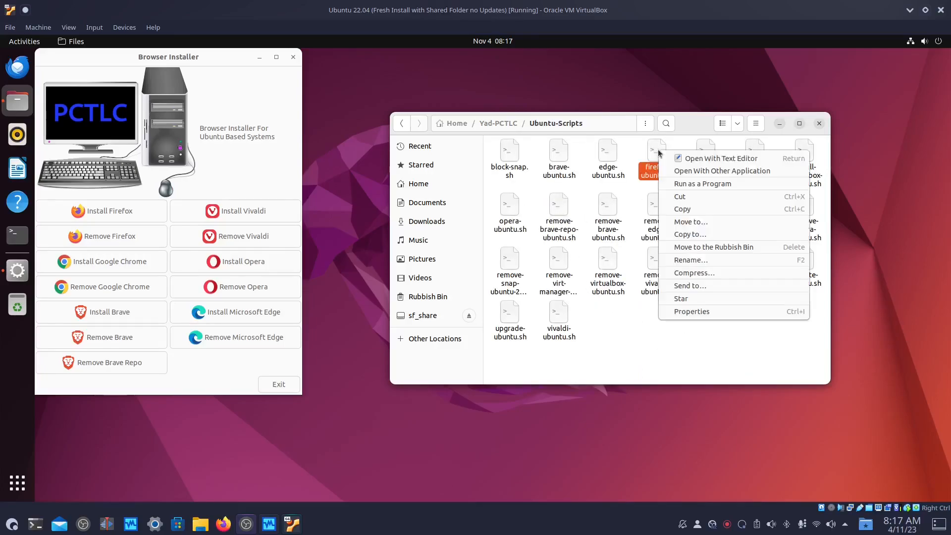
click(671, 156)
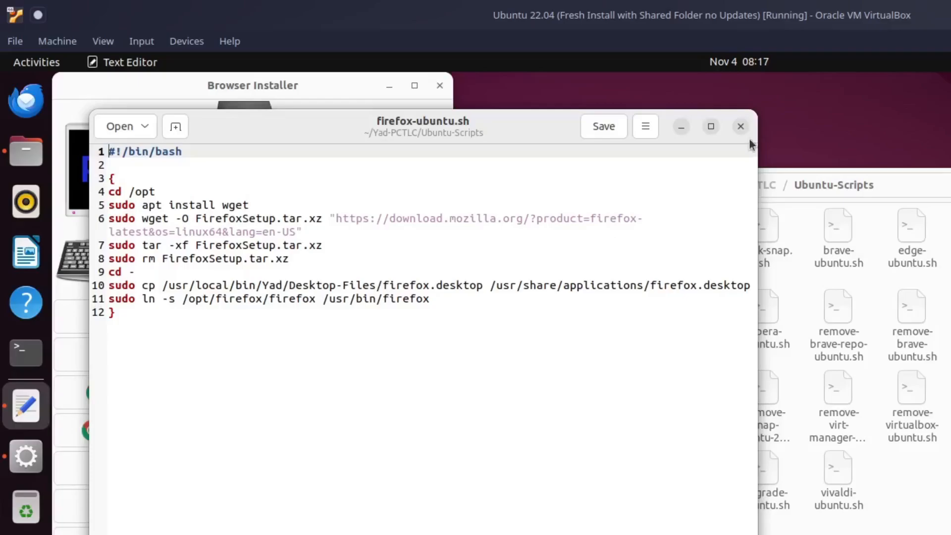
click(741, 127)
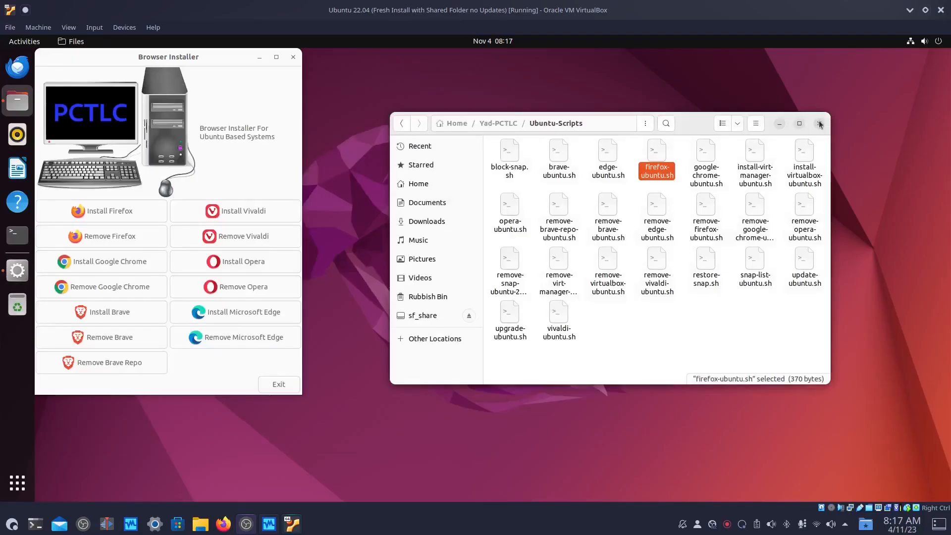
click(820, 124)
Run Install Firefox from the Browser Installer and authorize it with the sudo password
click(141, 210)
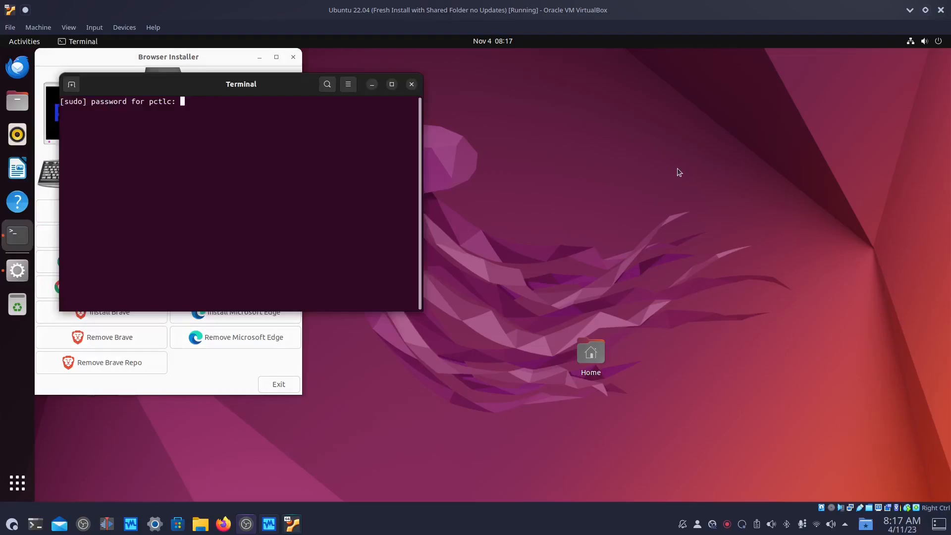
key(Return)
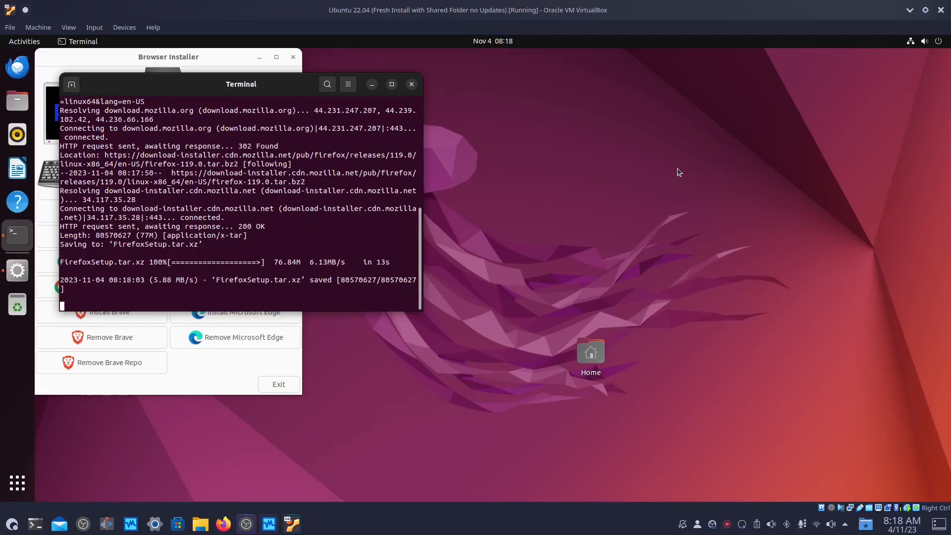
Search the installed applications for "fire", clear the search, and return to the desktop
key(super)
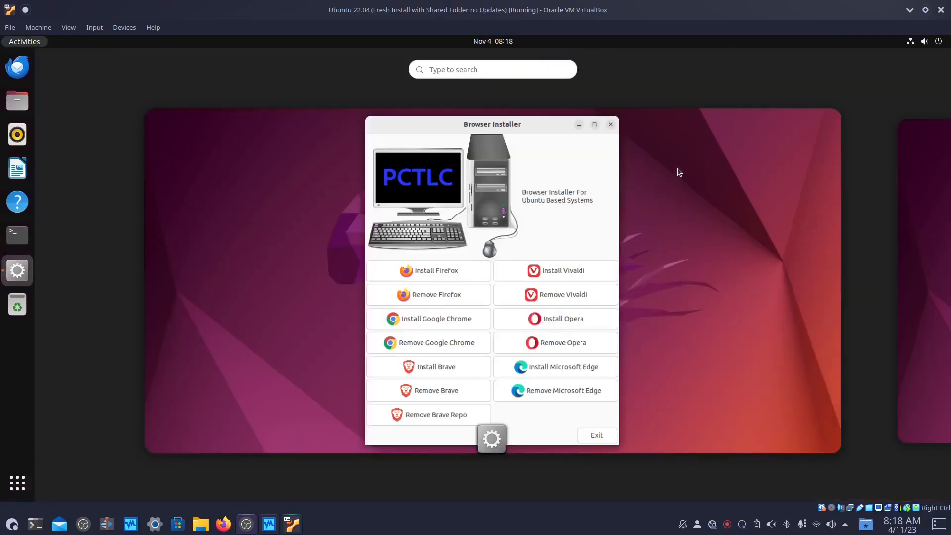
text(fire)
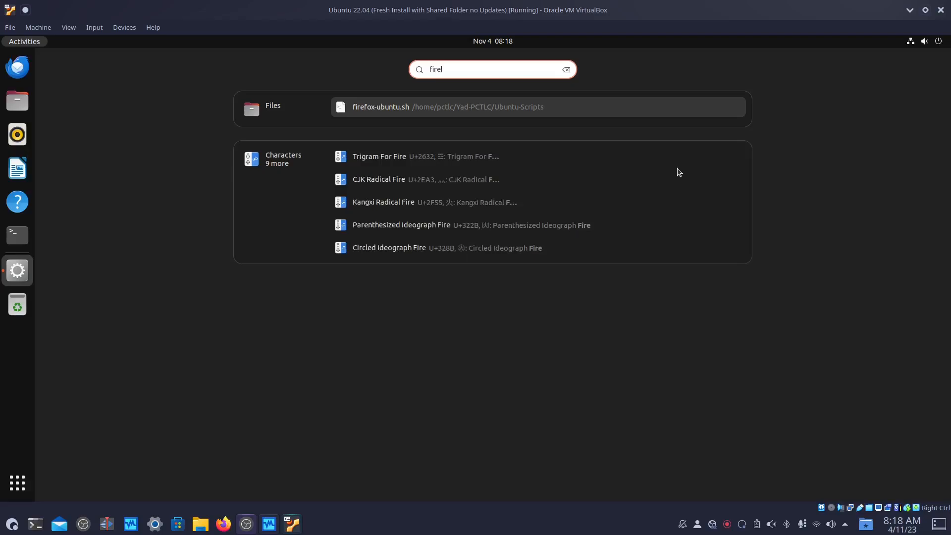
key(BackSpace)
key(BackSpace)
key(BackSpace)
key(BackSpace)
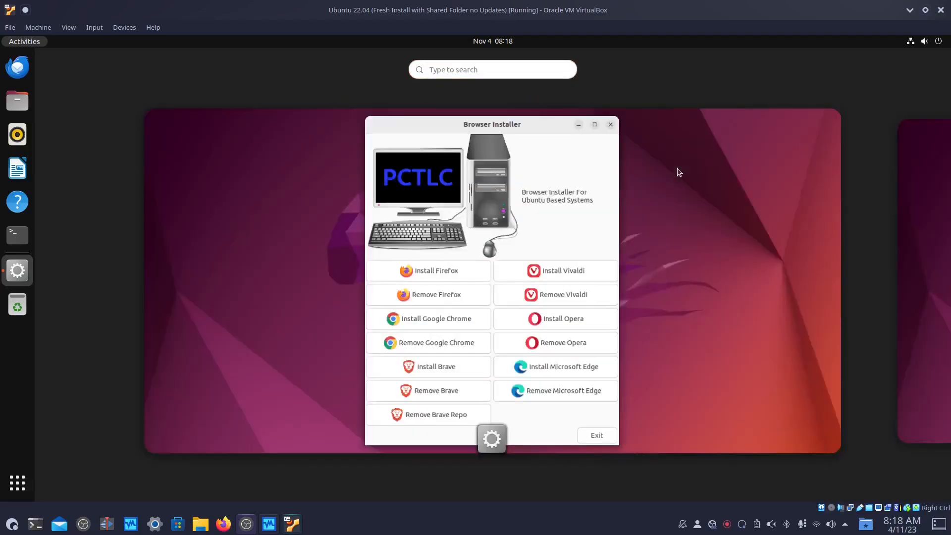
click(682, 178)
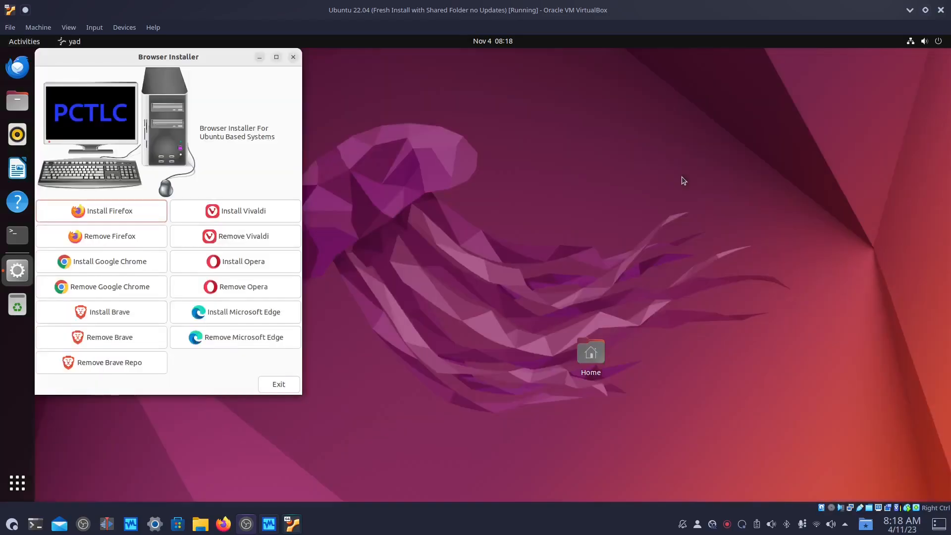
Exit the Browser Installer and log out of the Ubuntu session
click(271, 381)
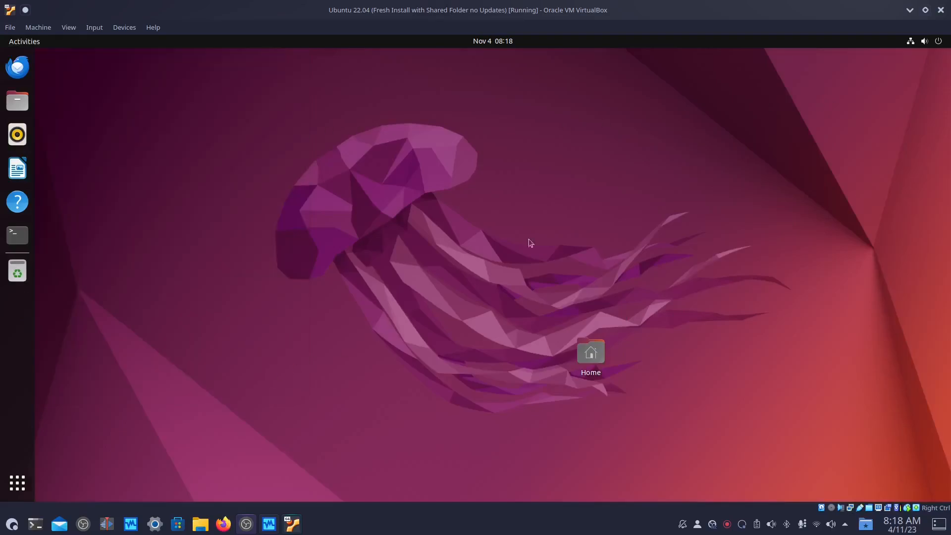
click(924, 41)
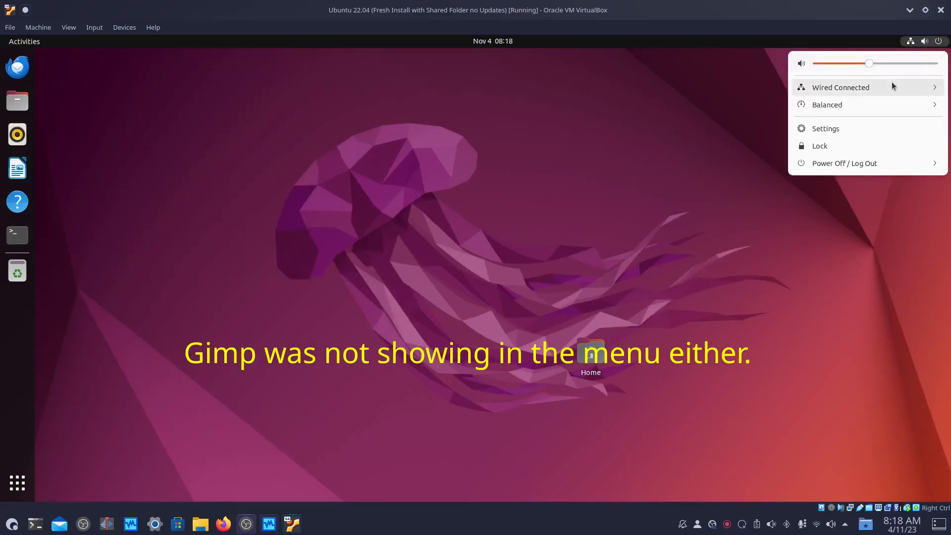
click(870, 161)
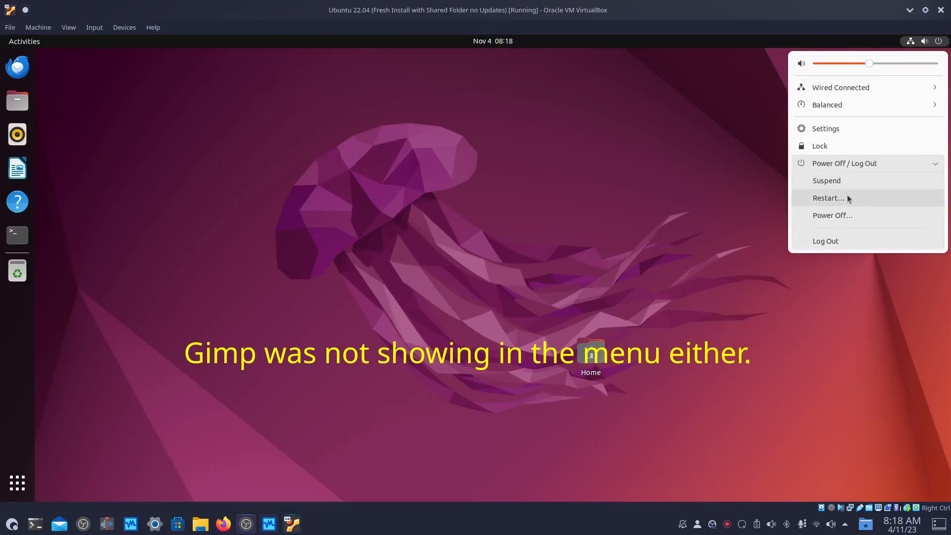
click(826, 243)
click(513, 300)
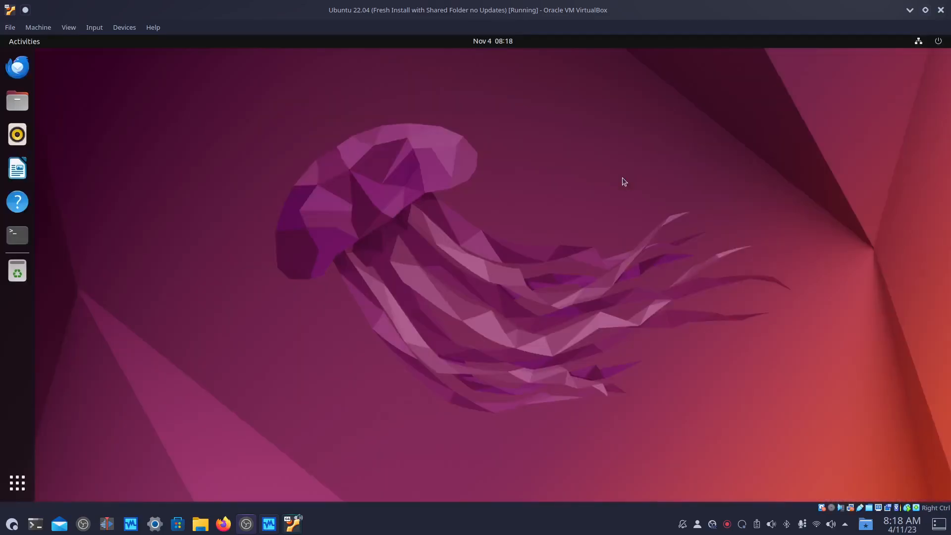
Launch GNU Image Manipulation Program by searching for "gim", and close it once it has loaded
key(super)
text(gim)
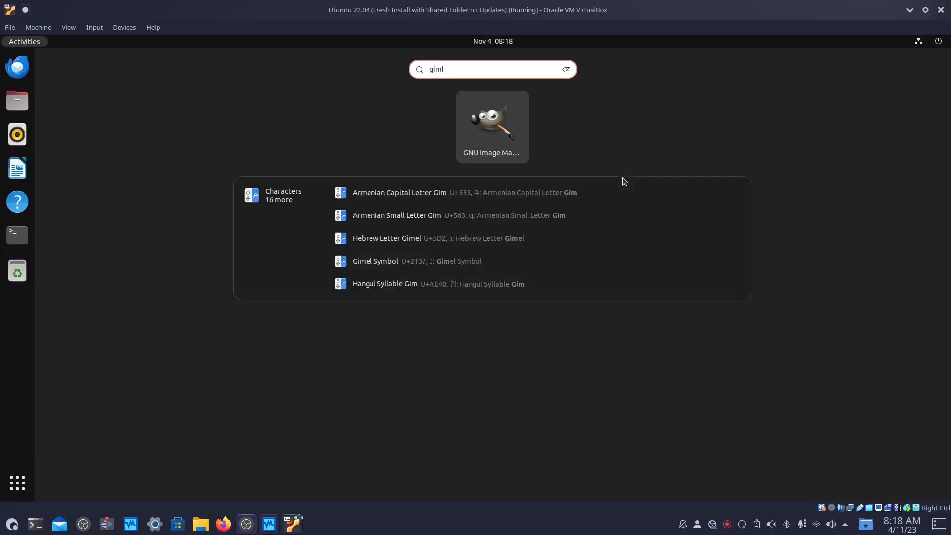
key(Return)
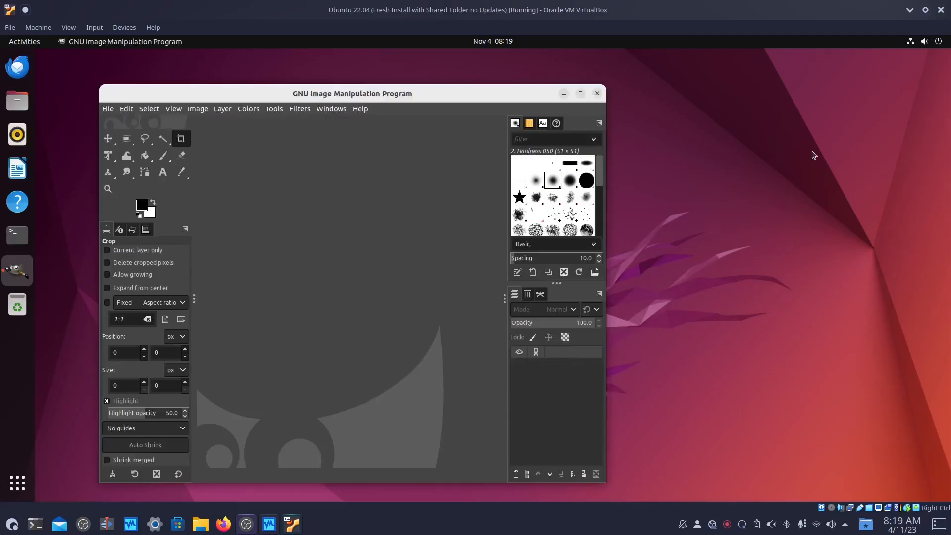
click(598, 93)
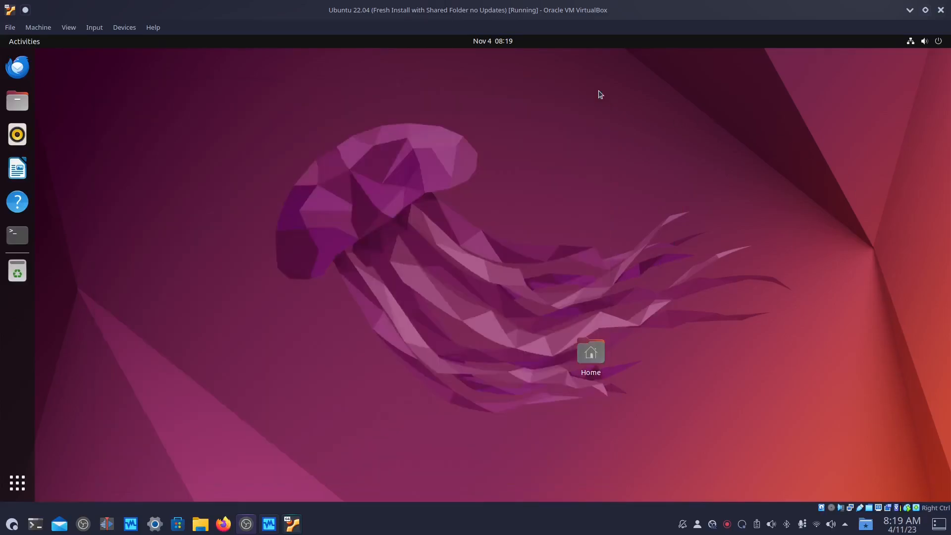
Search the applications for "fire" and open the firefox folder inside /opt
key(super)
text(fire)
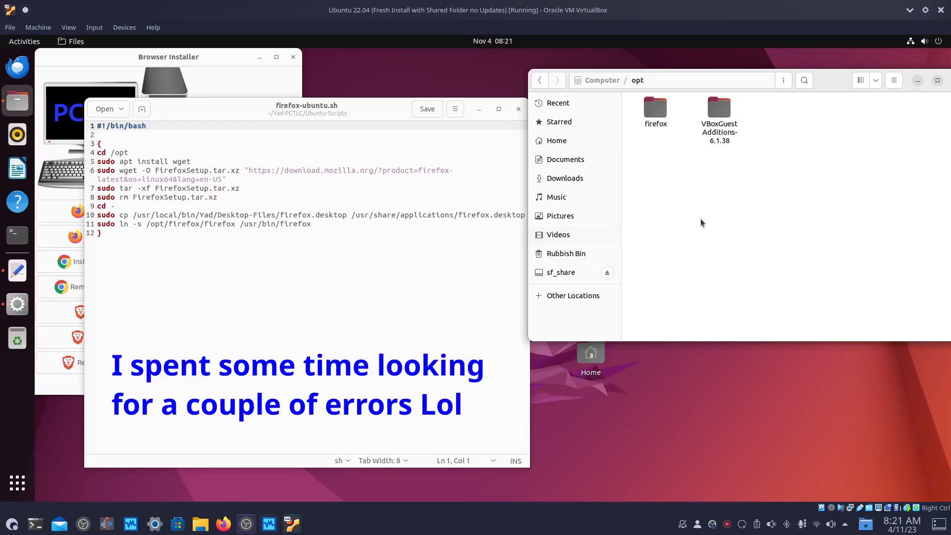
double_click(659, 115)
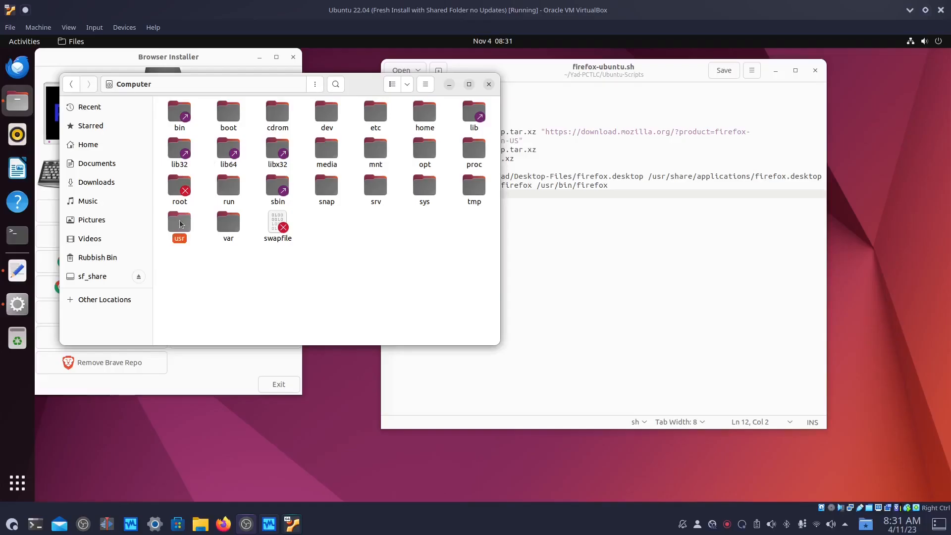
Browse to /usr/bin/Yad/Ubuntu-Scripts and open a terminal in that folder, placed clear of the script files
double_click(179, 221)
double_click(180, 115)
click(225, 118)
double_click(225, 119)
double_click(424, 124)
right_click(311, 277)
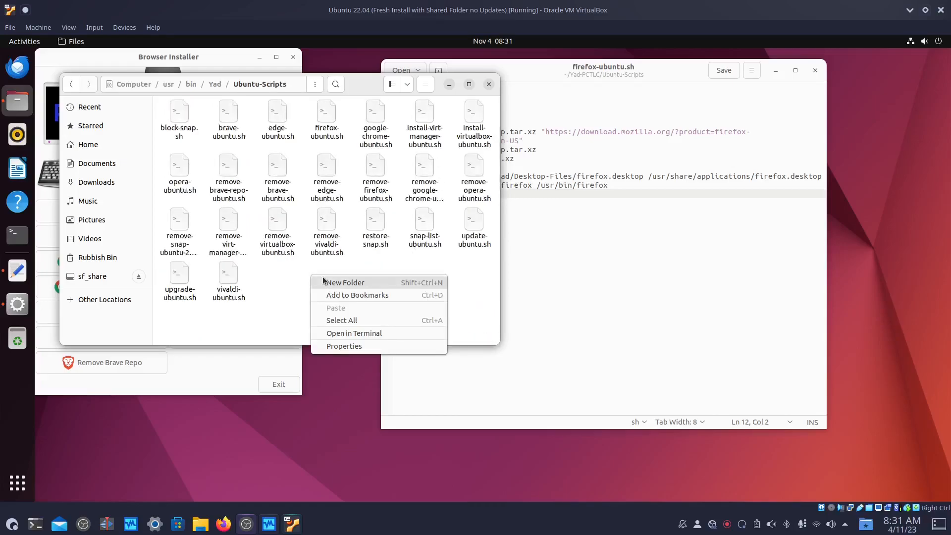
click(361, 334)
drag(321, 106, 435, 261)
Open firefox-ubuntu.sh in nano with sudo, entering the sudo password
text(sudo nano)
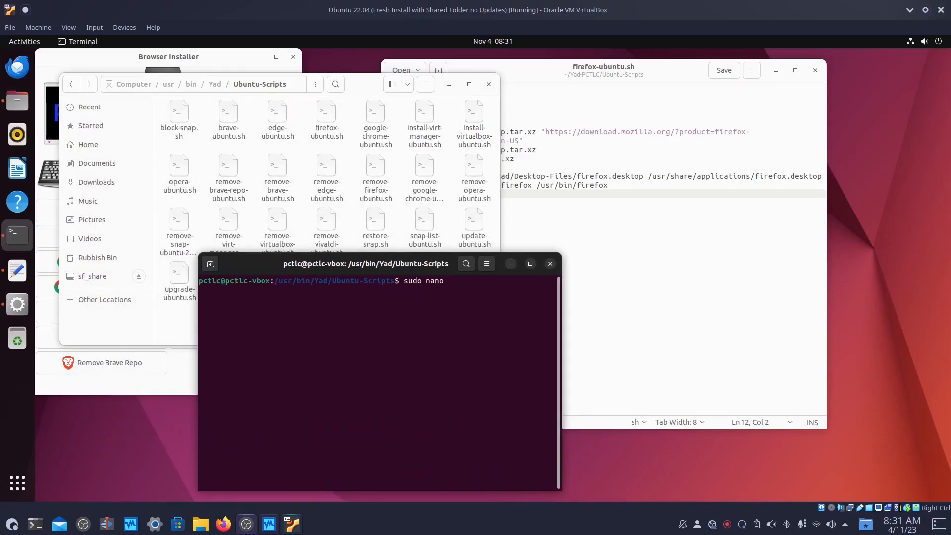
text( fire)
key(Tab)
key(Return)
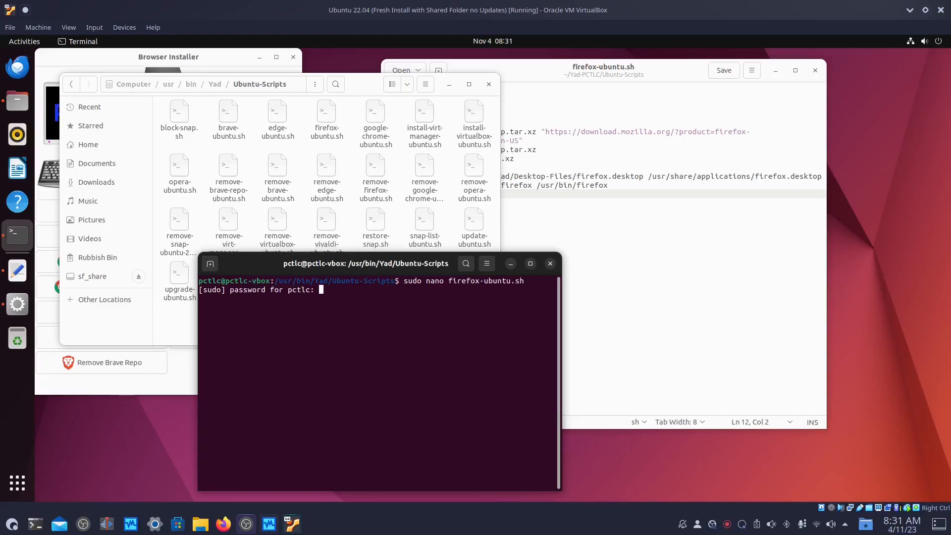
key(Return)
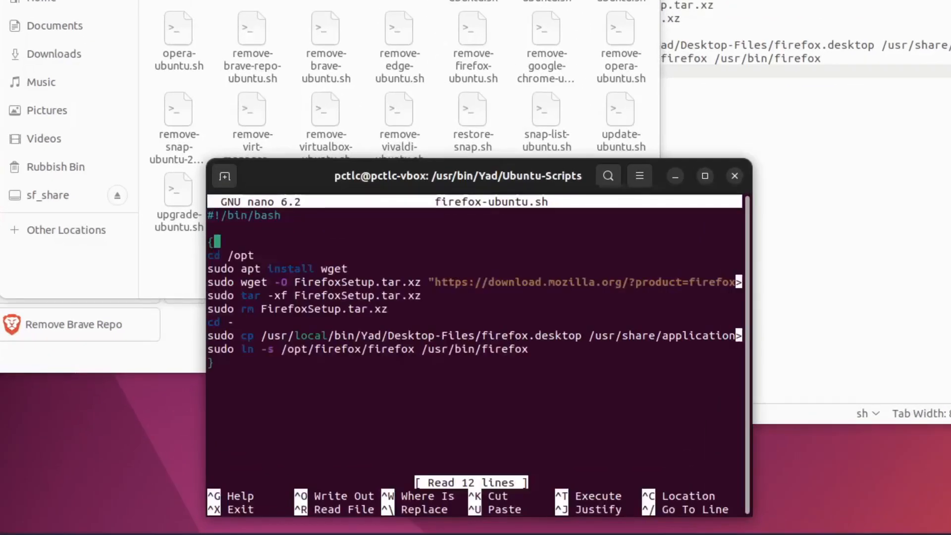
Remove "local/" from the cp line's source path so it starts with /usr/bin/Yad/Desktop-Files, and save firefox-ubuntu.sh
key(Down)
key(Down)
key(Down)
key(Down)
key(Down)
key(Down)
key(Down)
key(Down)
key(Down)
key(Down)
key(Up)
key(Right)
key(Right)
key(Right)
key(Right)
key(Right)
key(Right)
key(Right)
key(Right)
key(Right)
key(Right)
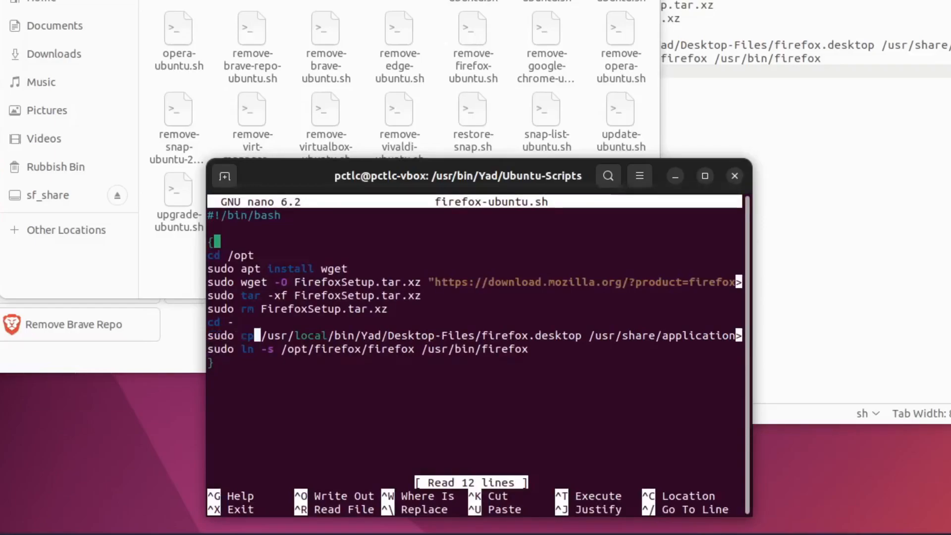
key(Right)
key(Right)
key(Right)
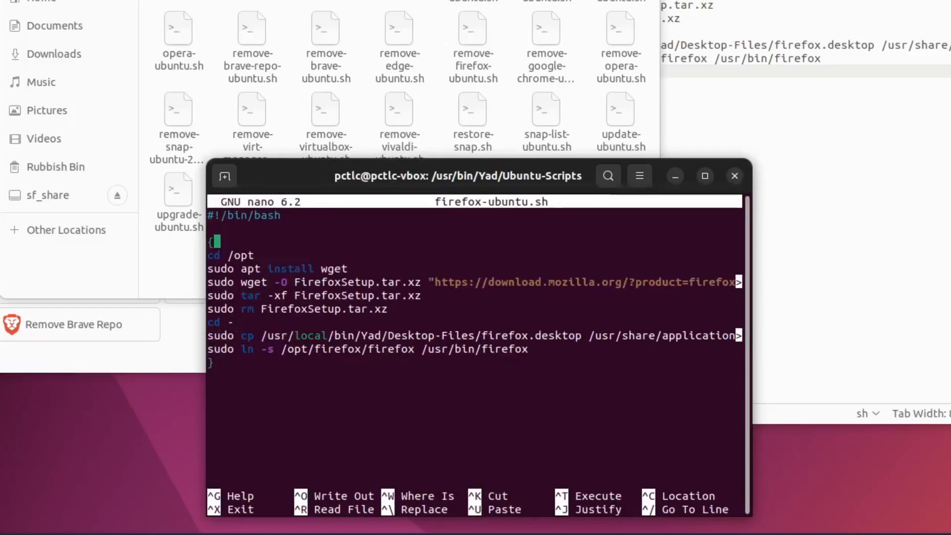
key(Delete)
key(Delete)
key(Delete)
key(Delete)
key(Delete)
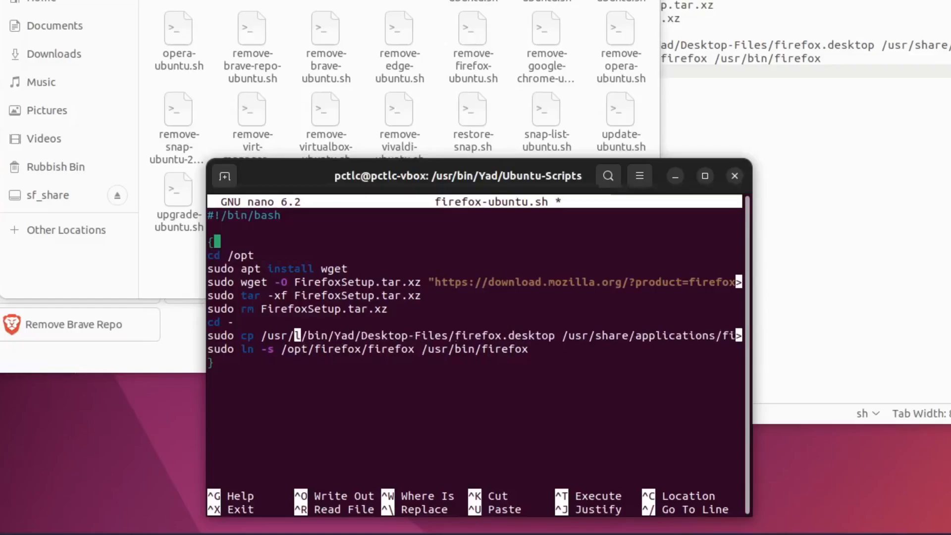
key(Delete)
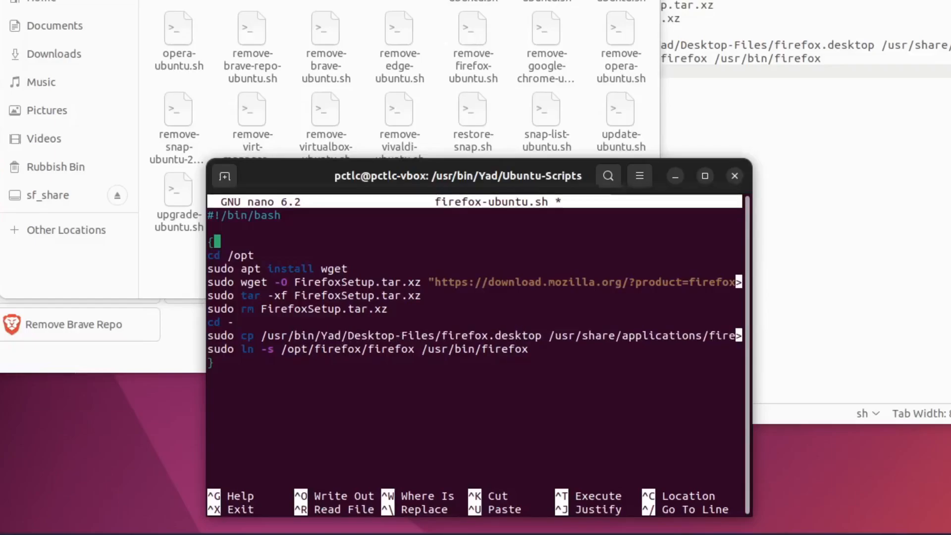
key(ctrl+x)
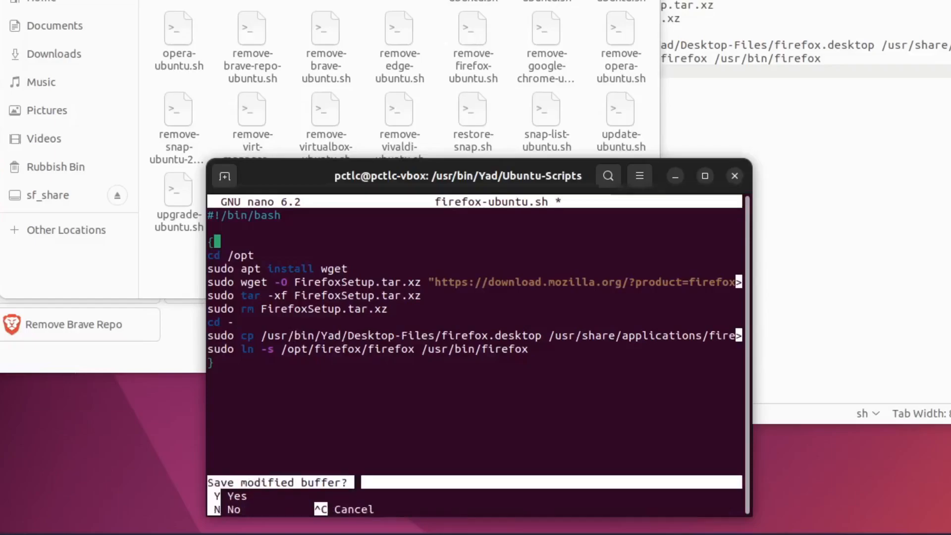
key(y)
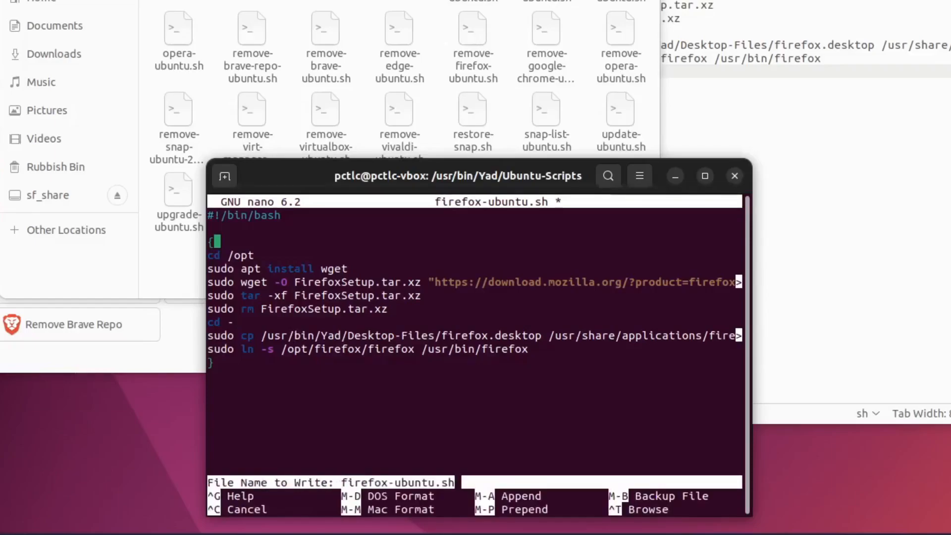
key(Return)
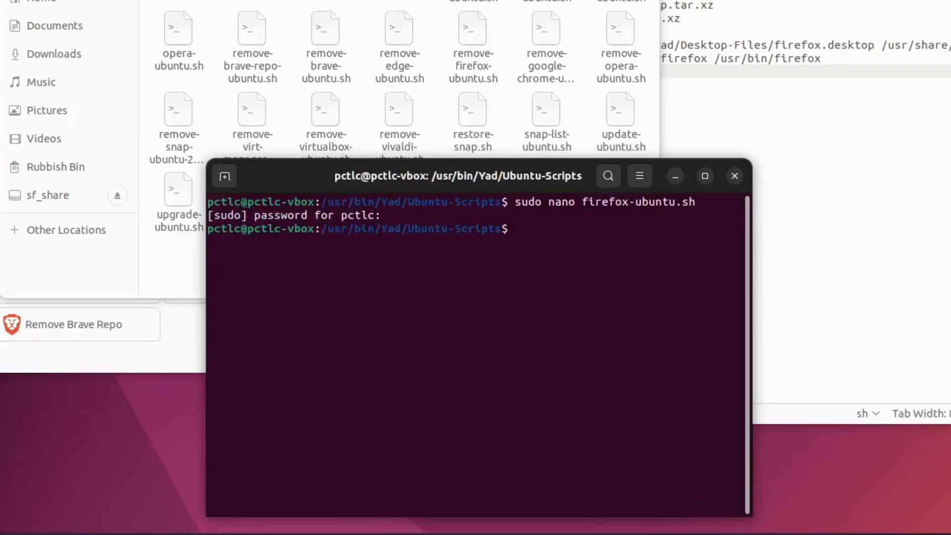
Reopen firefox-ubuntu.sh in nano with sudo to check the edited cp path, and exit the editor
key(Up)
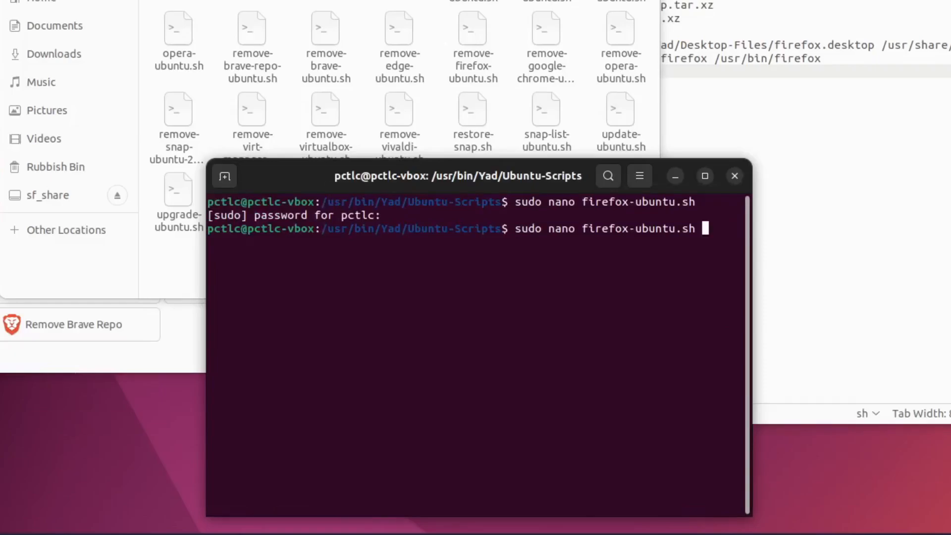
key(Return)
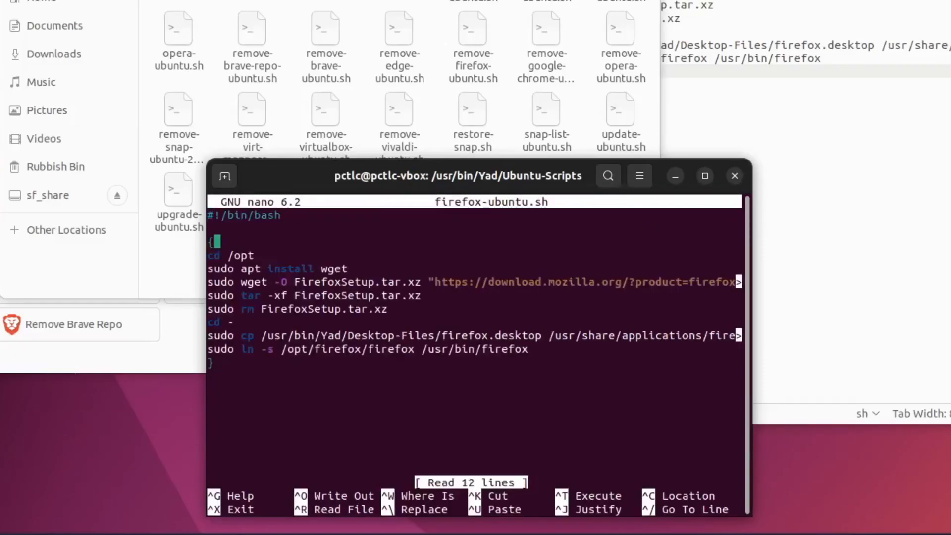
key(ctrl+x)
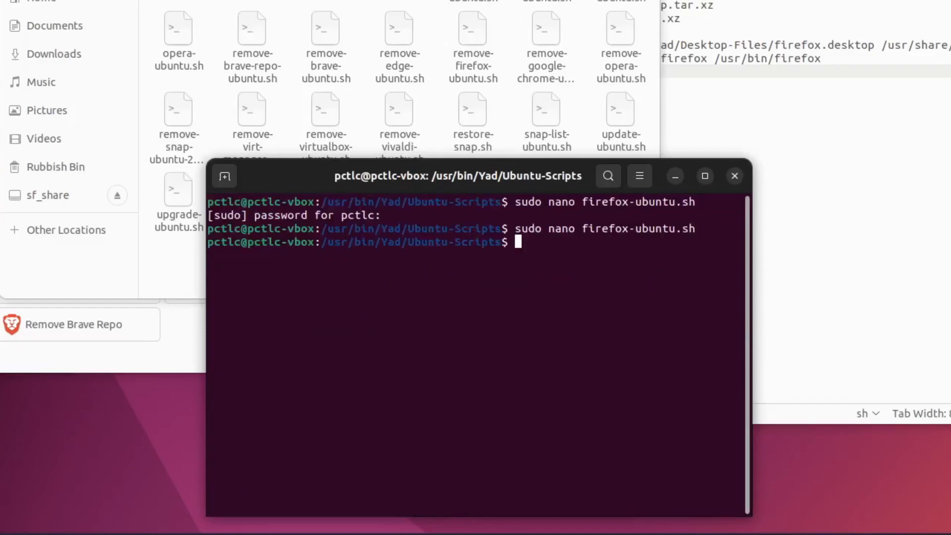
Close the terminal, the Ubuntu-Scripts file manager window and the text editor
click(738, 170)
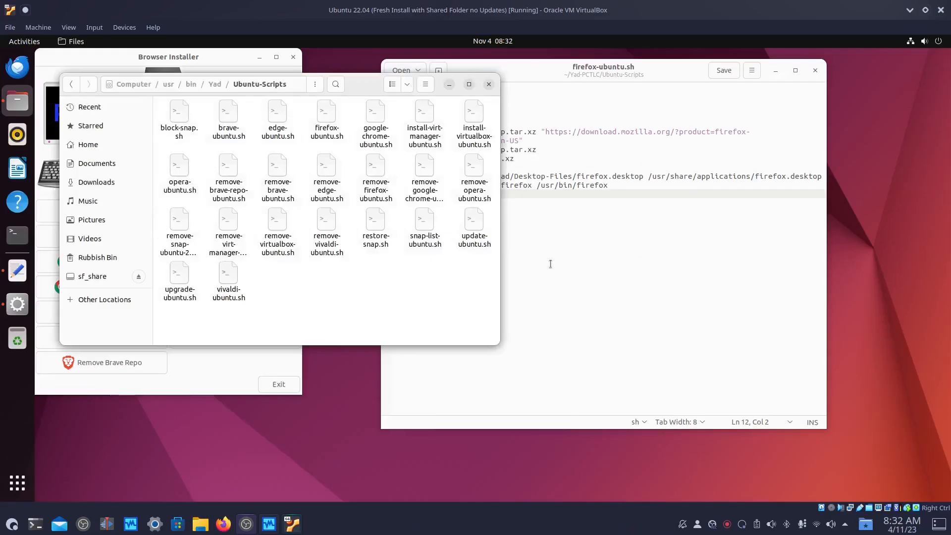
click(489, 84)
click(815, 71)
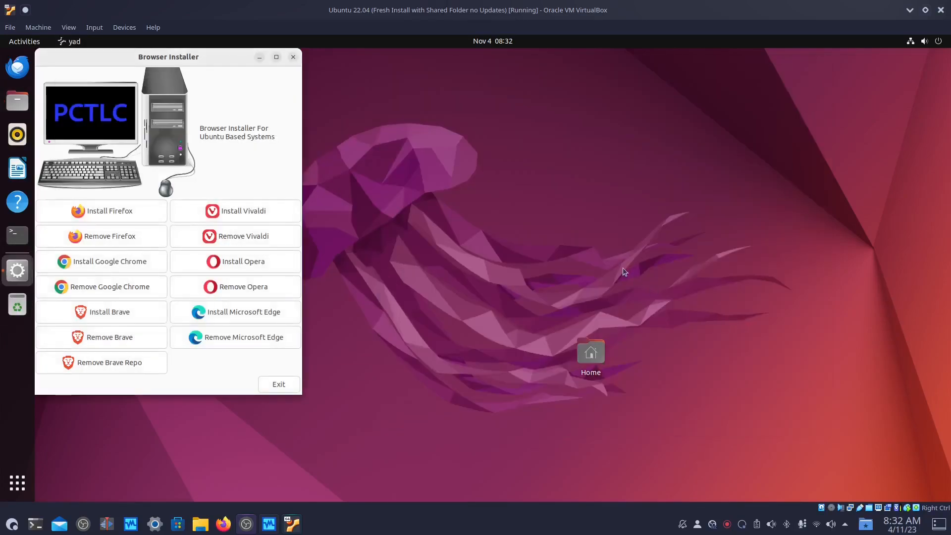
click(100, 214)
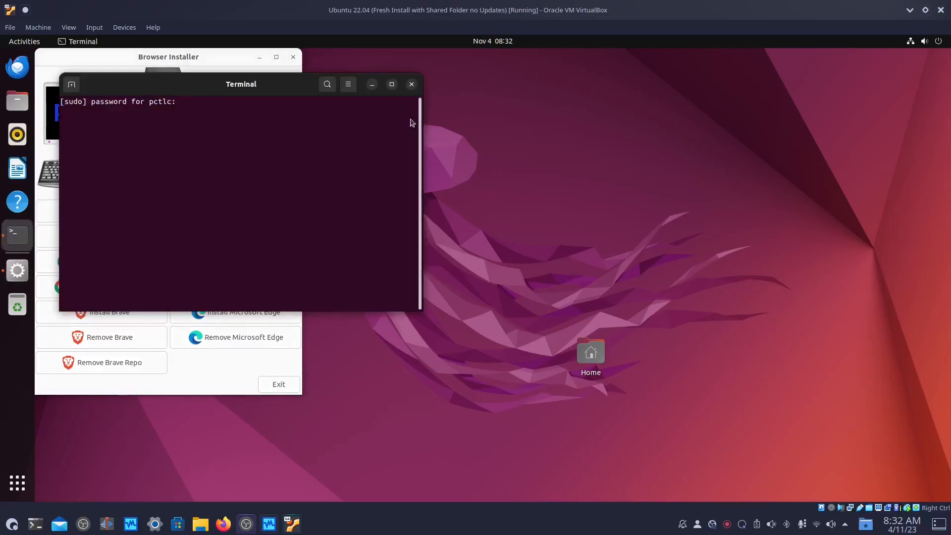
click(411, 85)
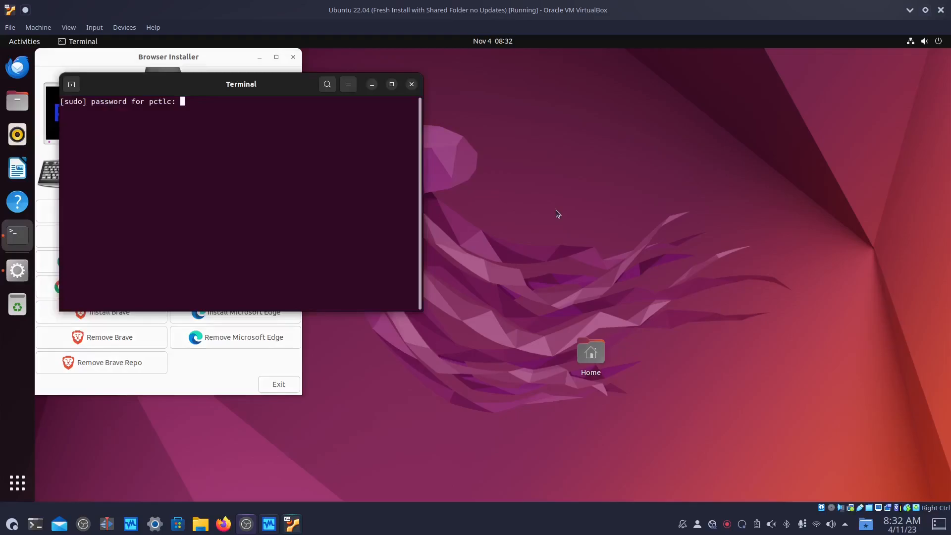
key(ctrl+c)
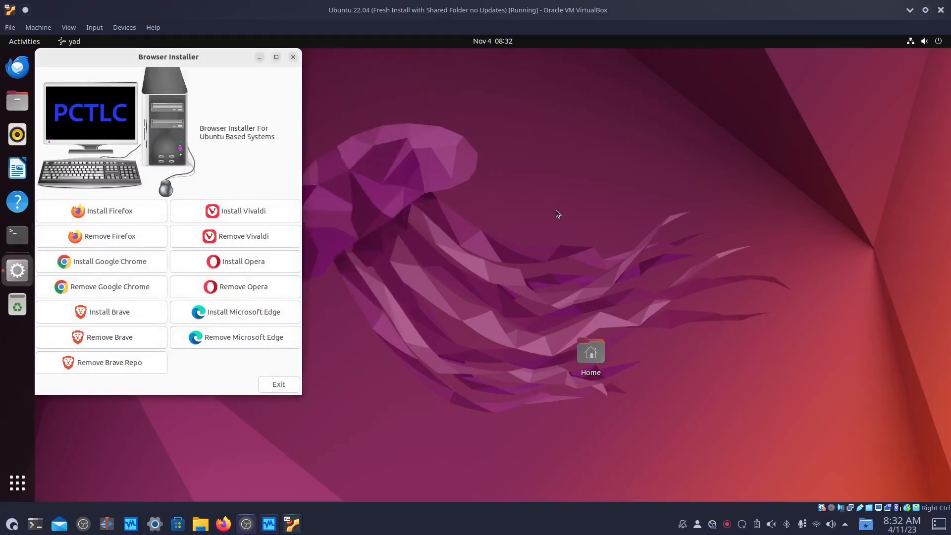
Run the Firefox installation again from the Browser Installer with the corrected script, entering the sudo password
click(106, 212)
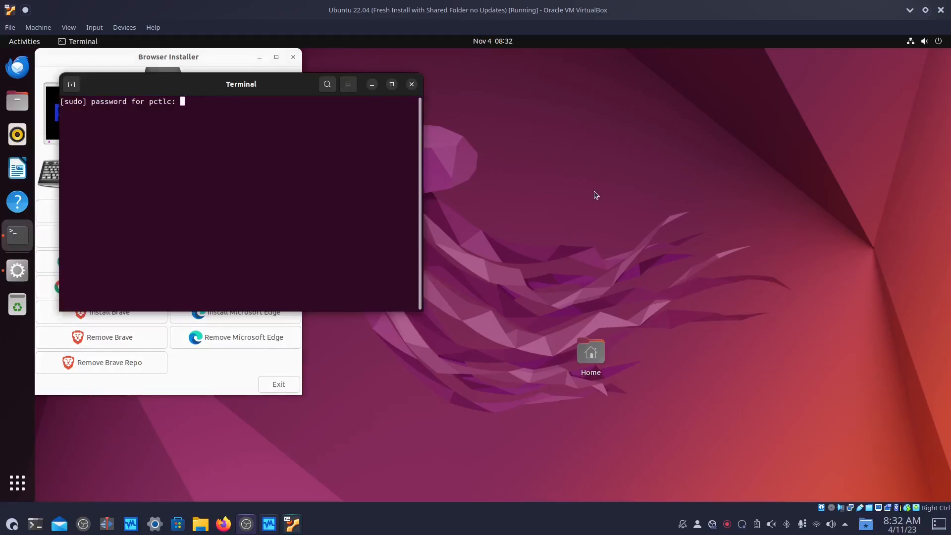
key(Return)
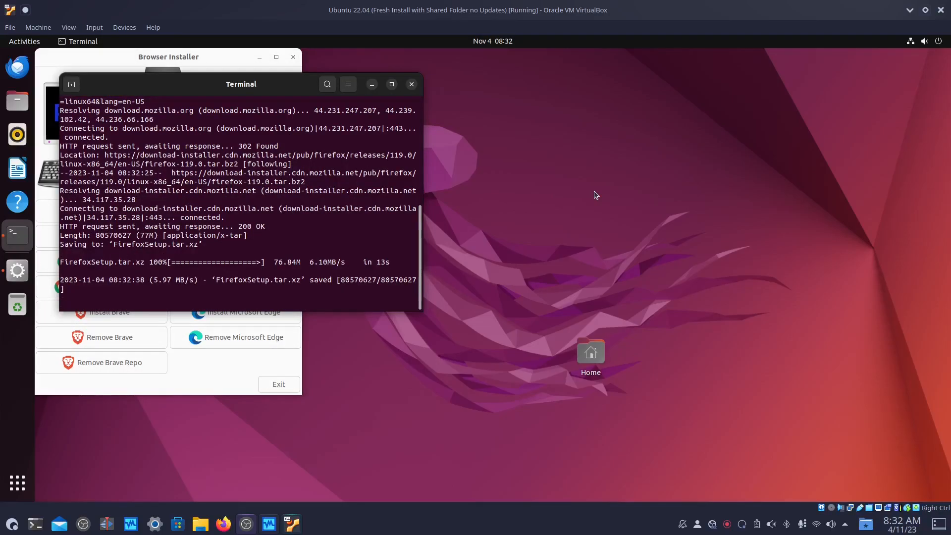
Search the installed applications for Firefox
key(super)
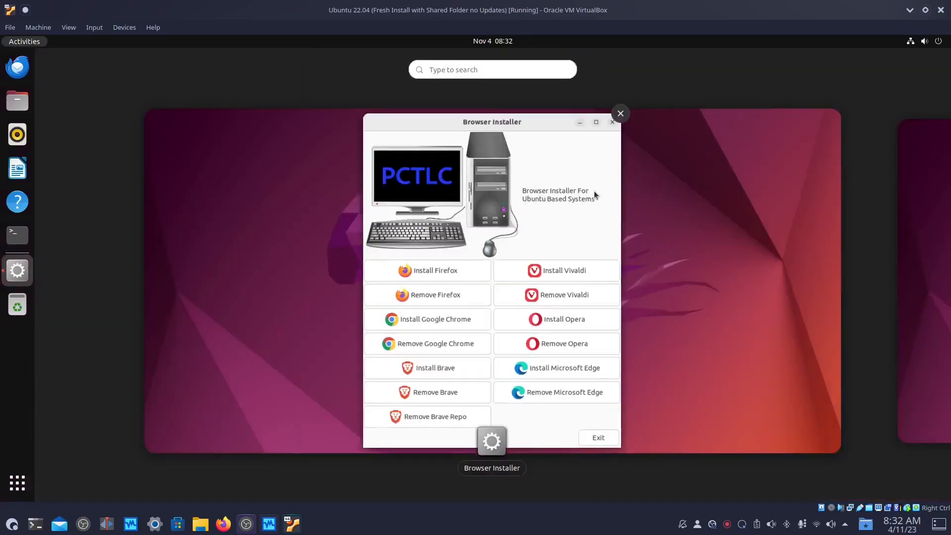
text(fir)
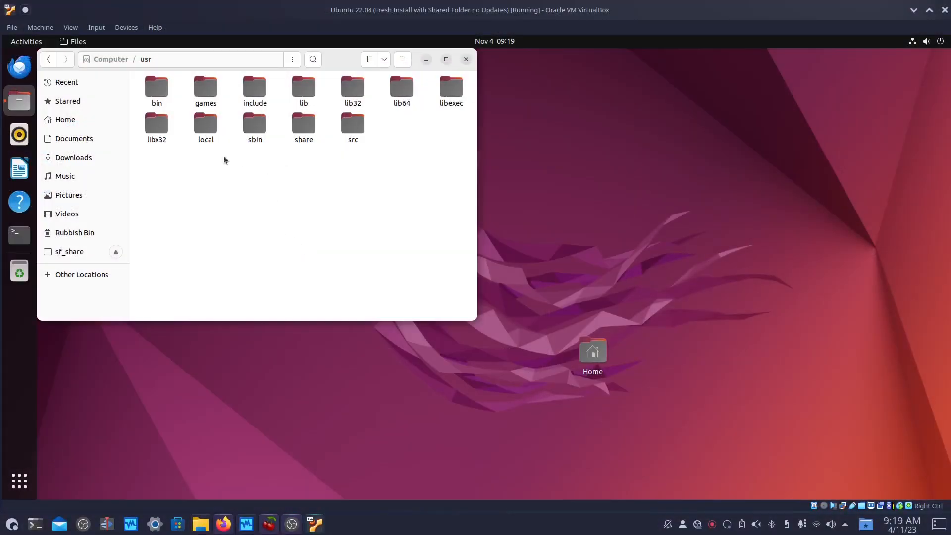
Open firefox-ubuntu.sh from /usr/bin/Yad/Ubuntu-Scripts in the text editor to review its cp line, and close the editor
double_click(157, 90)
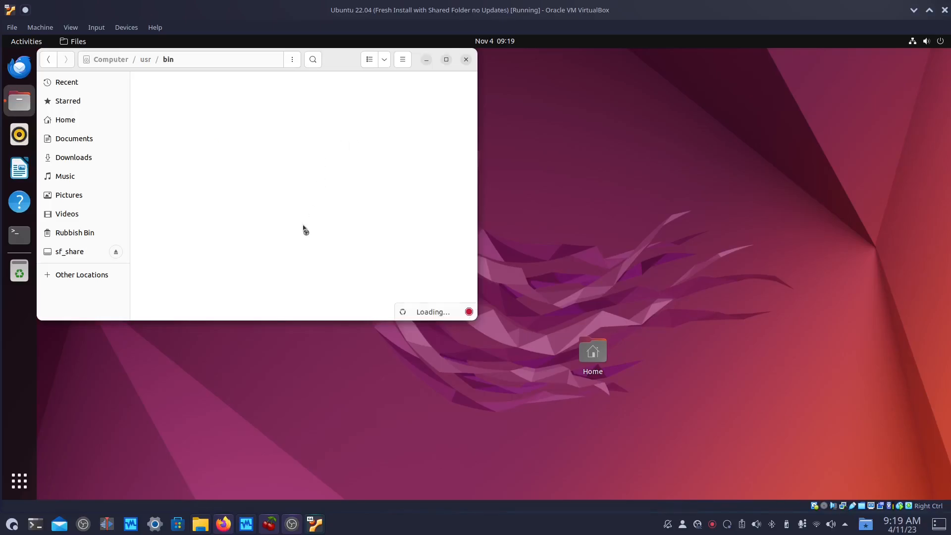
double_click(207, 93)
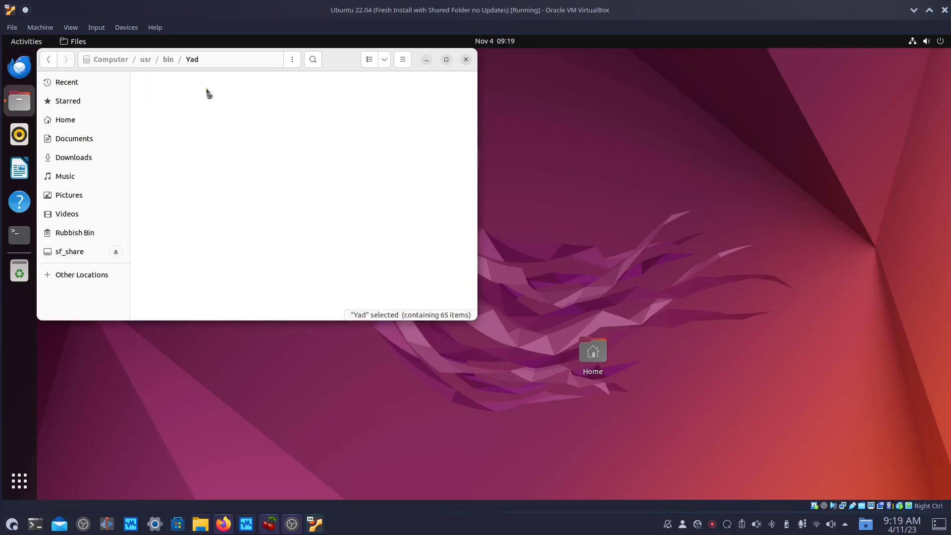
double_click(402, 91)
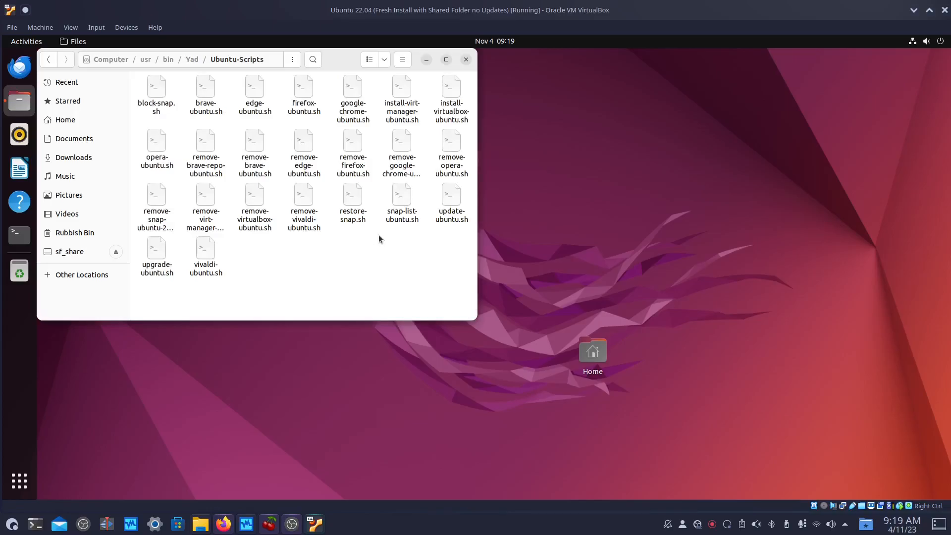
right_click(304, 92)
click(335, 98)
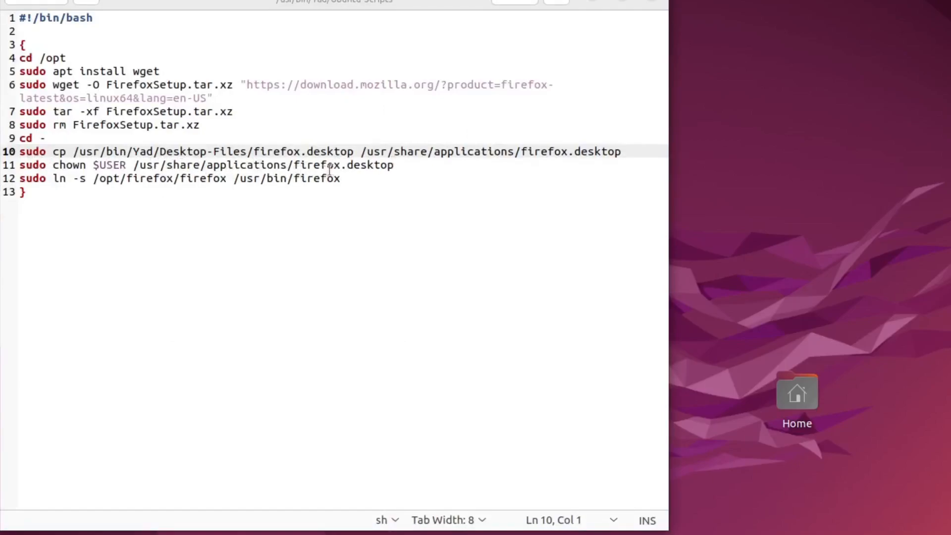
click(652, 6)
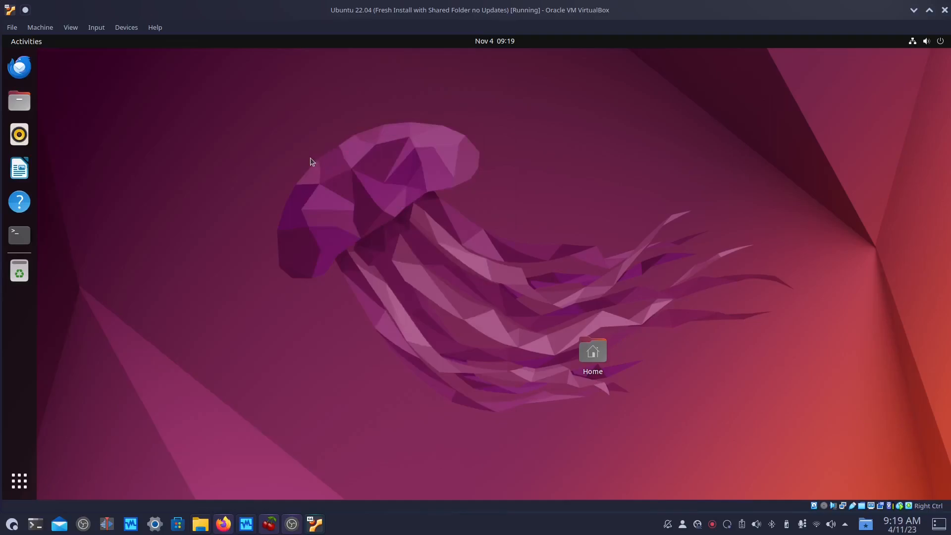
Launch the Ubuntu Browser Installer and remove Firefox with it, entering the sudo password
key(super)
text(brl)
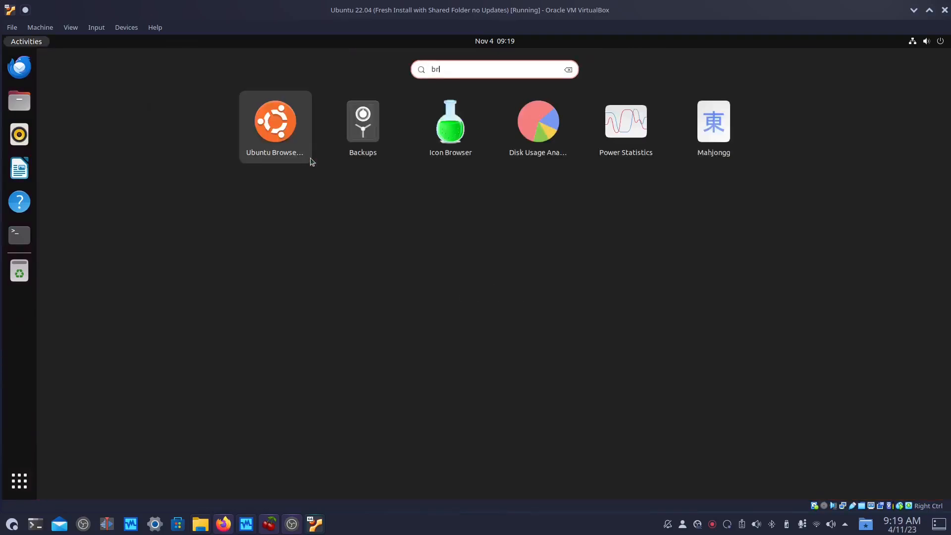
key(BackSpace)
text(ow)
key(Return)
click(105, 236)
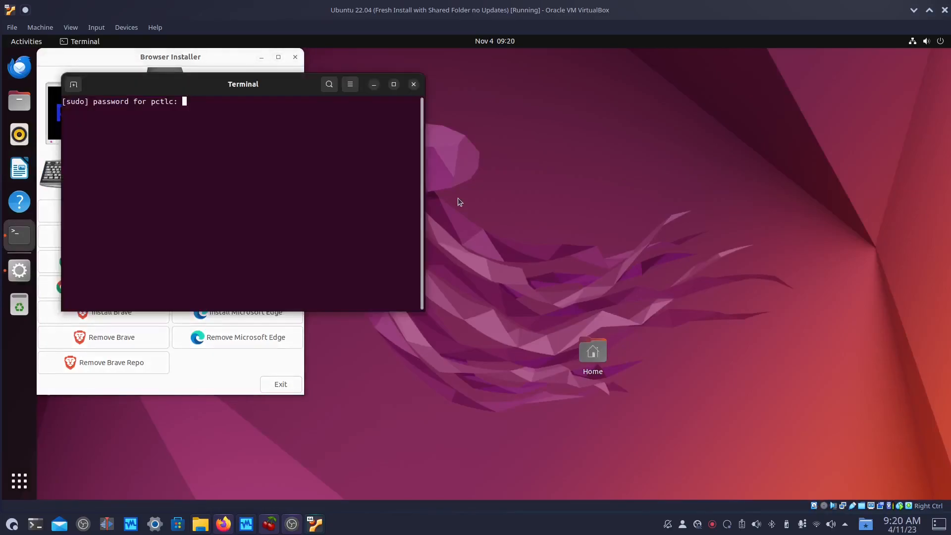
key(Return)
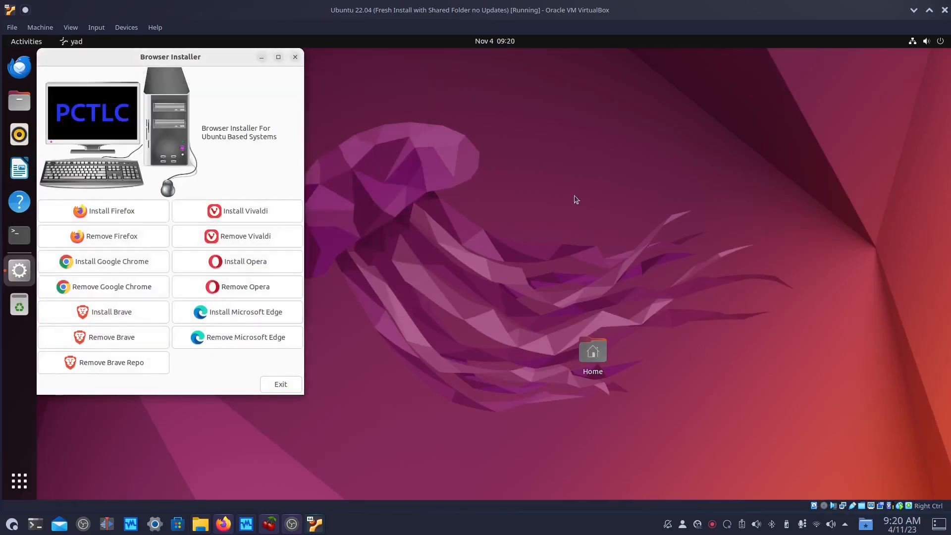
Search the installed applications for Firefox to check its removal, and return to the Browser Installer
key(super)
text(fire)
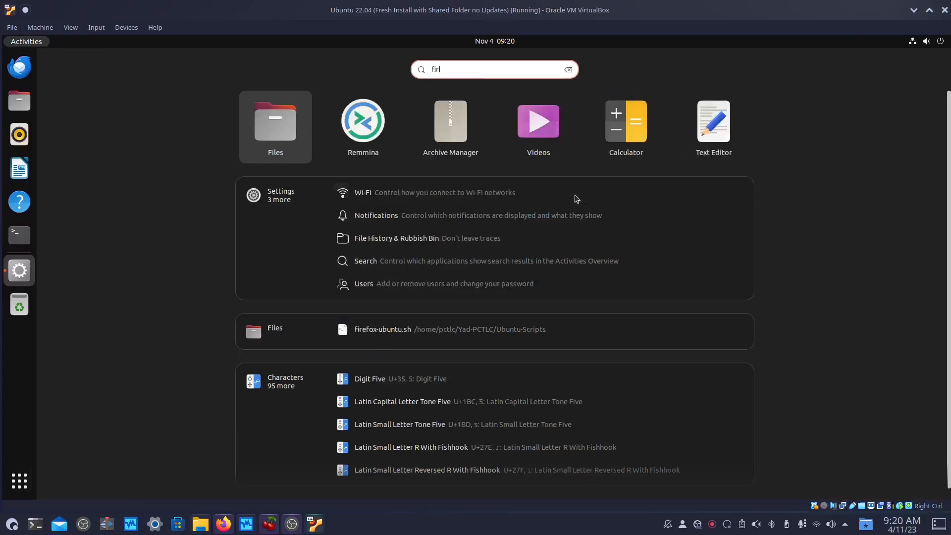
key(Return)
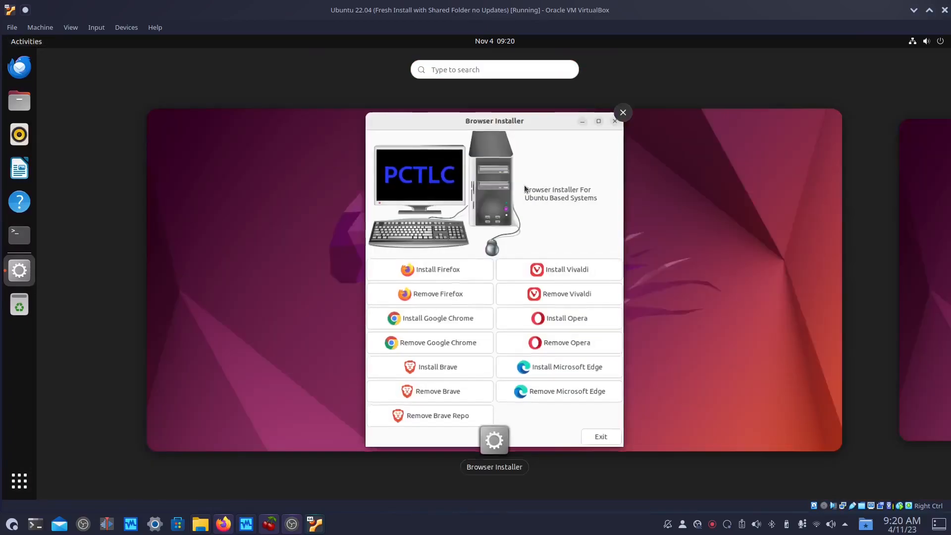
click(567, 200)
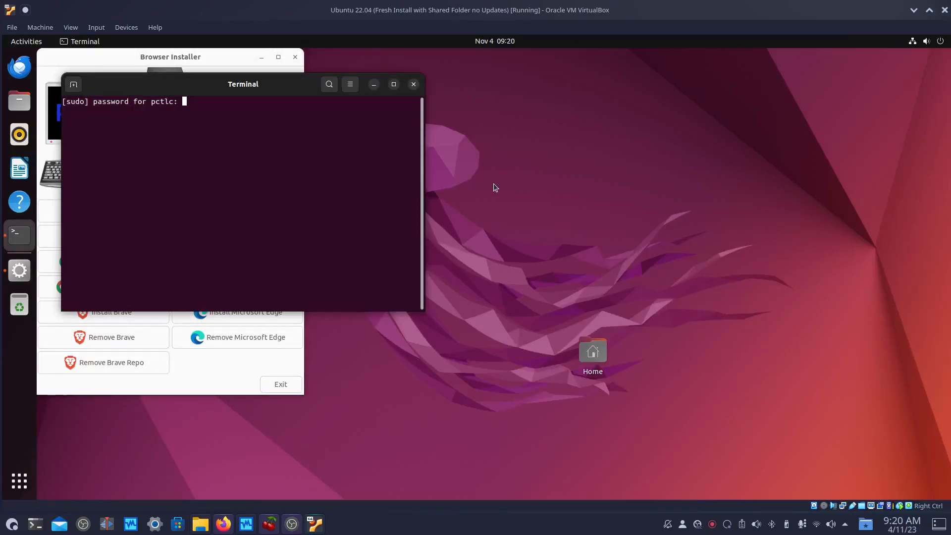
Install Firefox from the Browser Installer with the sudo password, and test-launch it, declining to make it the default browser
key(Return)
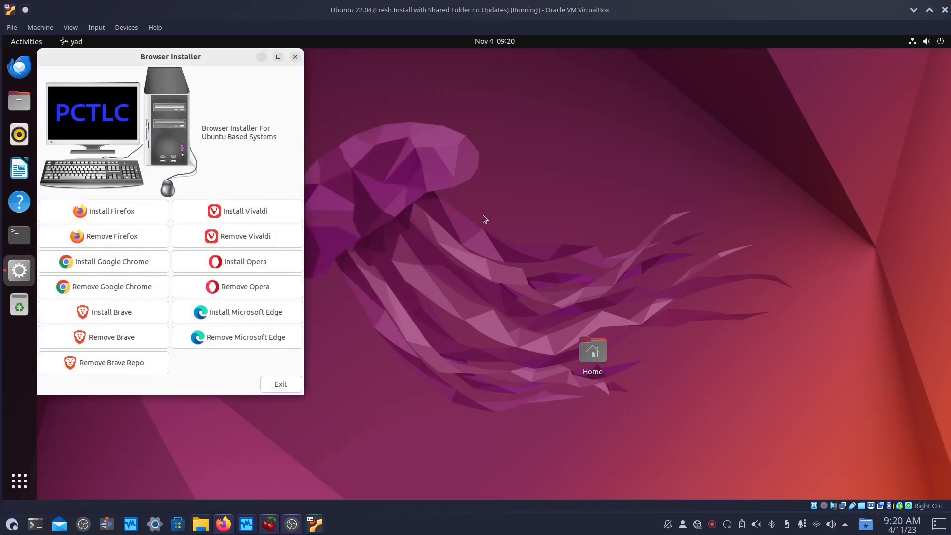
key(super)
text(fir)
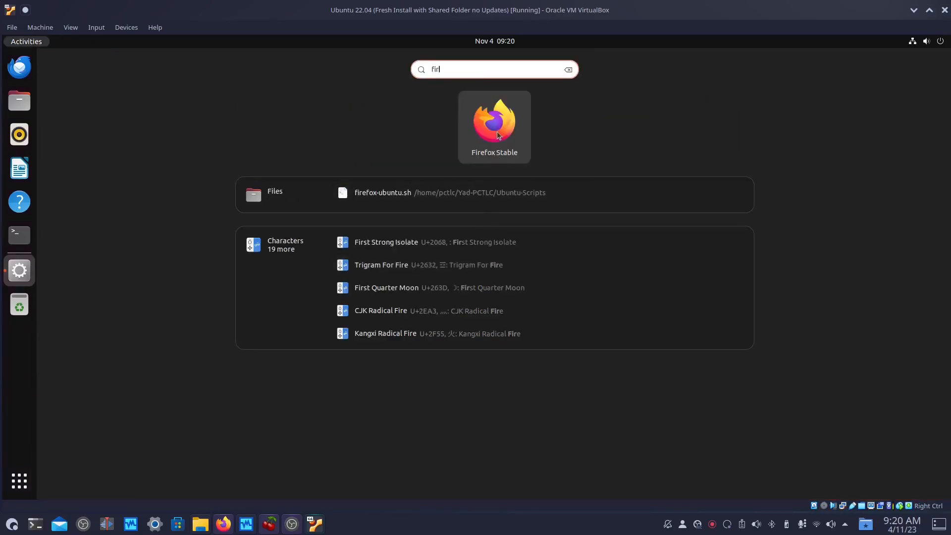
click(497, 133)
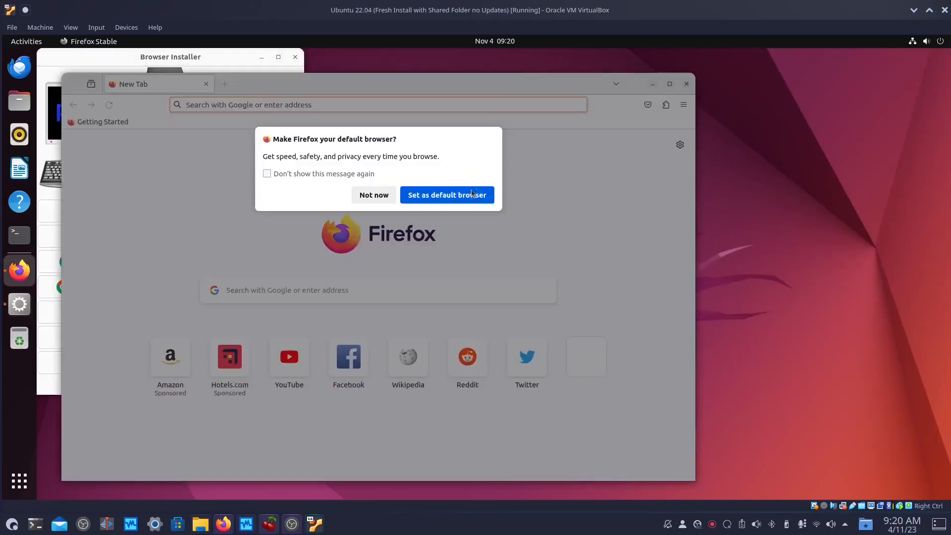
click(390, 195)
click(687, 83)
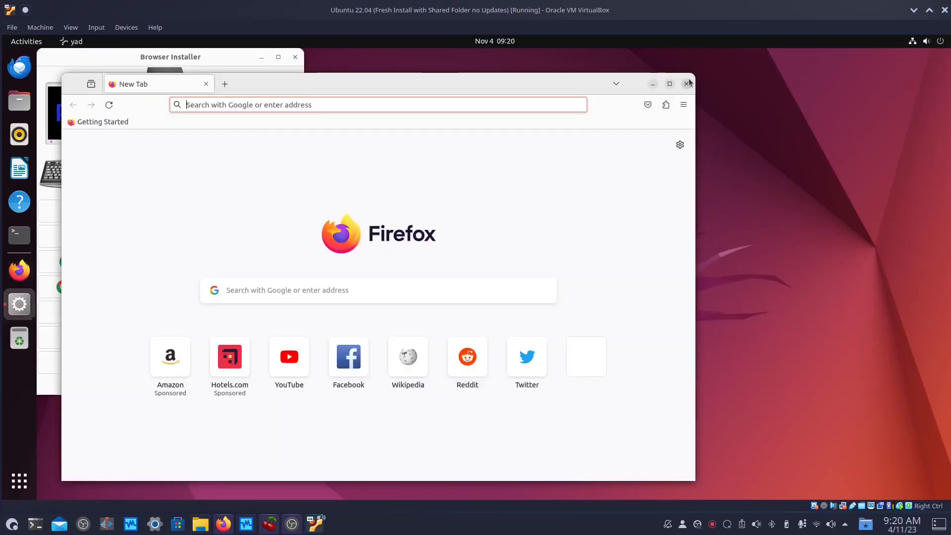
Install Google Chrome from the Browser Installer with the sudo password, and test-launch it, accepting the welcome dialog's default options
click(112, 262)
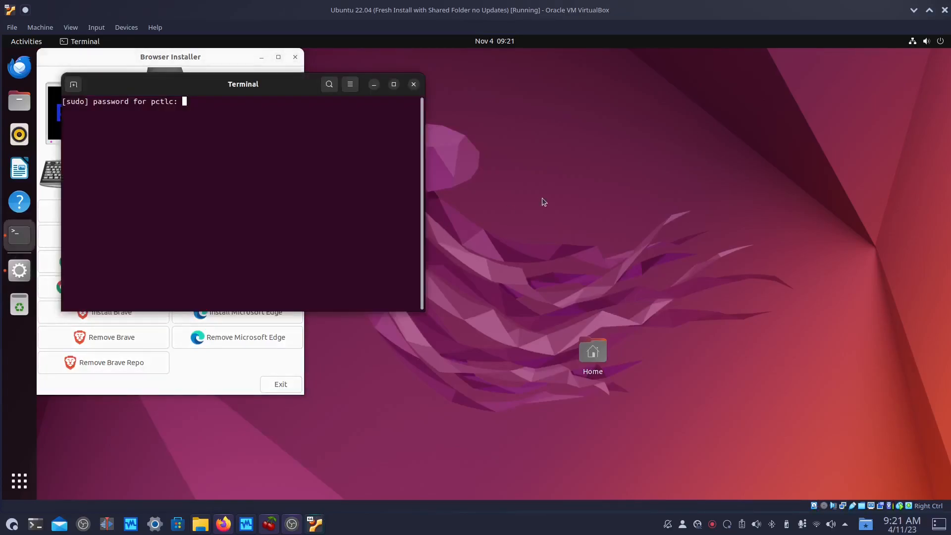
key(Return)
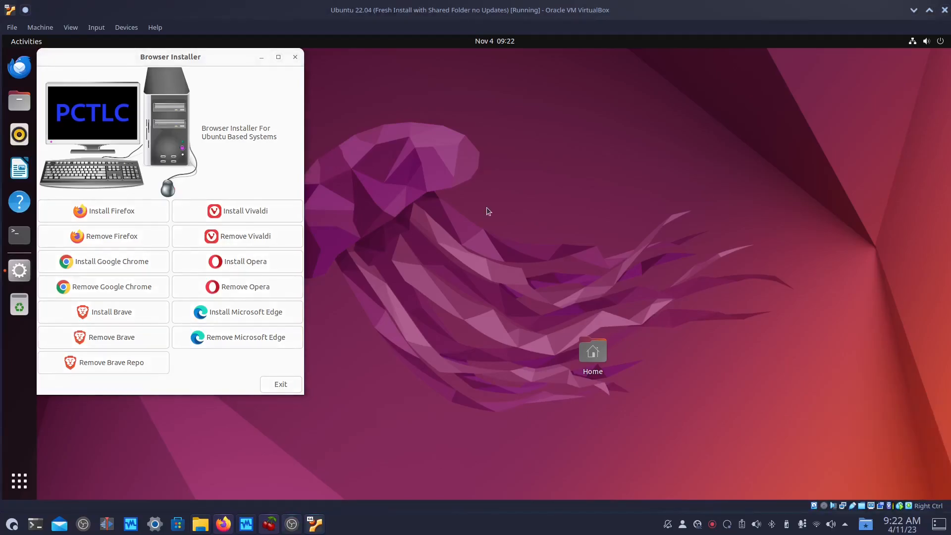
key(super)
text(gool)
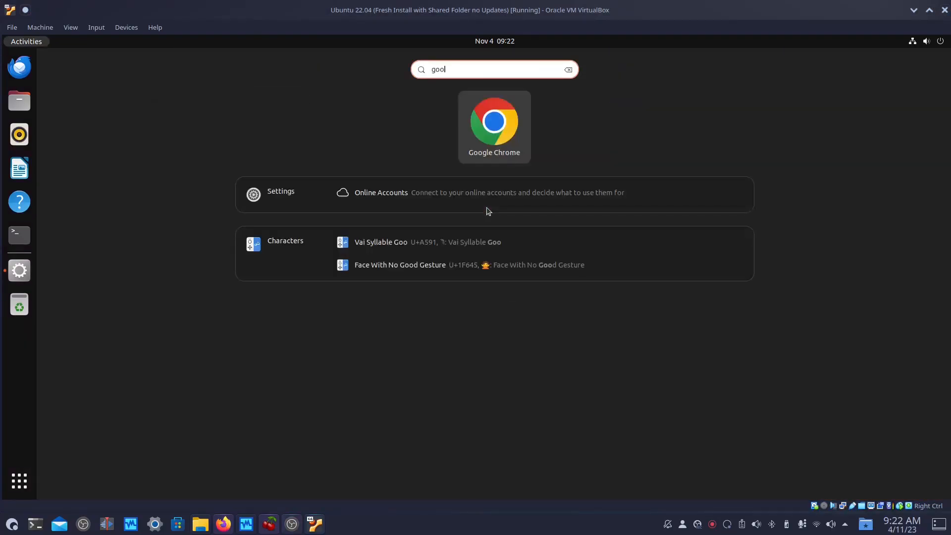
key(Return)
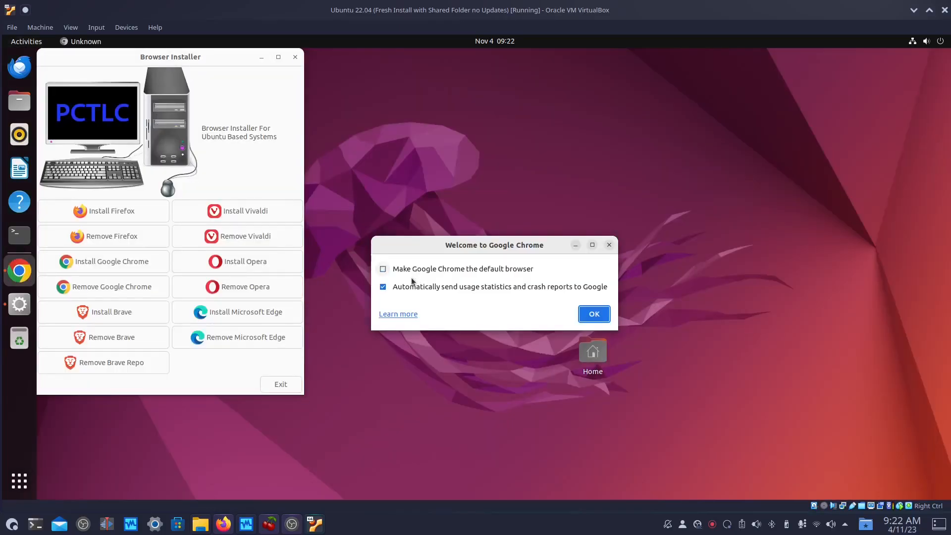
click(594, 314)
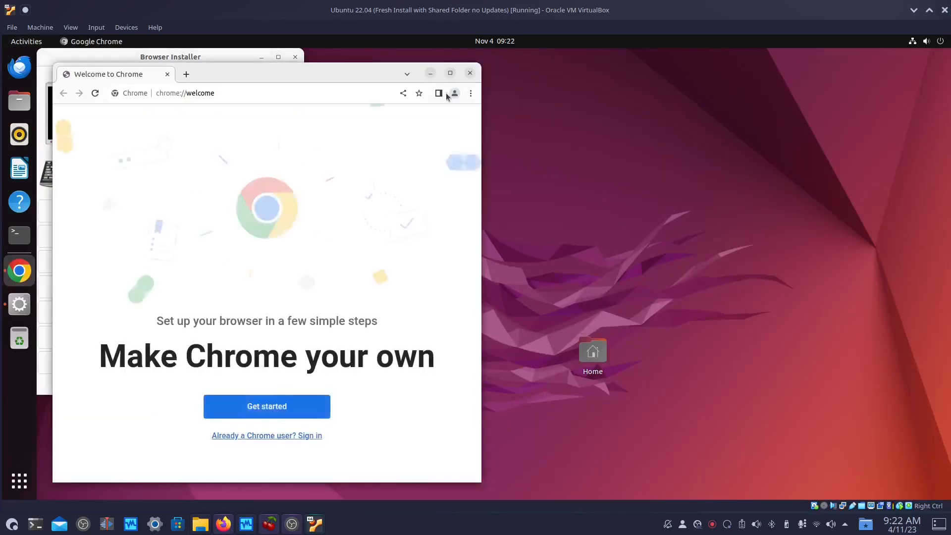
click(470, 74)
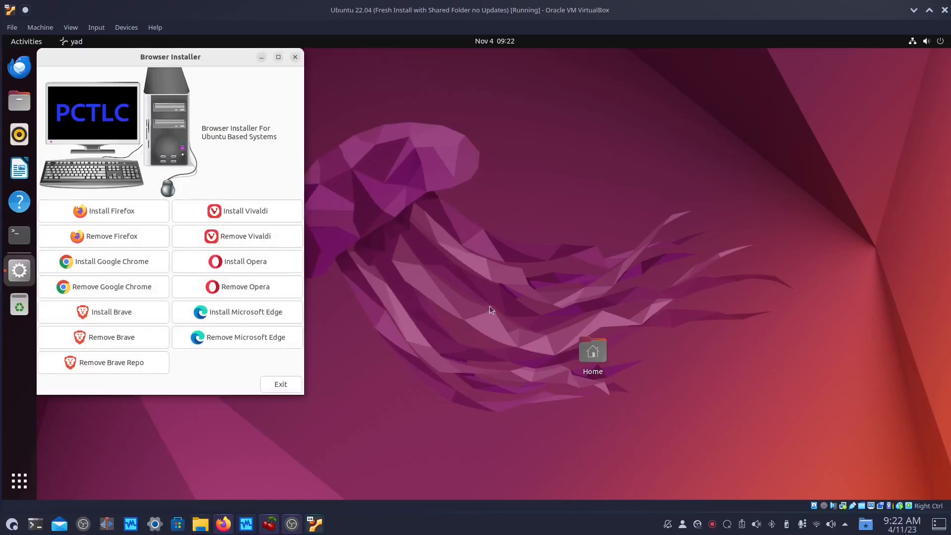
Try to install Microsoft Edge from the Browser Installer with the sudo password, and search the applications for Edge
click(237, 320)
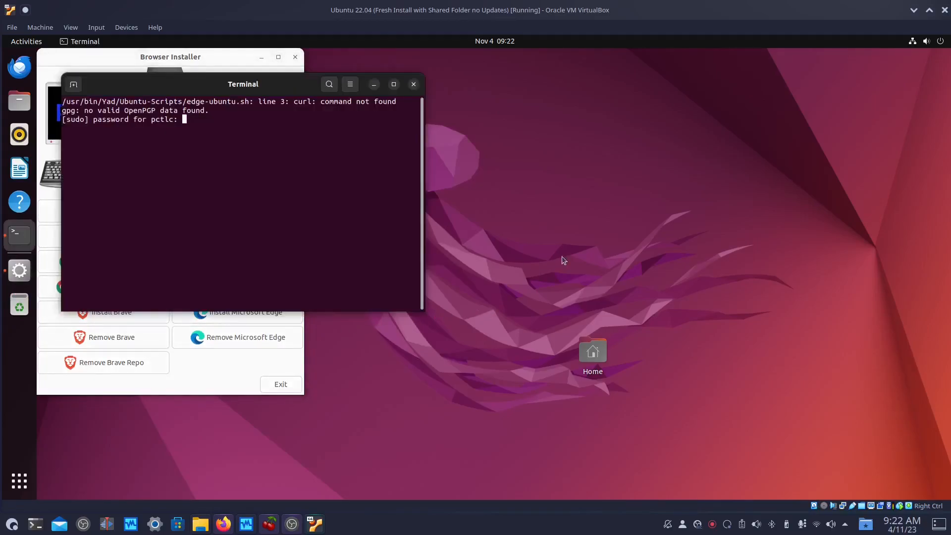
key(Return)
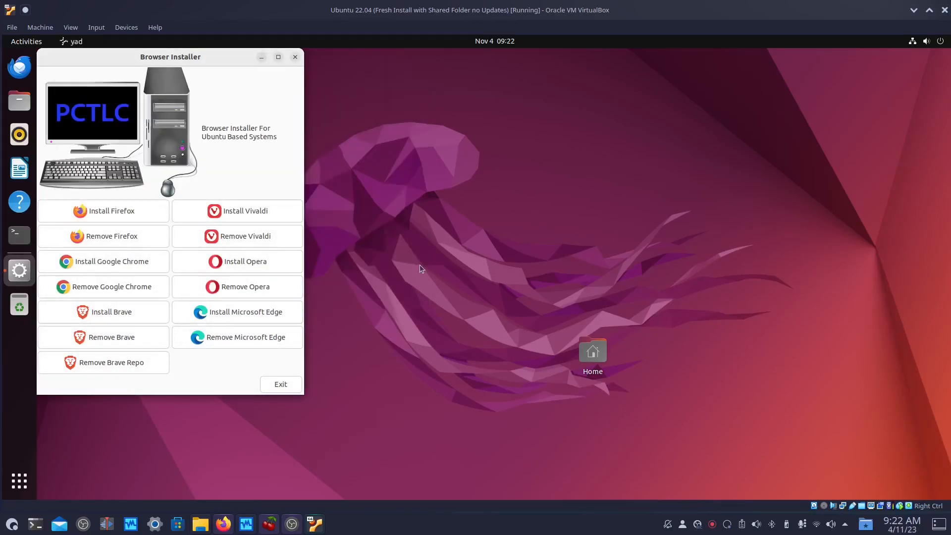
key(super)
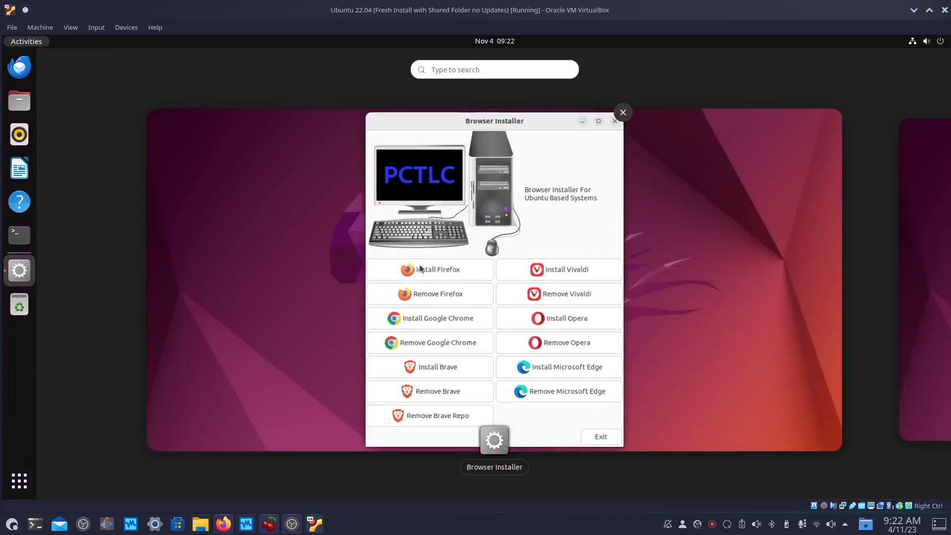
text(edg)
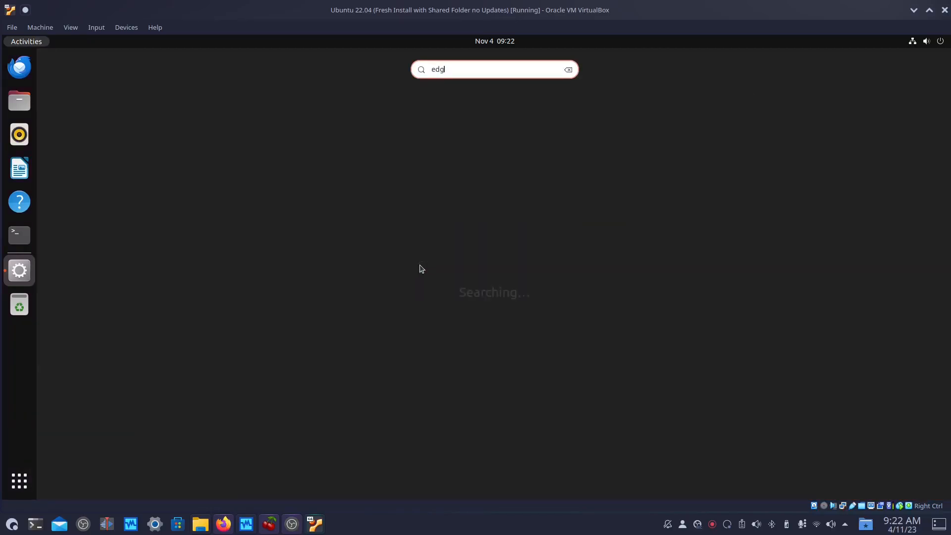
key(BackSpace)
key(BackSpace)
key(BackSpace)
key(BackSpace)
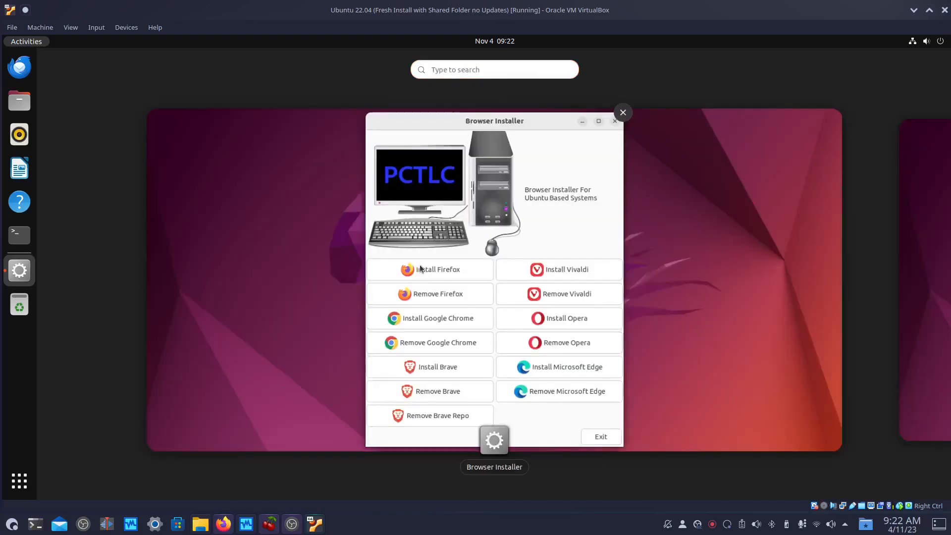
click(518, 265)
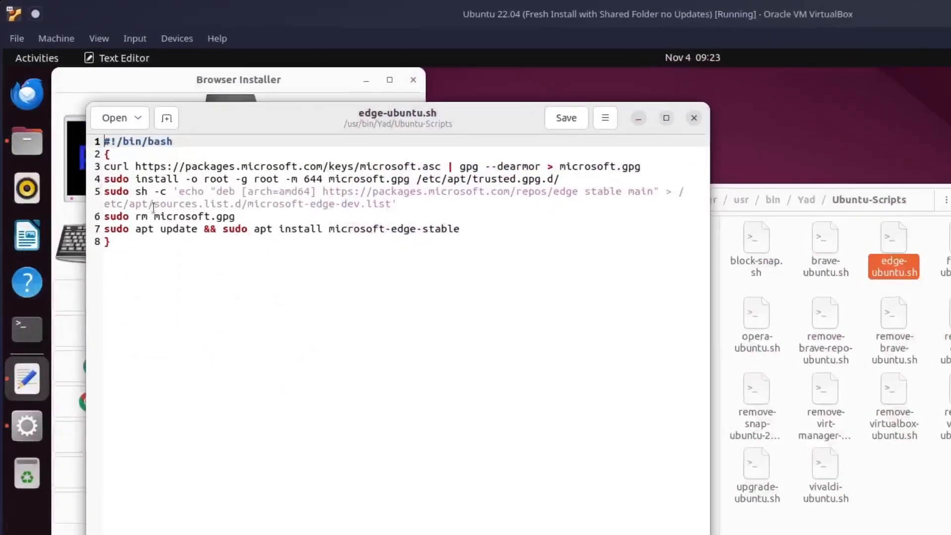
Insert the line "sudo apt install curl" above the curl command in edge-ubuntu.sh, save the script and close the editor
click(130, 166)
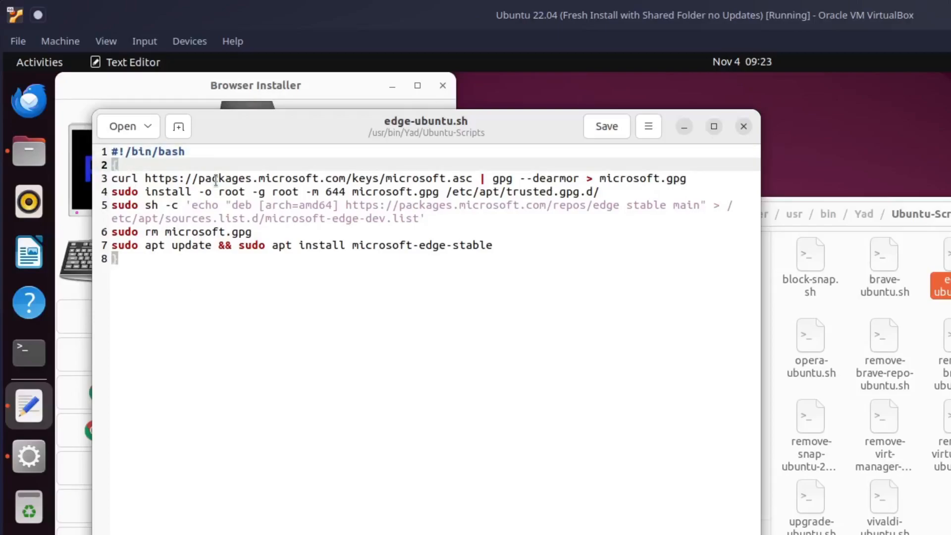
key(Return)
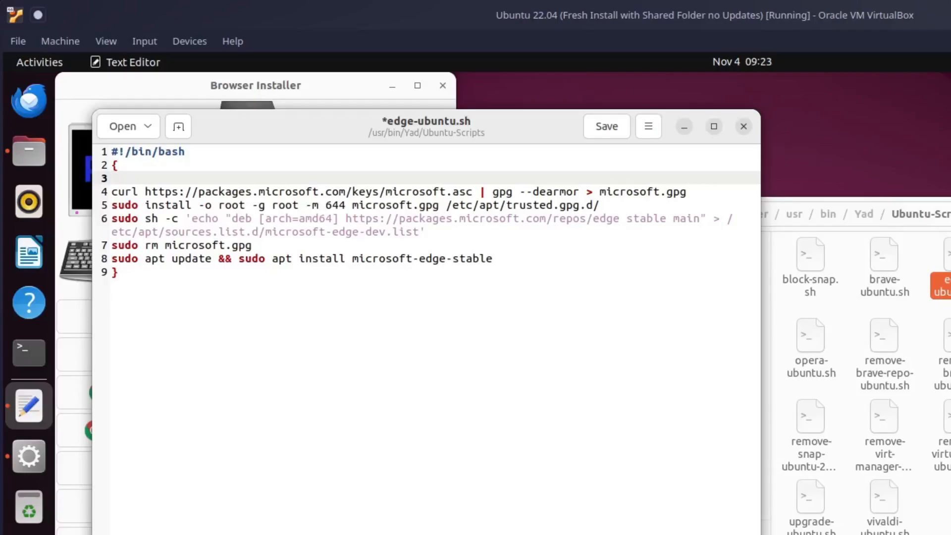
text(sudo apt inst)
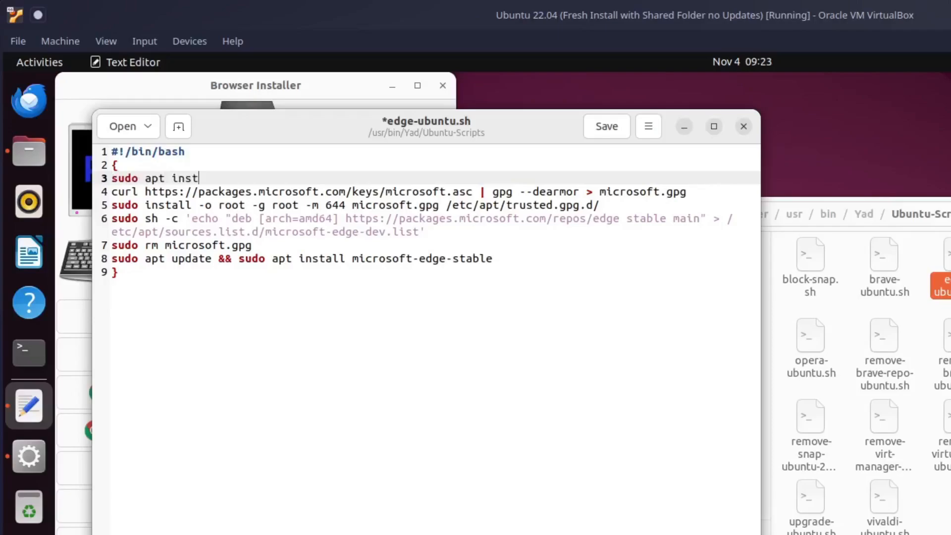
text(all curl)
click(621, 131)
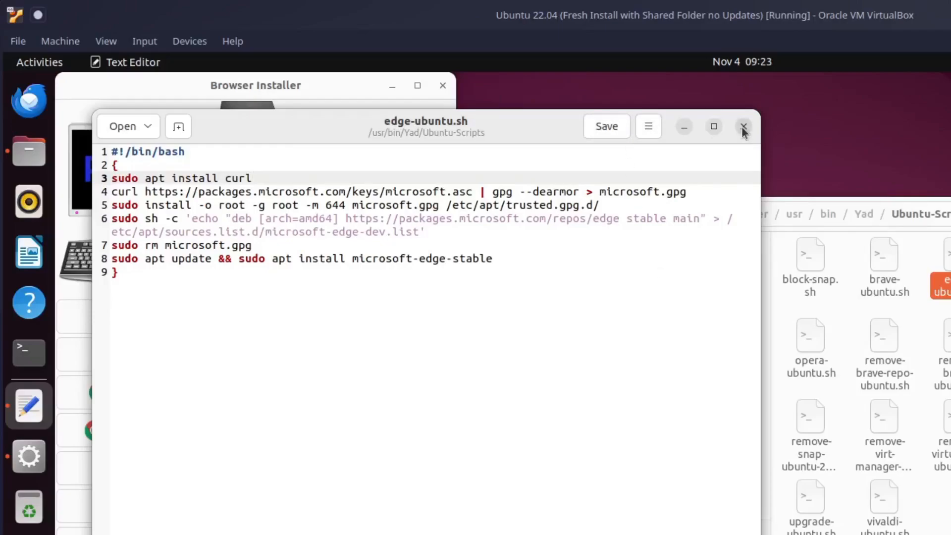
click(743, 128)
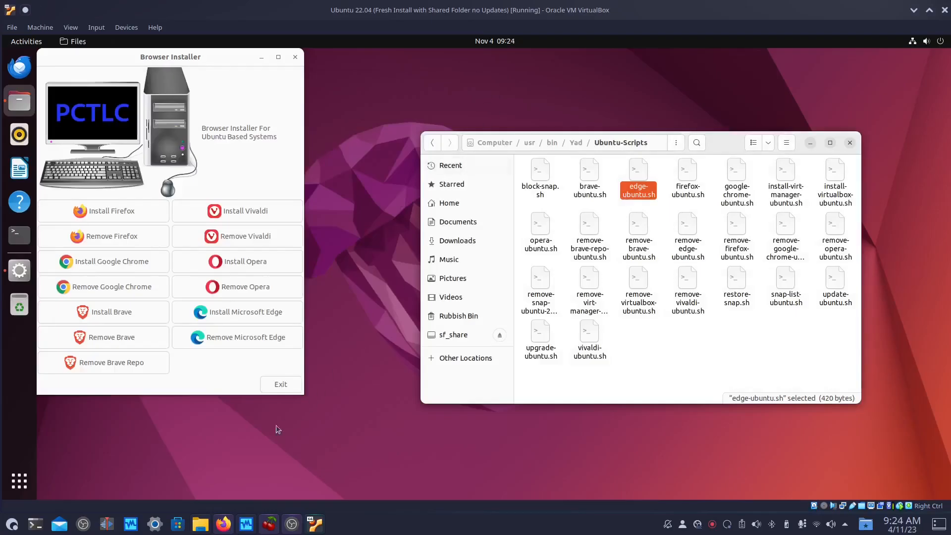
Switch to Dolphin on the host and open Bash-Scripts/Best-Yad-Scripts/Yad-PCTLC/Ubuntu-Scripts inside Documents
click(201, 524)
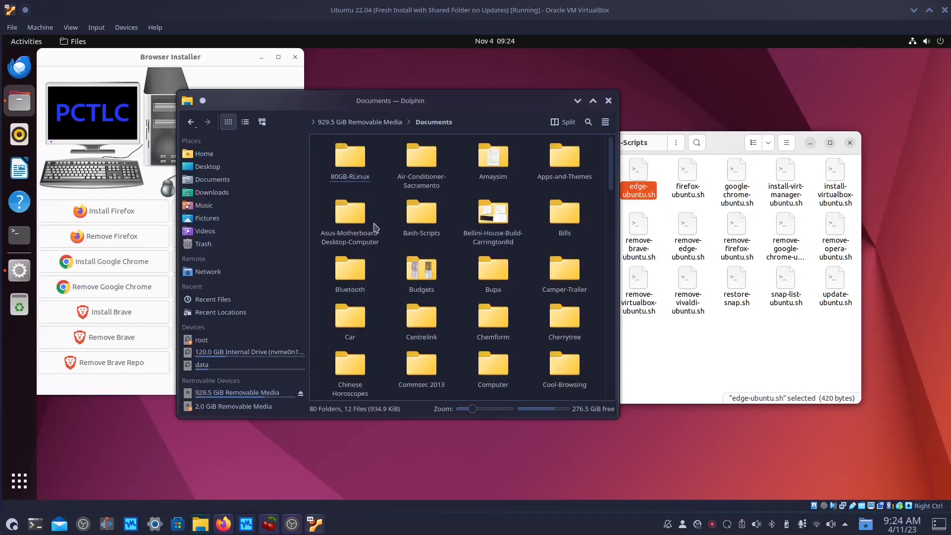
click(422, 224)
click(426, 163)
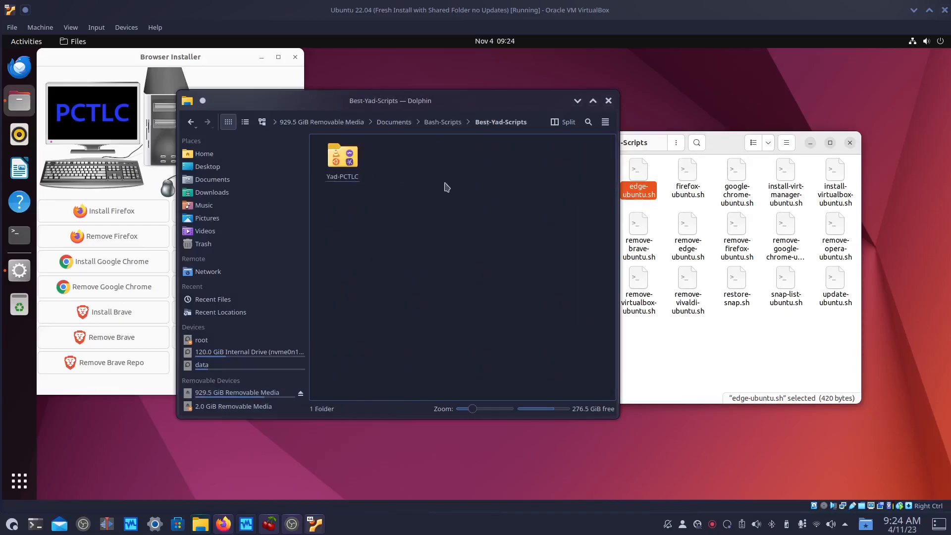
click(352, 164)
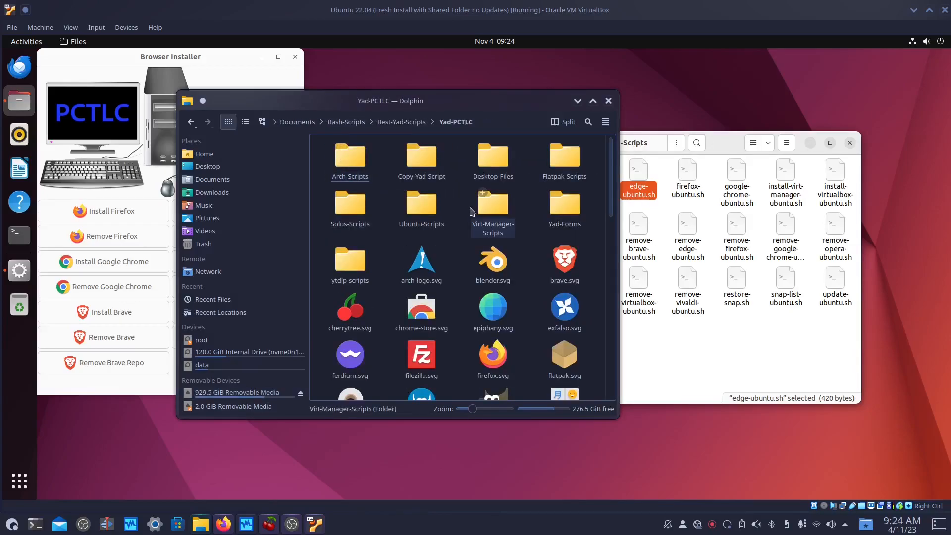
click(424, 206)
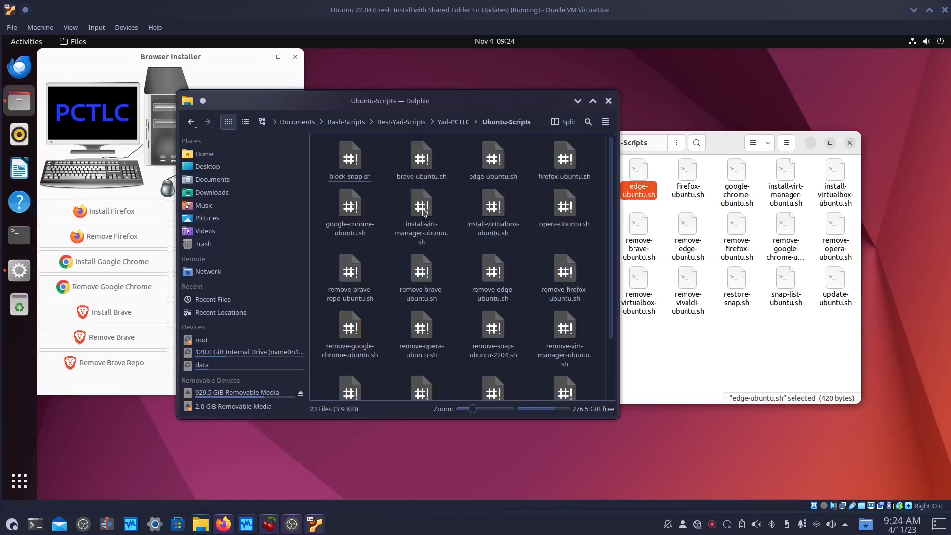
Insert the line "sudo apt install curl" above the curl command in the host copy of edge-ubuntu.sh, save it, and return to the virtual machine
right_click(483, 151)
click(526, 168)
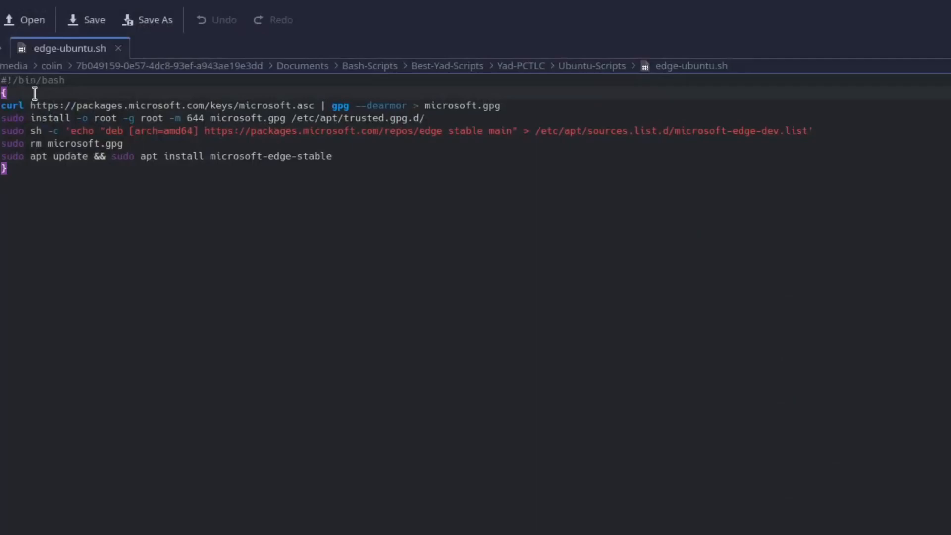
text(sudo)
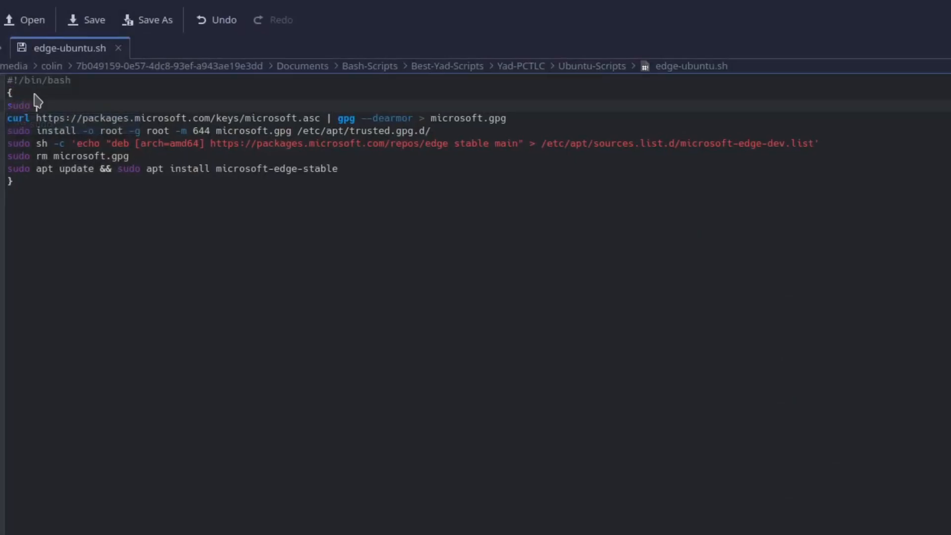
text( apt install curl)
click(93, 20)
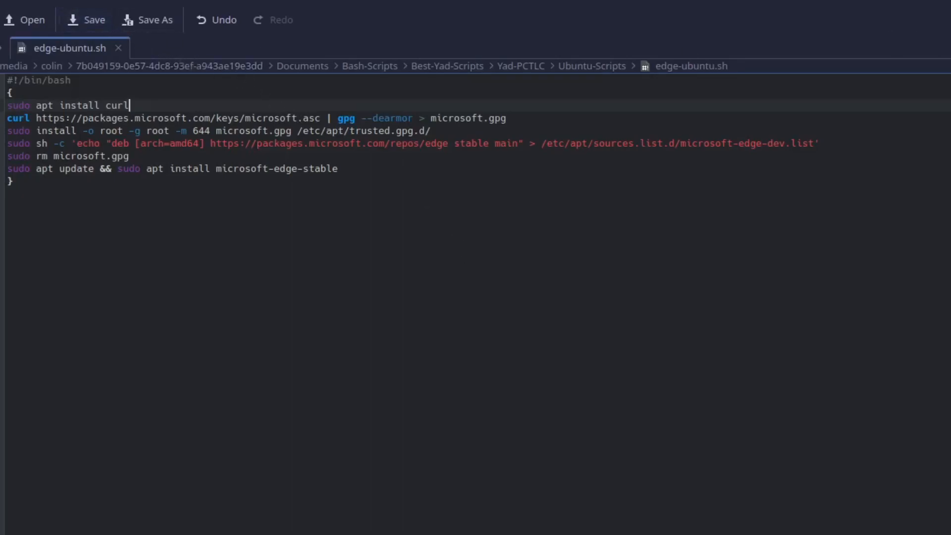
click(942, 11)
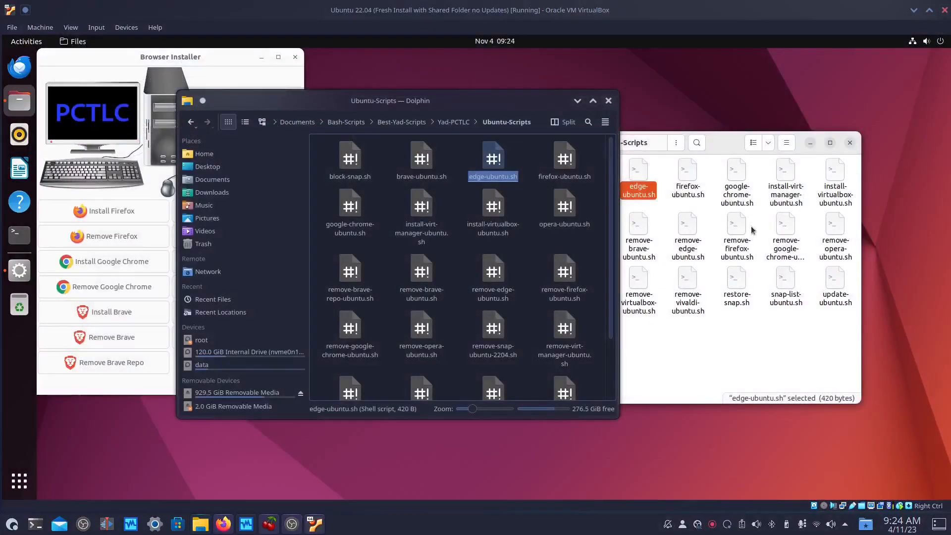
click(363, 85)
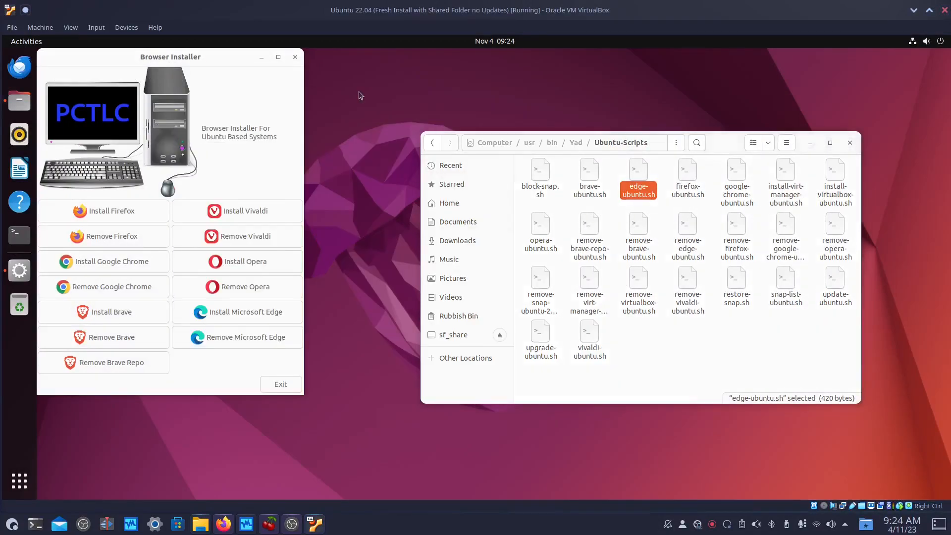
Install Microsoft Edge from the Browser Installer with the sudo password, and test-launch it from an application search for "edge"
click(240, 312)
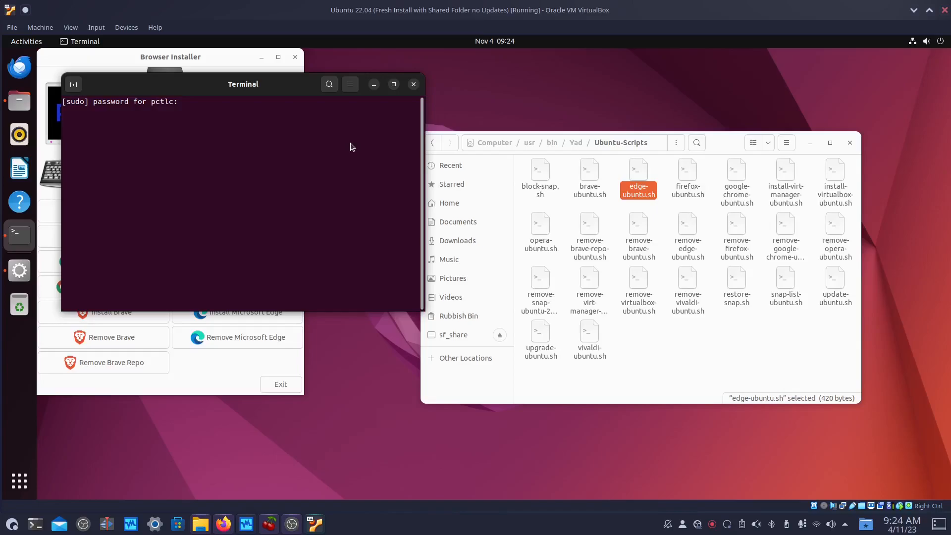
key(Return)
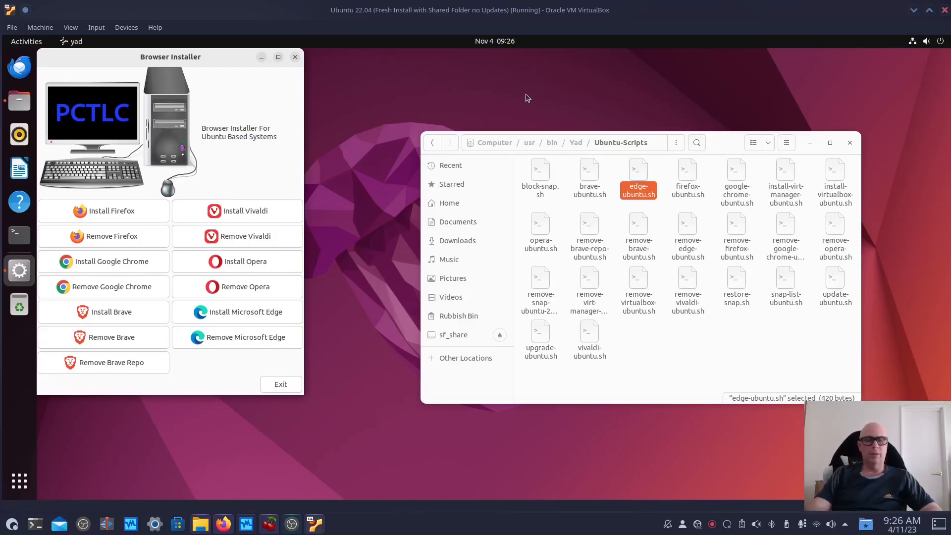
key(super)
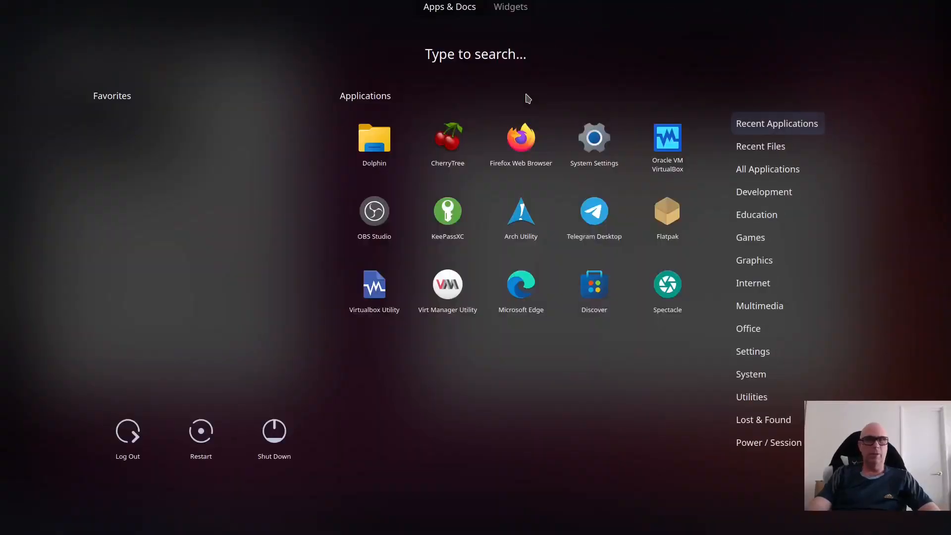
click(174, 234)
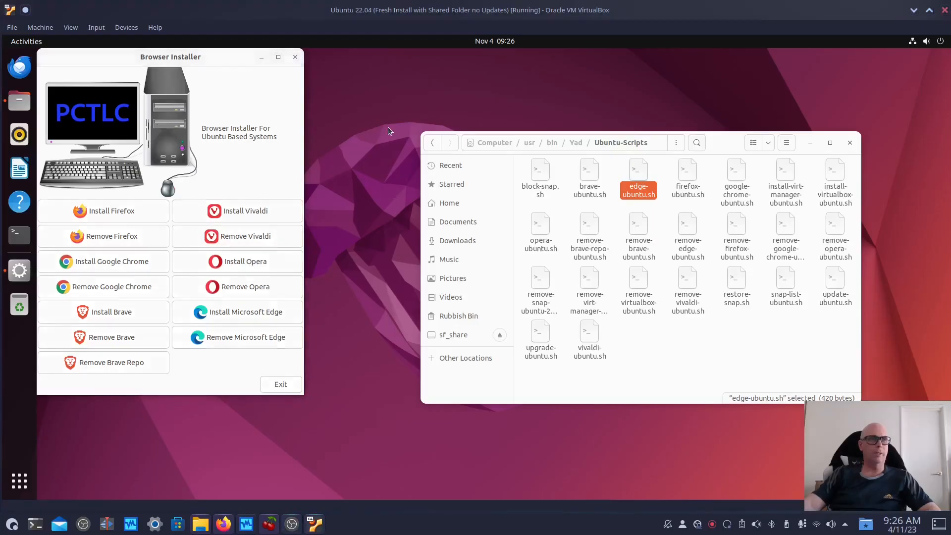
key(super)
text(edge)
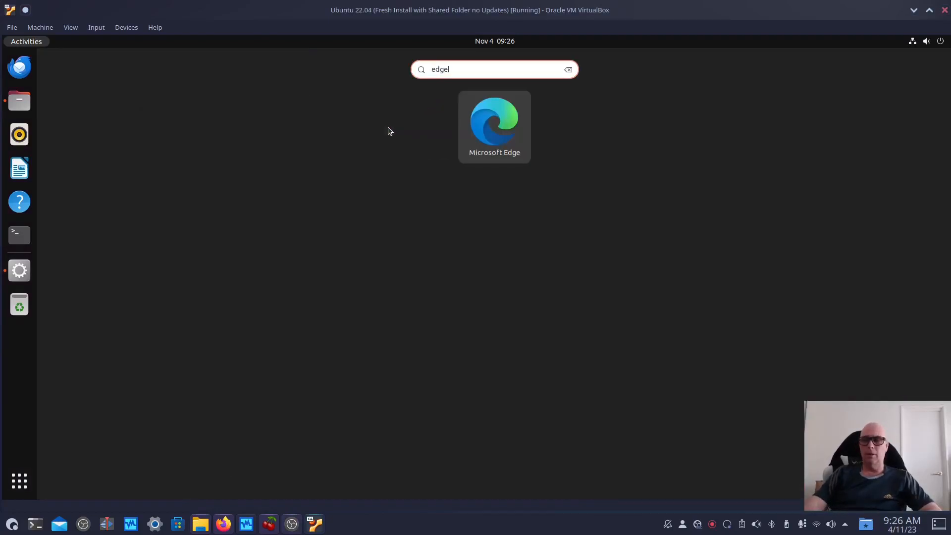
key(Return)
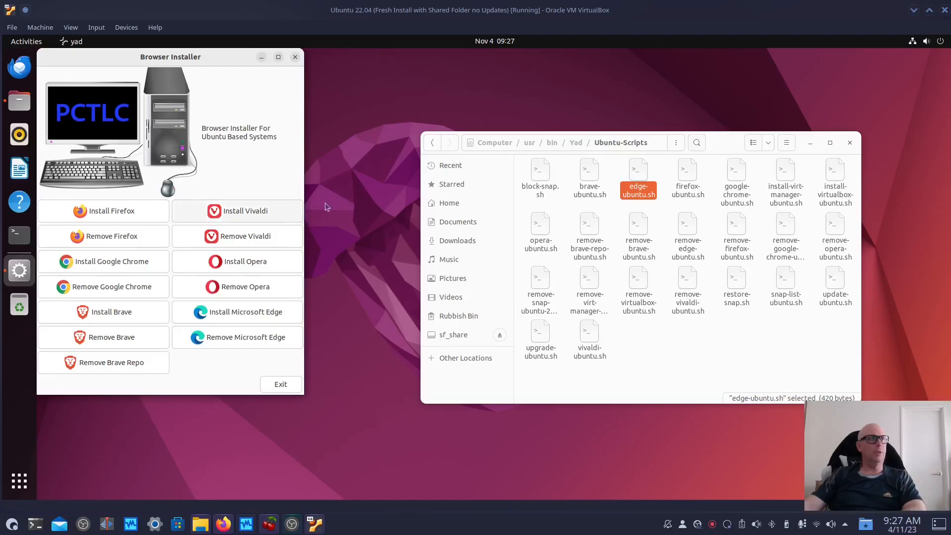
Install Vivaldi from the Browser Installer with the sudo password, test-launch it, and close its welcome window
click(236, 212)
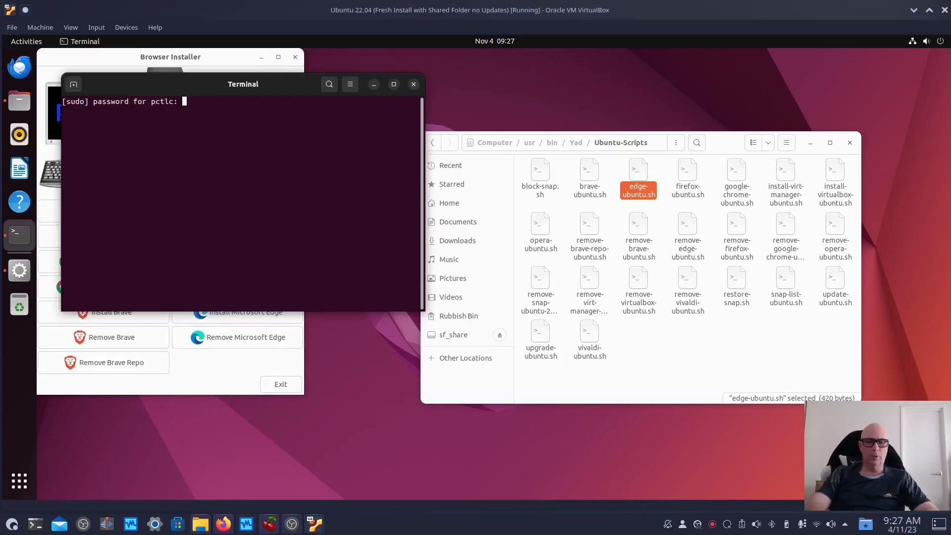
key(Return)
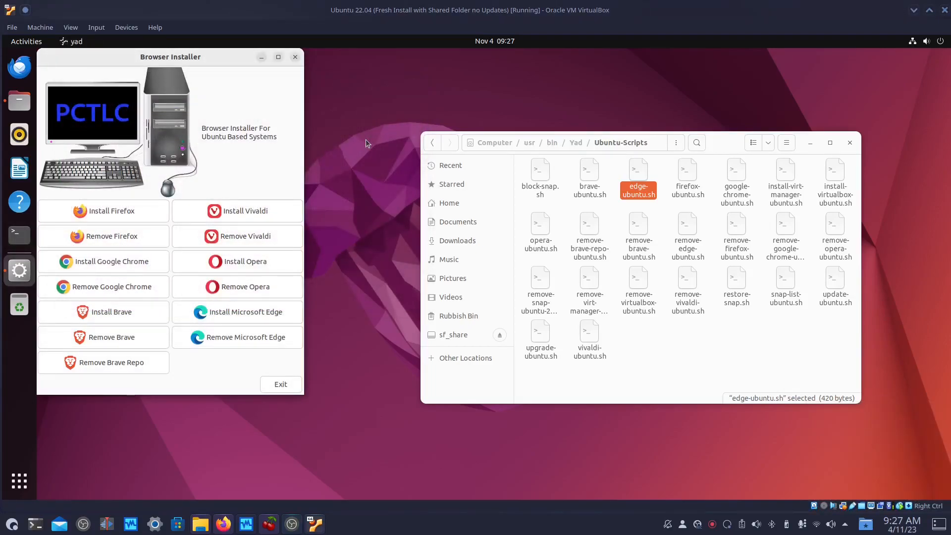
key(super)
text(viv)
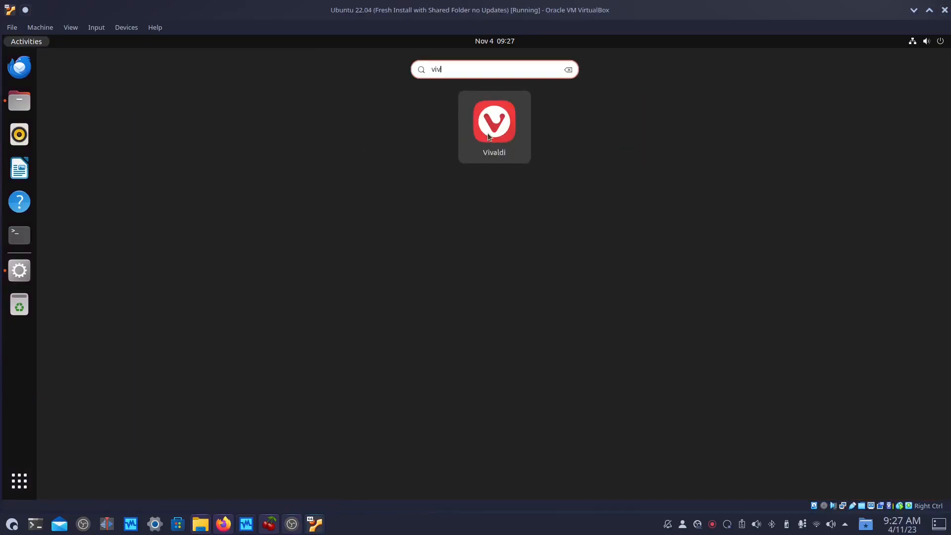
click(489, 135)
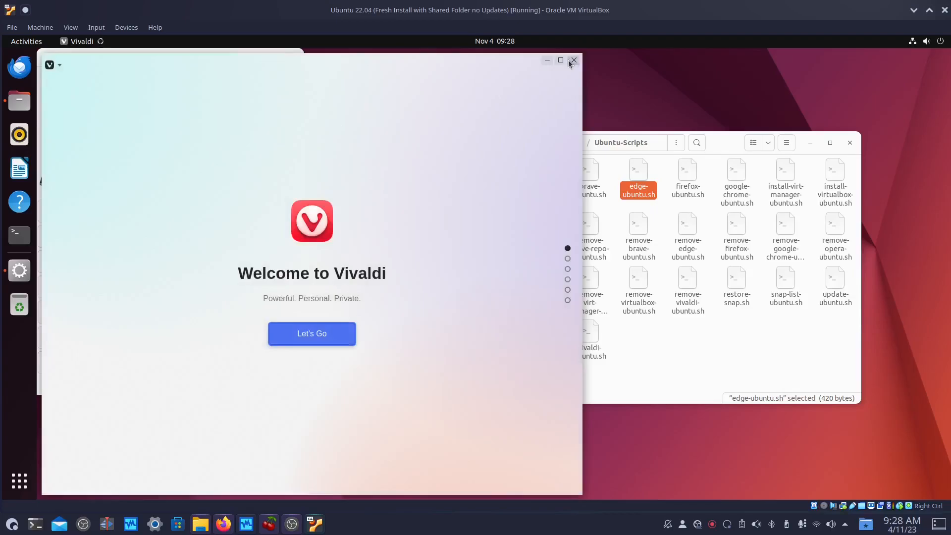
click(571, 60)
click(409, 288)
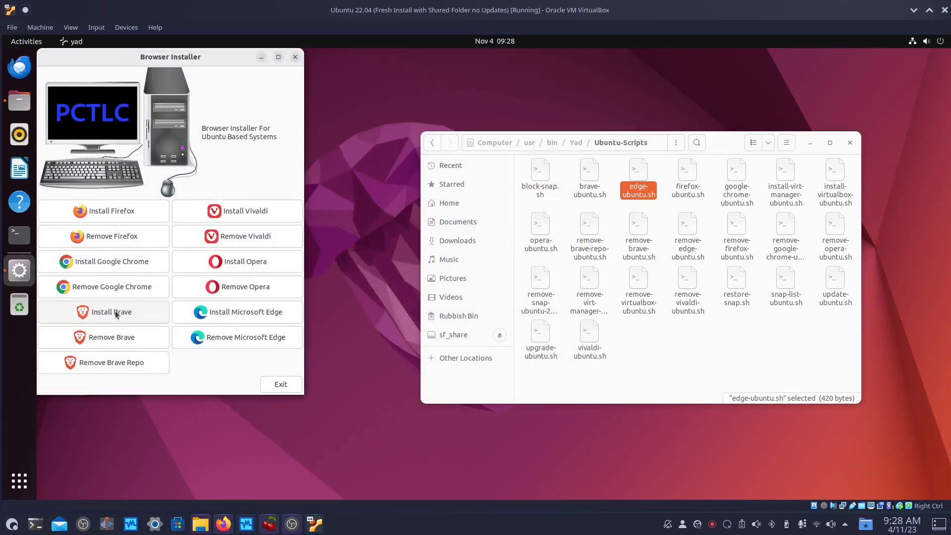
Install Brave from the Browser Installer, test-launch it from the application search, and close its window
click(116, 314)
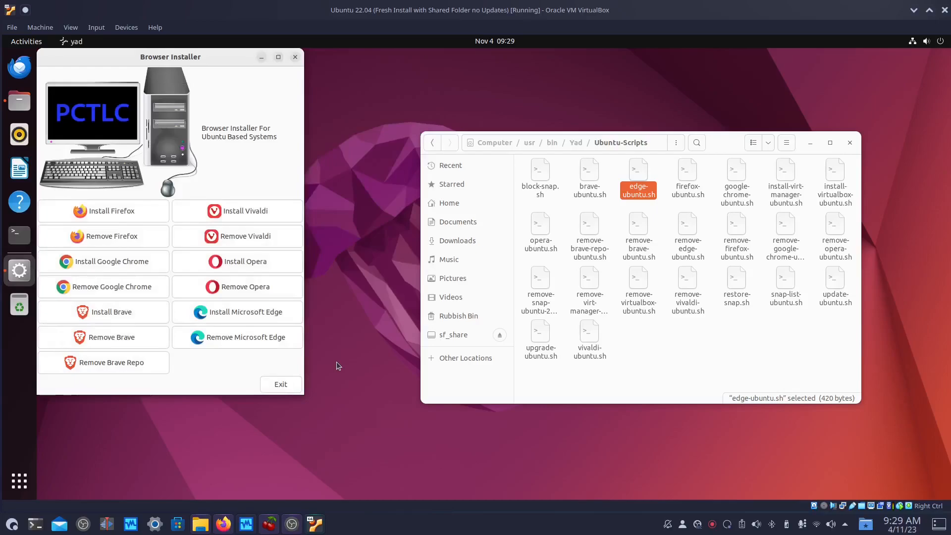
key(super)
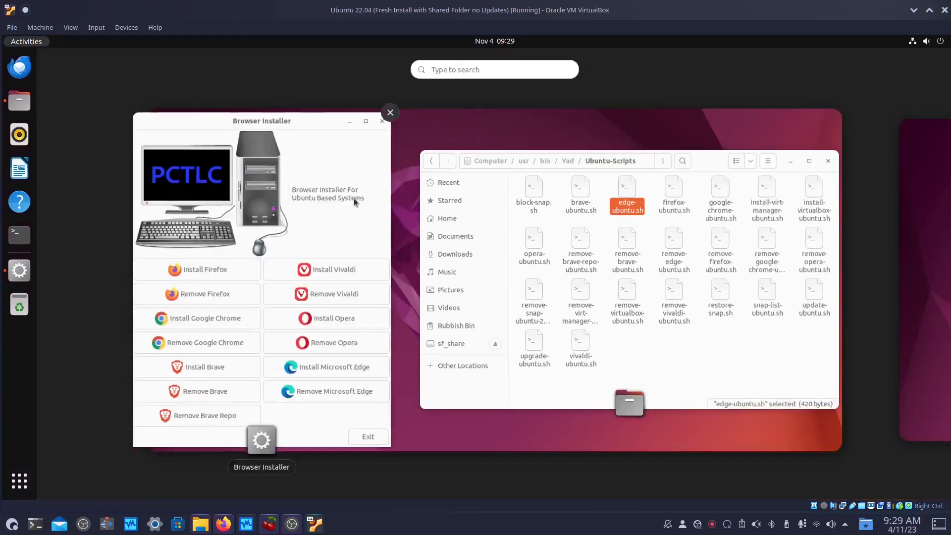
text(brav)
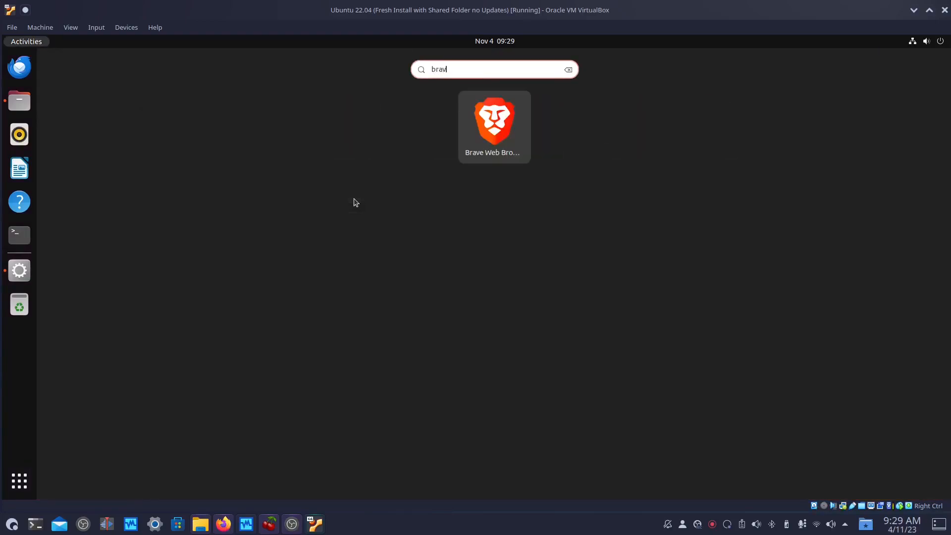
key(Return)
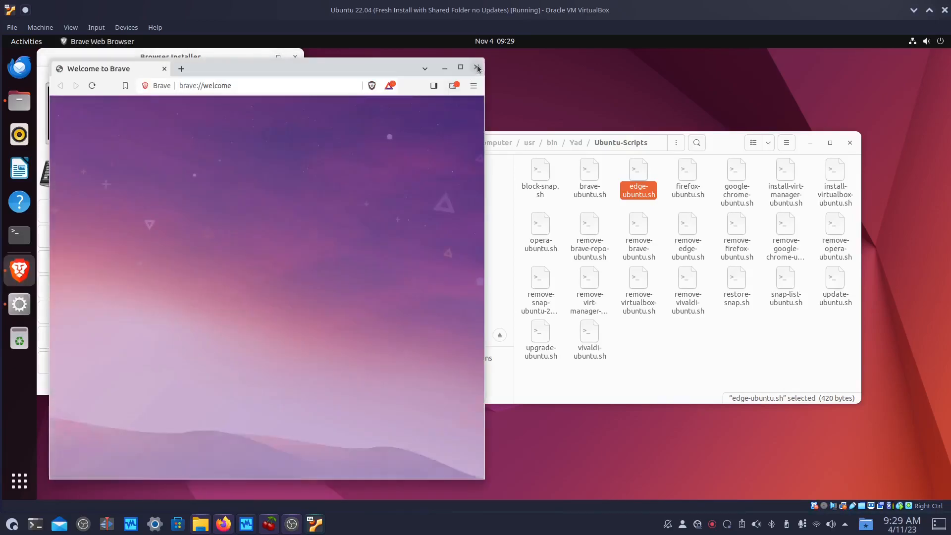
click(477, 68)
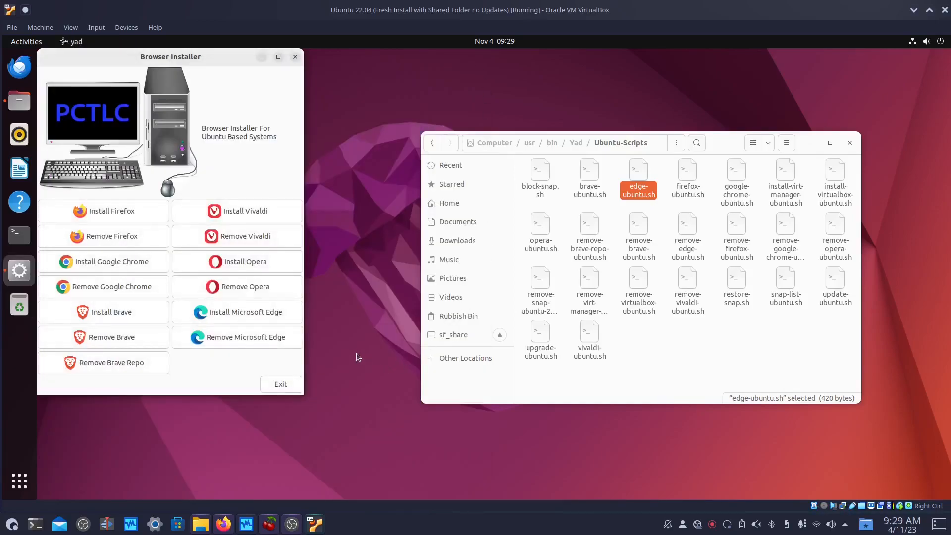
Install Opera from the Browser Installer with the sudo password, agreeing to update it together with the system, and test-launch it
click(274, 266)
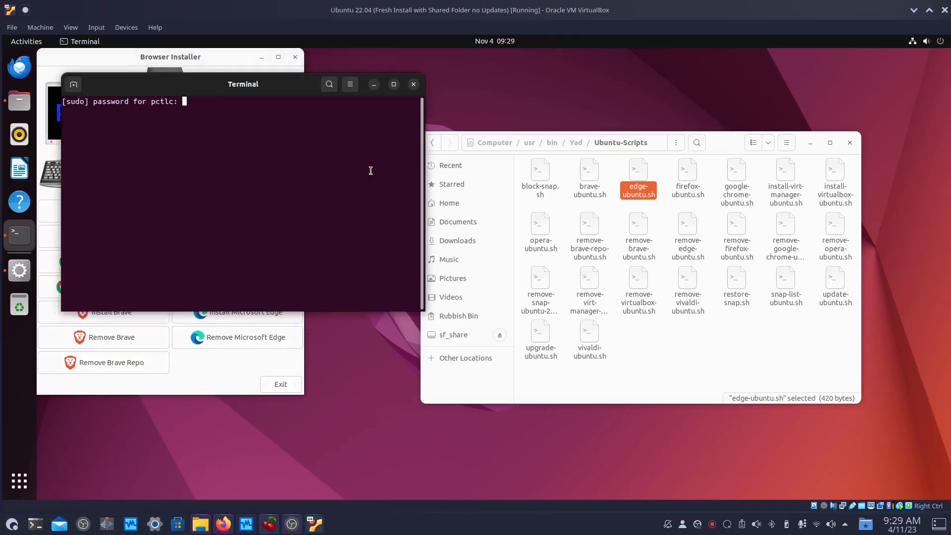
key(Return)
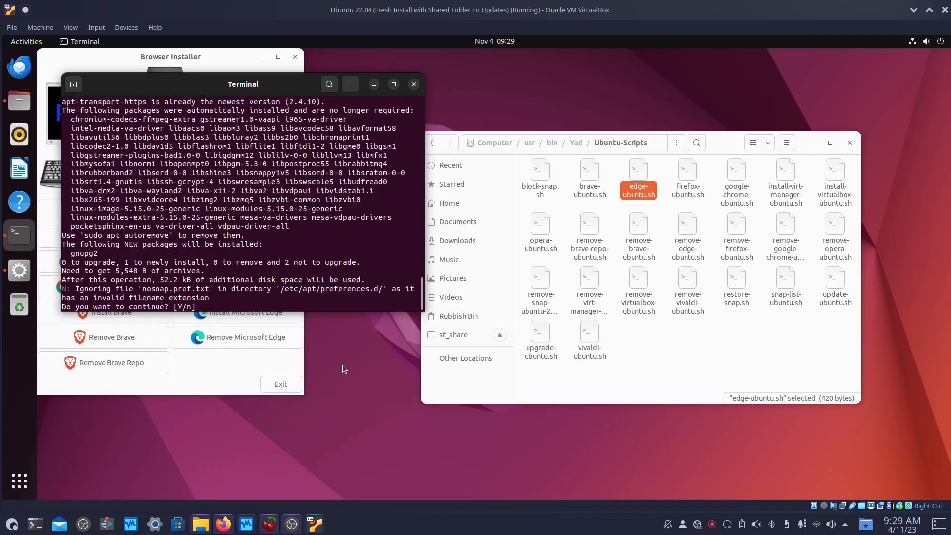
key(Return)
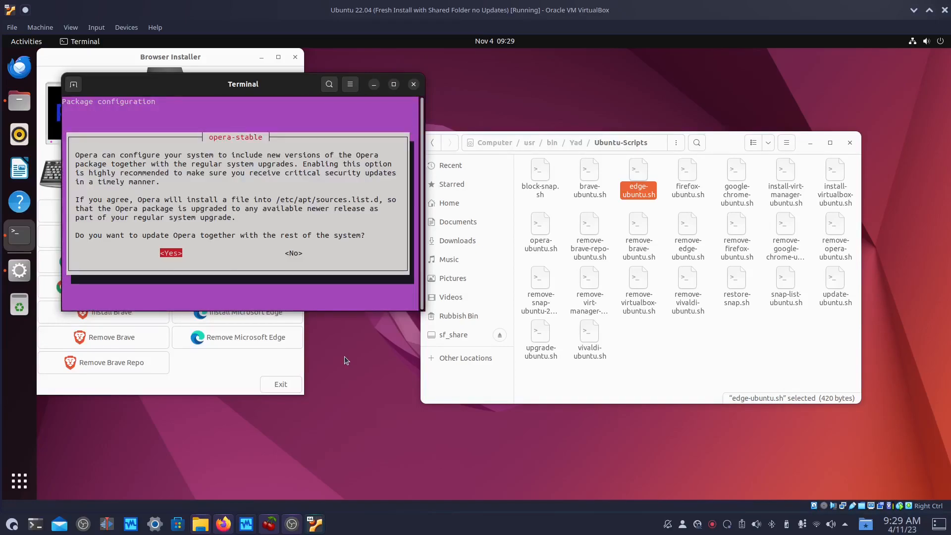
key(Return)
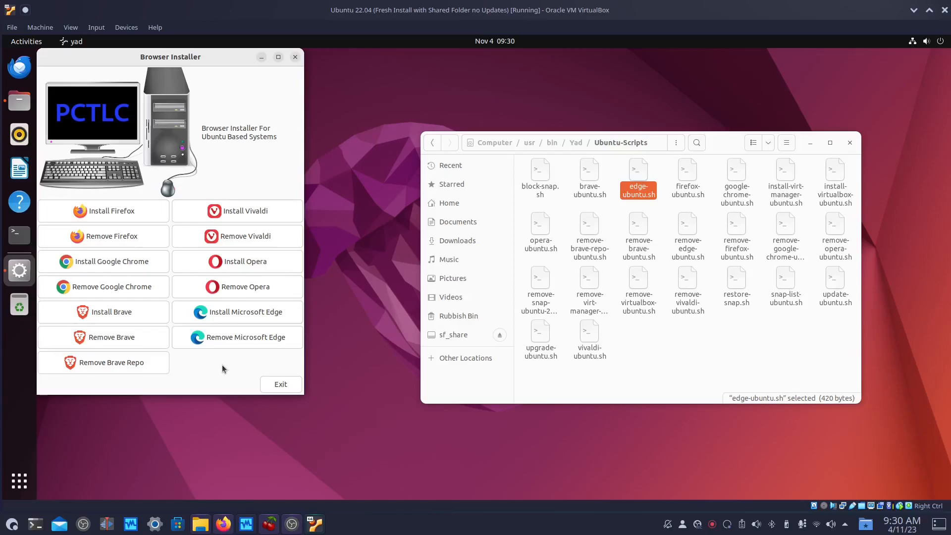
key(super)
text(oper)
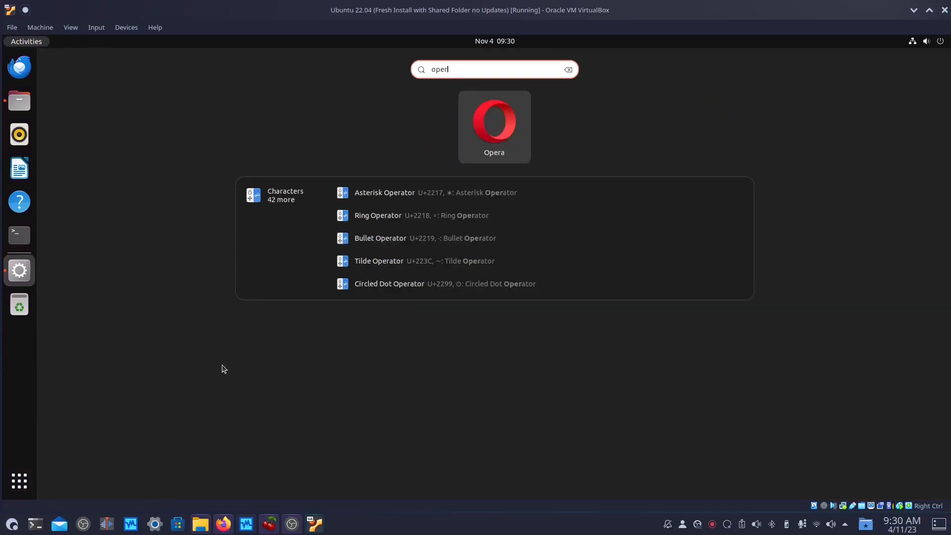
key(Return)
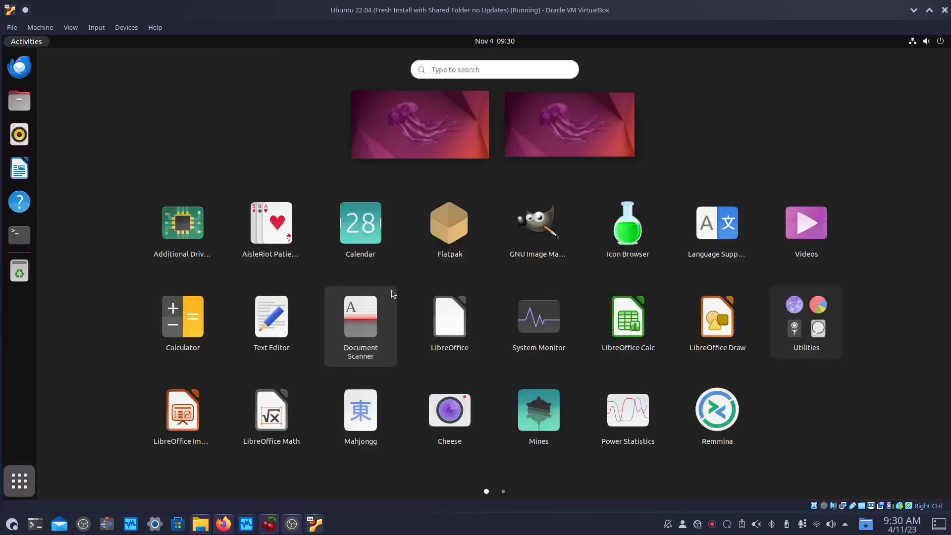
Open Virtualbox Utility from the applications and run its Ubuntu-based Virtualbox installation with the sudo password
scroll(392, 292, down, 1)
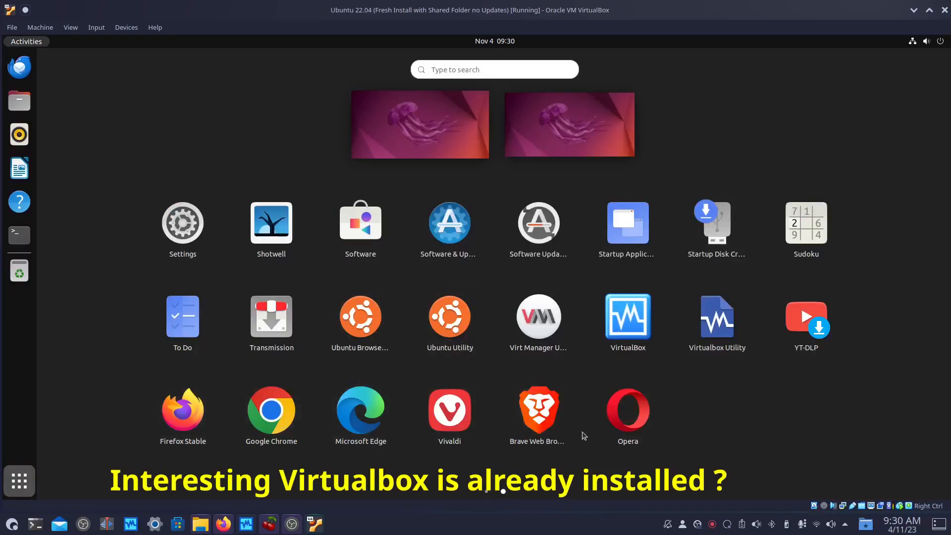
click(717, 327)
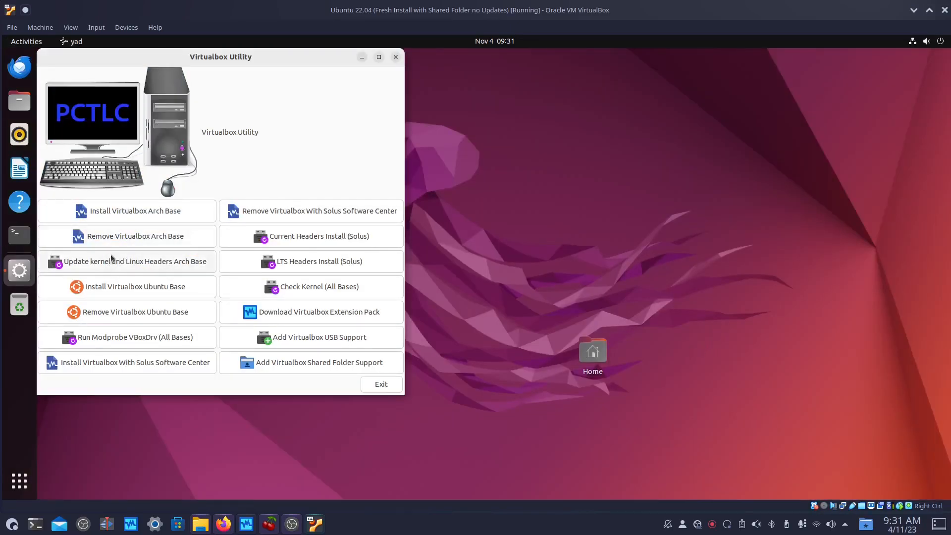
click(163, 286)
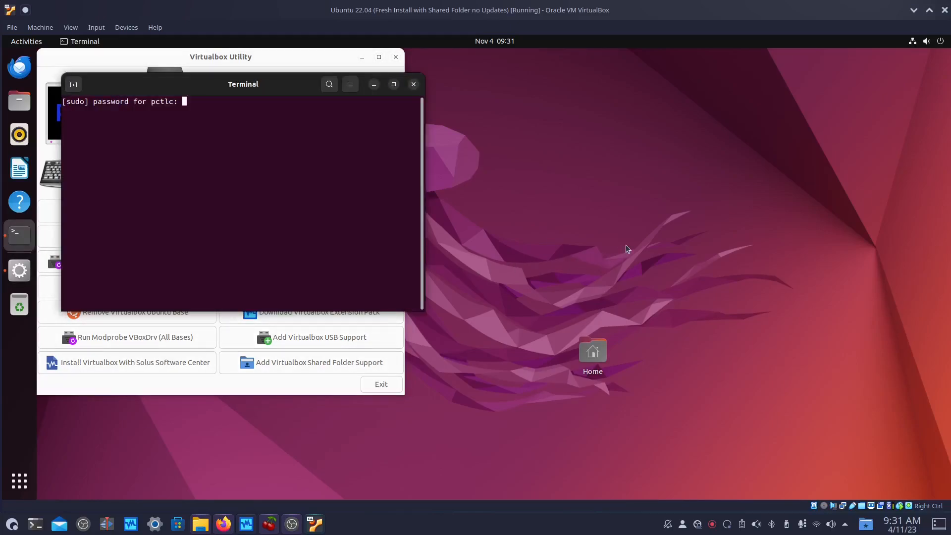
key(Return)
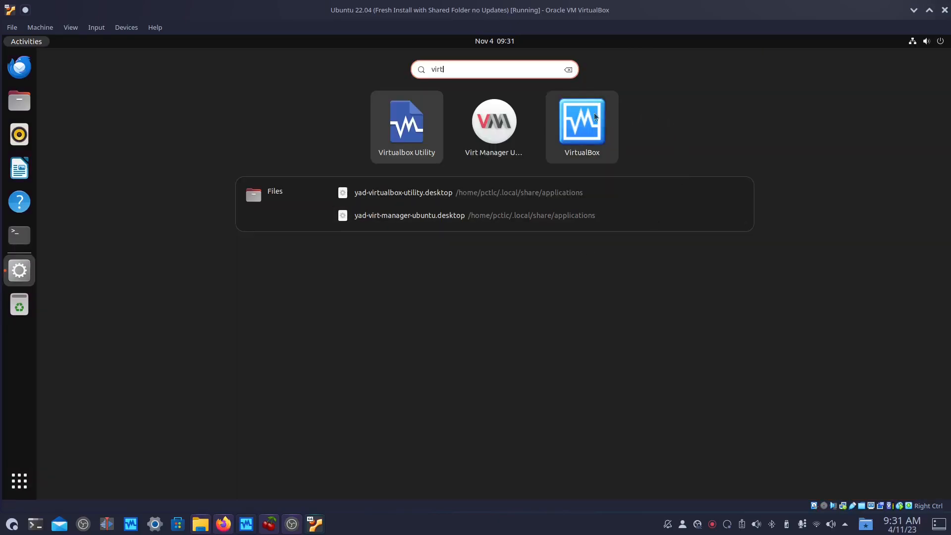
Test-launch the installed VirtualBox from the application search and close its window
key(Return)
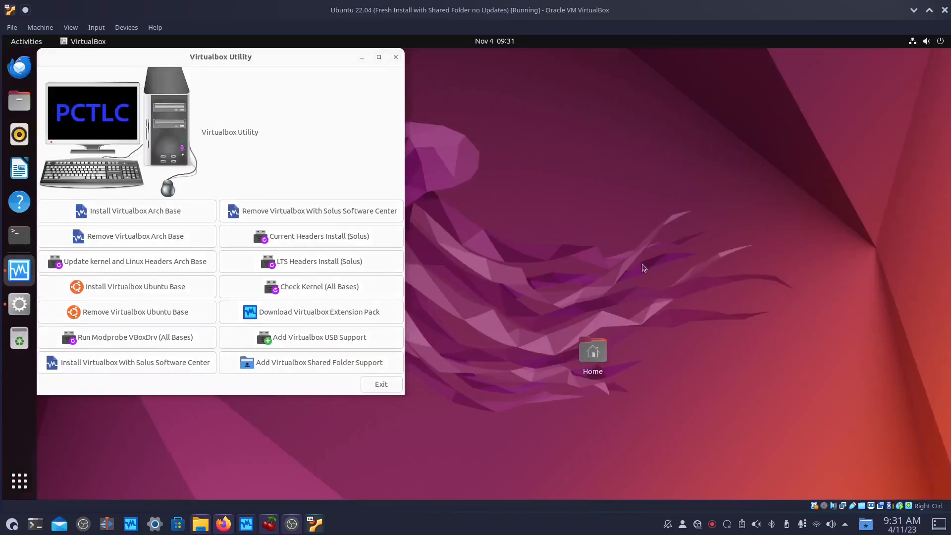
click(707, 145)
Run the kernel check for all bases from Virtualbox Utility, close its terminal, and exit the utility
click(330, 292)
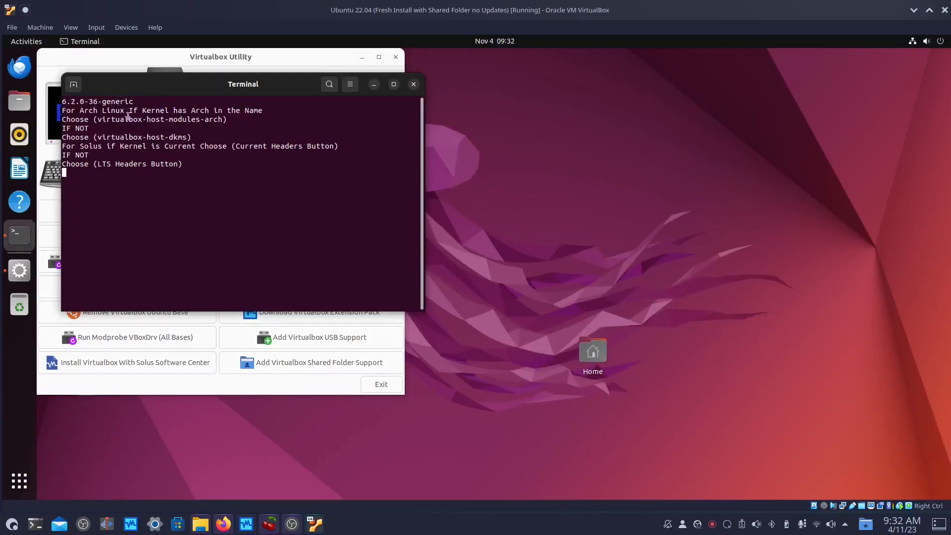
click(414, 83)
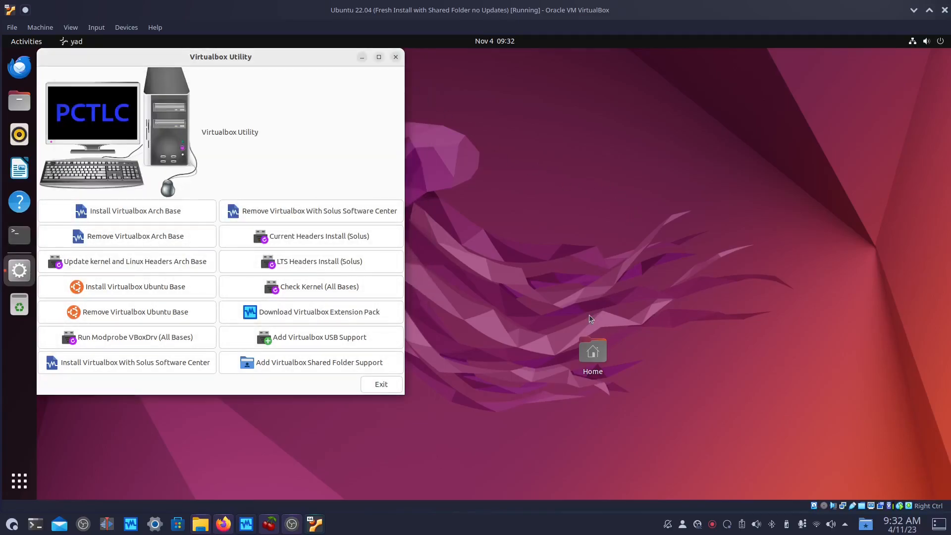
click(379, 385)
Open Virt Manager Utility from the applications and run its Ubuntu-based Virt Manager installation with the sudo password
key(super)
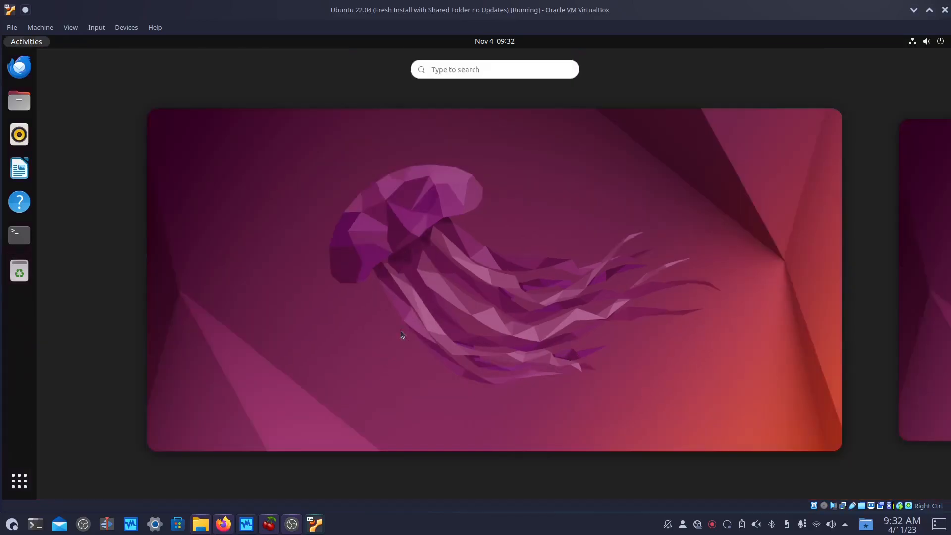
text(util)
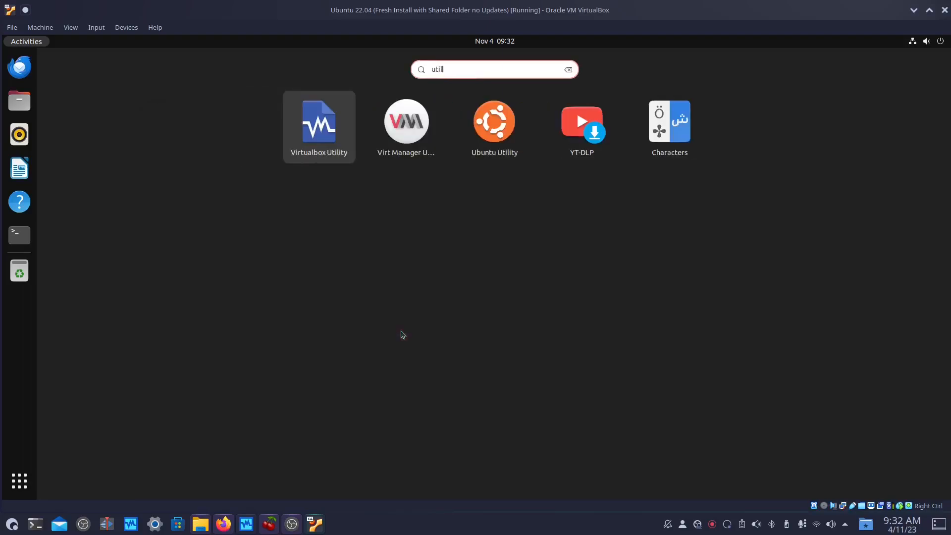
key(Right)
key(Return)
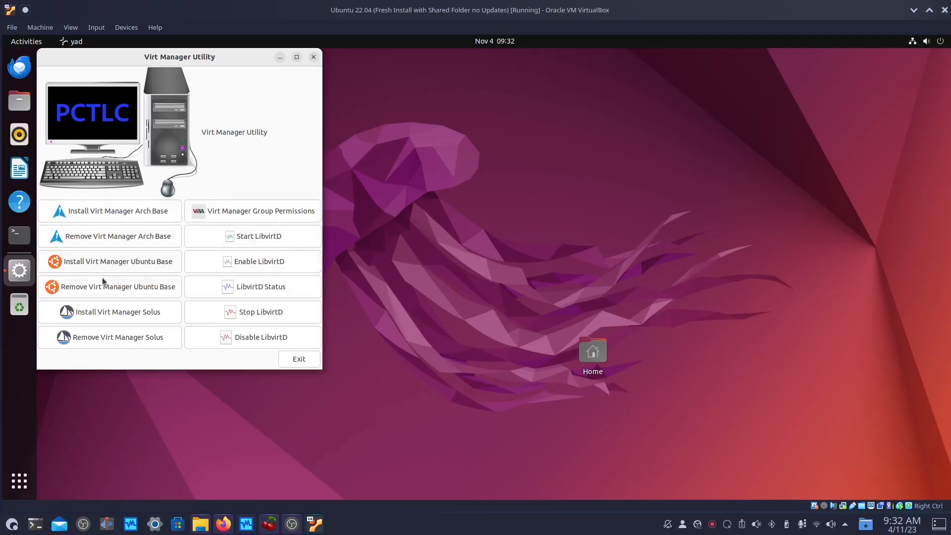
click(99, 267)
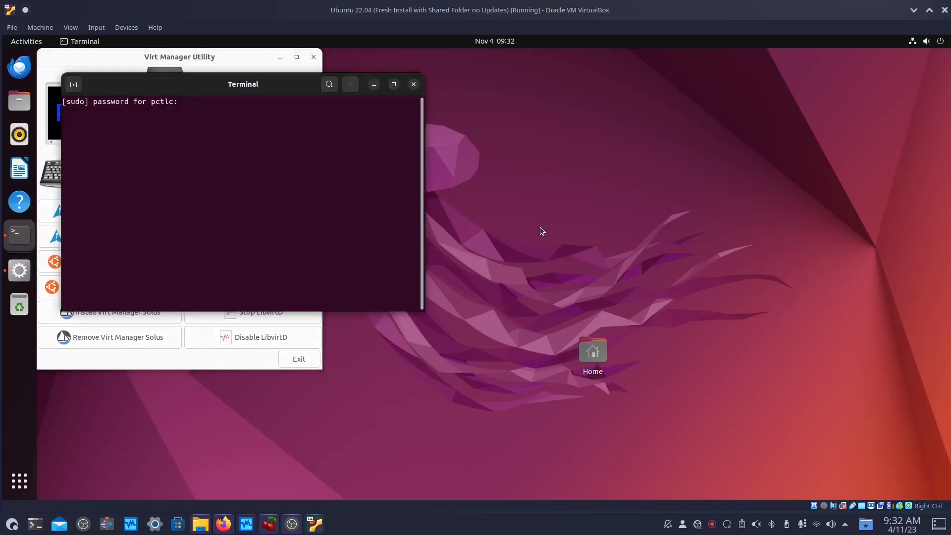
key(Return)
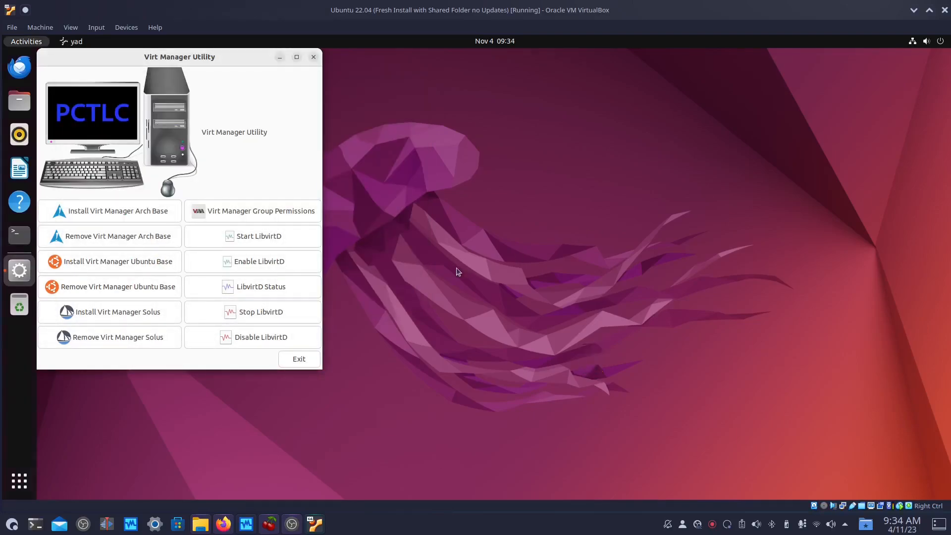
Test-launch Virtual Machine Manager from the application search, dismiss its connection dialog, and close its window
key(super)
text(virt)
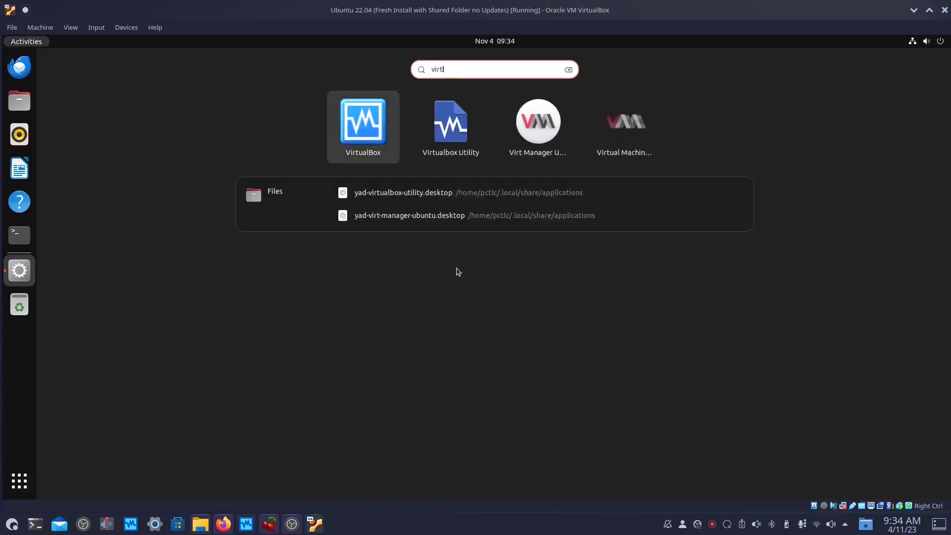
key(Right)
key(Right)
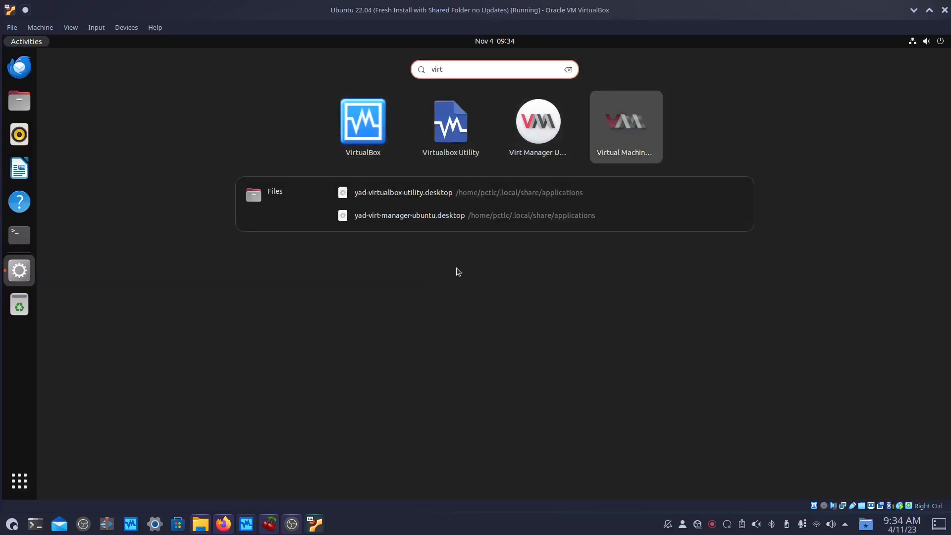
key(Return)
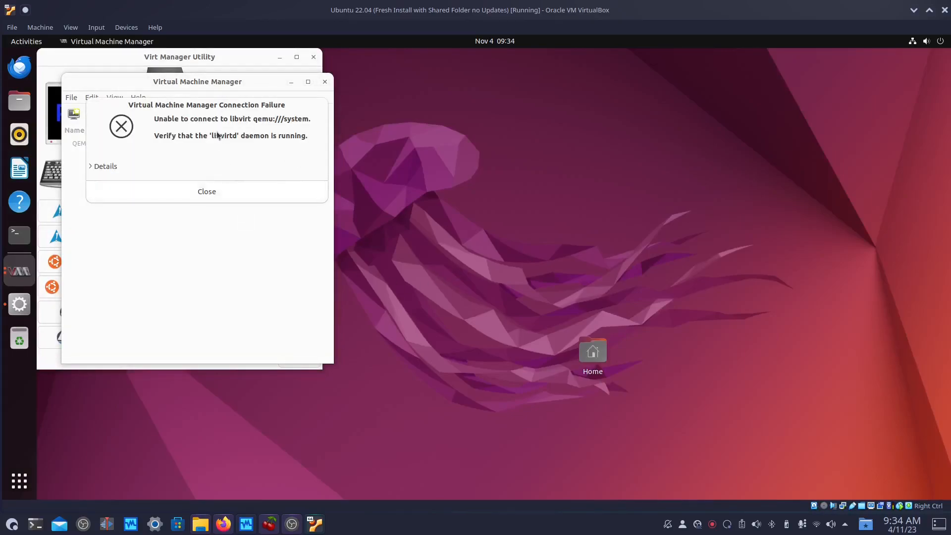
click(258, 192)
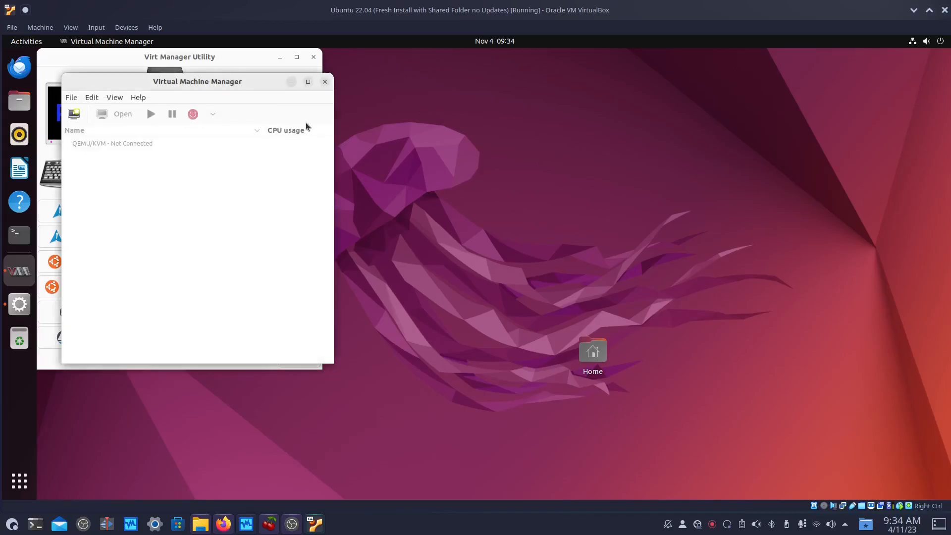
click(325, 82)
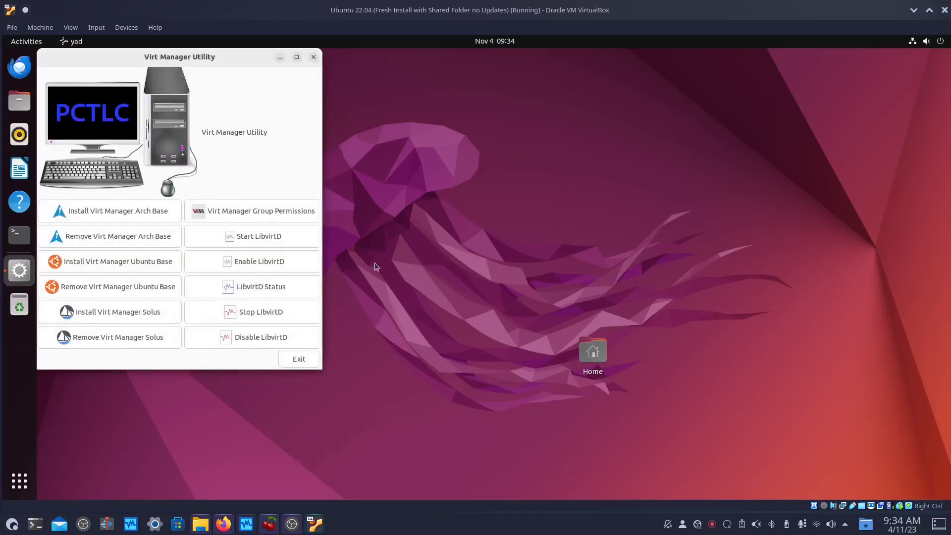
Check the LibvirtD service status from Virt Manager Utility and close the status terminal
click(248, 290)
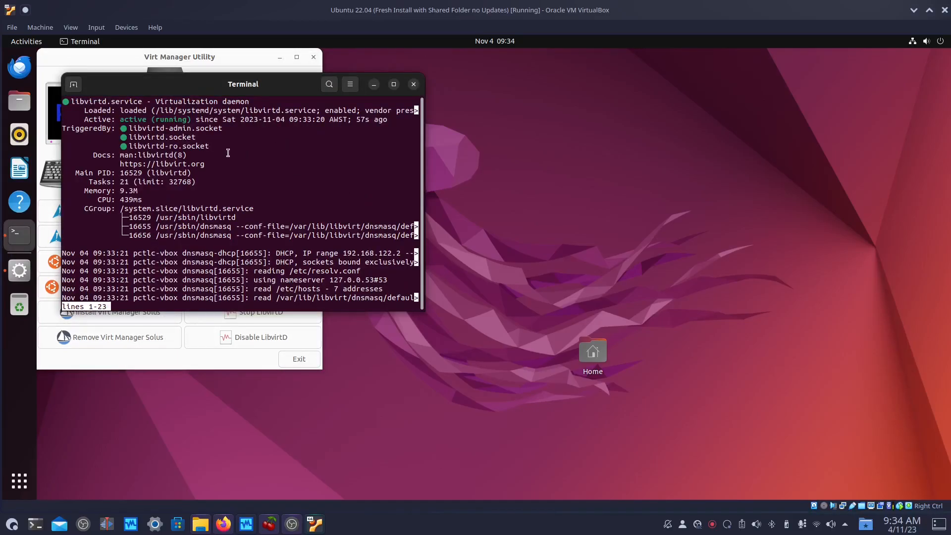
click(414, 86)
Start LibvirtD from Virt Manager Utility with the sudo password, and launch the action that enables the service
click(293, 234)
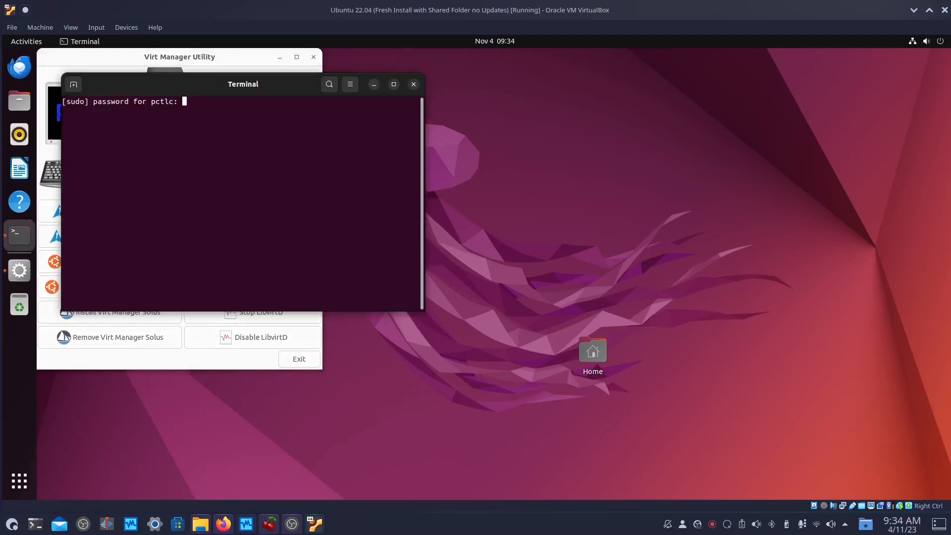
key(Return)
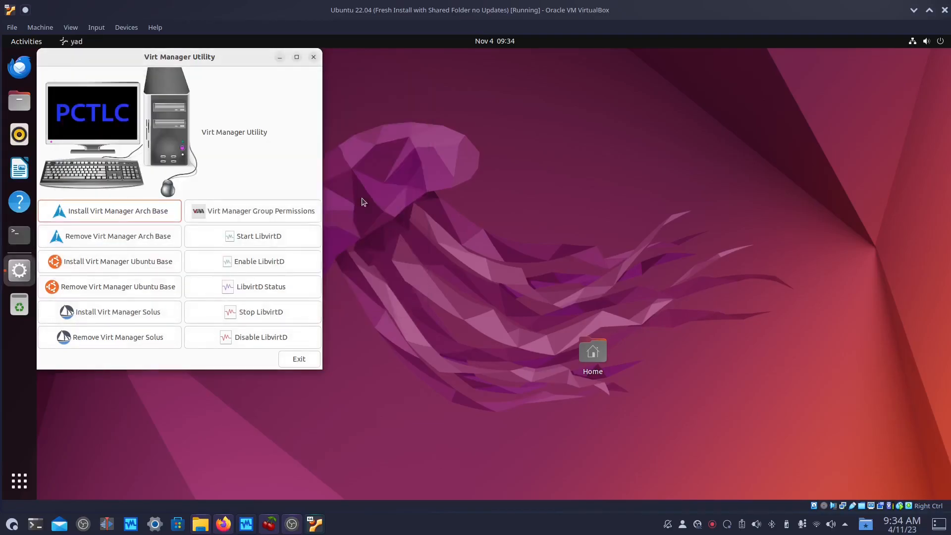
click(259, 261)
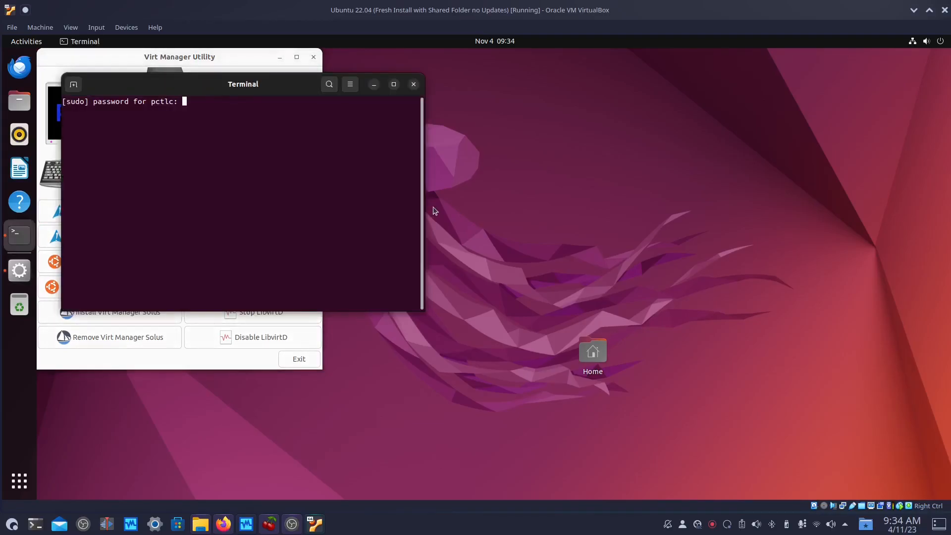
Authorize the pending terminal command with the sudo password and check the LibvirtD service status
key(Return)
click(266, 286)
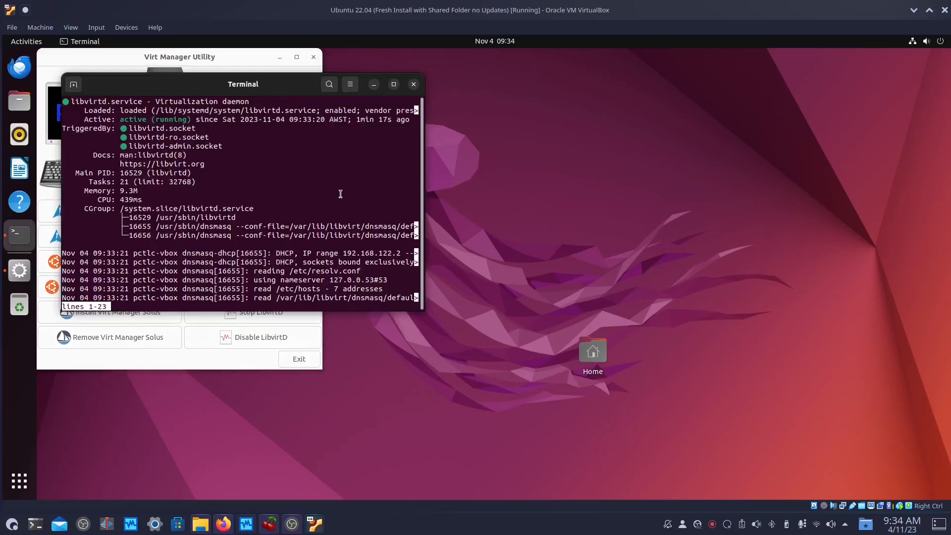
key(q)
Launch Virtual Machine Manager to check its QEMU/KVM connection, then close it
key(super)
text(v)
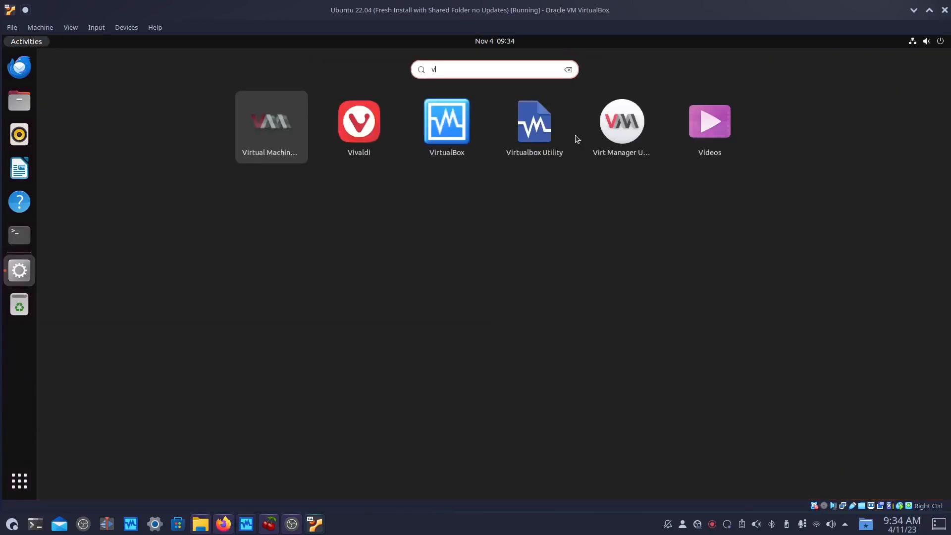
text(irt)
key(Return)
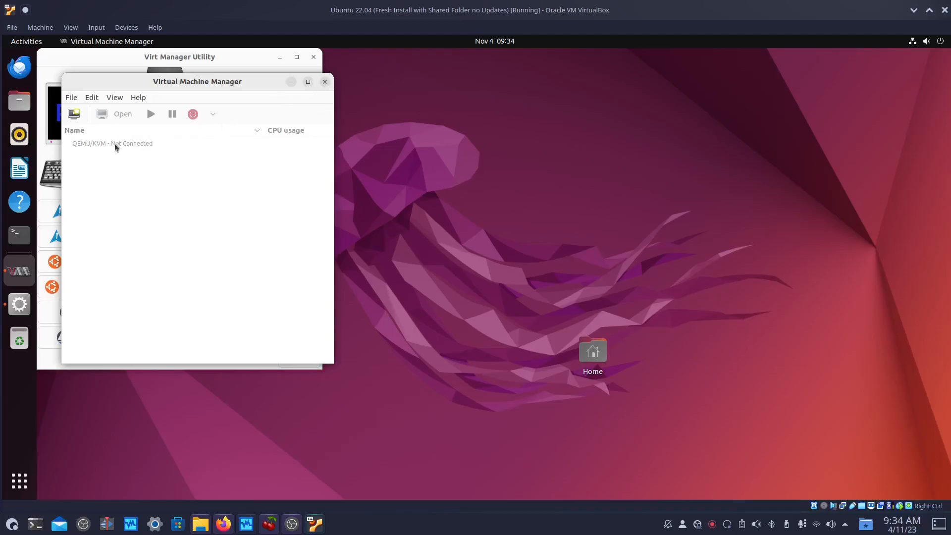
click(325, 81)
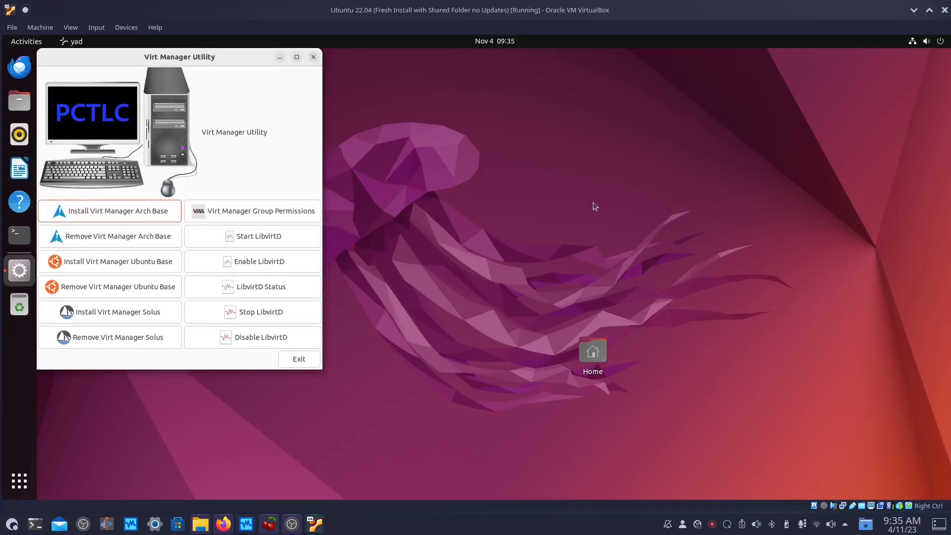
Disable LibvirtD, authorizing with the sudo password, and review the service status
click(261, 337)
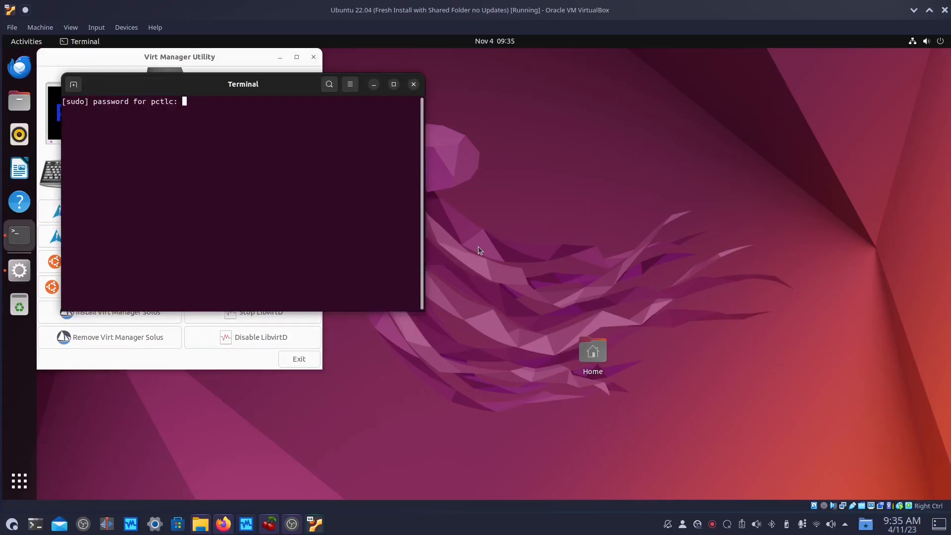
key(Return)
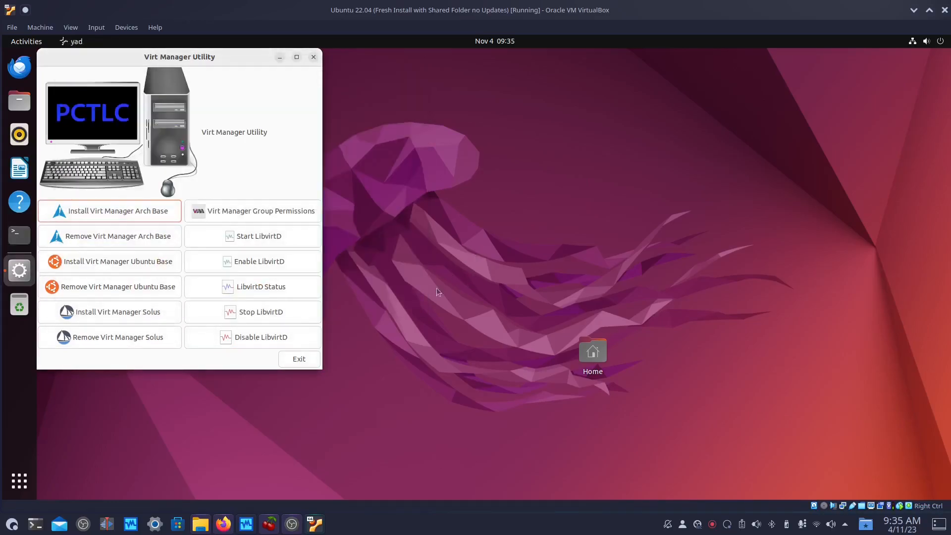
click(263, 287)
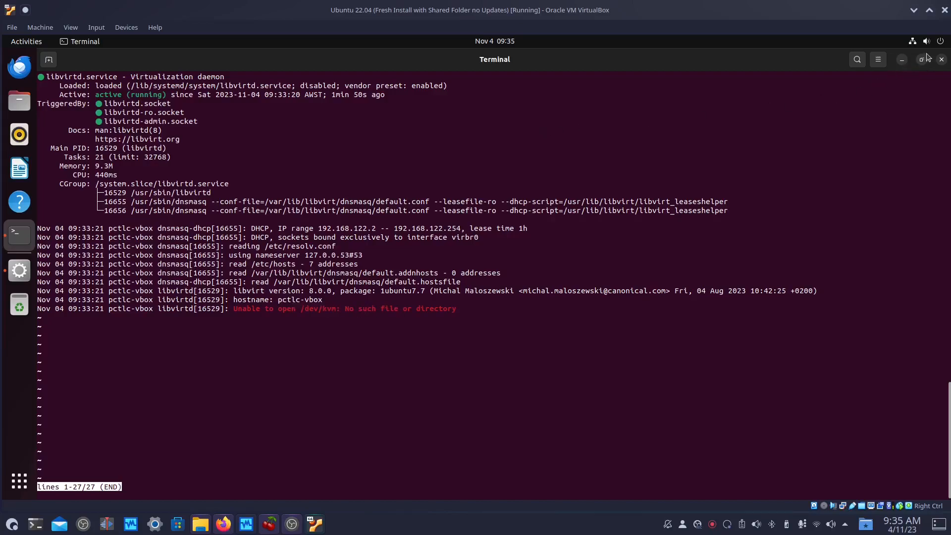
click(941, 60)
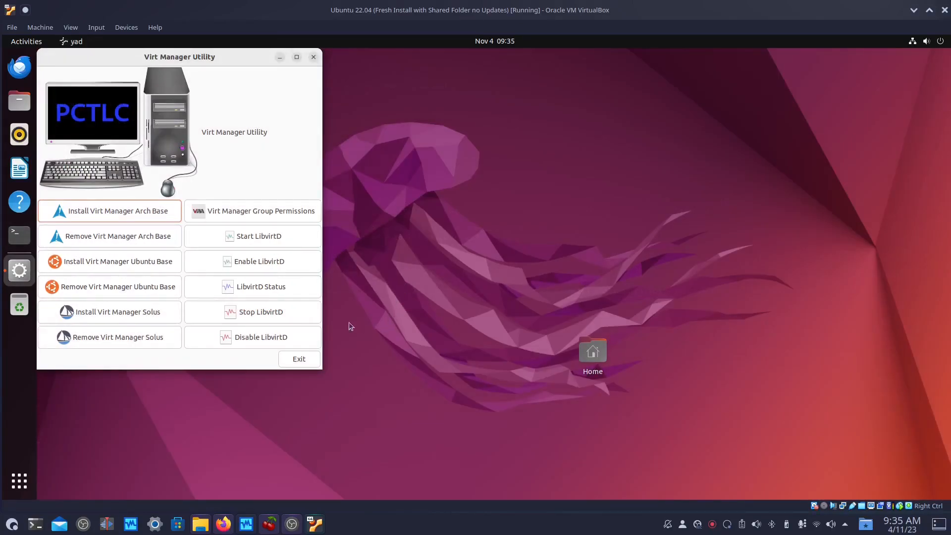
Stop LibvirtD, authorizing with the sudo password, and review the service status
click(261, 316)
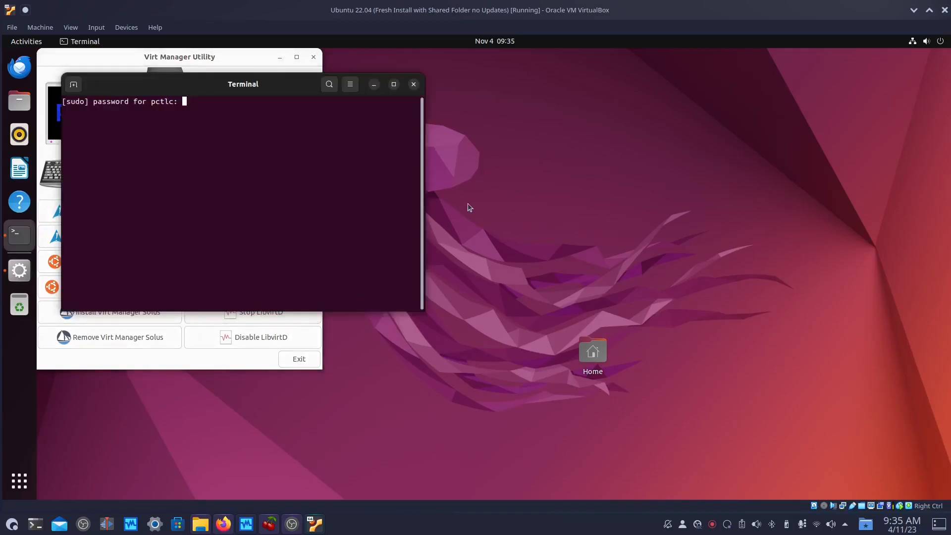
key(Return)
click(259, 287)
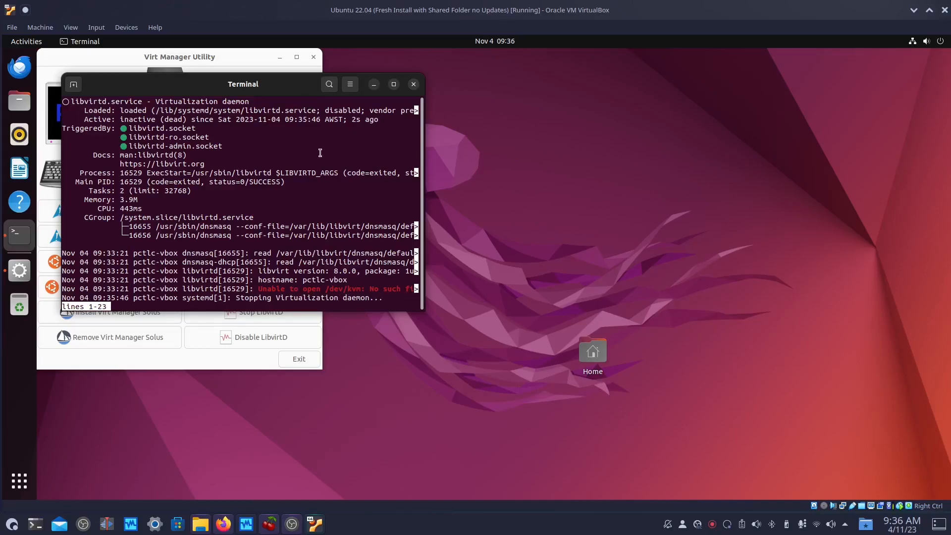
click(414, 84)
Start LibvirtD, authorizing with the sudo password, and review the full service status in an enlarged terminal
click(250, 236)
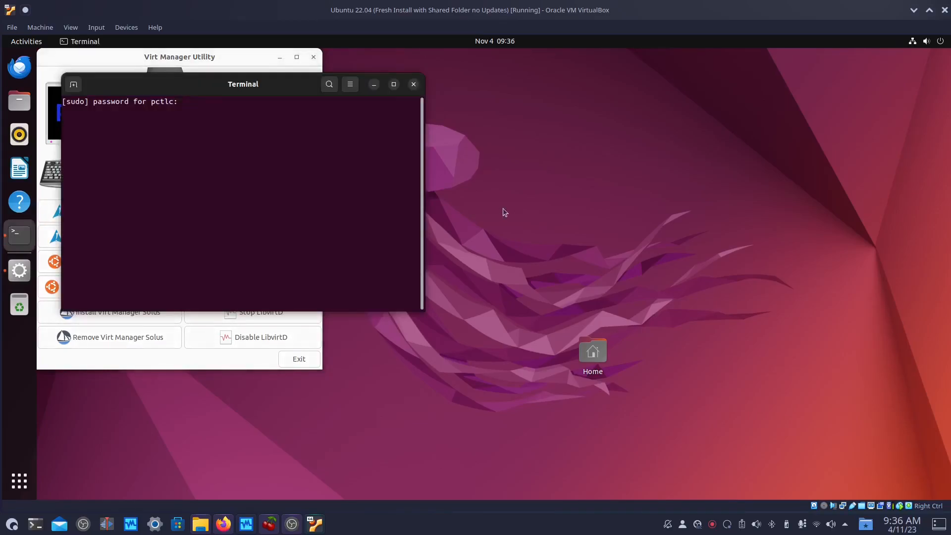
key(Return)
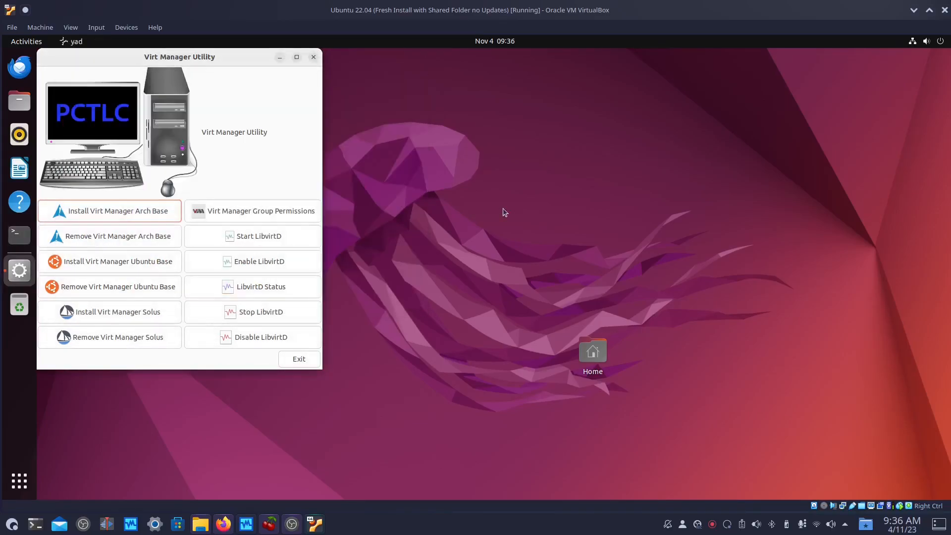
click(273, 284)
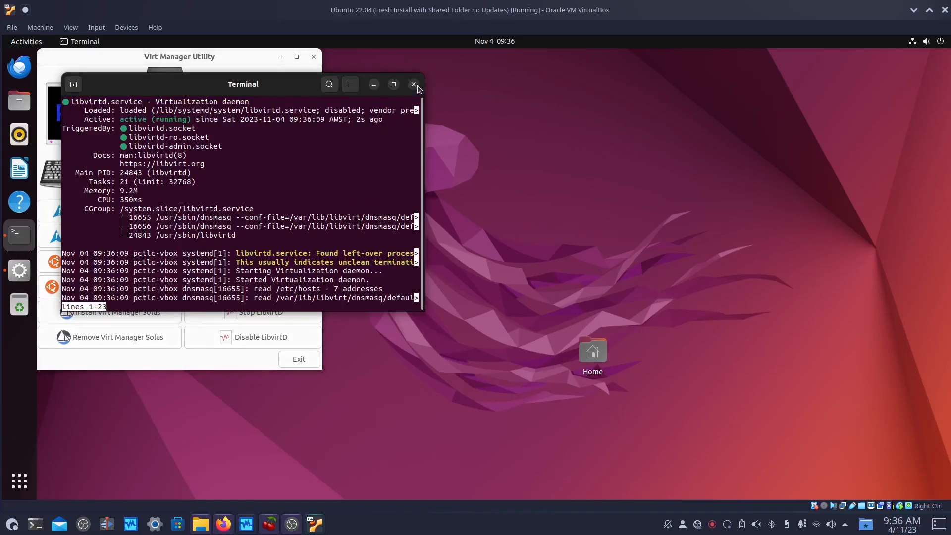
double_click(308, 86)
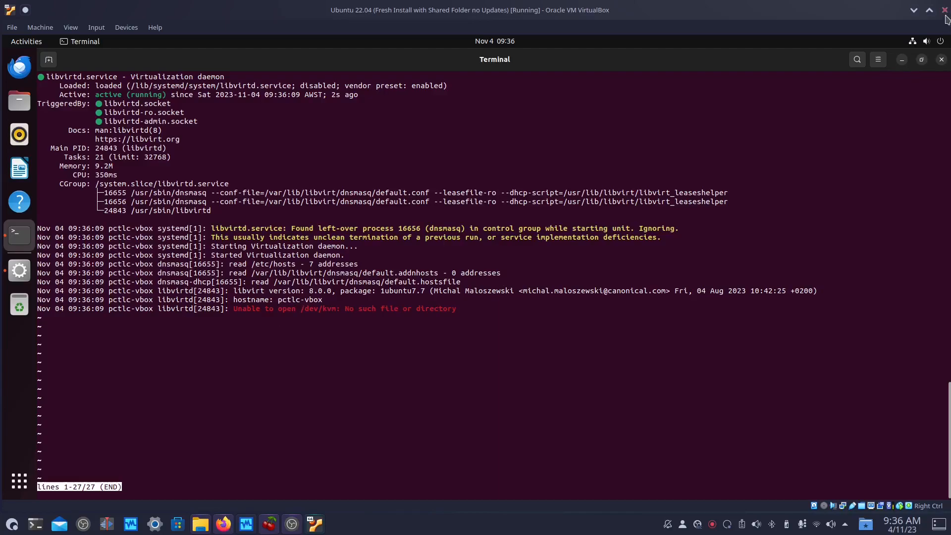
click(942, 60)
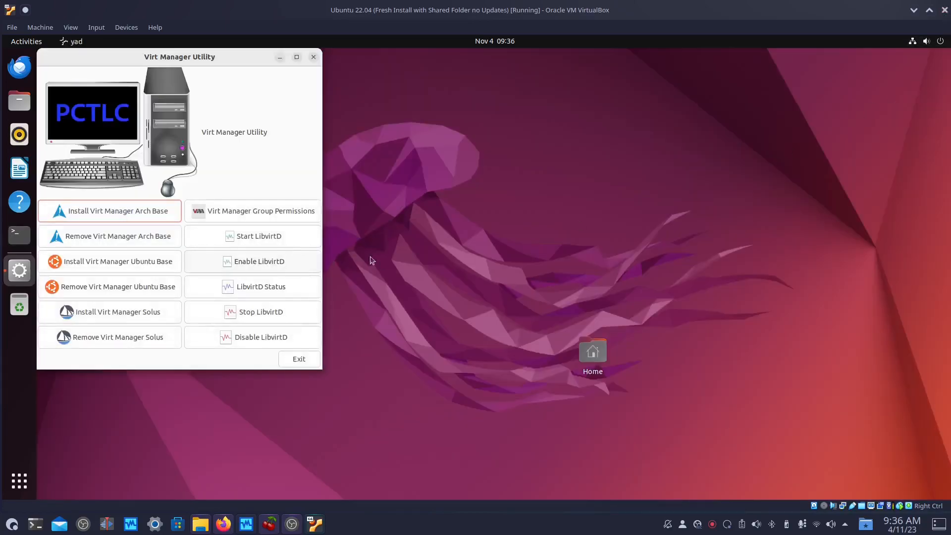
Exit Virt Manager Utility and open Virtual Machine Manager again to check the QEMU/KVM connection before closing it
click(298, 361)
key(super)
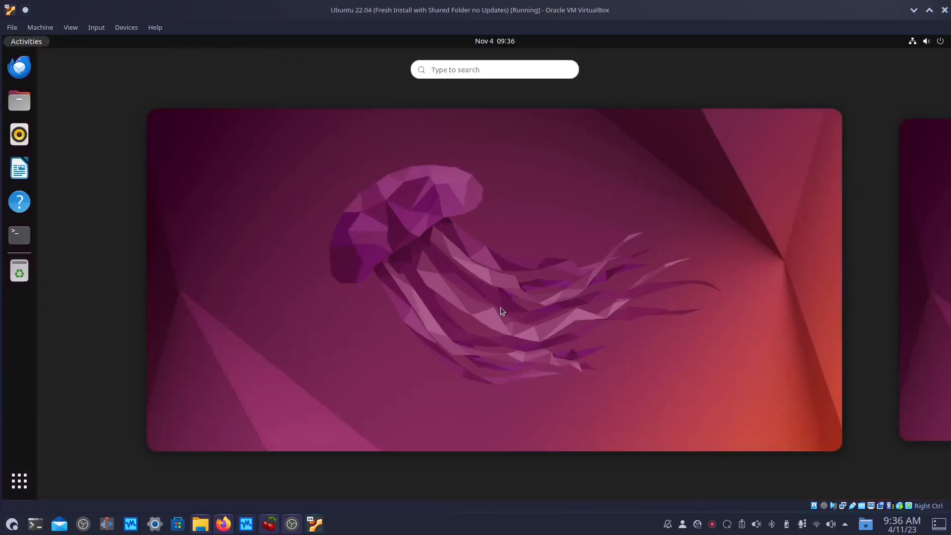
text(virt)
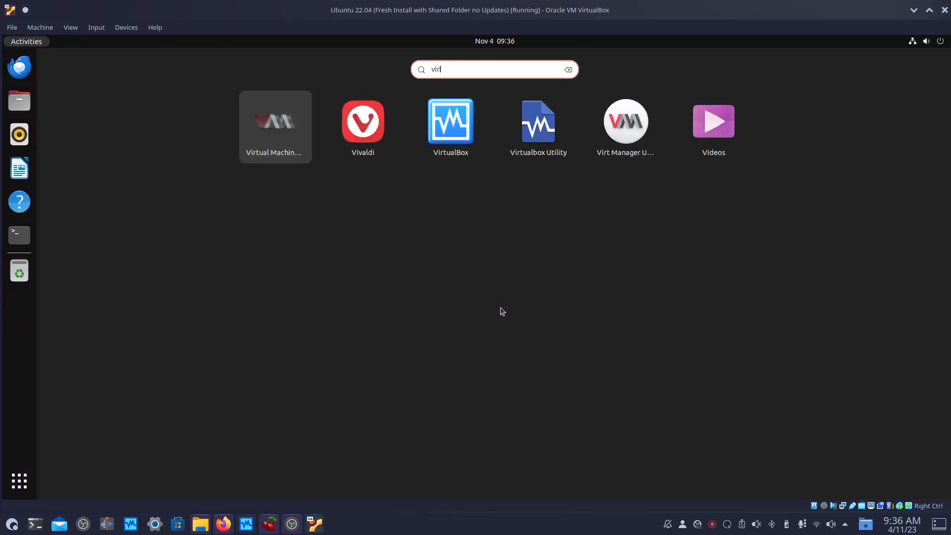
key(Return)
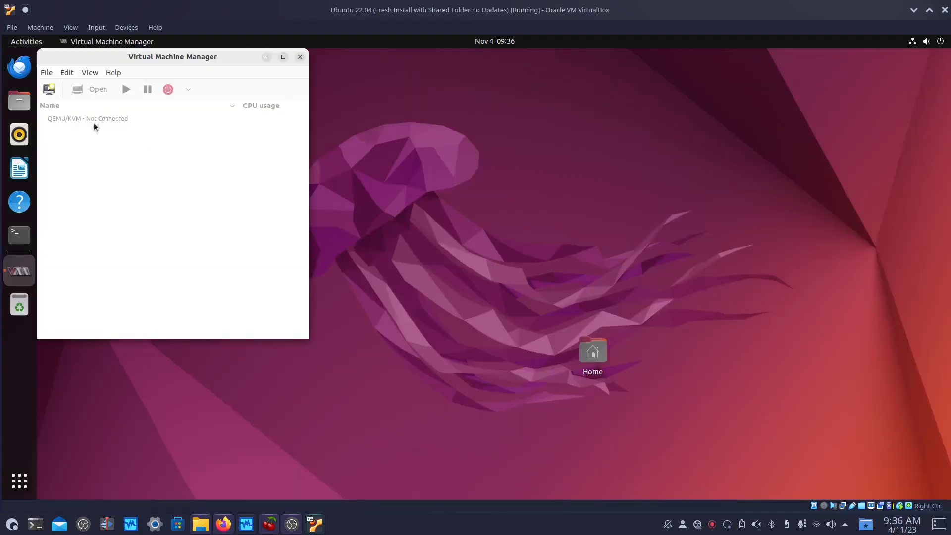
click(301, 56)
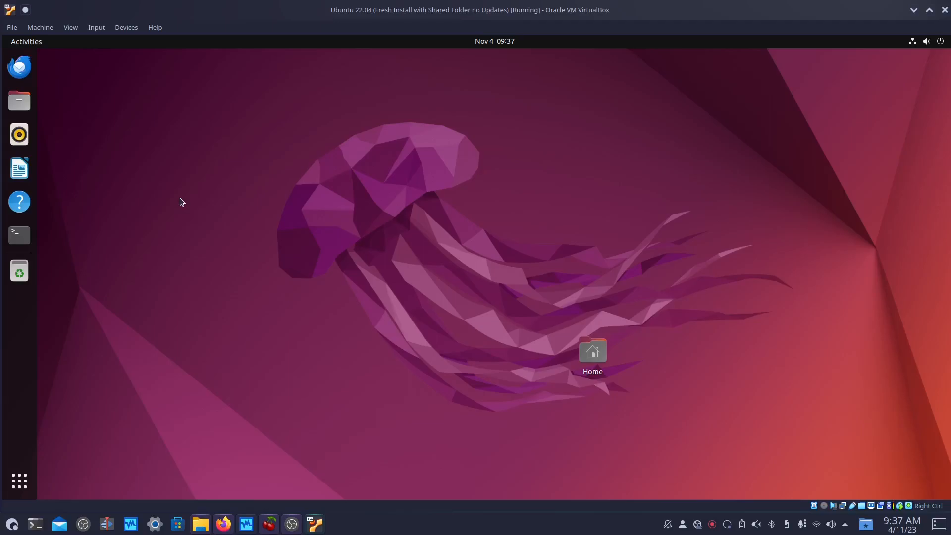
Find VirtualBox with the search term "virt", launch it to view its manager window, and close it
key(super)
text(browl)
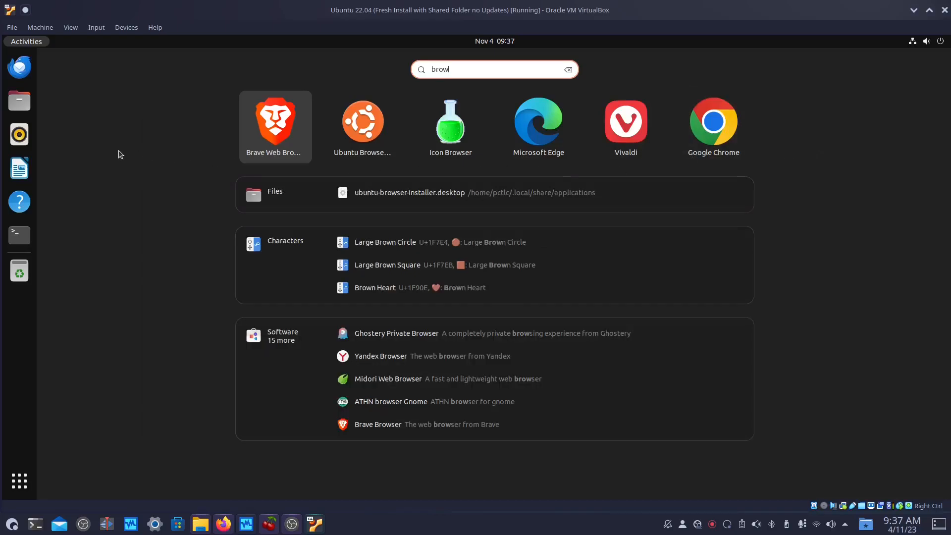
key(Escape)
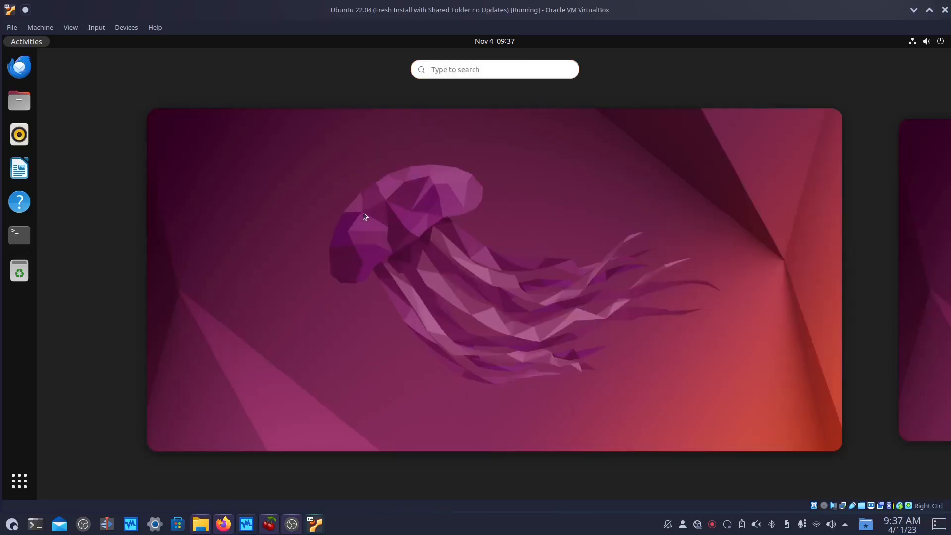
text(virt)
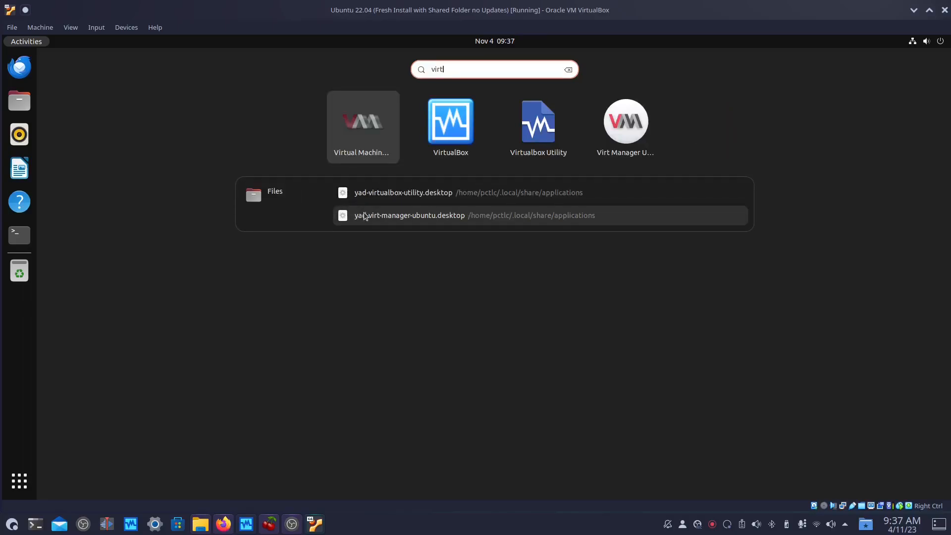
click(435, 123)
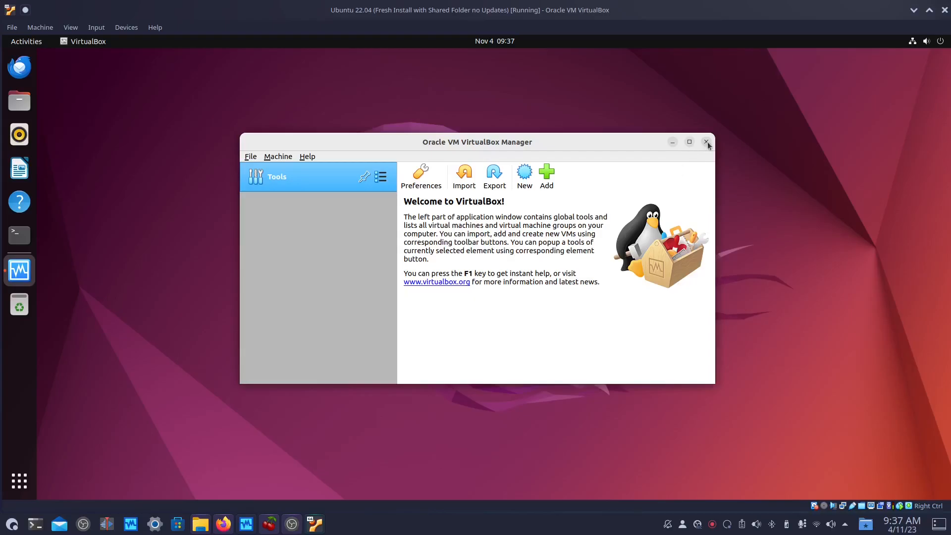
click(707, 143)
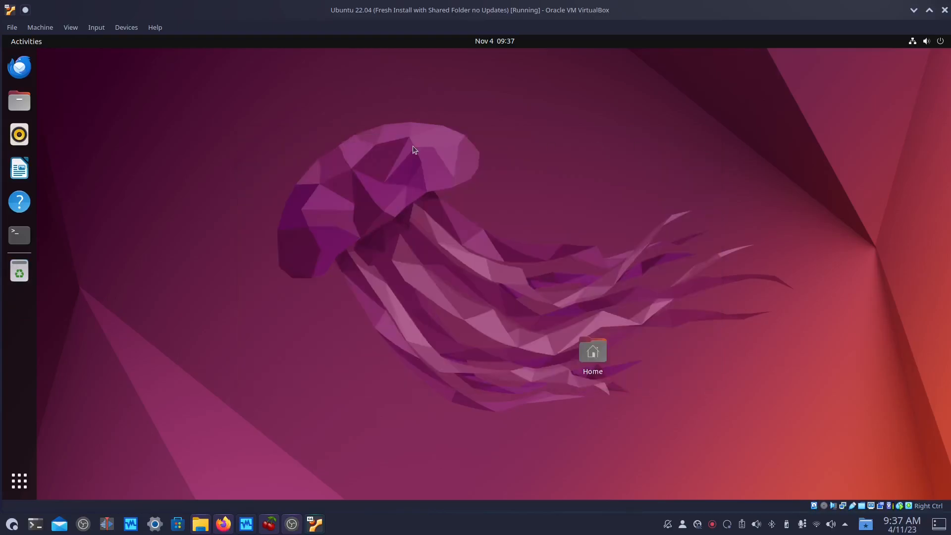
Open Virtualbox Utility and download the VirtualBox extension pack, authorizing with the sudo password
key(super)
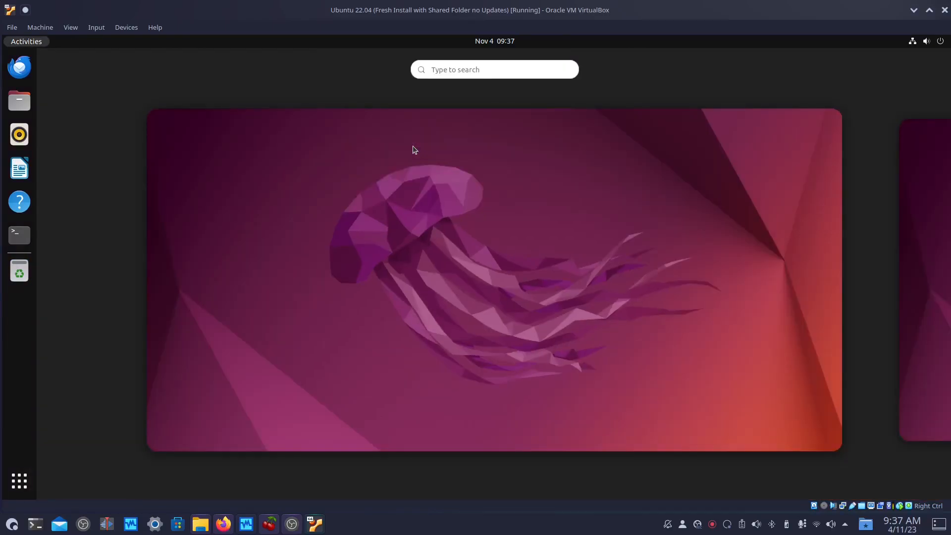
text(util)
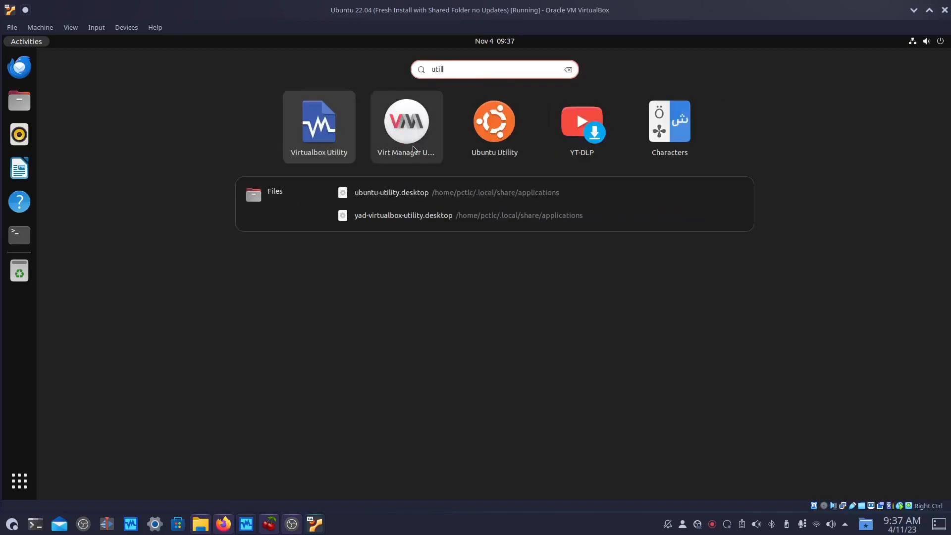
key(Return)
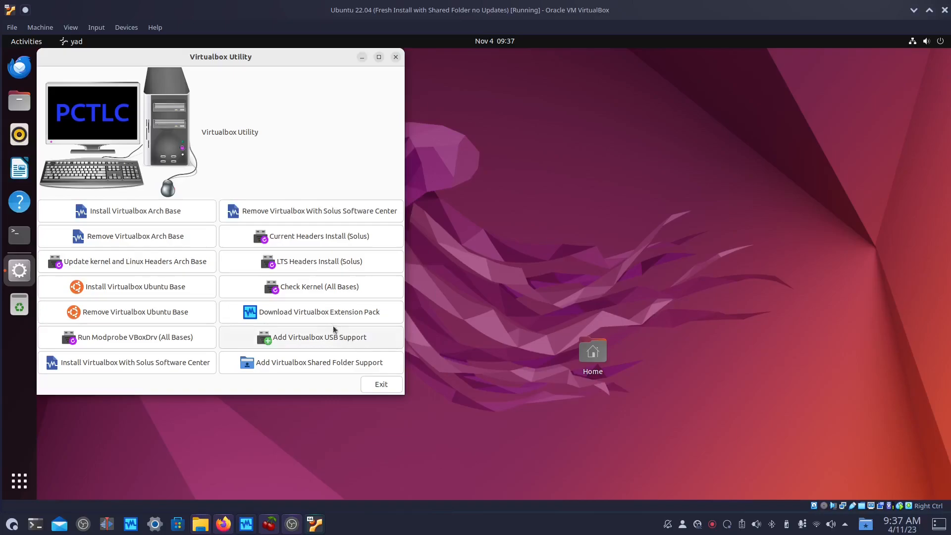
click(324, 316)
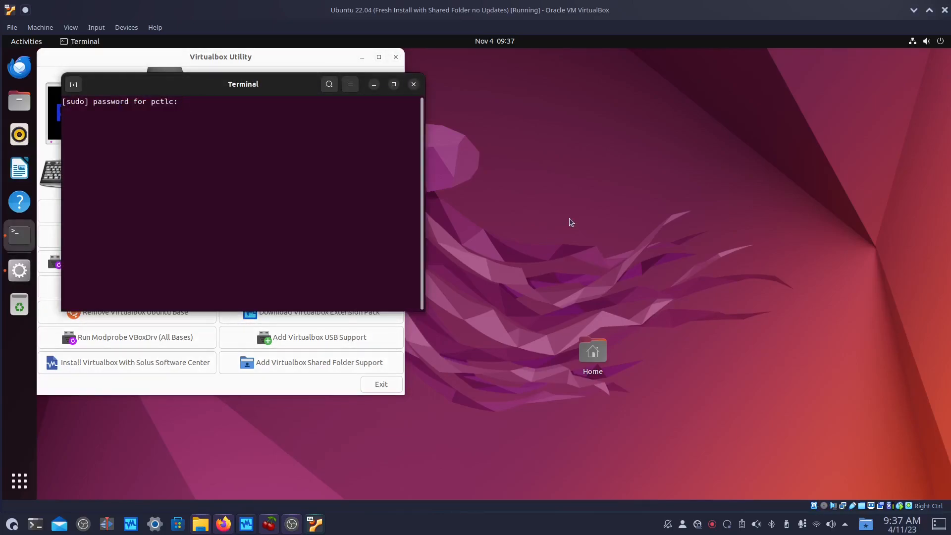
key(Return)
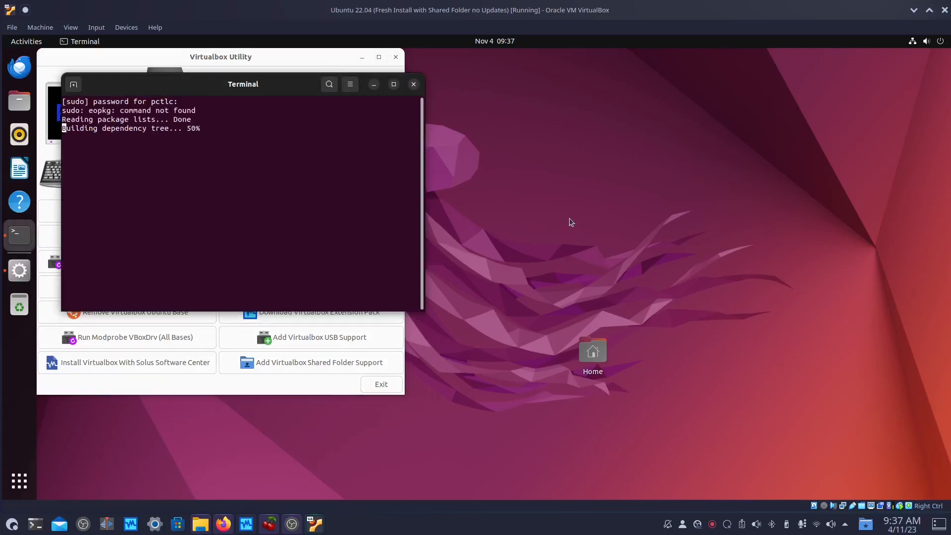
Launch VirtualBox by searching the installed applications for "virt"
key(super)
text(virt)
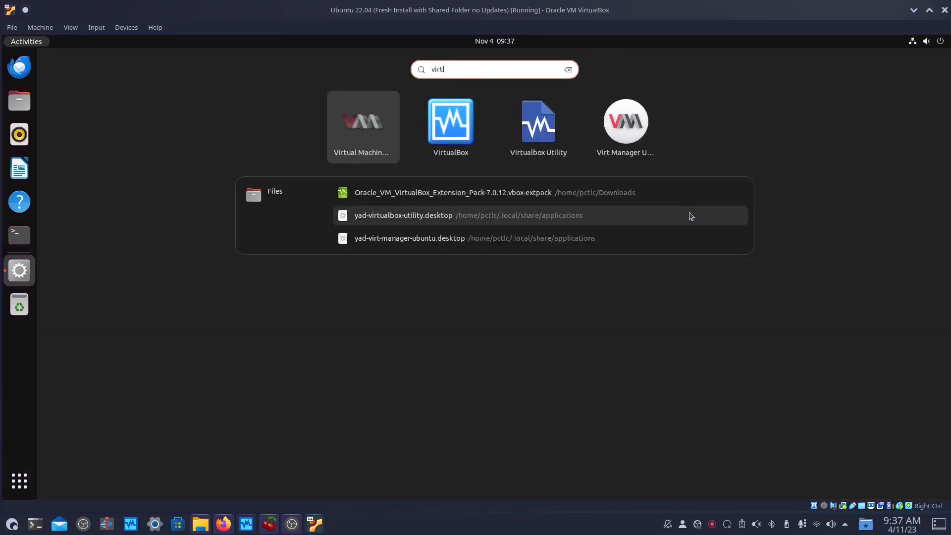
key(Right)
key(Return)
Open VirtualBox's Extensions preferences and choose Oracle_VM_VirtualBox_Extension_Pack-7.0.12.vbox-extpack from Downloads as the package to add
click(251, 156)
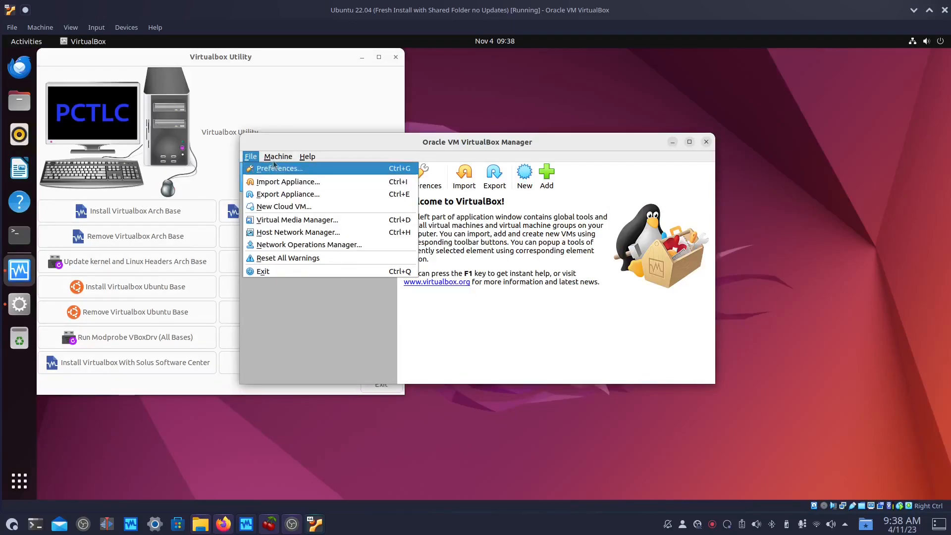
key(Escape)
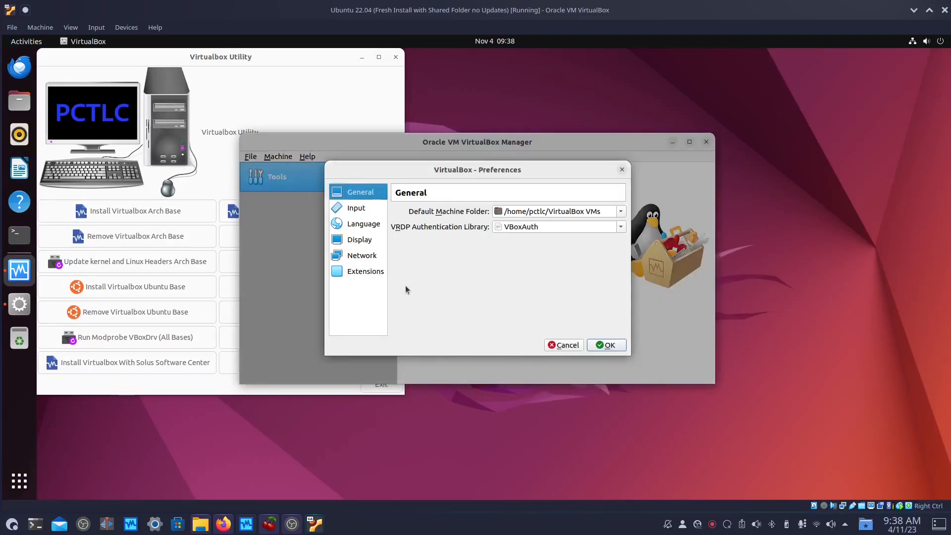
click(360, 271)
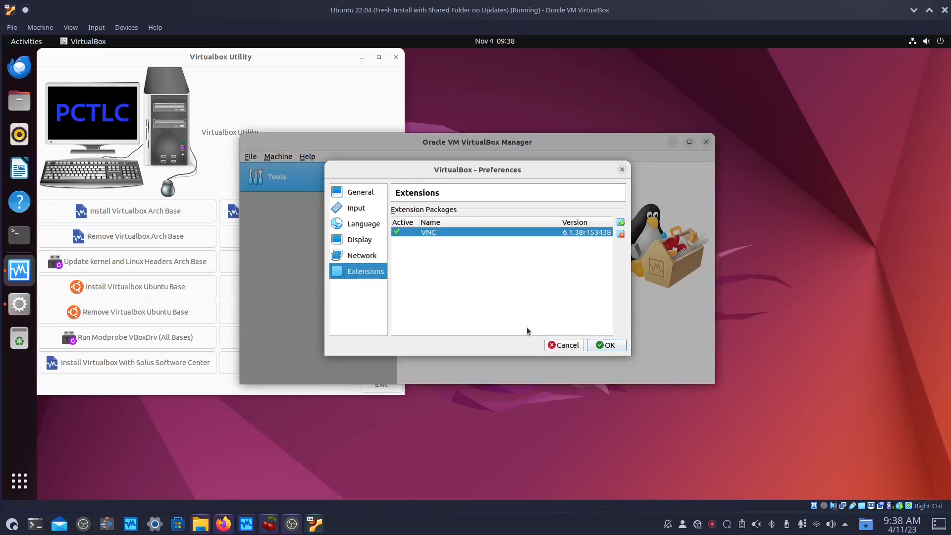
click(620, 224)
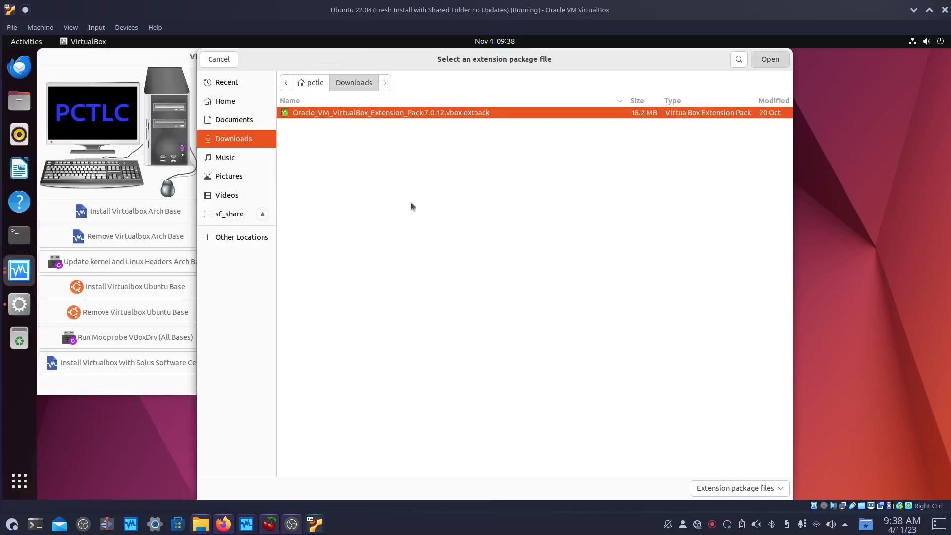
key(Return)
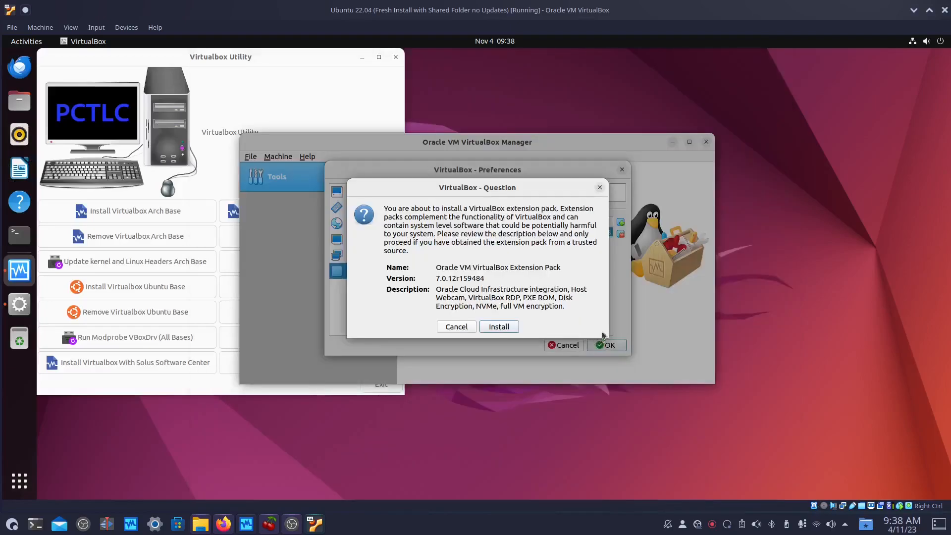
Try to install the Oracle VM VirtualBox Extension Pack, agreeing to its license and authenticating with the account password
click(499, 328)
scroll(526, 269, down, 10)
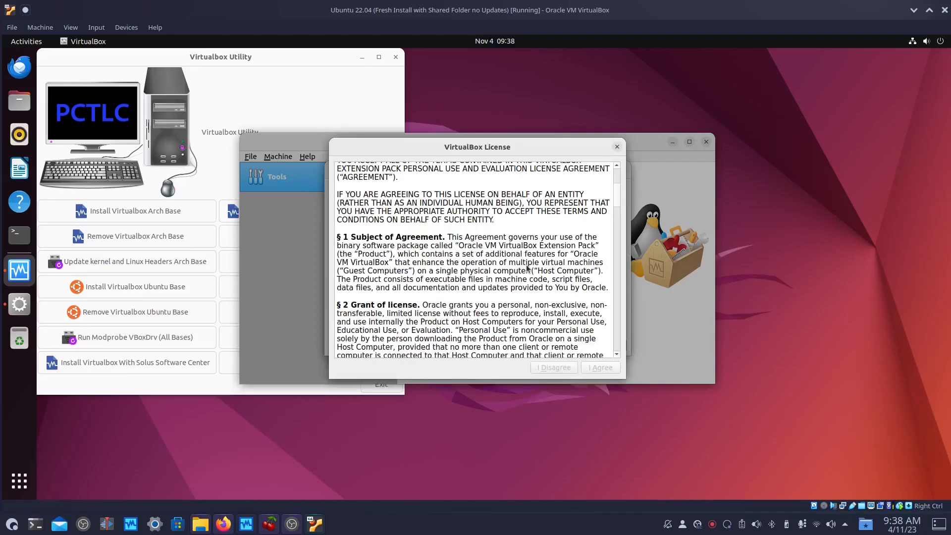
scroll(527, 269, down, 15)
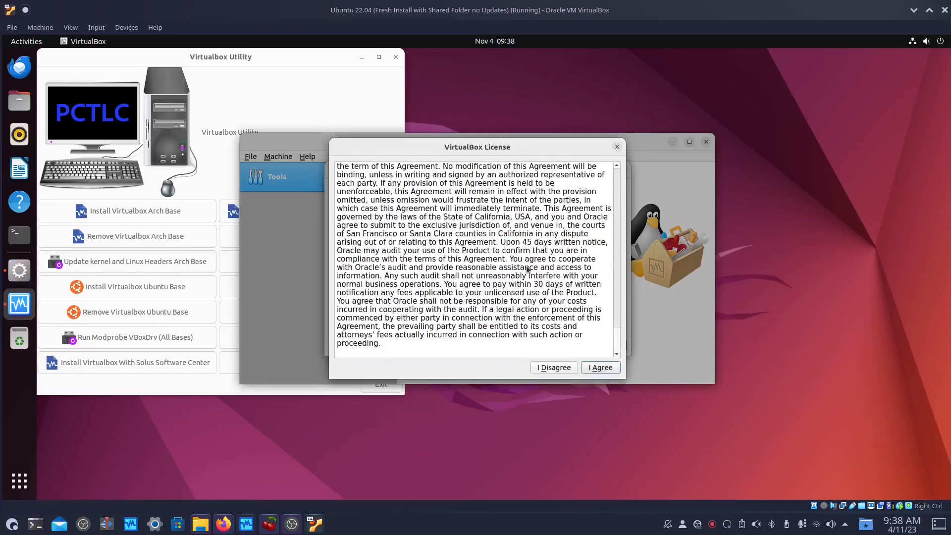
click(601, 367)
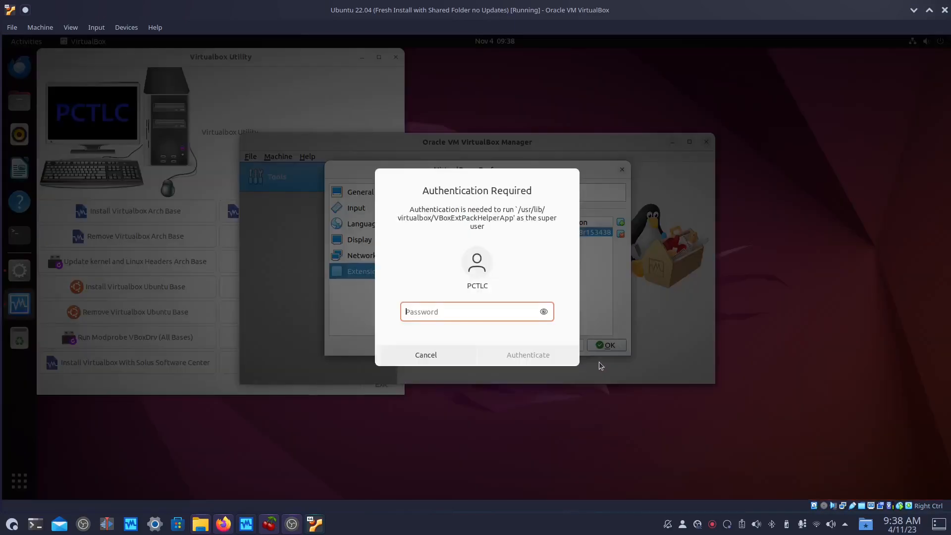
text(******)
key(Return)
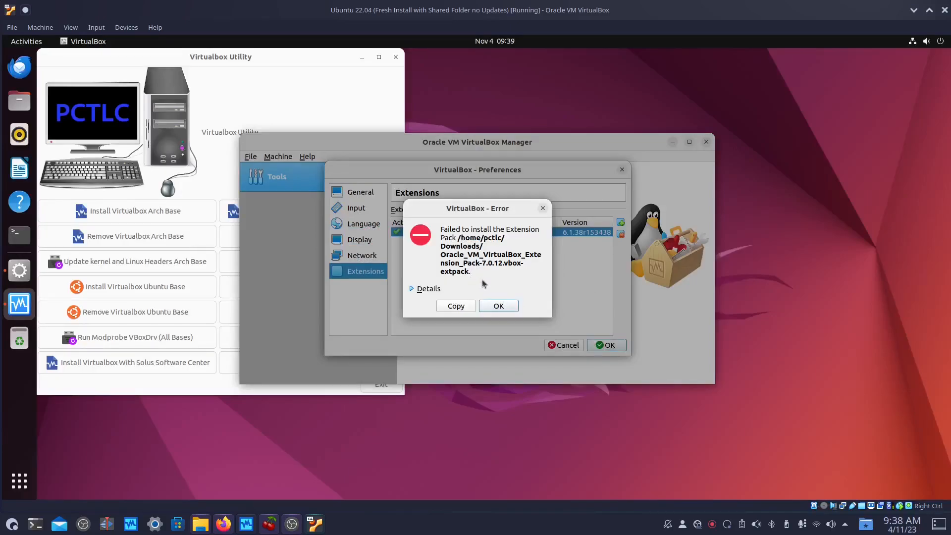
click(413, 290)
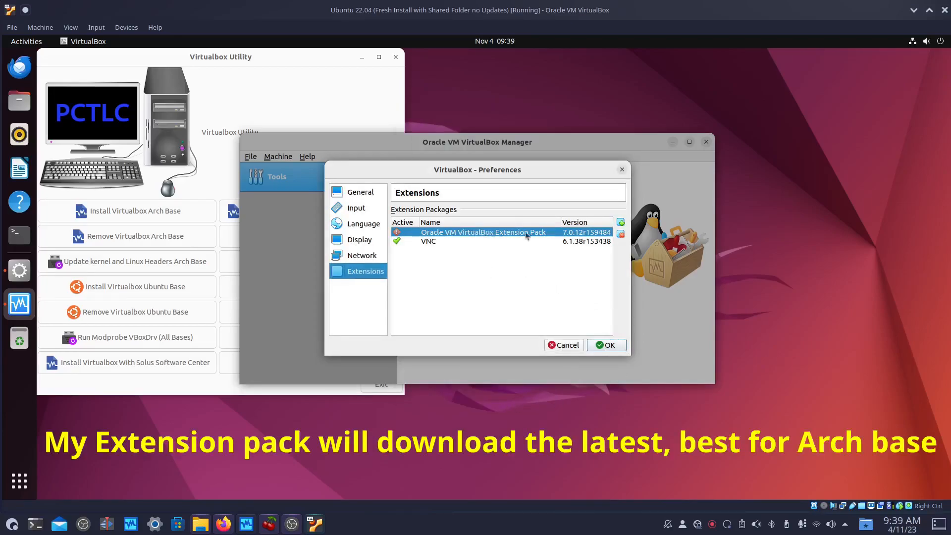
Remove the Oracle VM VirtualBox Extension Pack, authenticating with the account password, and close the preferences and VirtualBox Manager
click(620, 234)
click(515, 292)
text(******)
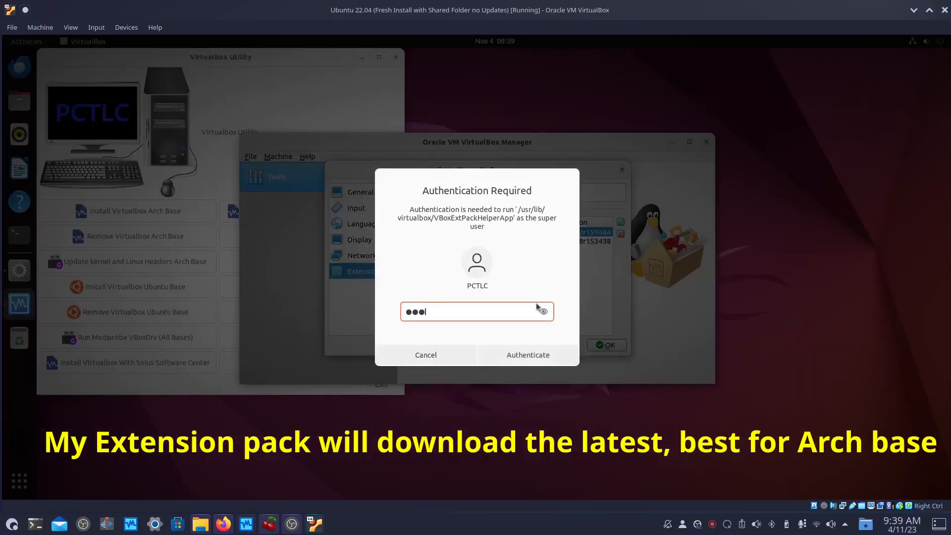
key(Return)
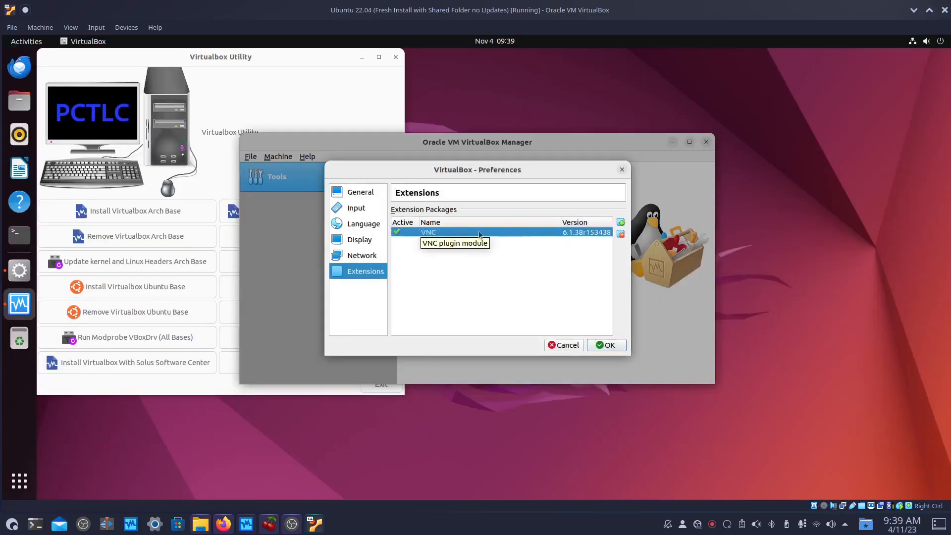
click(565, 345)
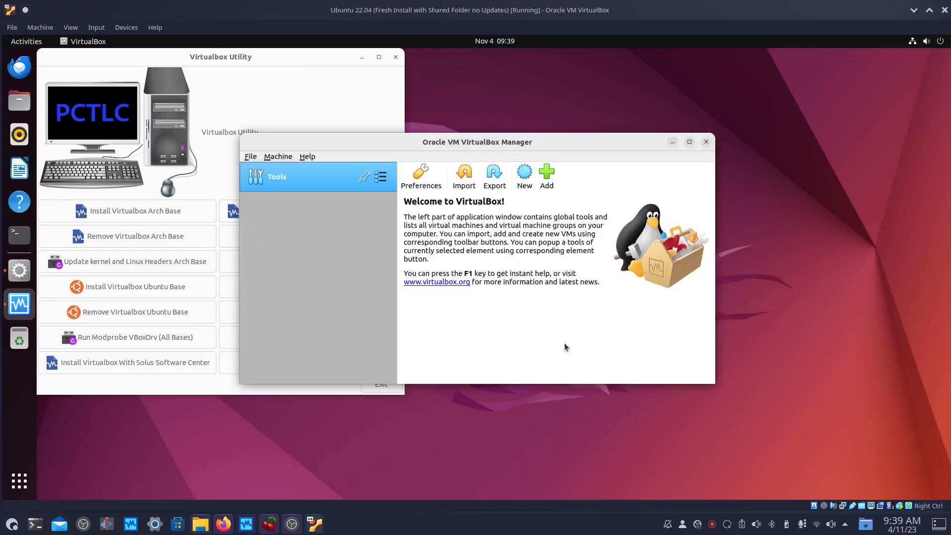
click(706, 142)
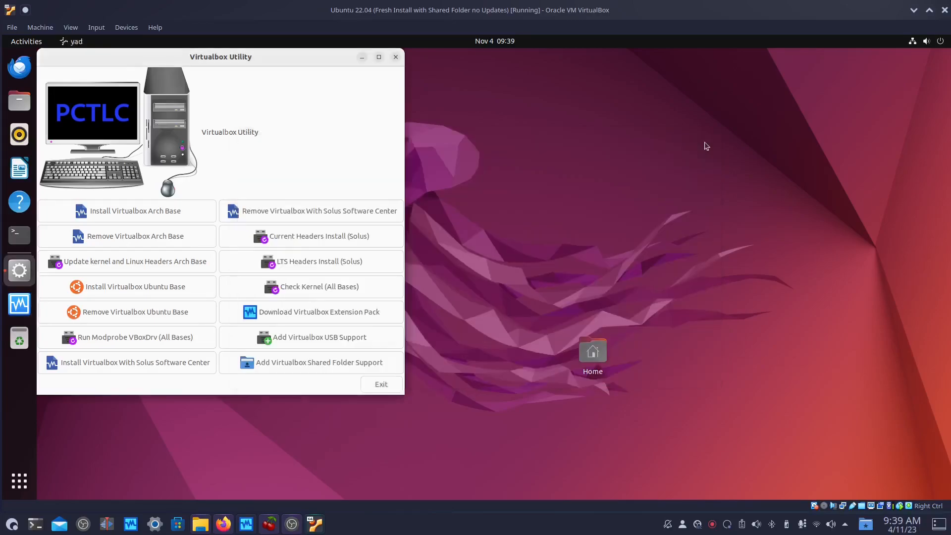
Add VirtualBox USB support and shared folder support from Virtualbox Utility, authorizing each with the sudo password
click(310, 338)
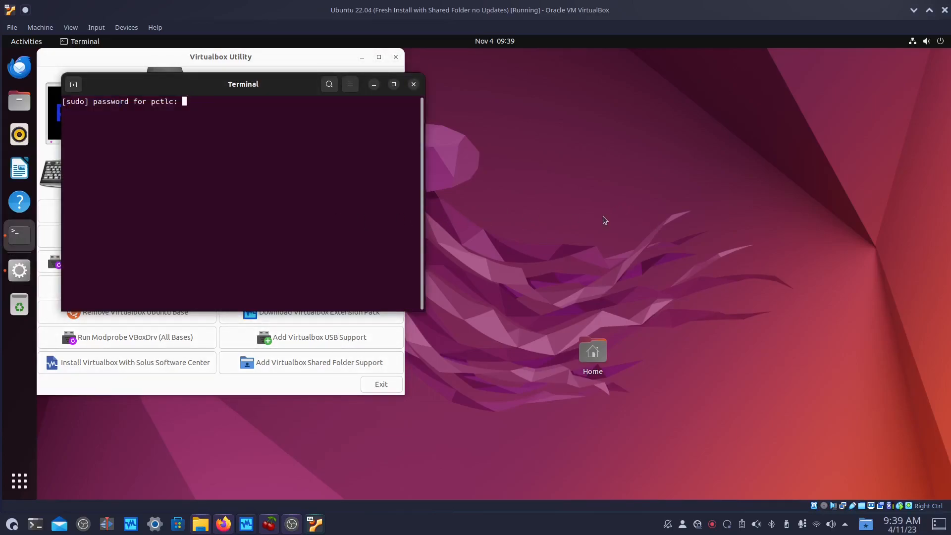
key(Return)
click(413, 84)
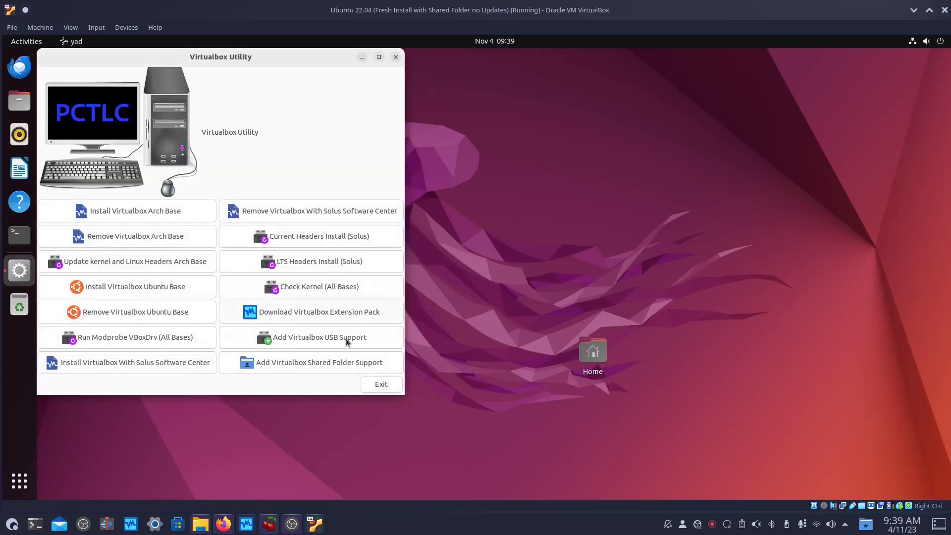
click(293, 364)
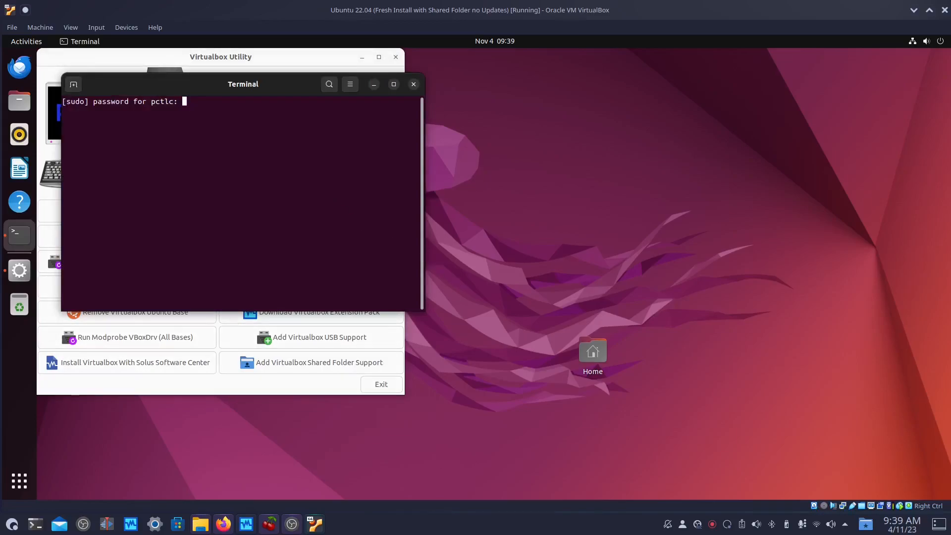
key(Return)
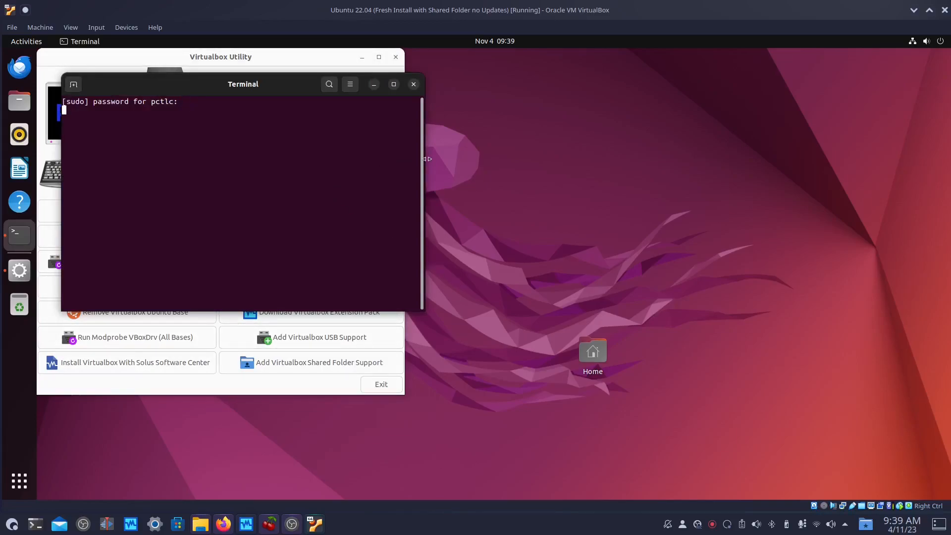
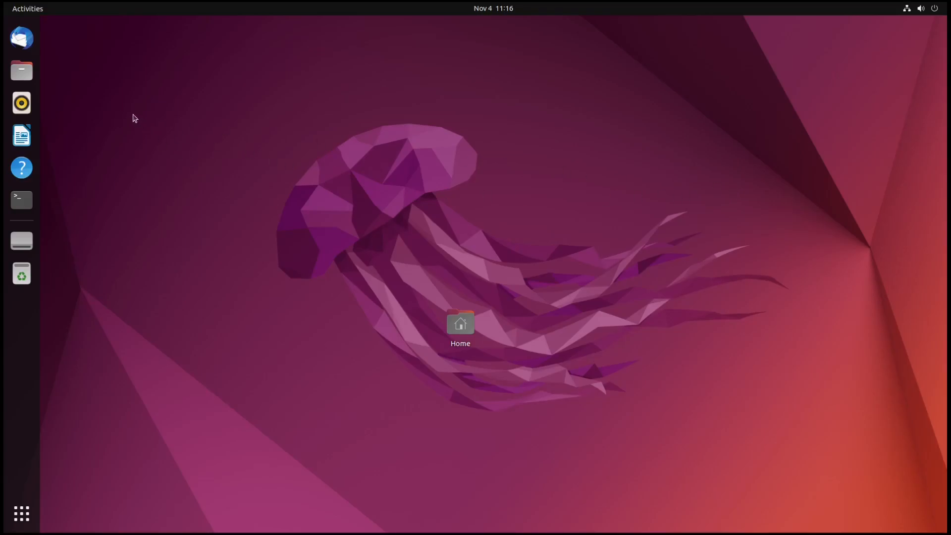
Open the Copy-Yad-Script folder inside Yad-PCTLC in the home directory
click(22, 70)
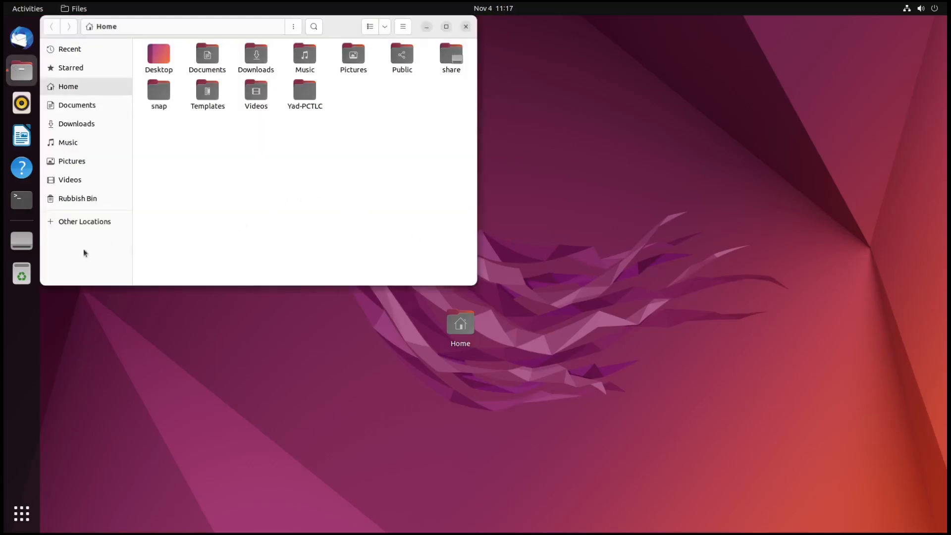
drag(346, 27, 545, 83)
double_click(503, 146)
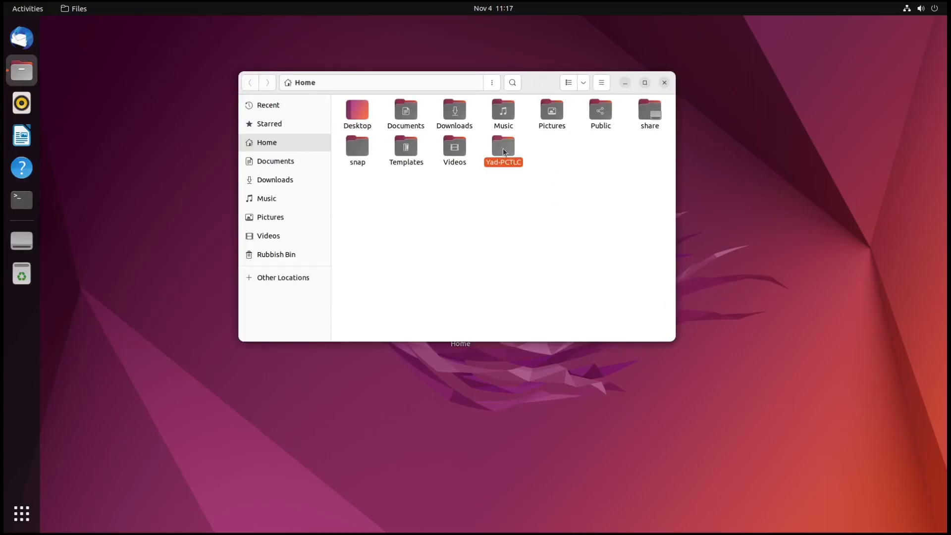
right_click(410, 112)
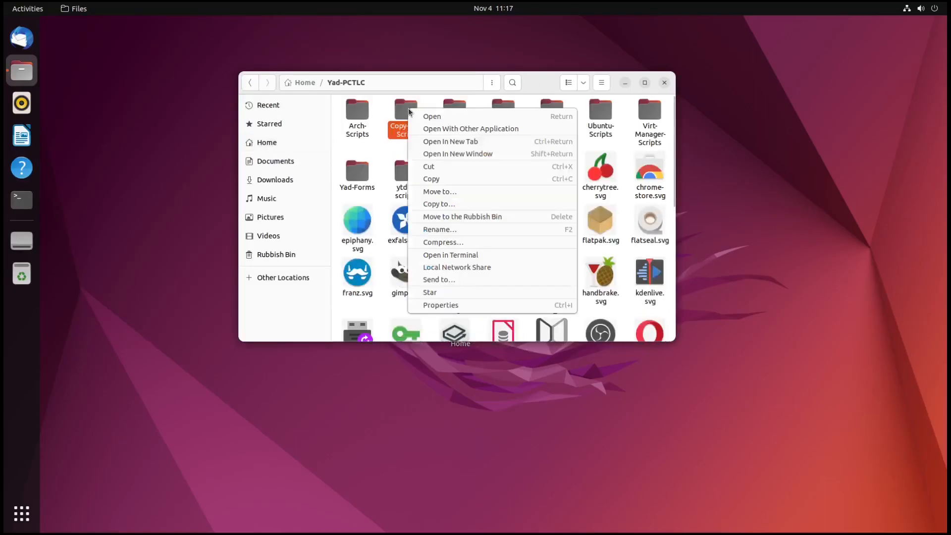
click(424, 118)
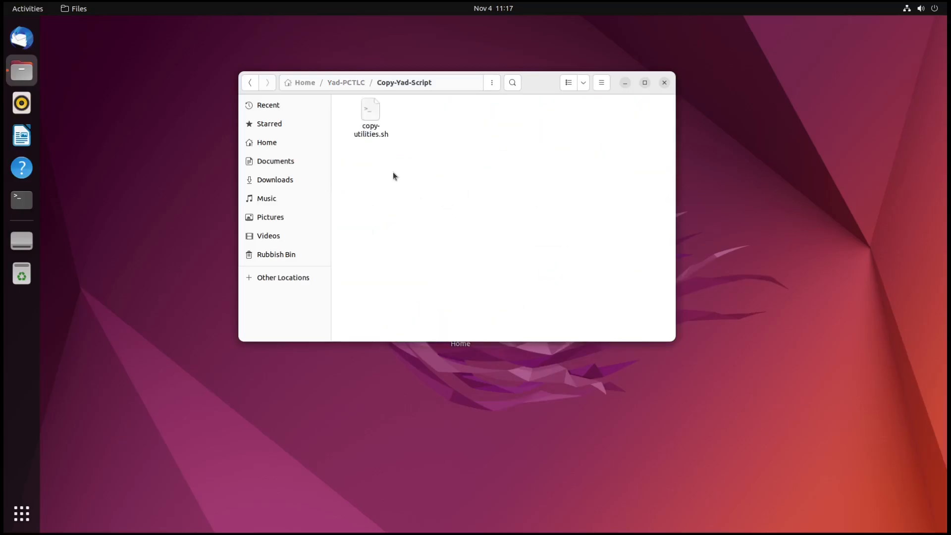
Check in the permissions of copy-utilities.sh whether executing the file as a program is allowed
right_click(370, 113)
click(426, 278)
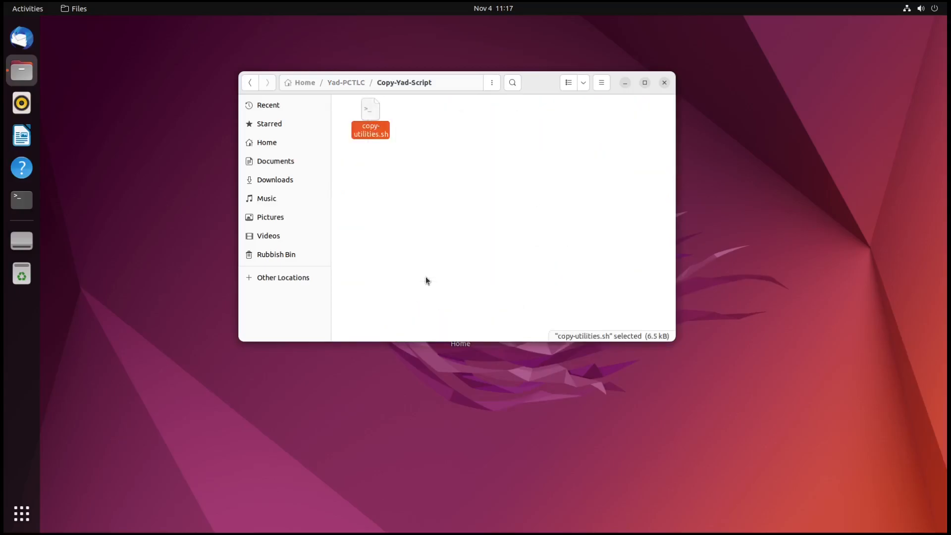
click(456, 119)
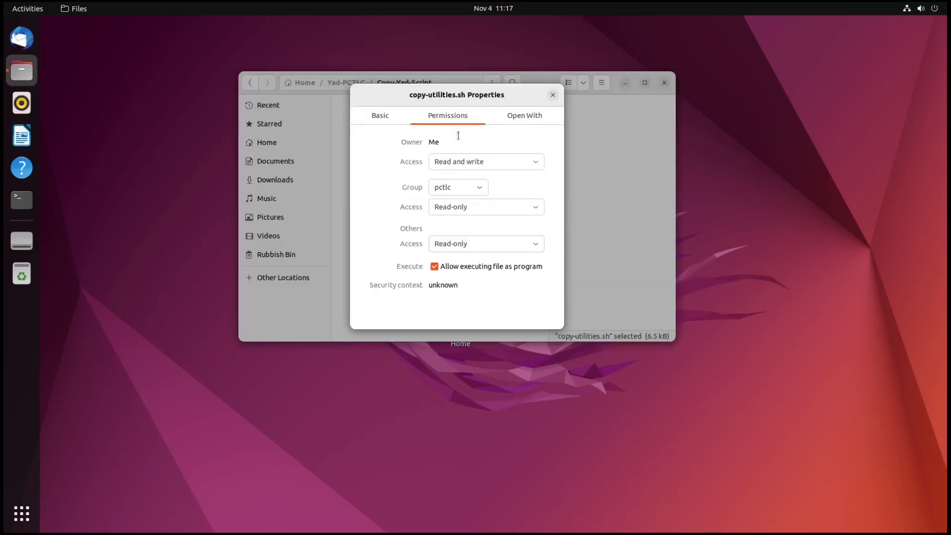
click(553, 94)
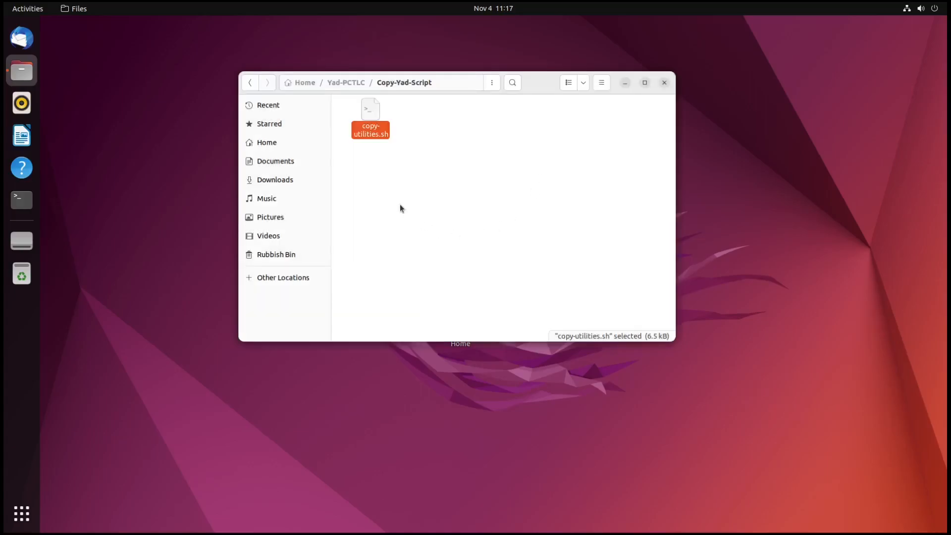
Open a terminal in the Copy-Yad-Script folder and run ./copy-utilities.sh
right_click(400, 193)
click(441, 251)
text(./copy)
key(Tab)
key(Return)
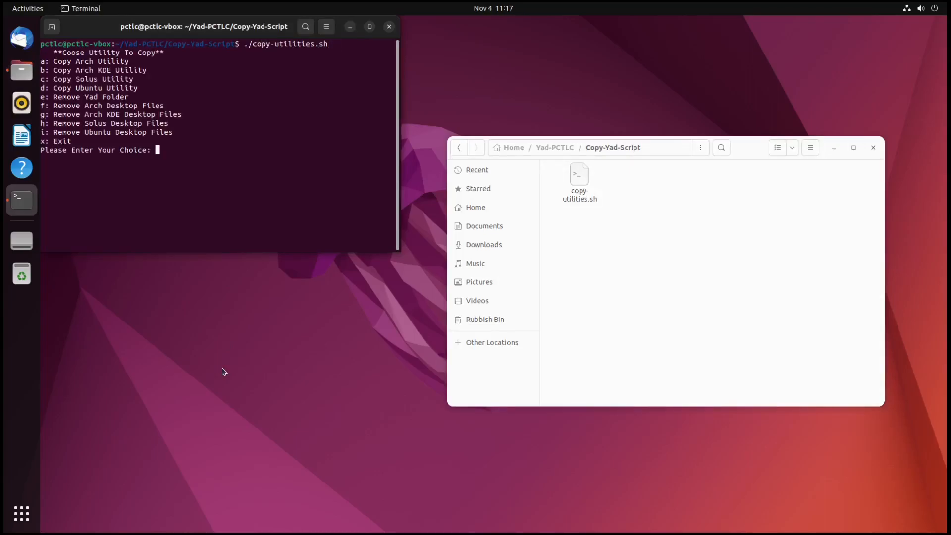
Run option d, Copy Ubuntu Utility, authorizing with the sudo password and declining the package upgrade with n
text(d)
key(Return)
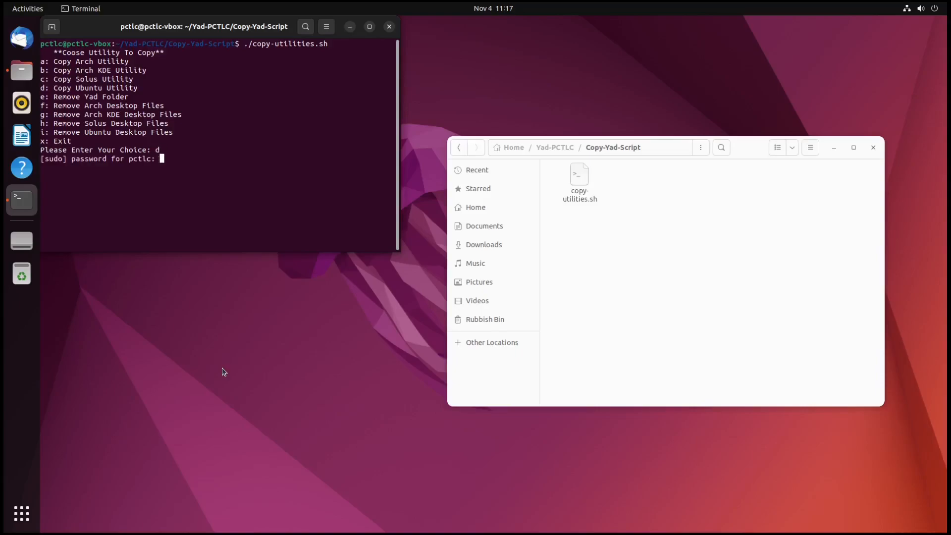
key(Return)
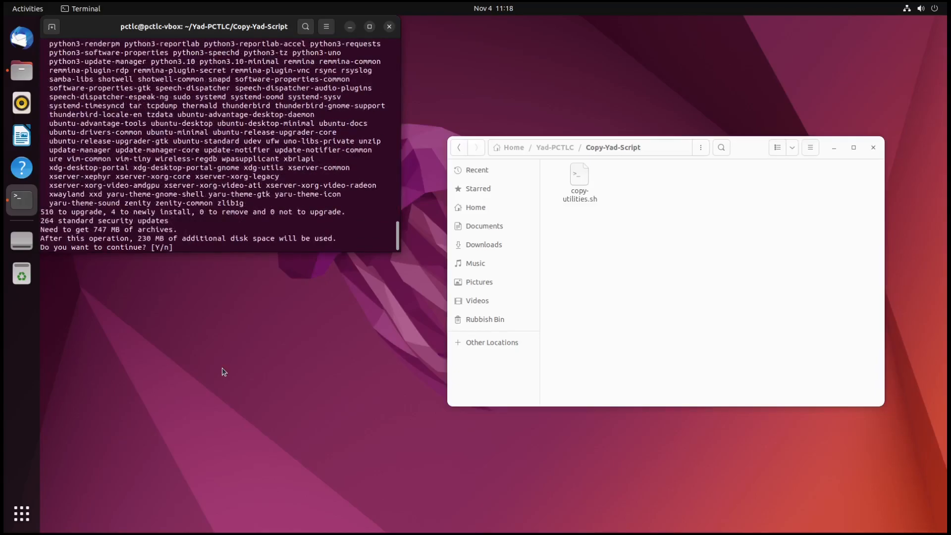
text(n)
key(Return)
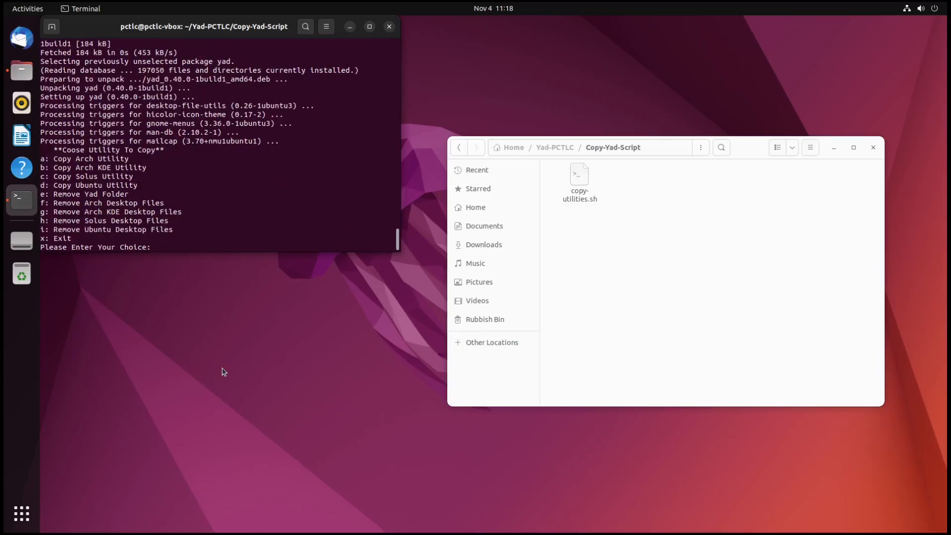
Exit the copy script with option x and close the terminal and file manager windows
text(x)
key(Return)
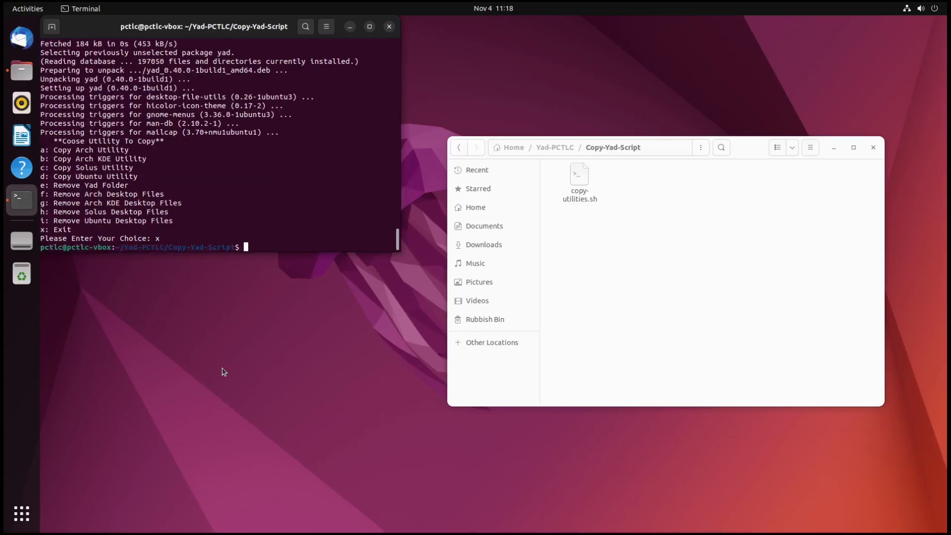
click(390, 26)
click(874, 149)
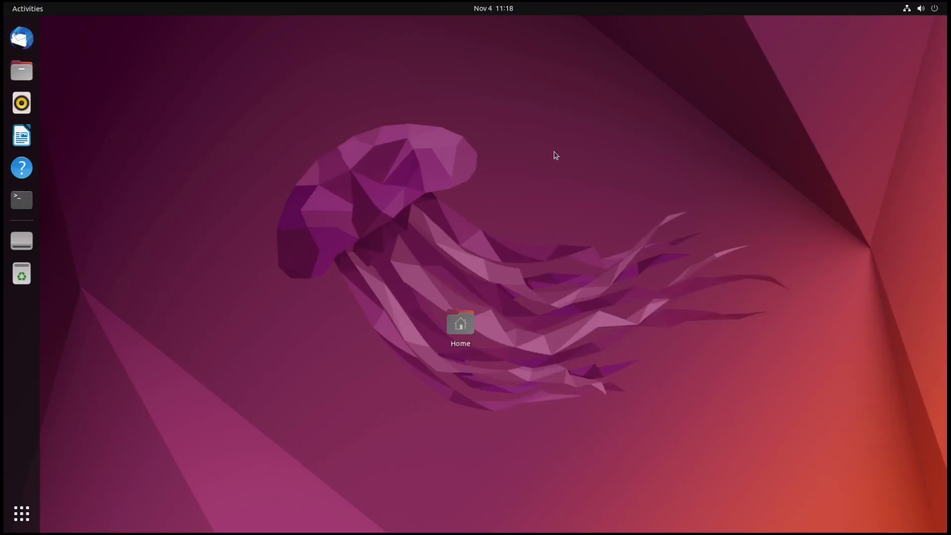
Search the installed applications for "util" and launch Ubuntu Utility
key(super)
text(util)
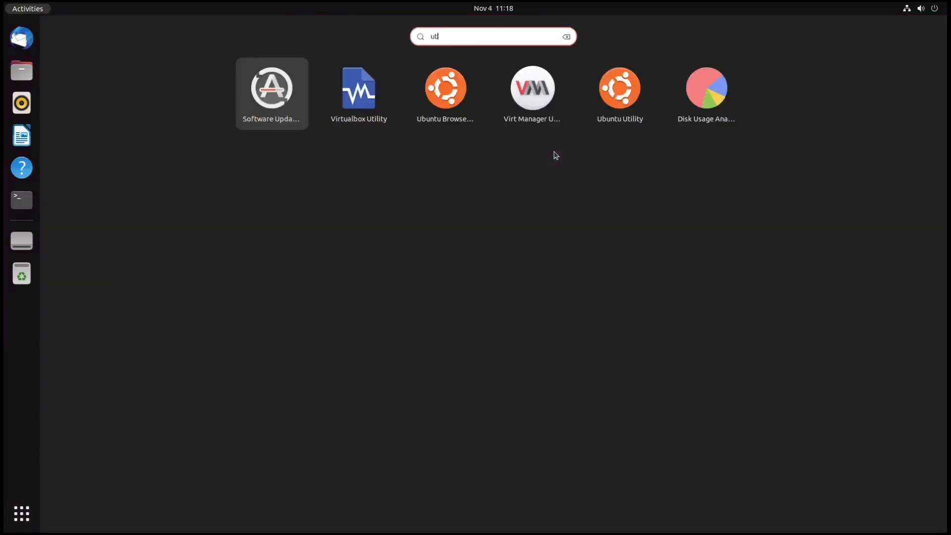
key(Right)
key(Right)
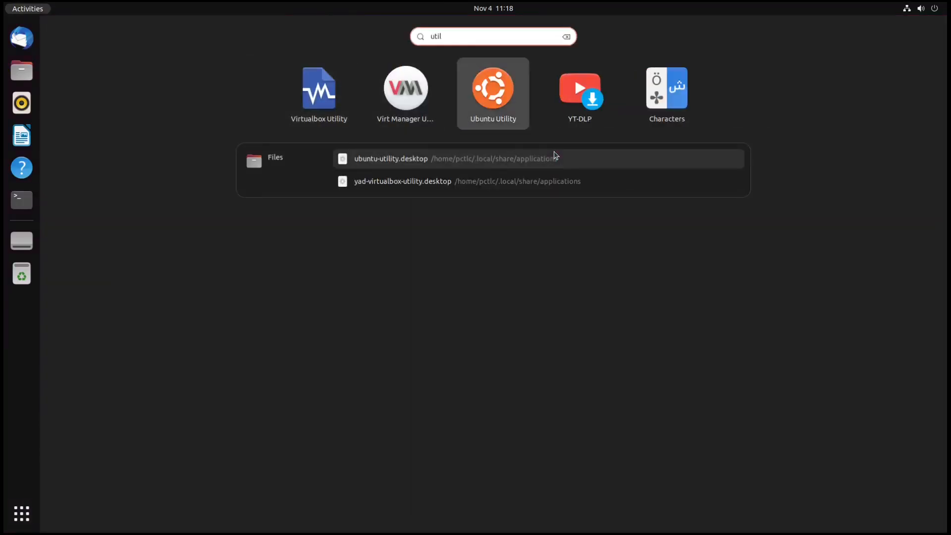
key(Return)
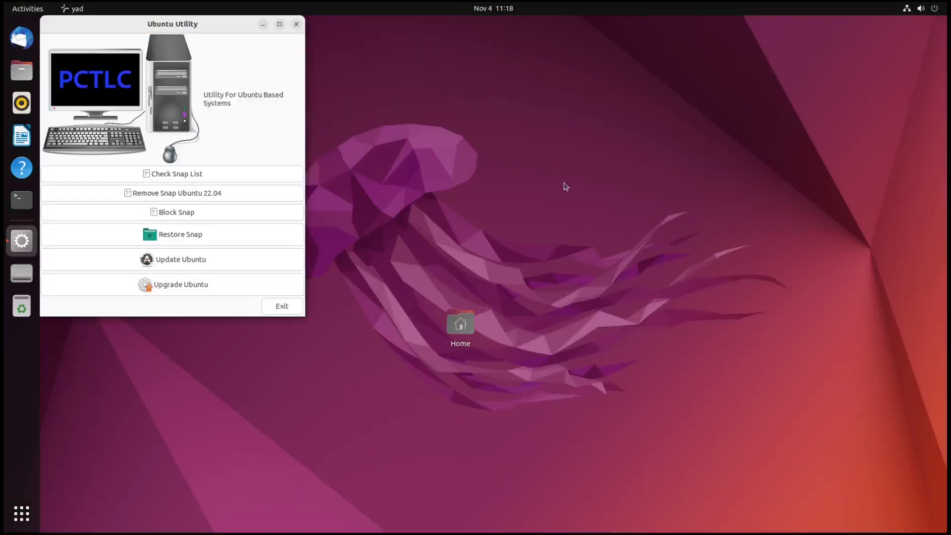
Run Update Ubuntu and Upgrade Ubuntu, authorizing each with the sudo password and accepting the package upgrade
click(229, 258)
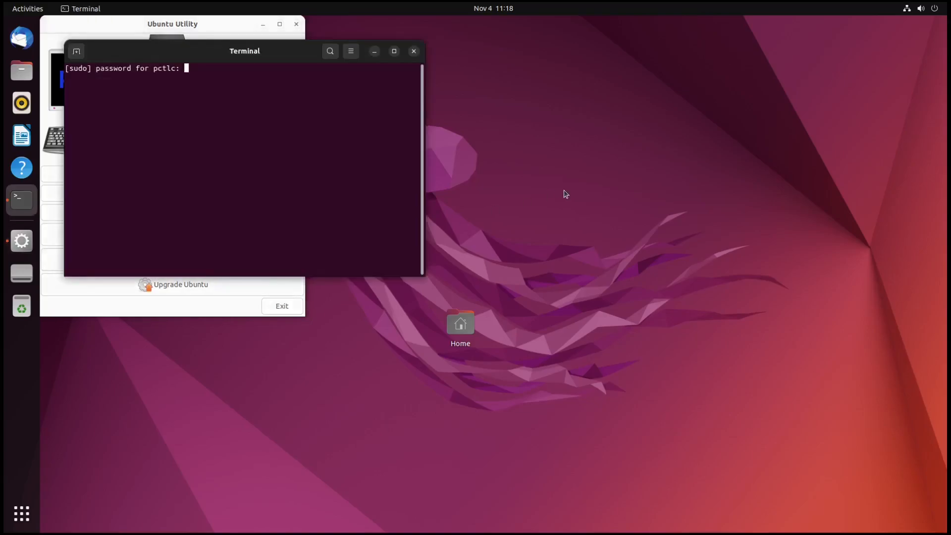
key(Return)
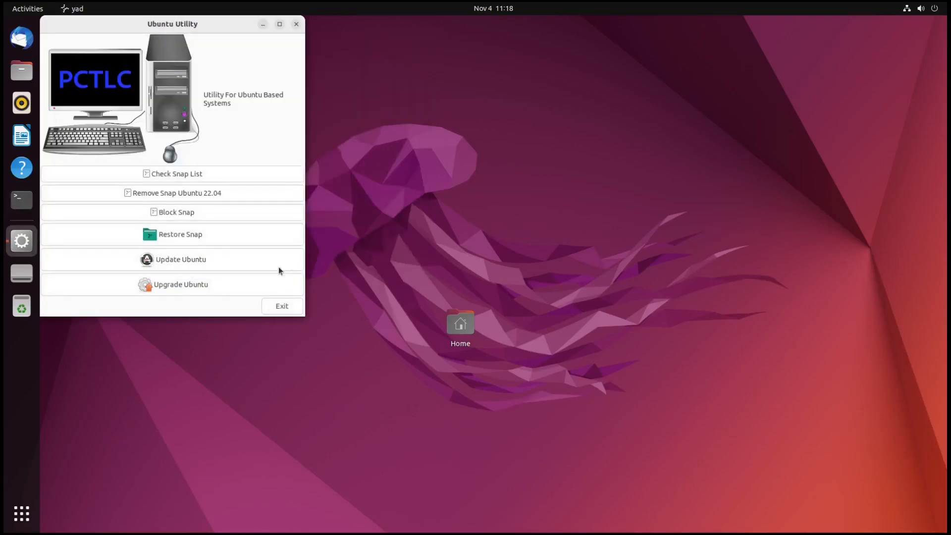
click(178, 284)
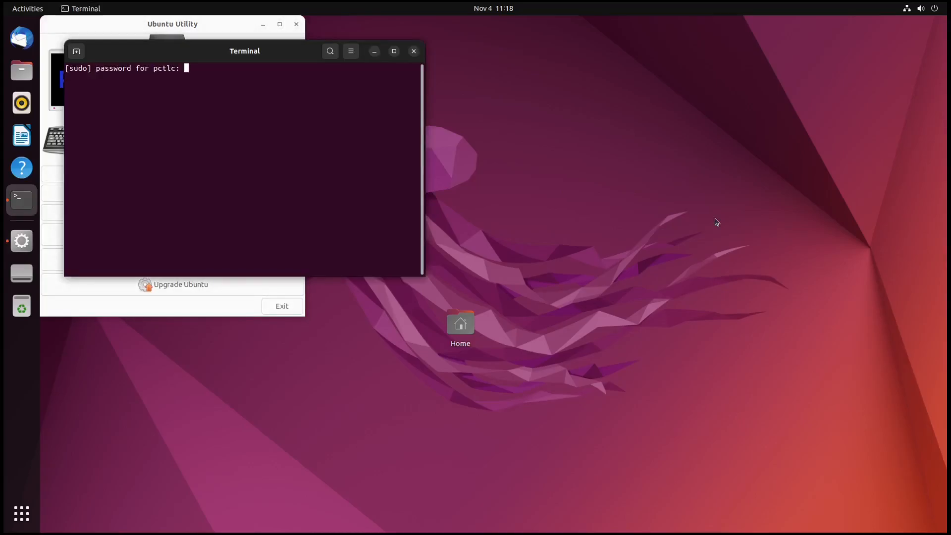
key(Return)
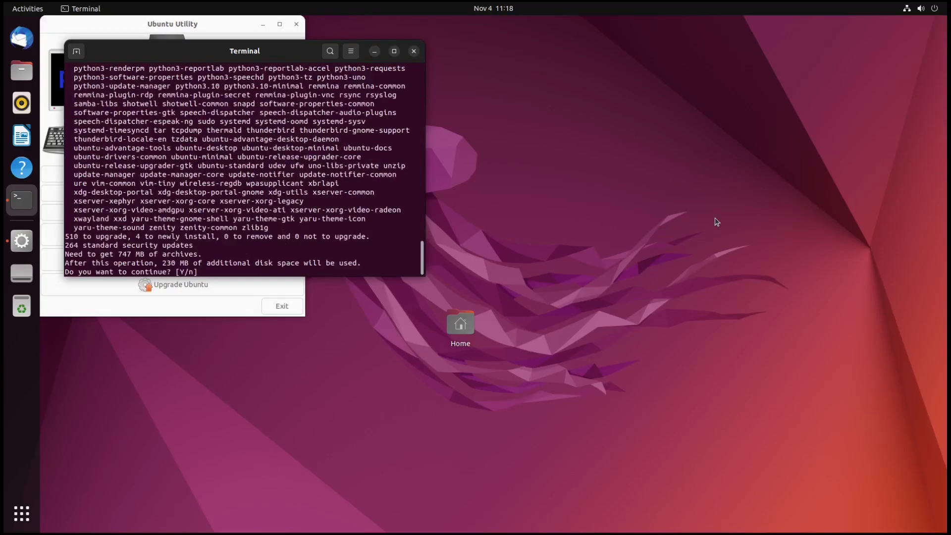
key(Return)
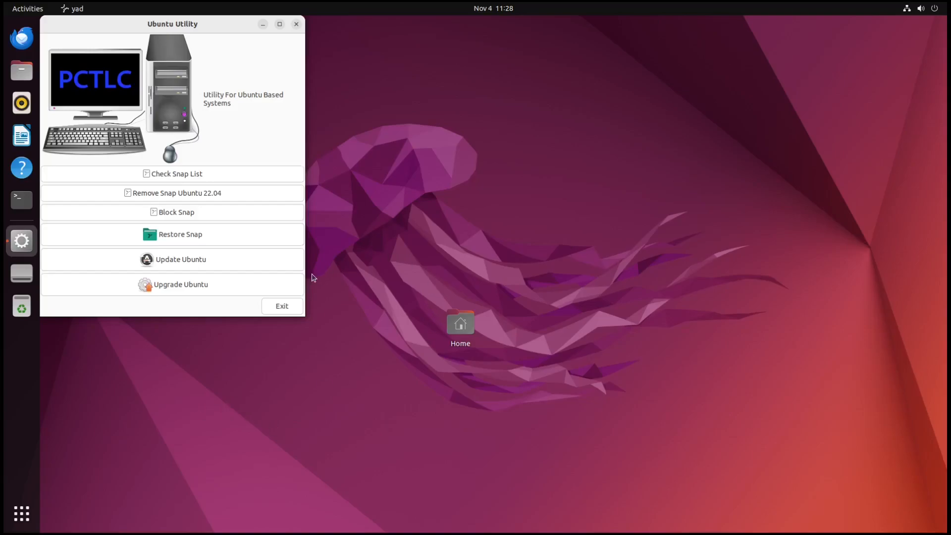
Exit Ubuntu Utility and restart the computer, confirming the restart
click(280, 308)
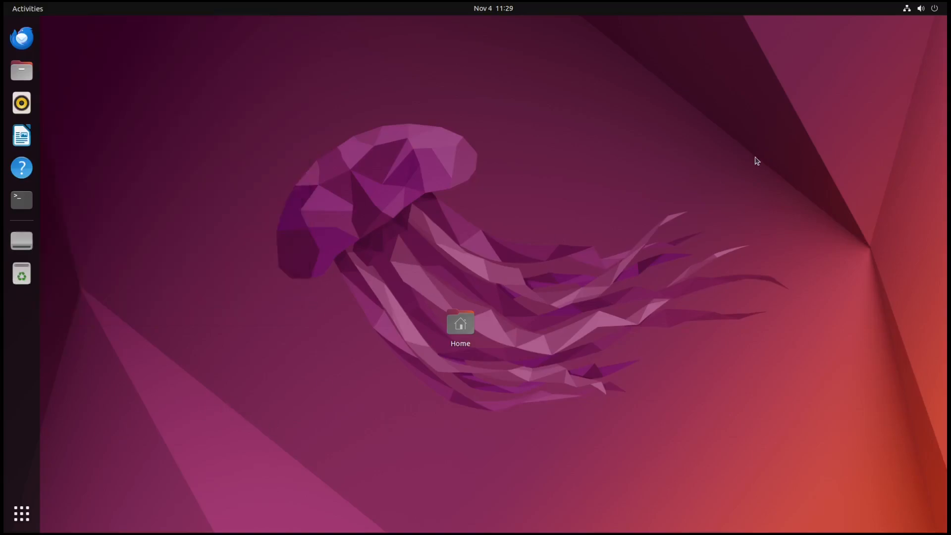
click(921, 8)
click(852, 130)
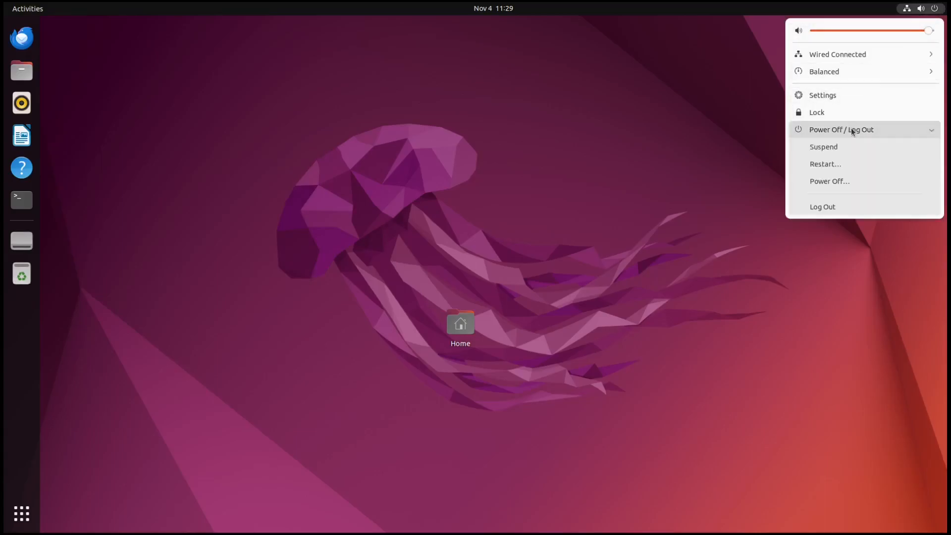
click(831, 164)
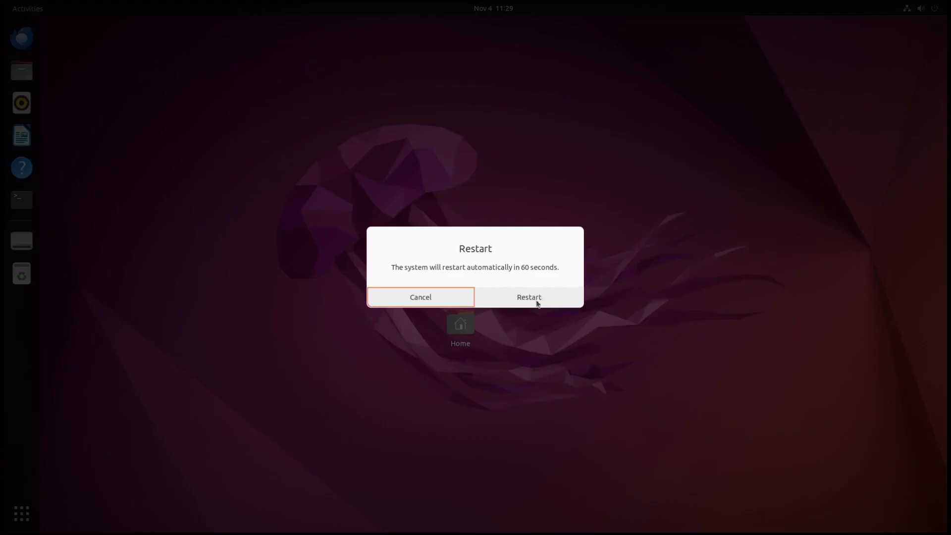
click(521, 299)
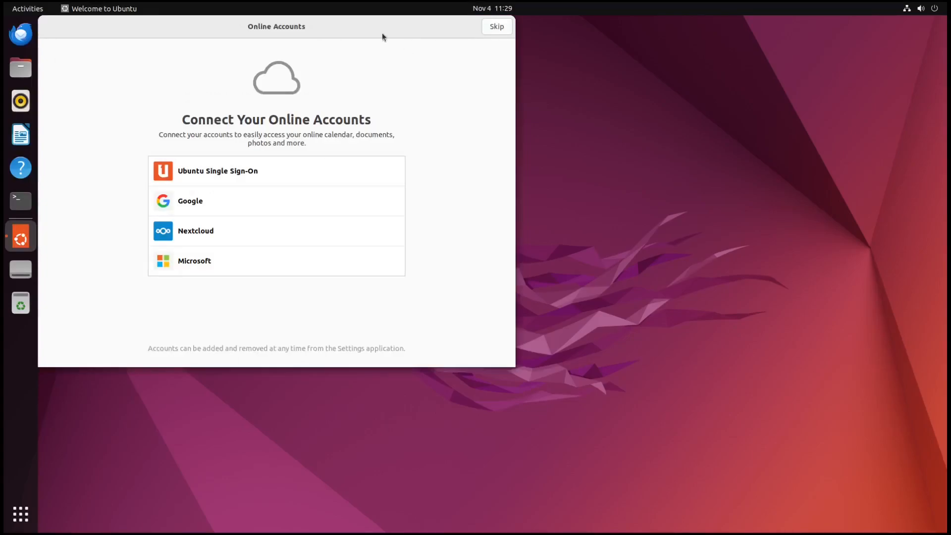
Skip the online accounts setup, check the Yad-PCTLC folder on the share drive, and close the file manager
click(496, 26)
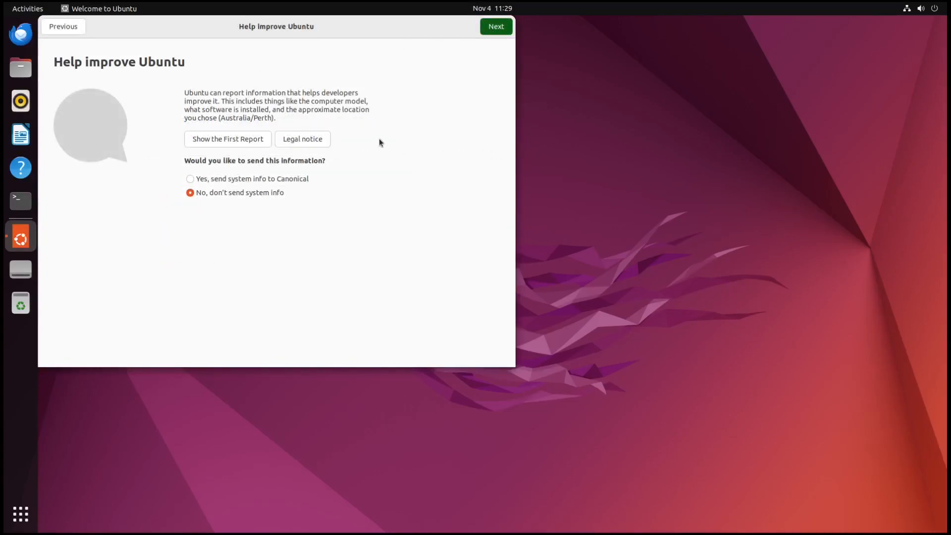
click(20, 68)
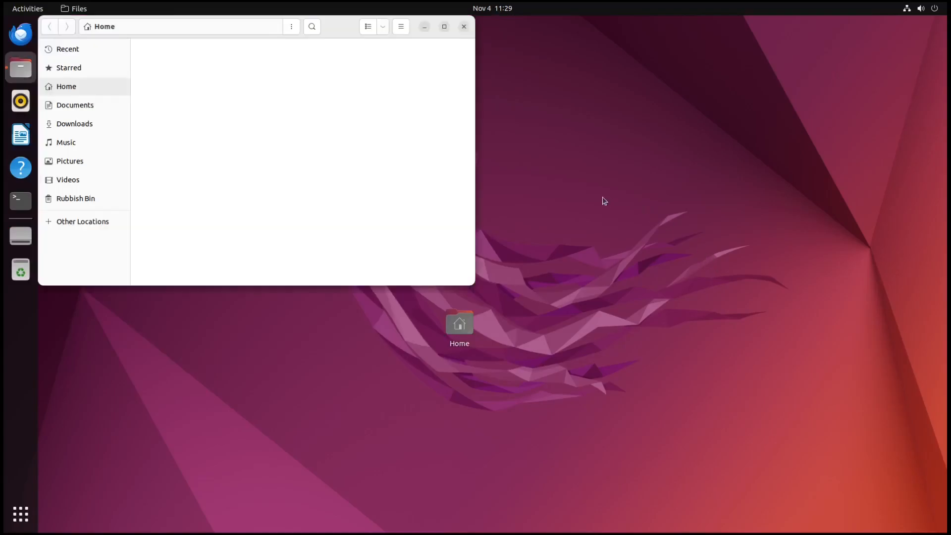
double_click(449, 54)
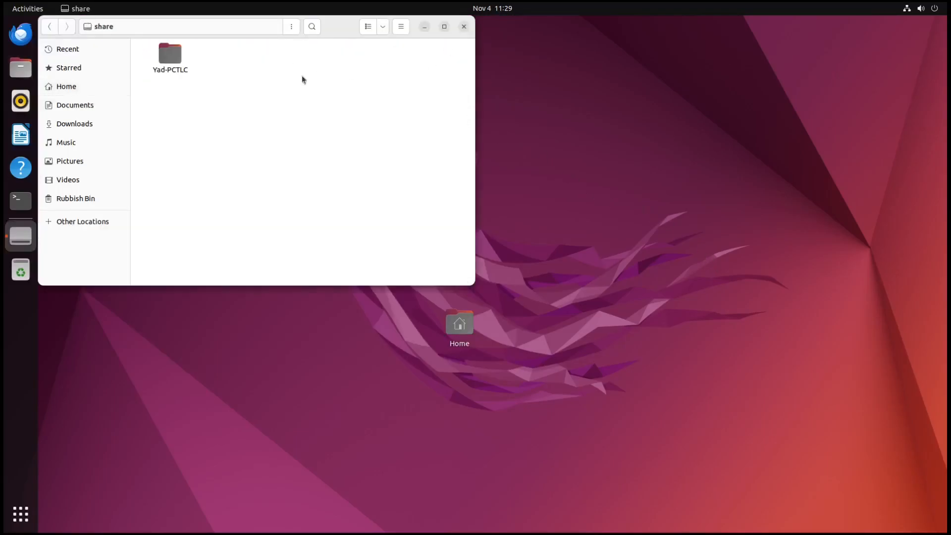
click(464, 26)
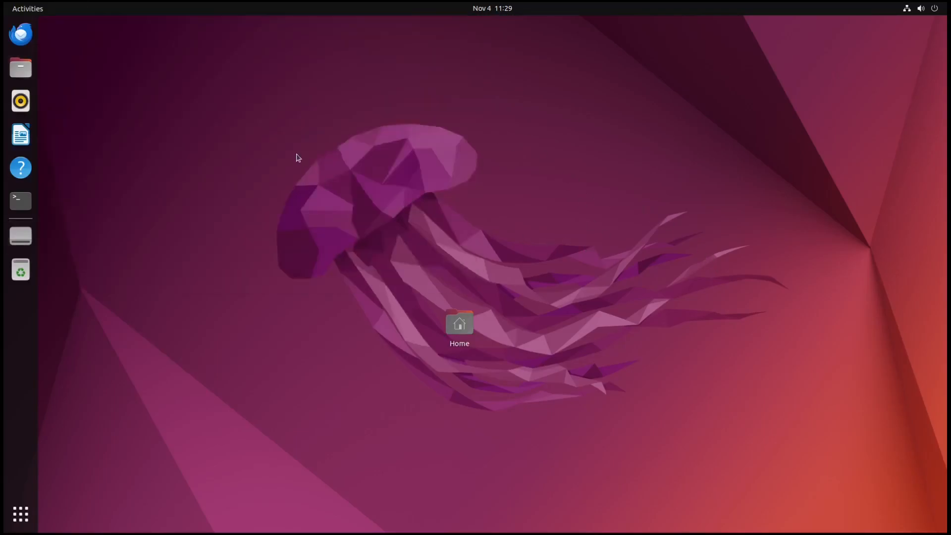
Search the applications for "util" and launch Ubuntu Utility after the restart
key(super)
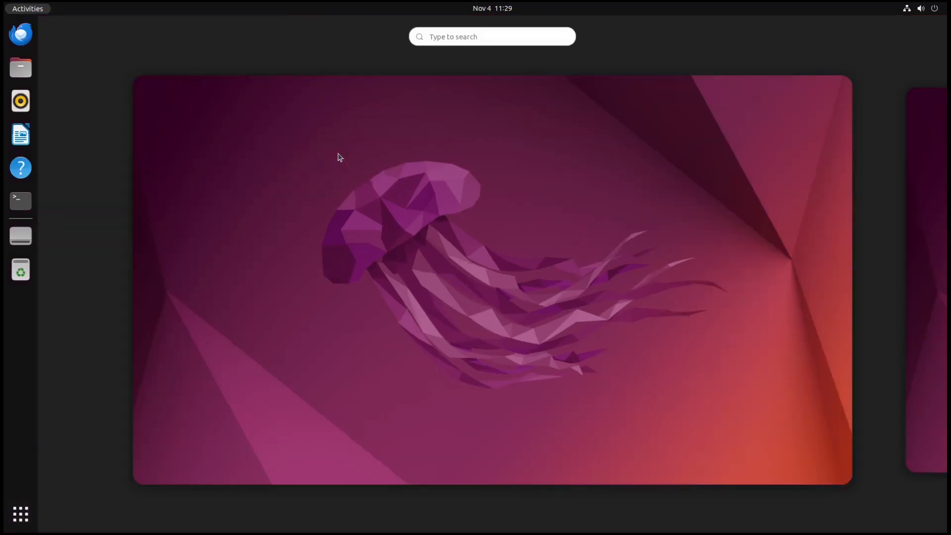
text(util)
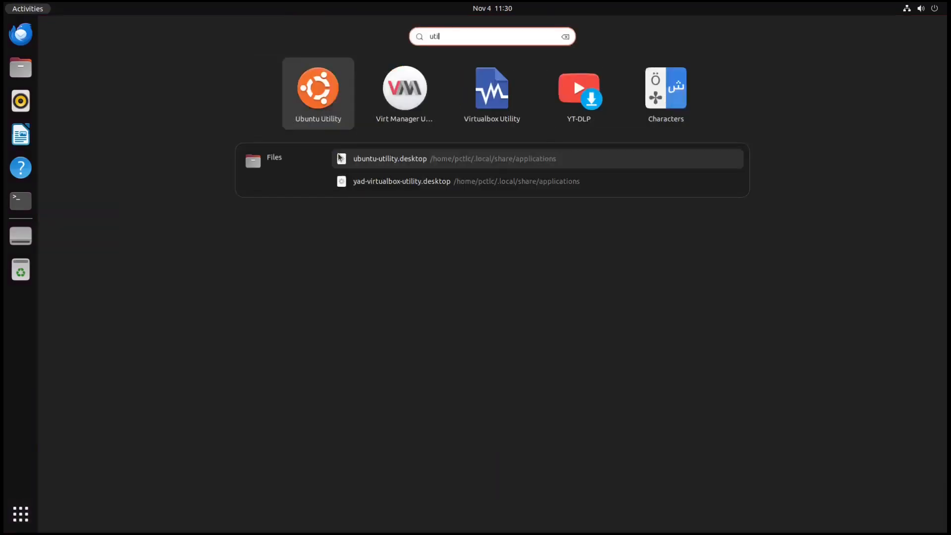
key(Return)
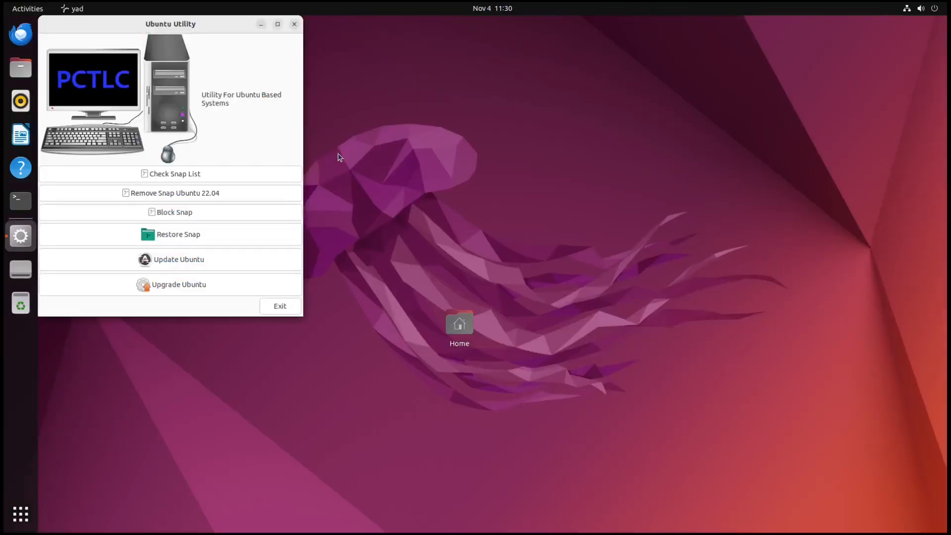
Run Update Ubuntu and Upgrade Ubuntu again, entering the sudo password for each
click(200, 256)
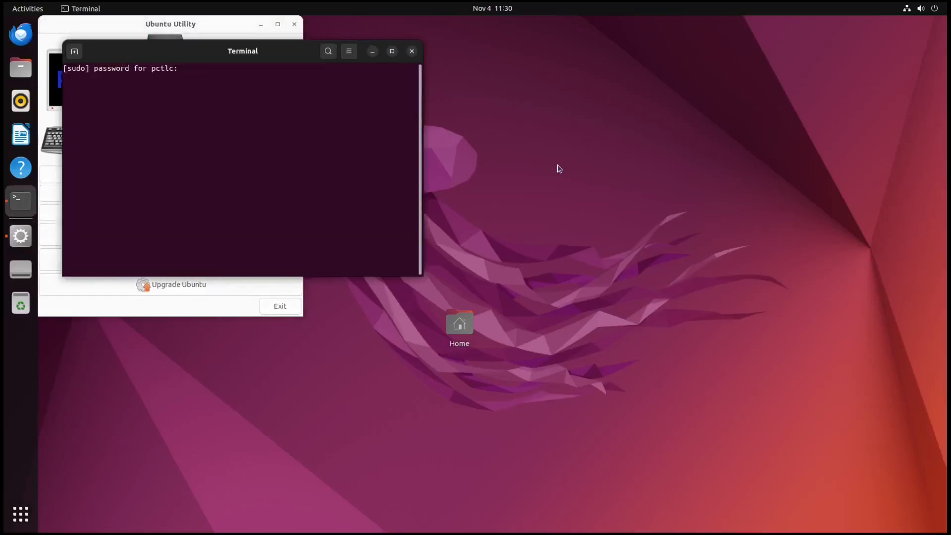
key(Return)
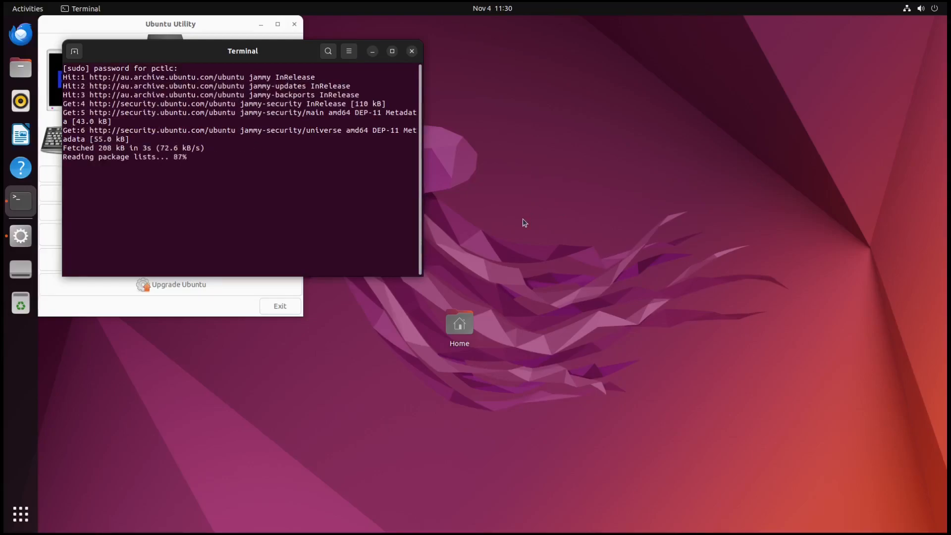
click(210, 290)
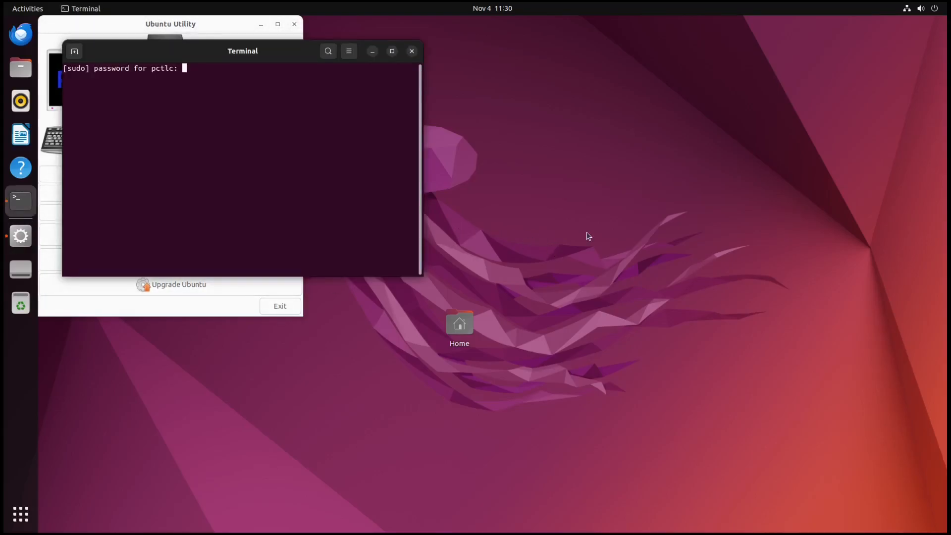
key(Return)
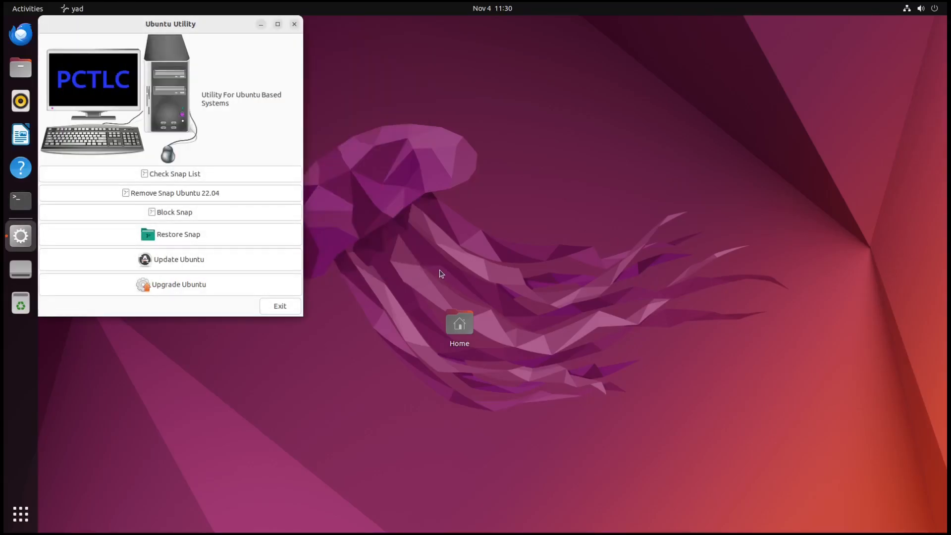
Check the installed snap list, then run Remove Snap Ubuntu 22.04, authorizing it with the sudo password
click(174, 175)
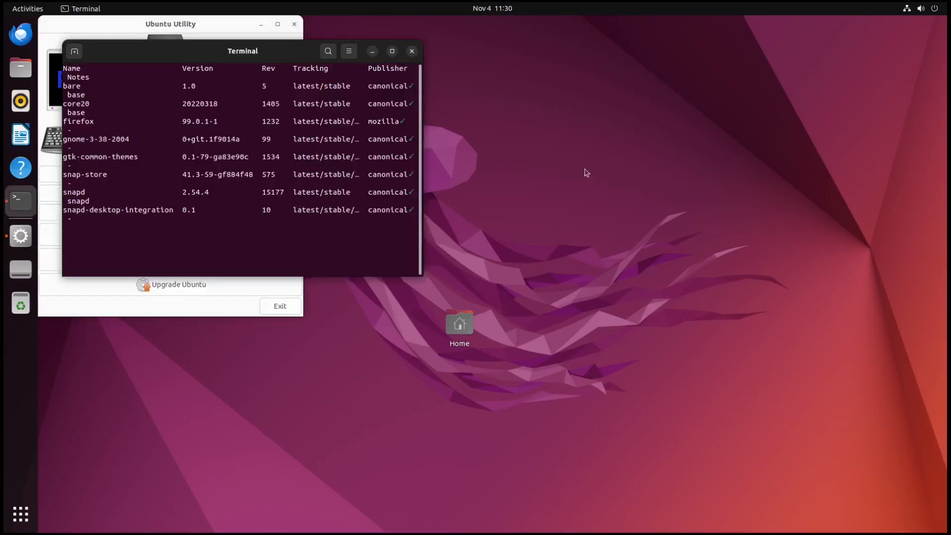
double_click(280, 50)
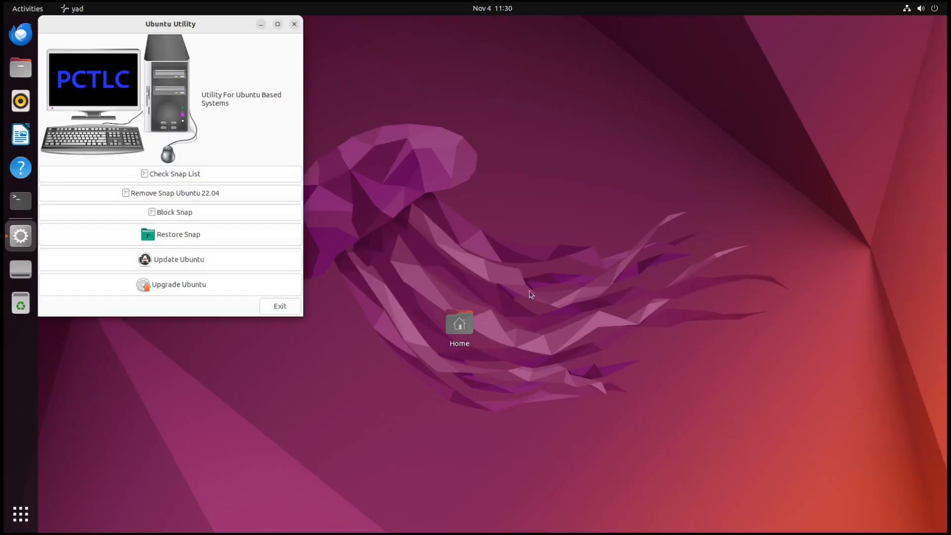
click(217, 199)
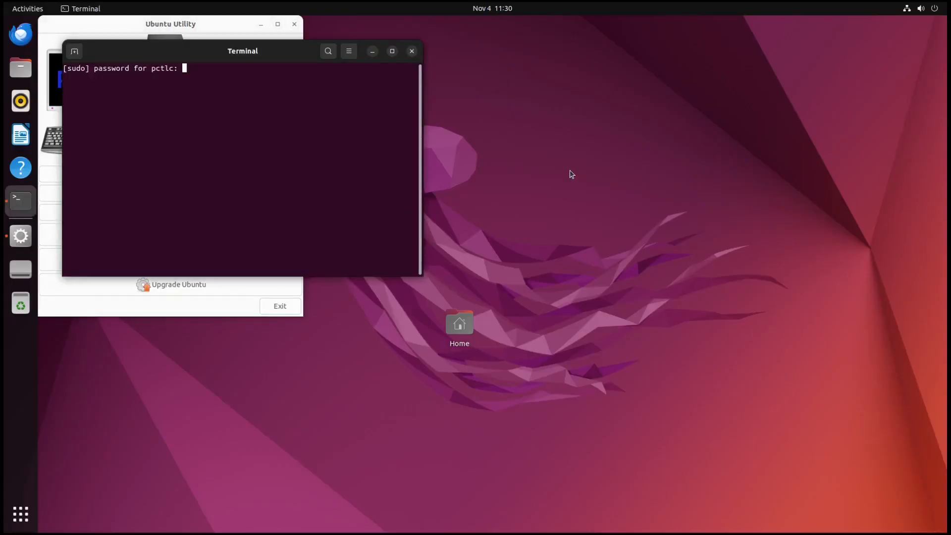
key(Return)
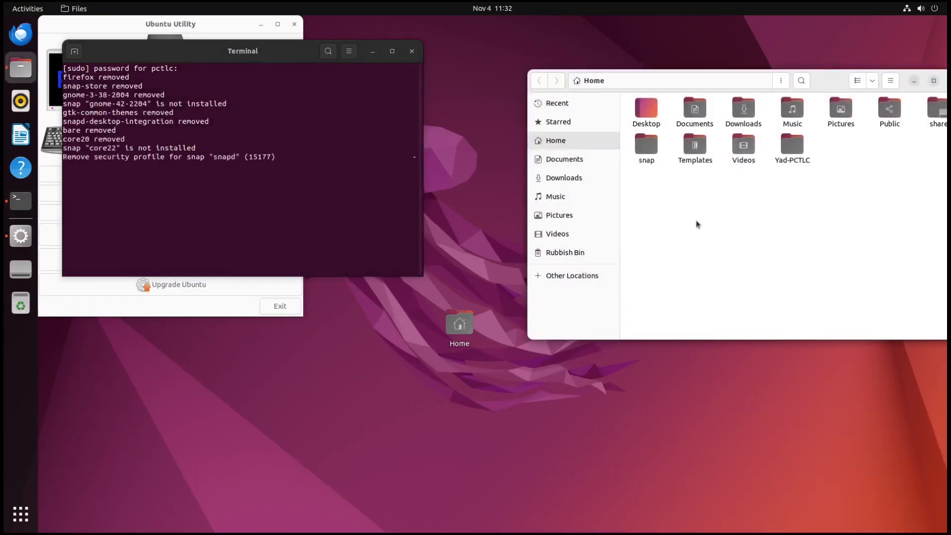
Browse to /etc/apt/preferences.d in the file manager, recheck the snap list, and close the terminal
click(577, 276)
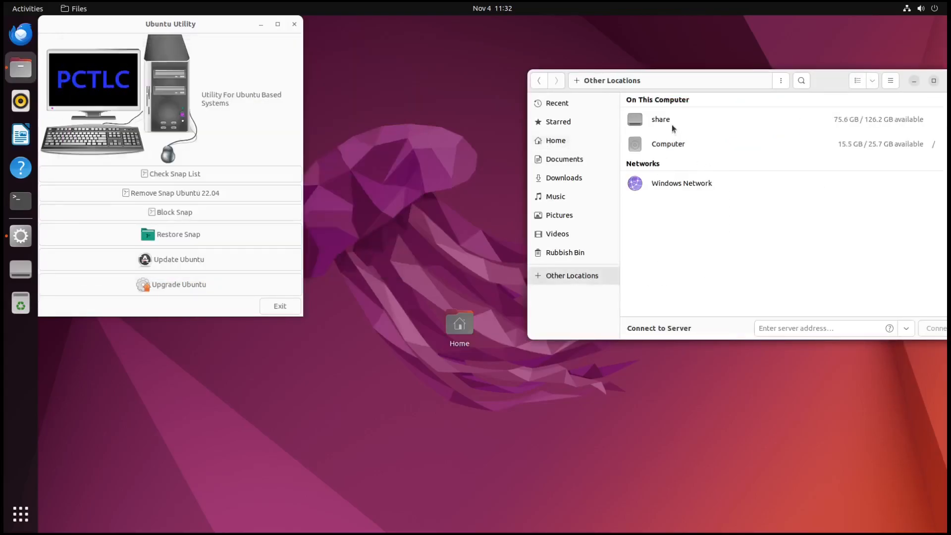
click(206, 173)
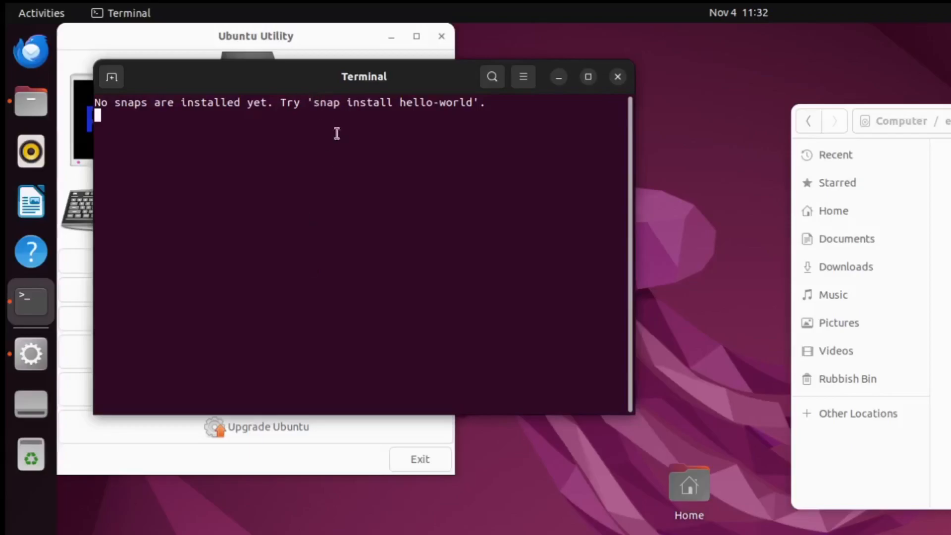
click(617, 77)
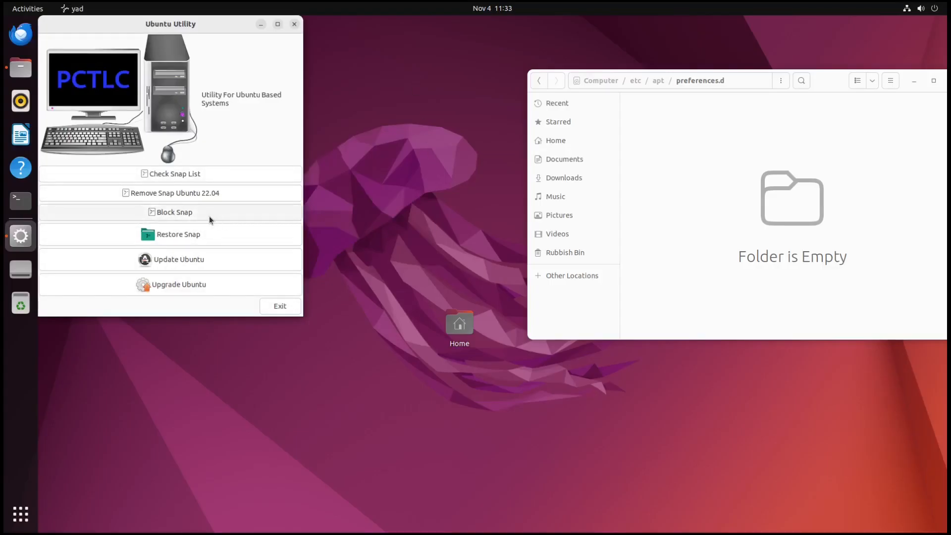
Run Block Snap with the sudo password, then close the preferences.d folder and exit Ubuntu Utility
click(189, 213)
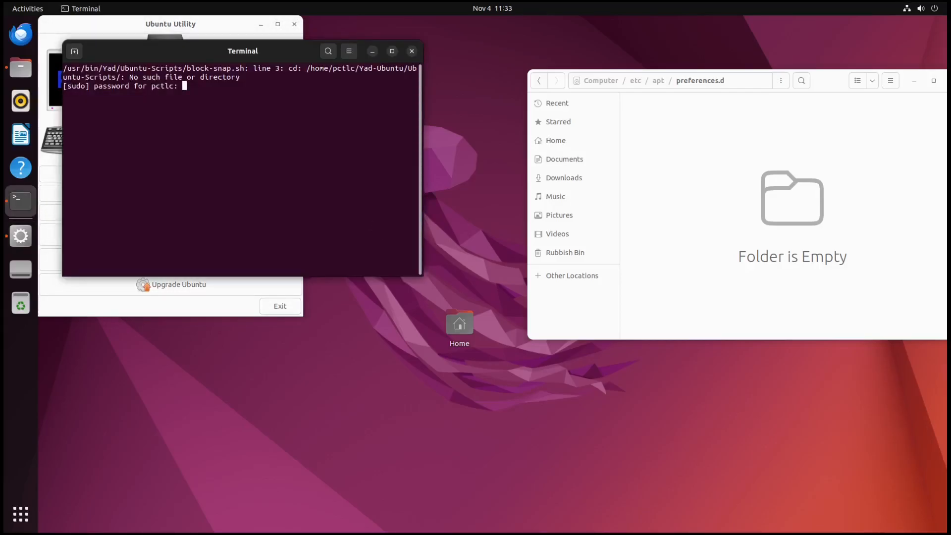
key(Return)
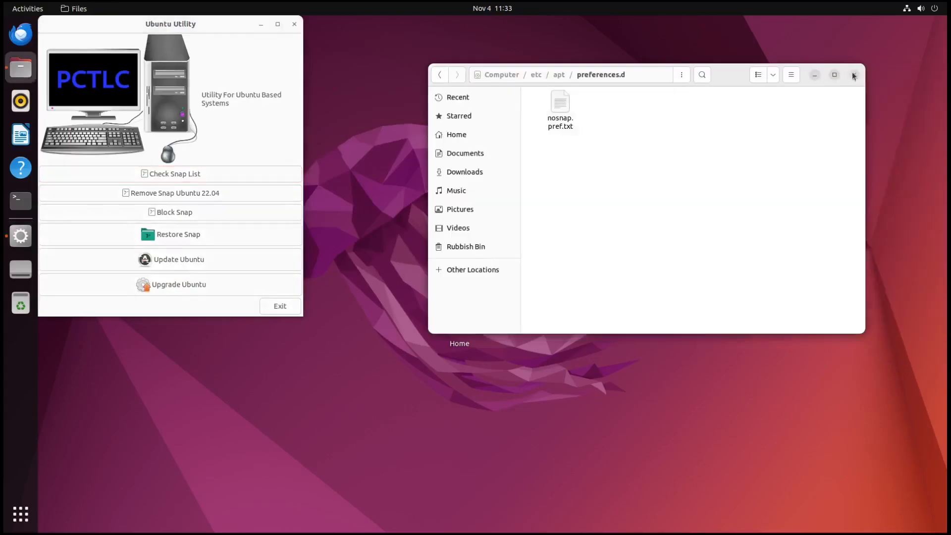
click(854, 76)
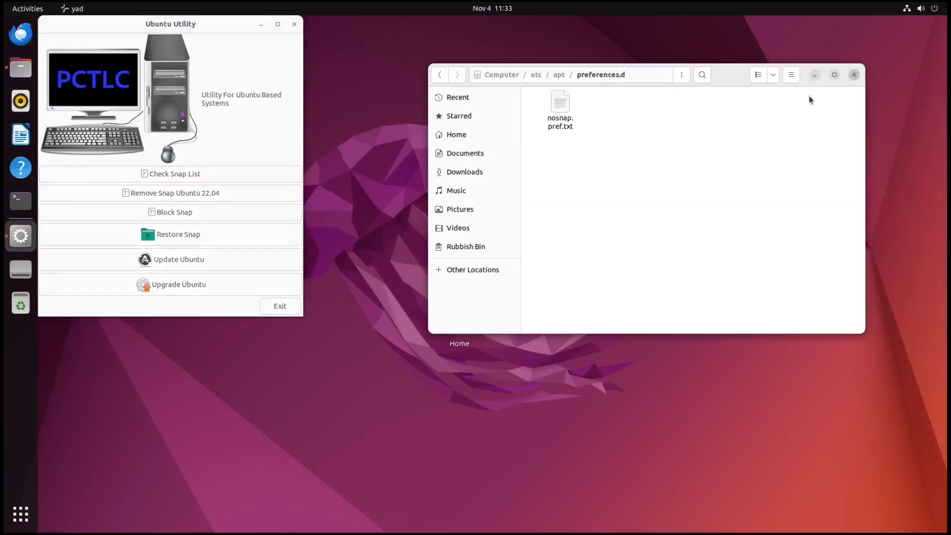
click(289, 309)
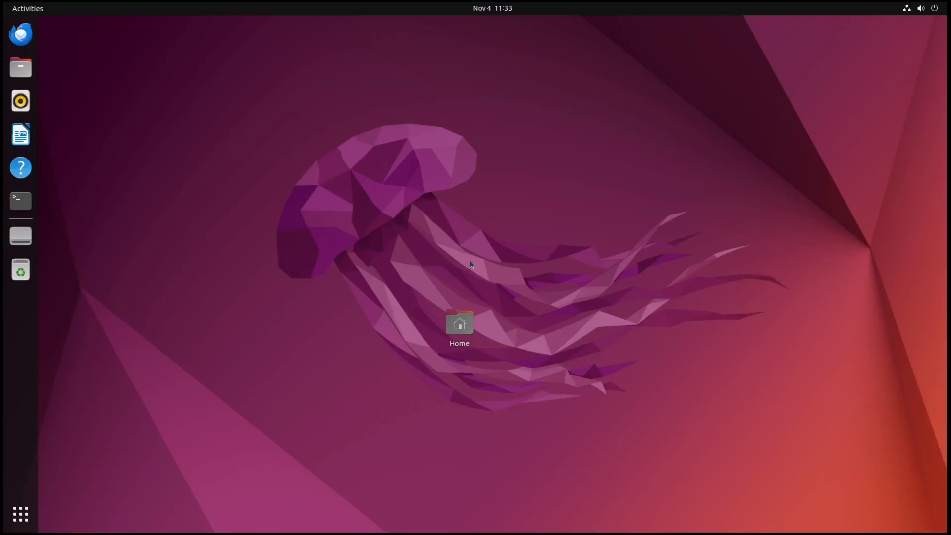
Search the applications for "brow", launch the Ubuntu browser installer, and install Firefox, authorizing with the sudo password
key(super)
text(brow)
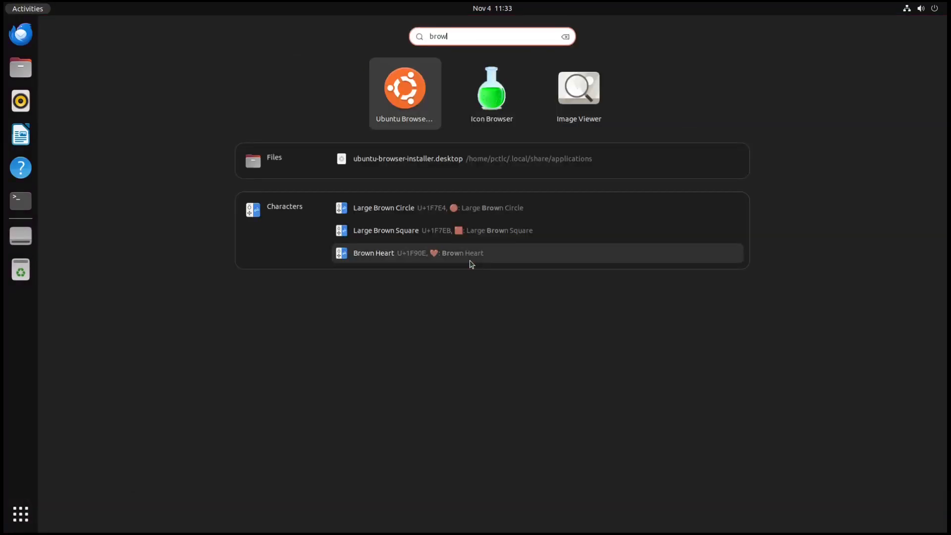
key(Return)
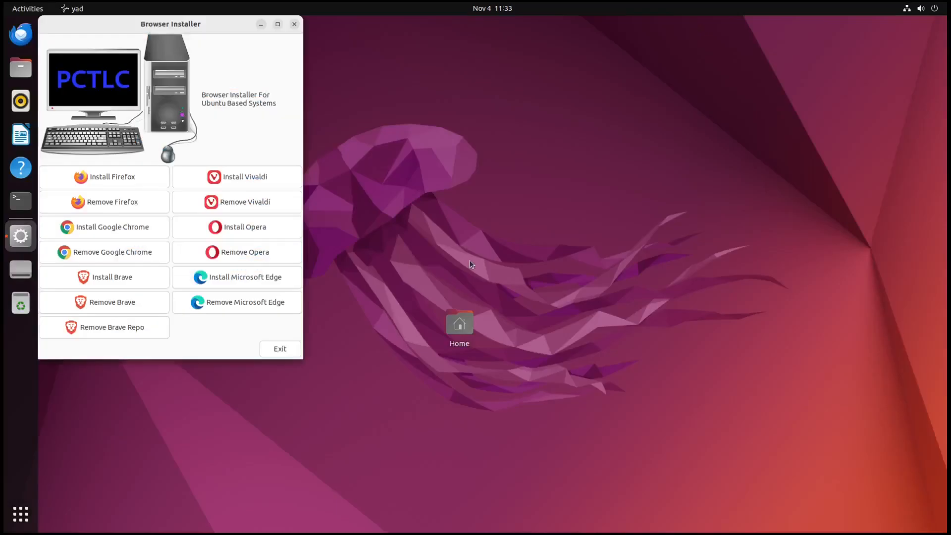
click(98, 179)
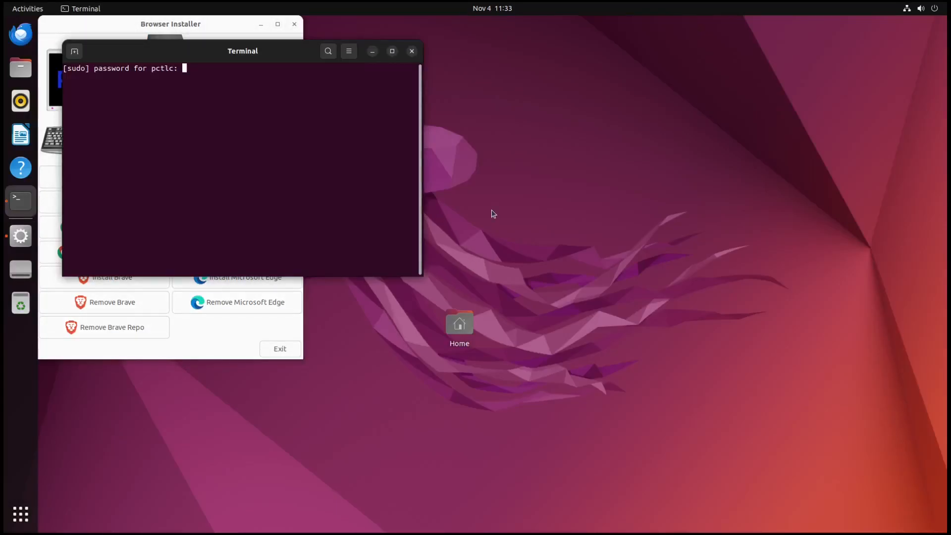
key(Return)
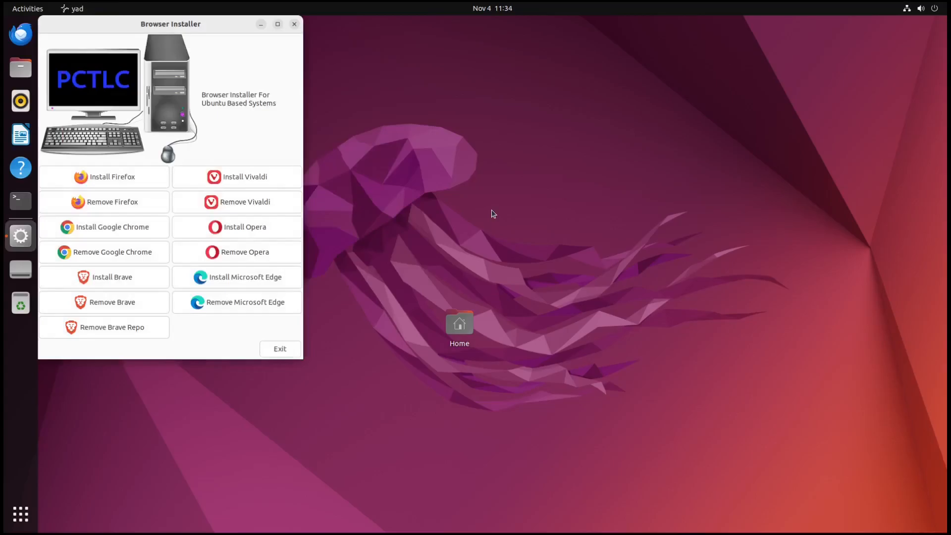
Search the applications for "fire", launch Firefox Stable, close its window, and exit the Browser Installer
key(super)
text(fire)
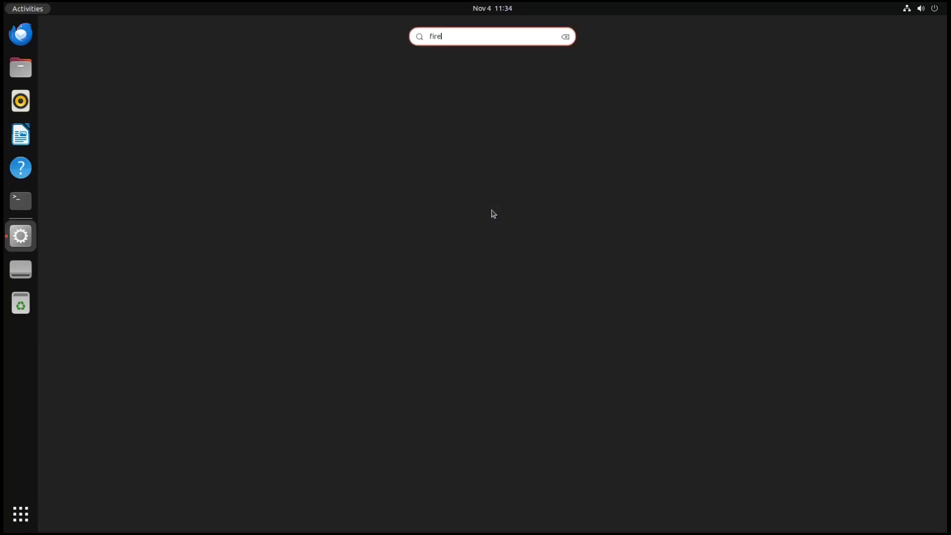
key(BackSpace)
key(BackSpace)
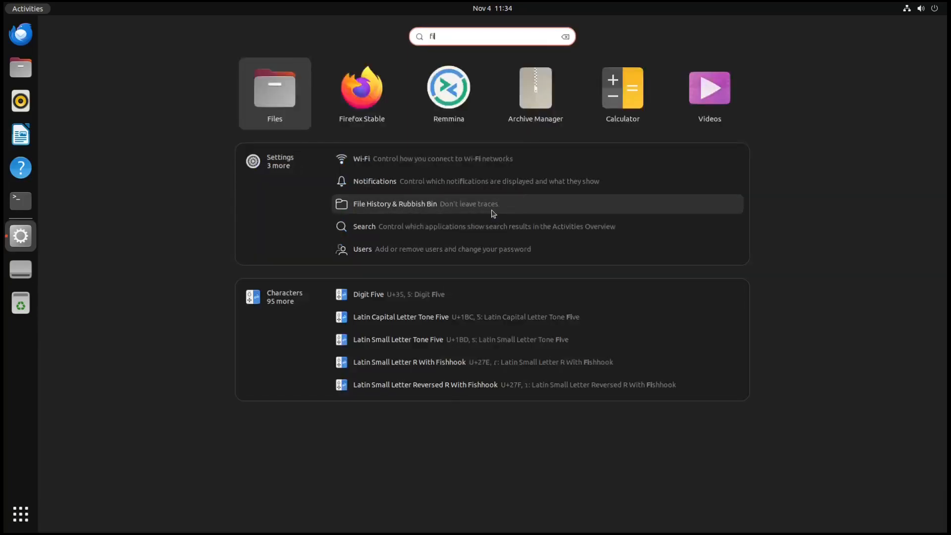
key(BackSpace)
text(ire)
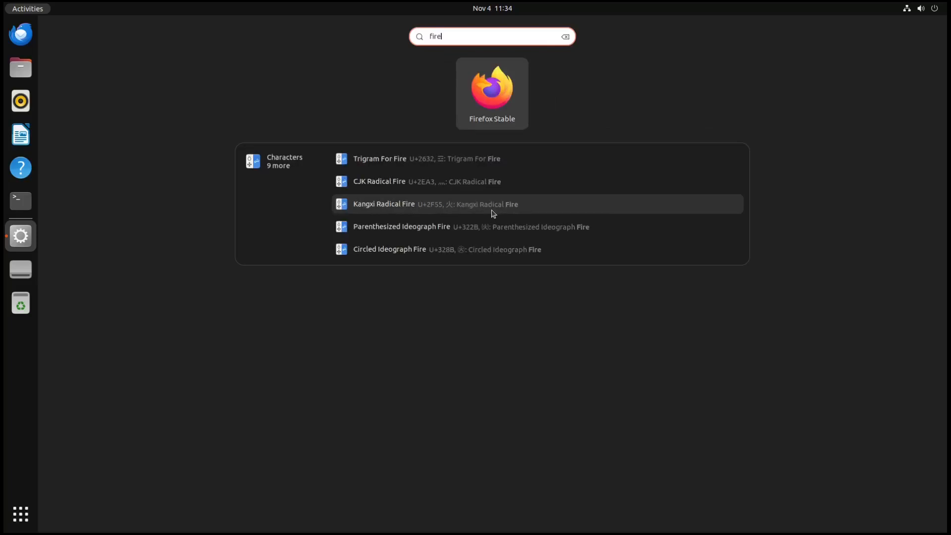
key(Return)
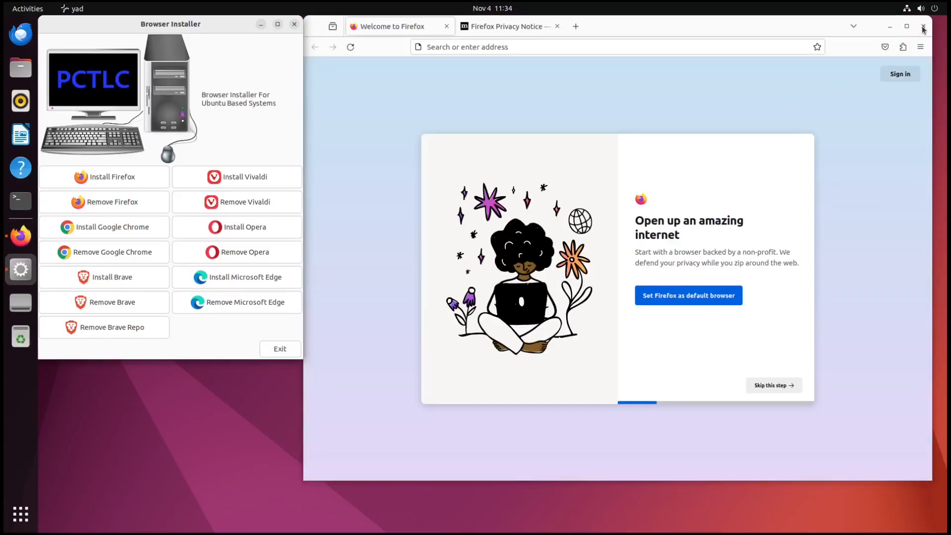
click(923, 28)
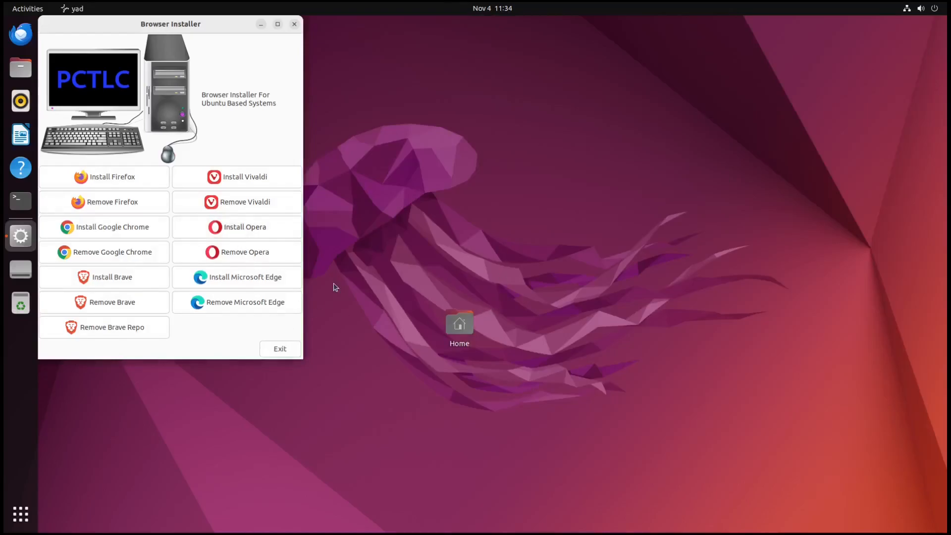
click(275, 349)
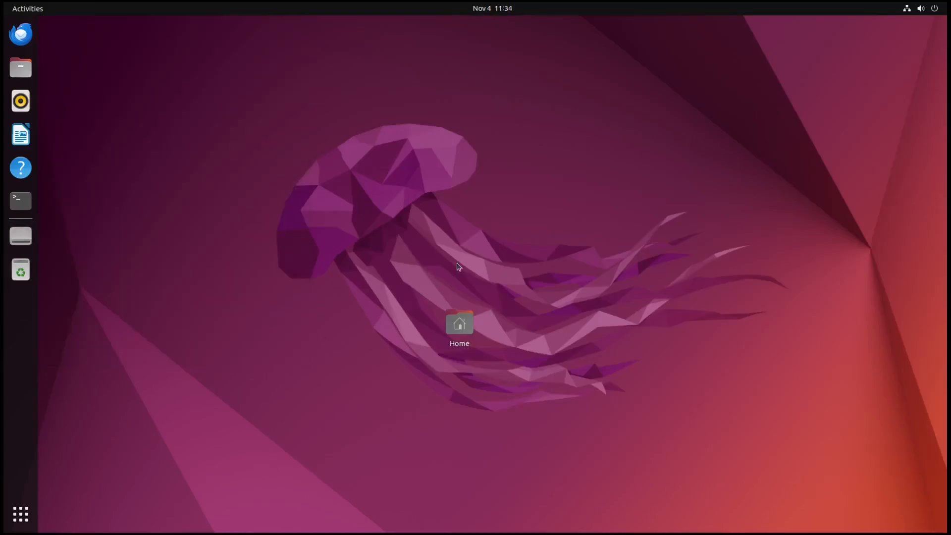
Search the applications for "fla" and launch the Flatpak utility
key(super)
text(fla)
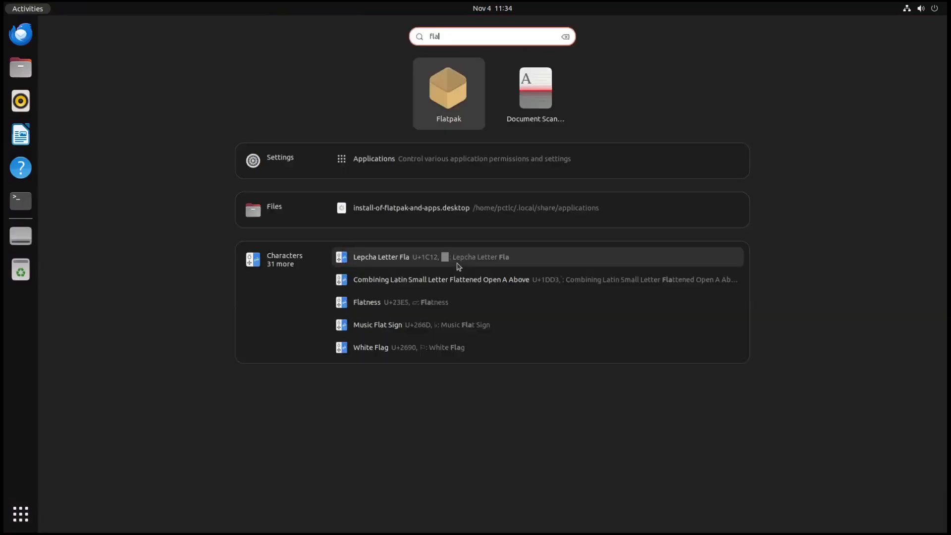
key(Return)
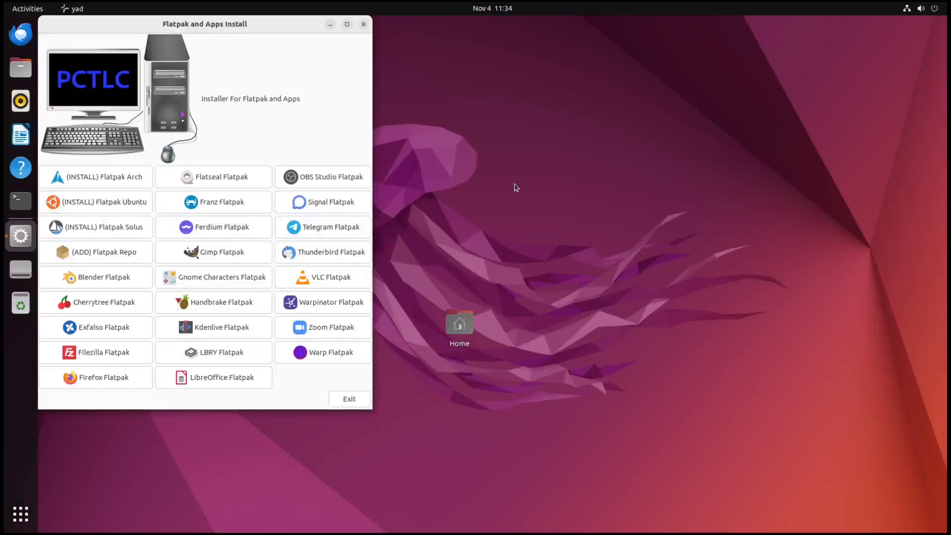
Search the applications for "virt" to view the virtualization utilities, and leave the overview without launching one
key(super)
text(virt)
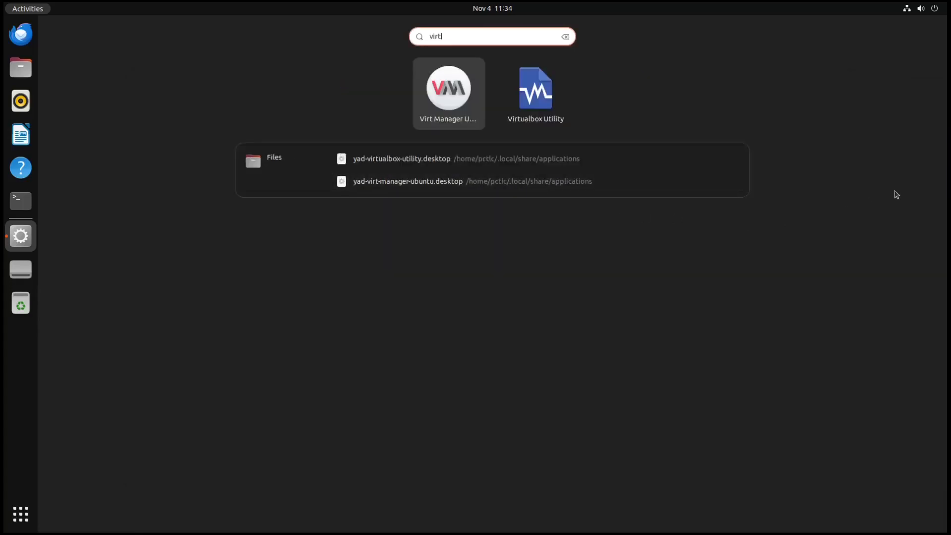
key(super)
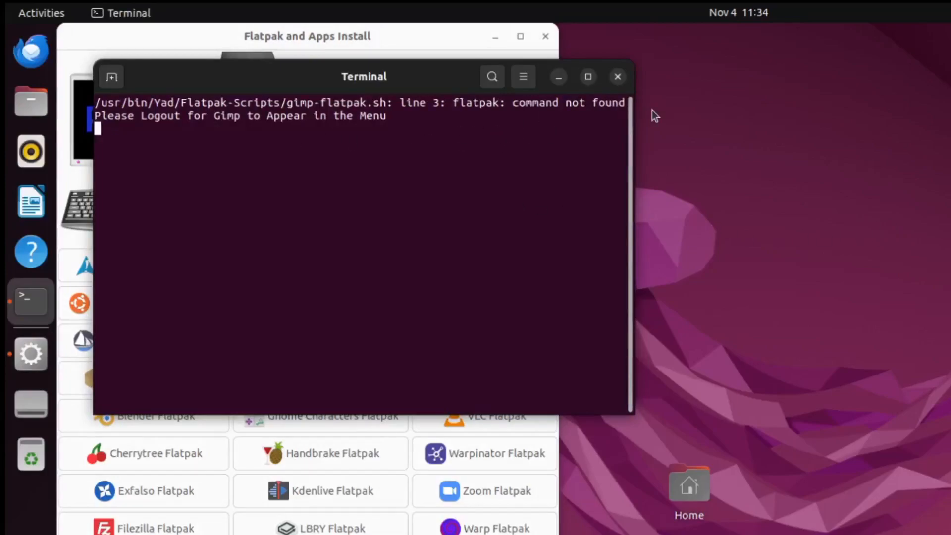
Close the GIMP script's terminal and run (INSTALL) Flatpak Ubuntu, entering the sudo password and the authentication password
click(617, 77)
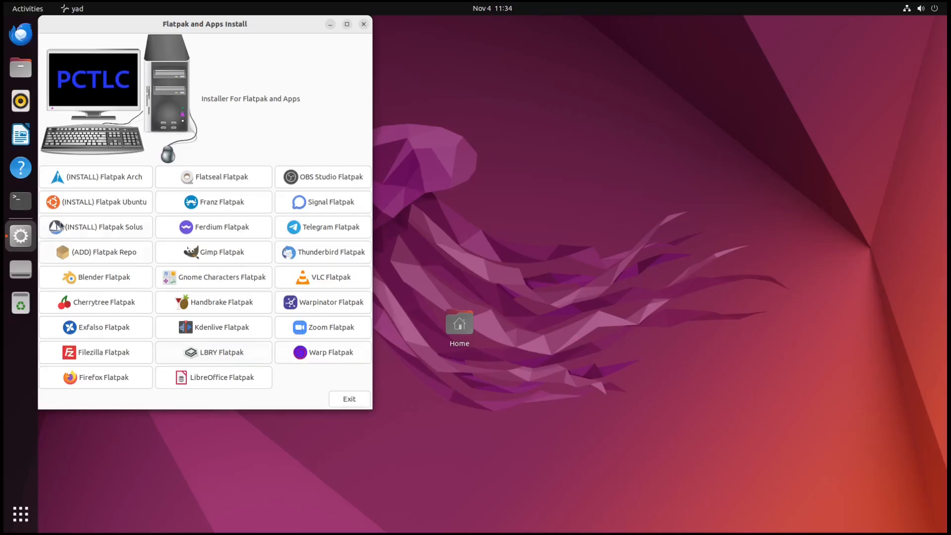
click(87, 205)
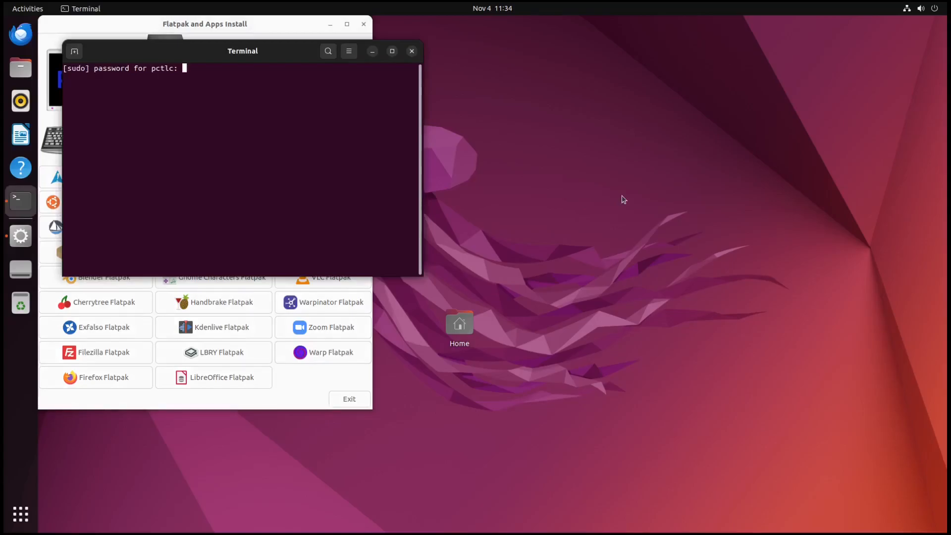
key(Return)
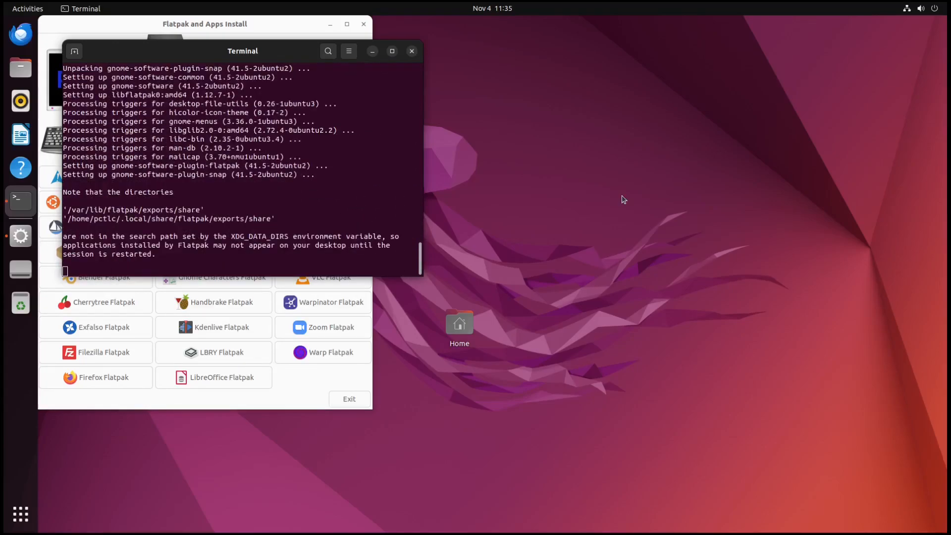
text(******)
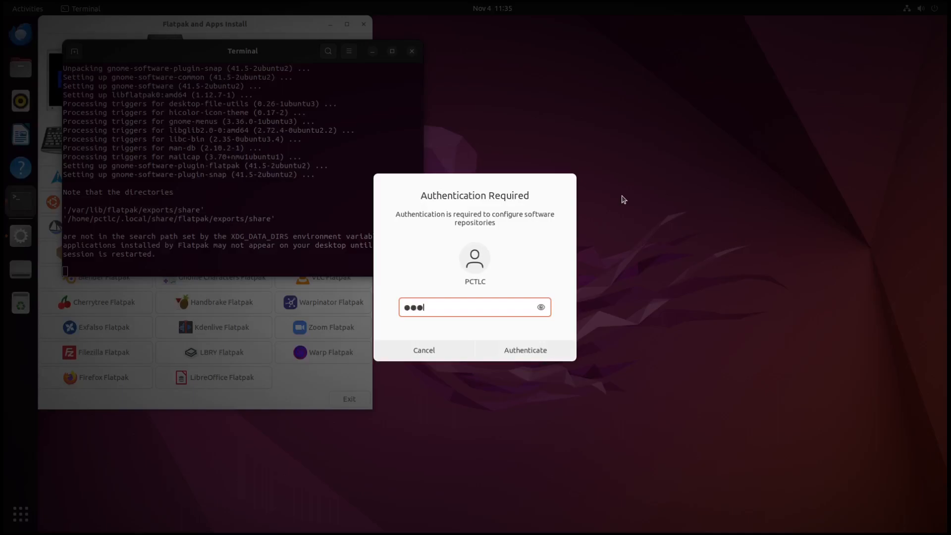
key(Return)
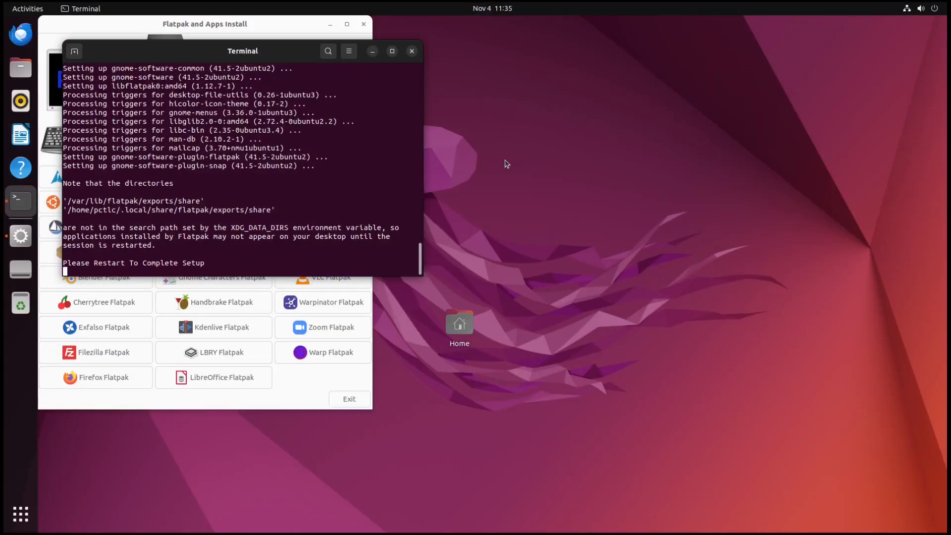
click(411, 51)
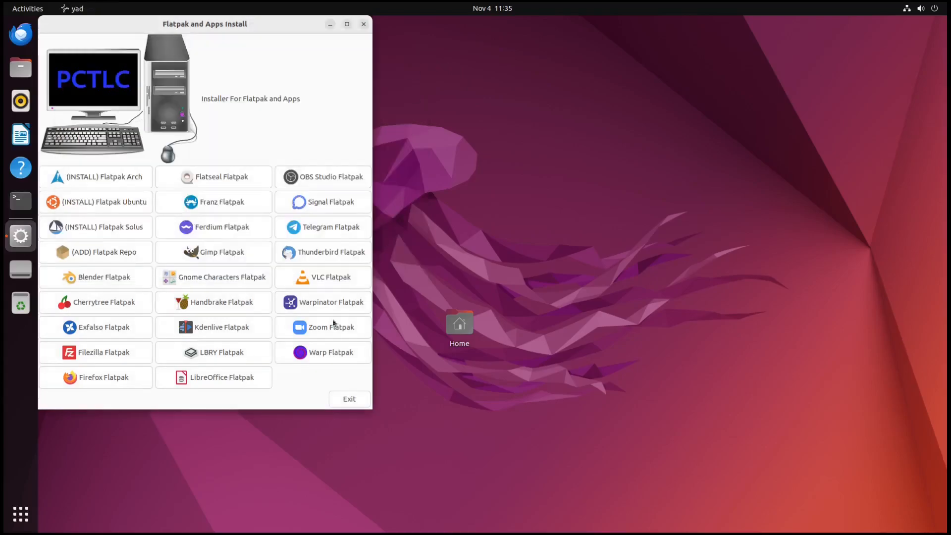
Run (ADD) Flatpak Repo, install the Gimp Flatpak accepting the runtime and system changes, and exit the installer
click(87, 253)
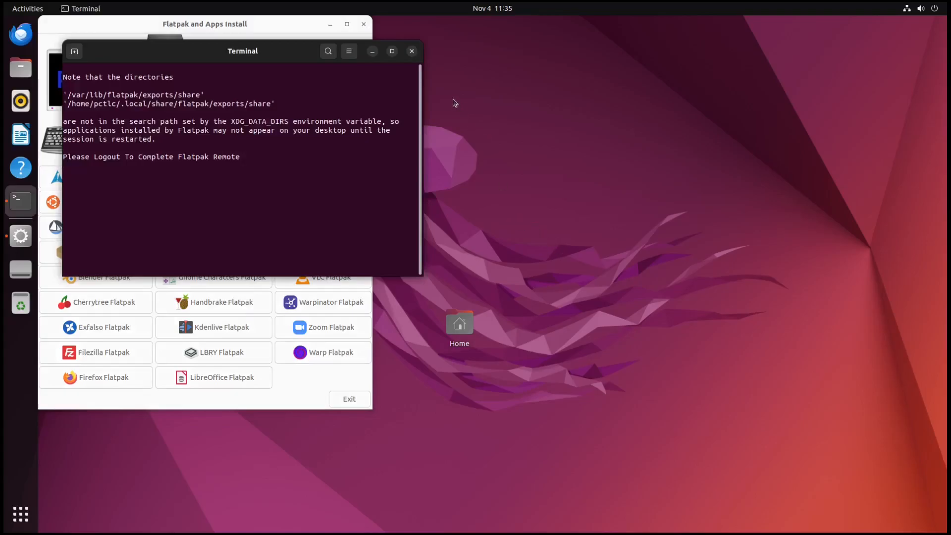
click(413, 51)
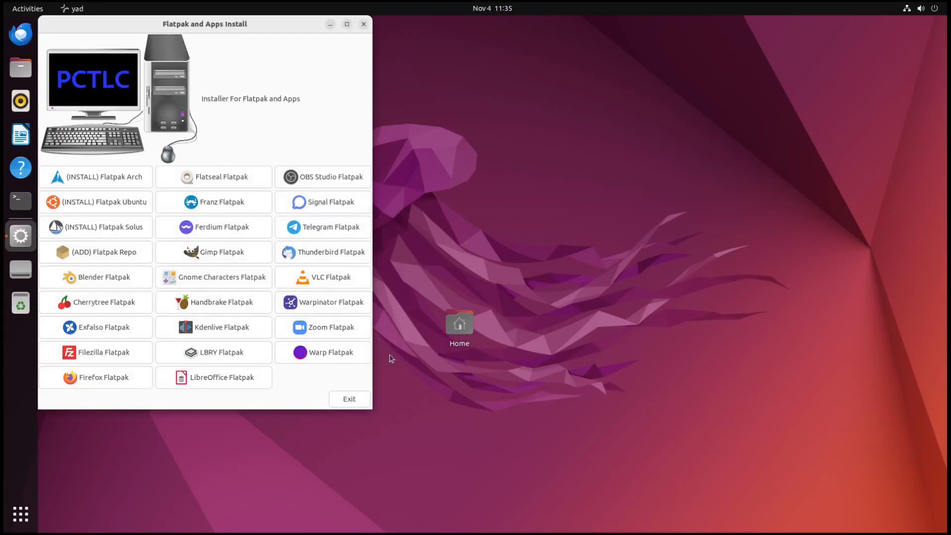
click(228, 259)
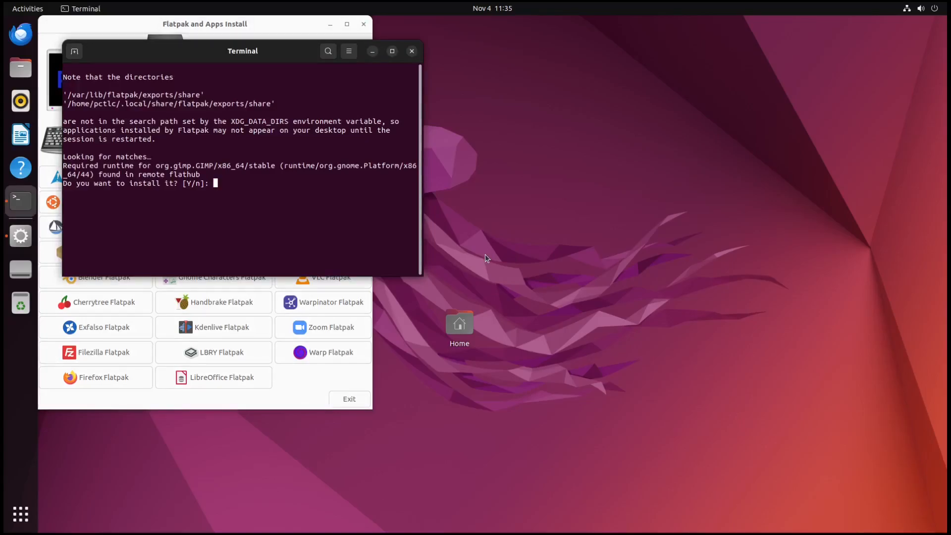
key(Return)
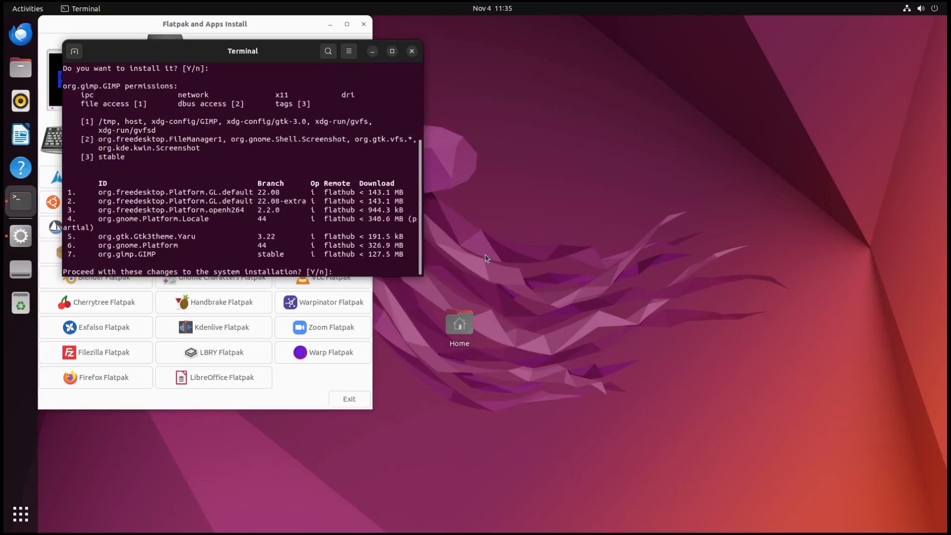
key(Return)
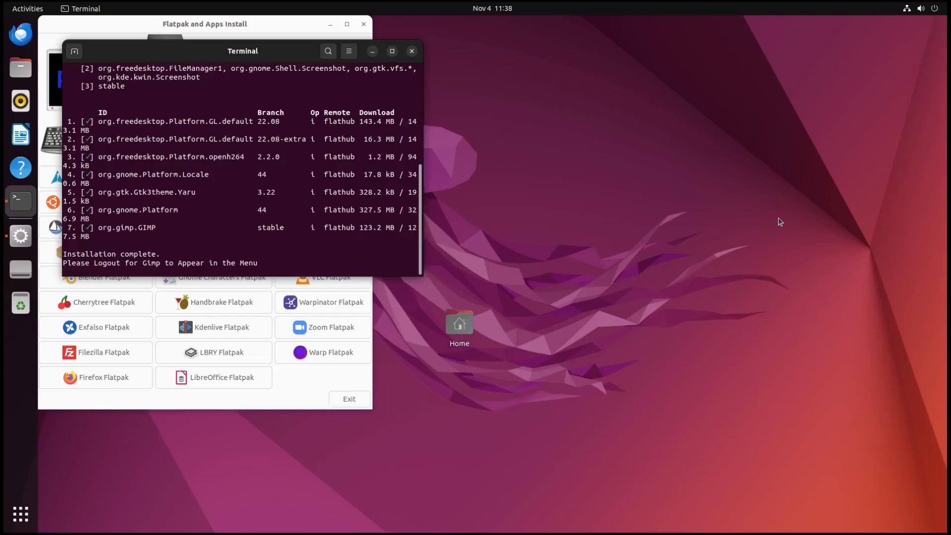
click(340, 399)
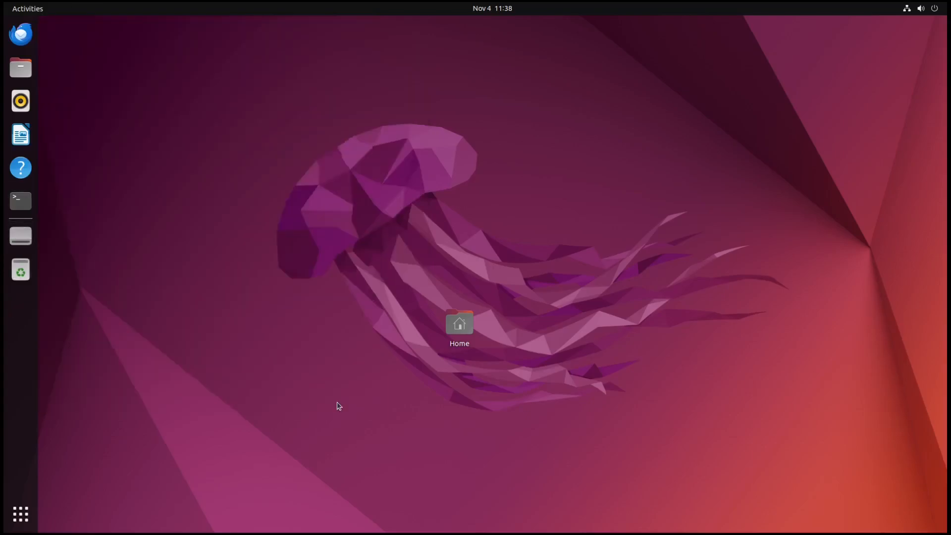
Search the applications for "gim" and "gimp" to check whether GIMP is listed
key(super)
text(gim)
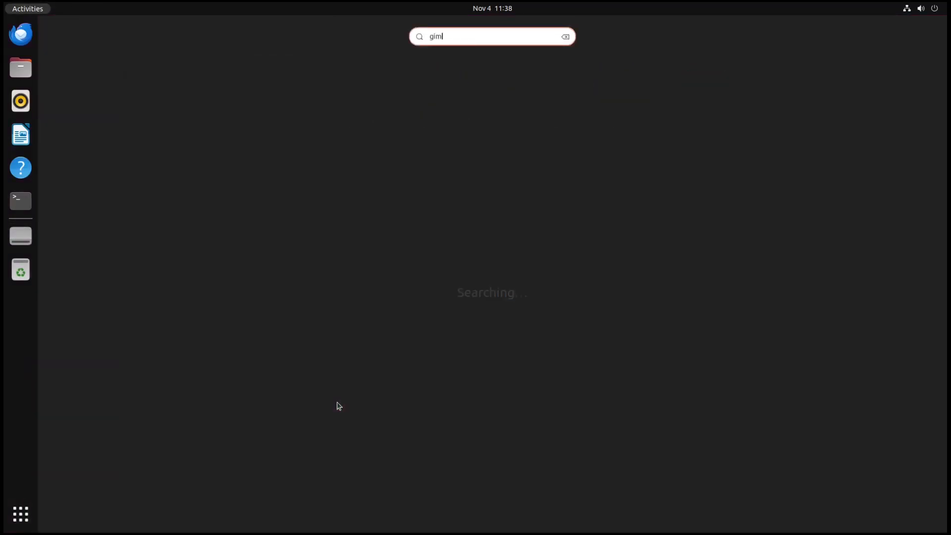
key(Escape)
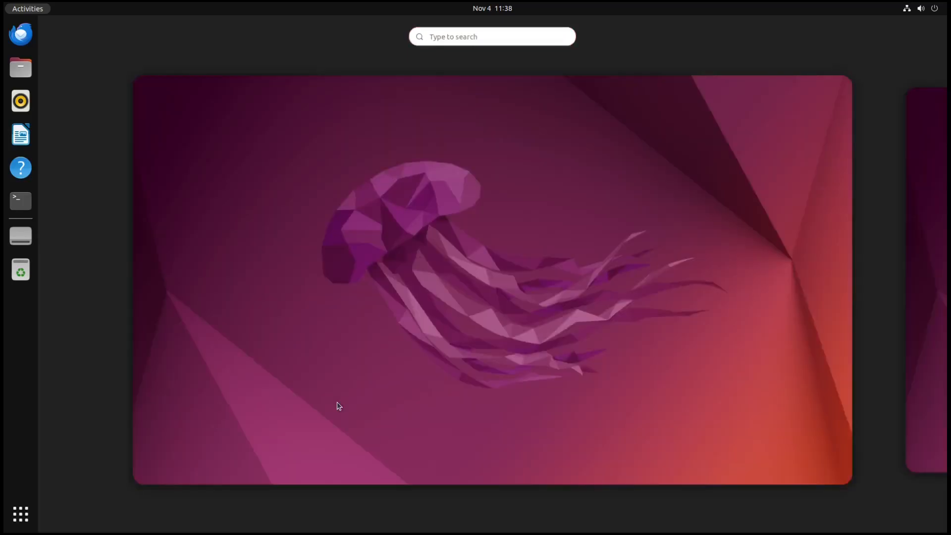
text(giml)
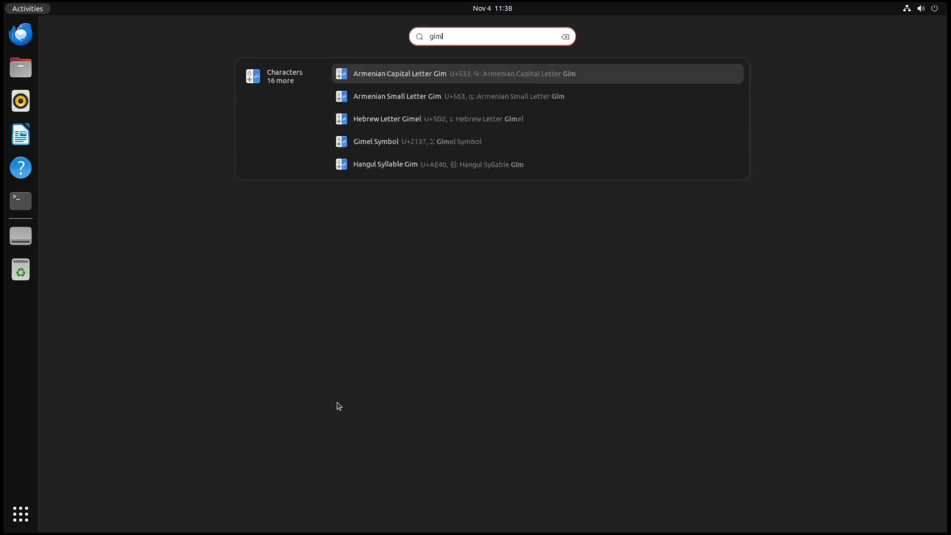
key(BackSpace)
text(pl)
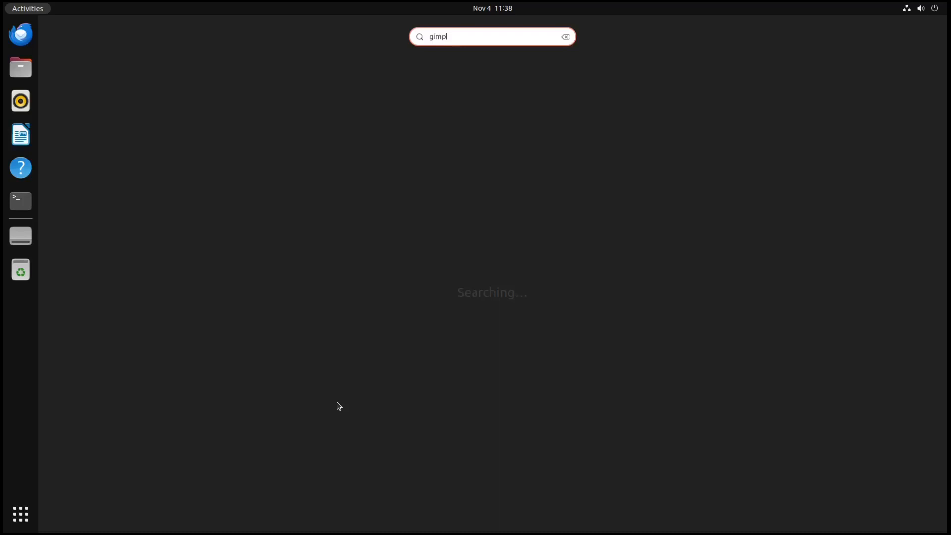
key(Escape)
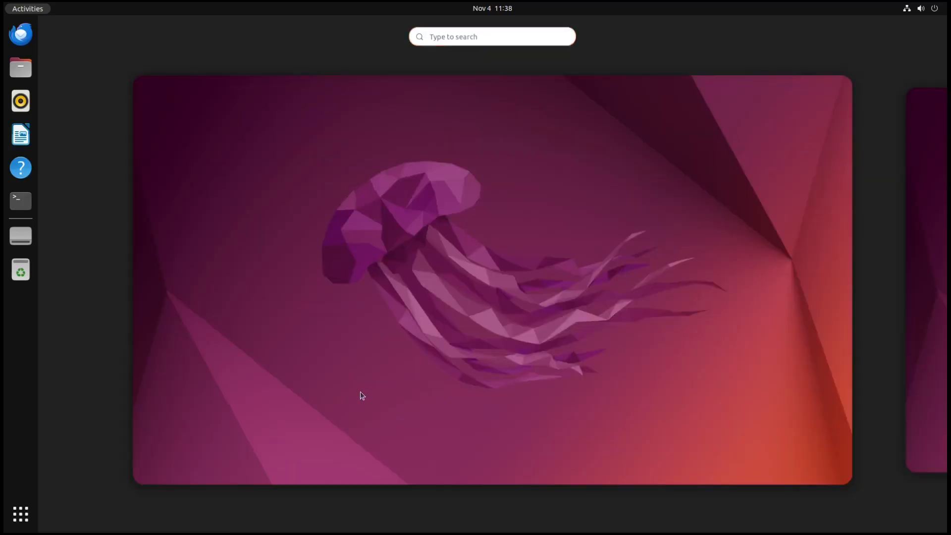
End the current desktop session and start a new one
click(854, 127)
click(822, 204)
click(527, 298)
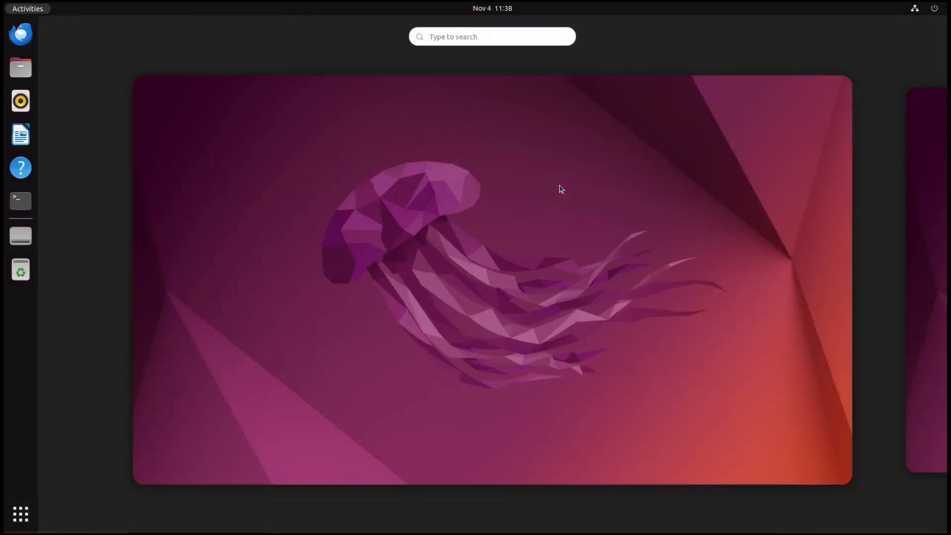
Search the applications for "gim", launch GNU Image Manipulation Program, and close its window
text(glim)
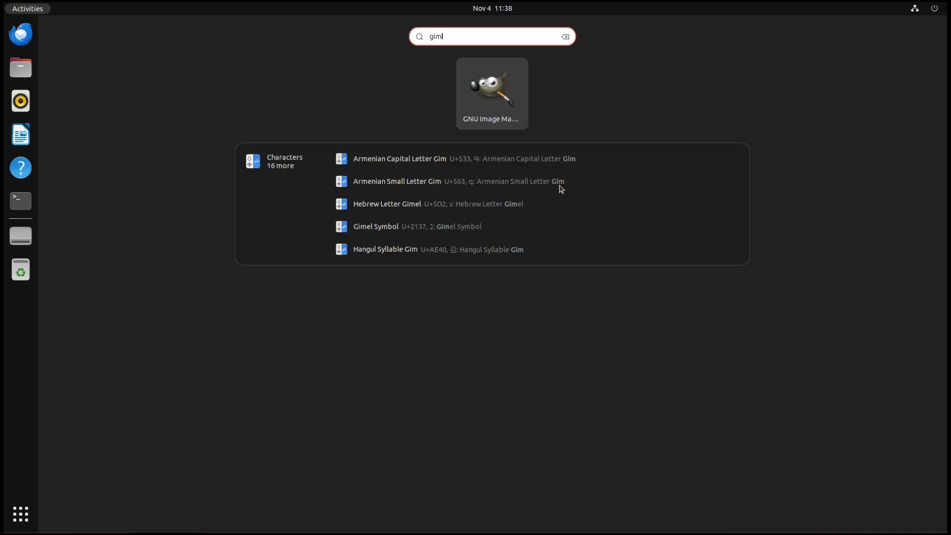
key(Return)
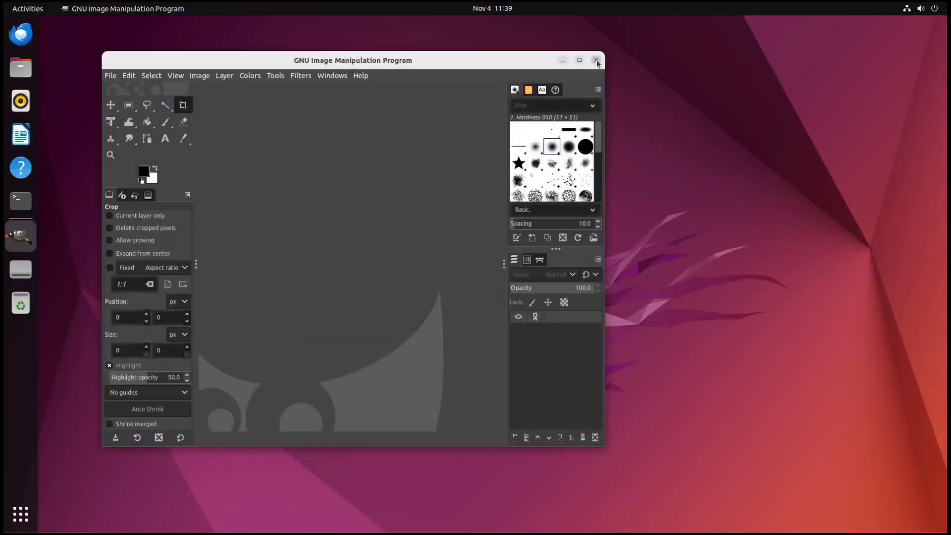
click(596, 60)
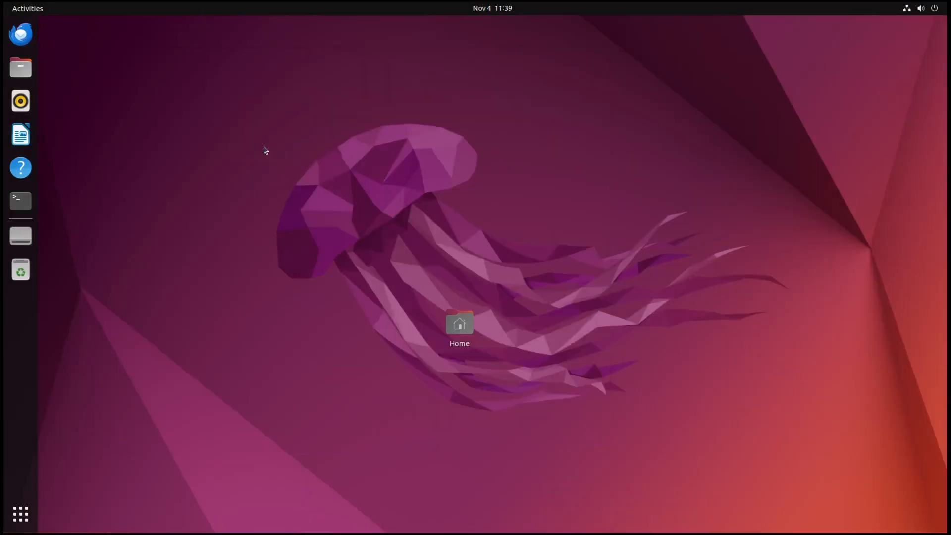
Open the Virtualbox Utility and run Install Virtualbox Ubuntu Base, entering the sudo password and accepting the package installation
key(super)
text(utill)
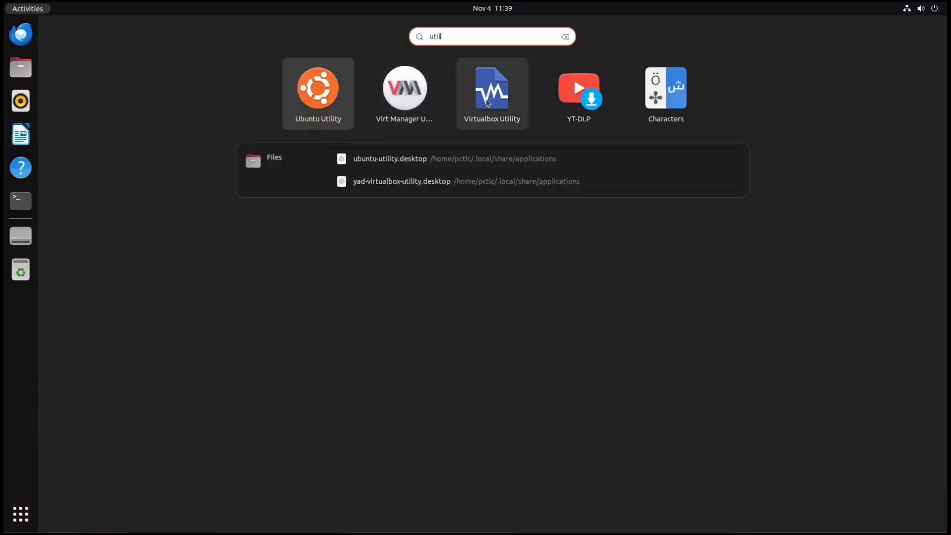
click(505, 105)
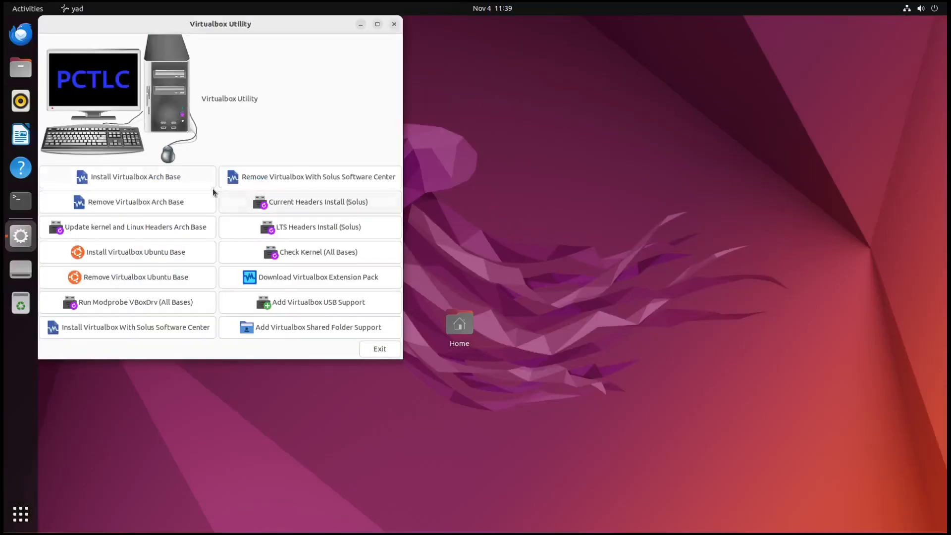
click(156, 255)
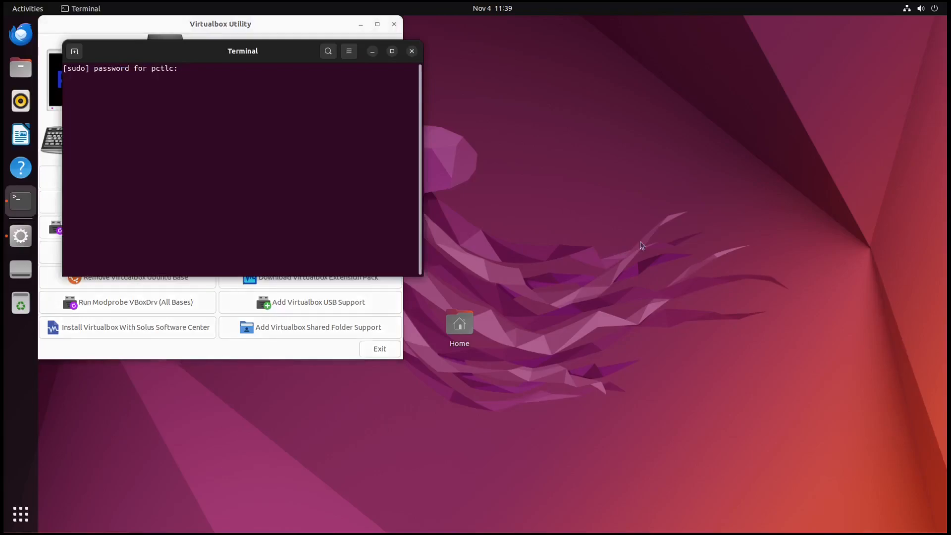
key(Return)
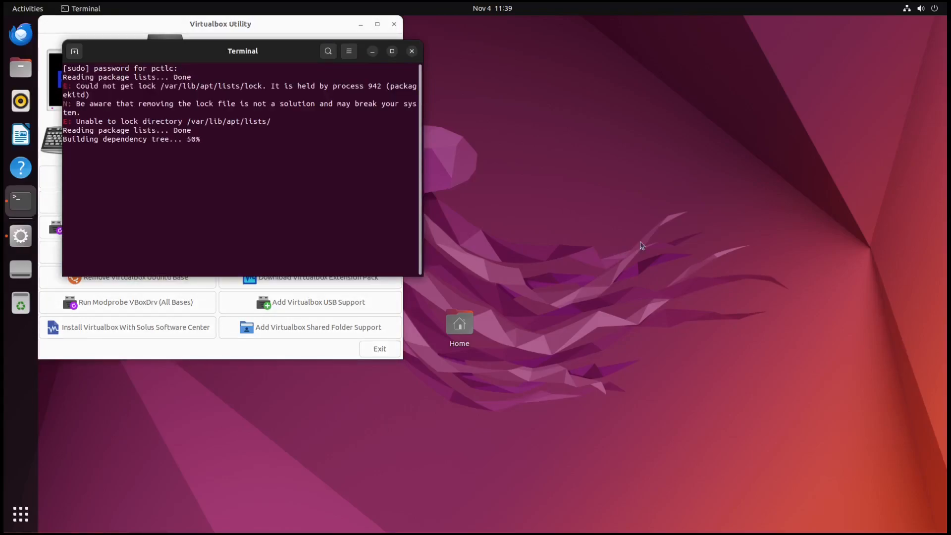
key(Return)
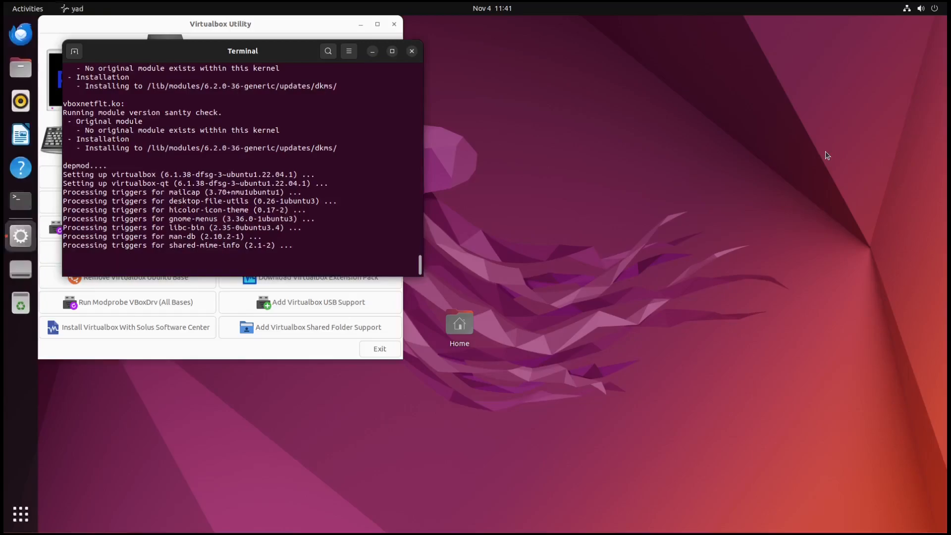
Search the applications for "virt" and launch VirtualBox
key(super)
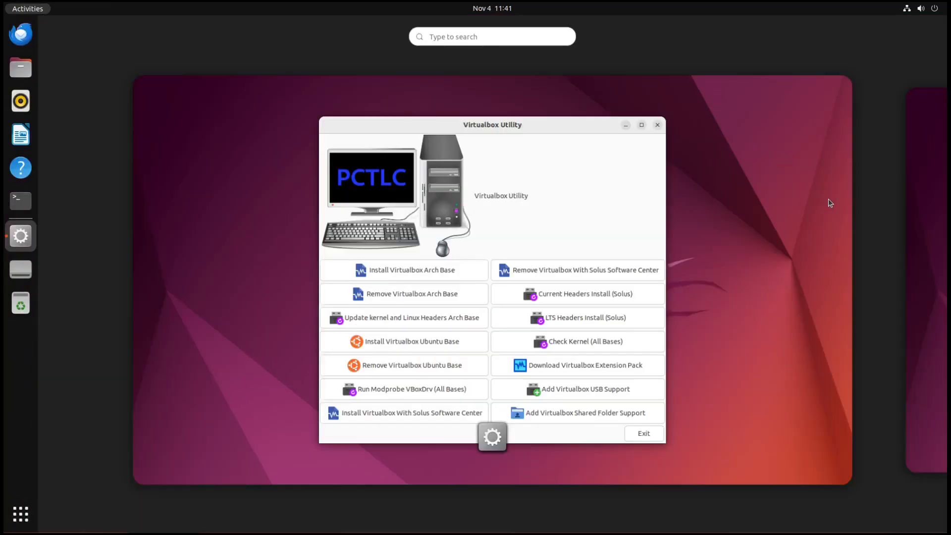
text(virt)
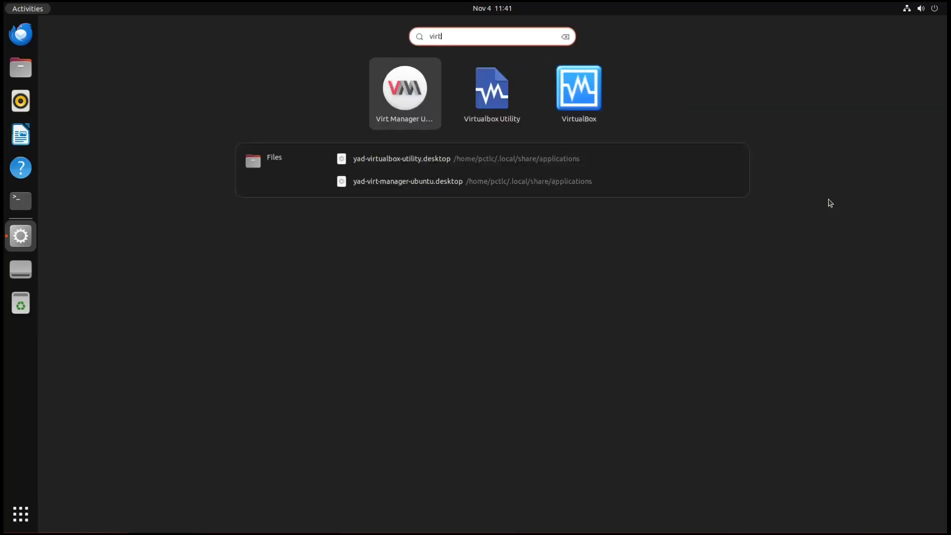
key(Right)
key(Right)
key(Return)
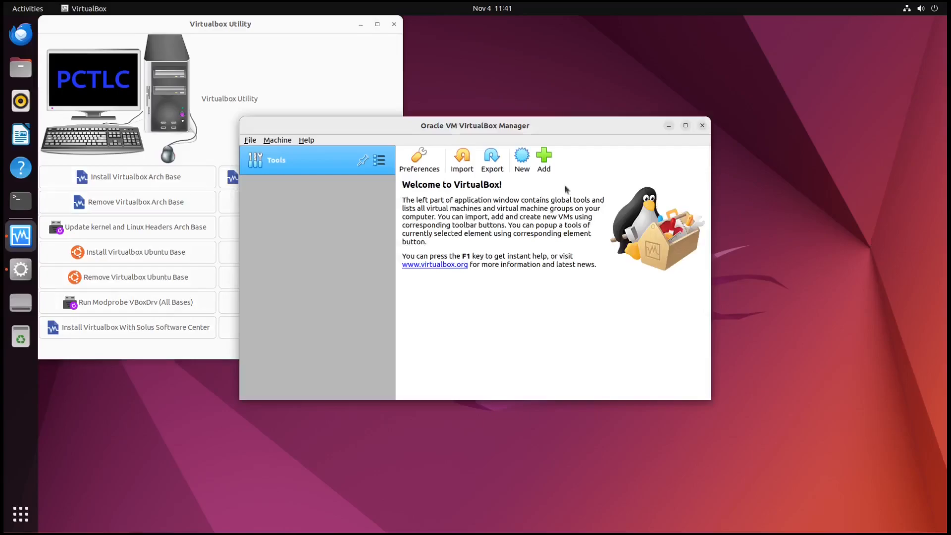
Check the installed extension packages in the VirtualBox preferences, and close VirtualBox Manager
click(250, 140)
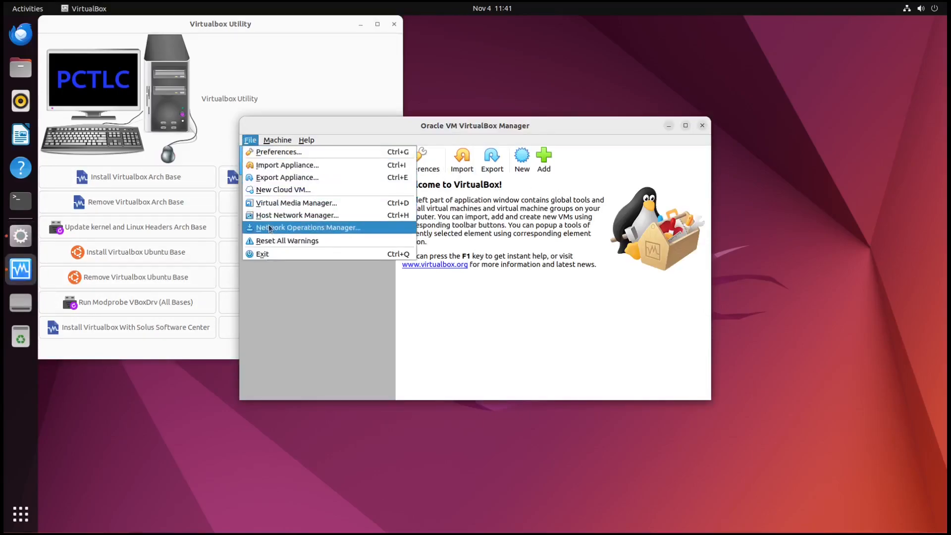
click(273, 151)
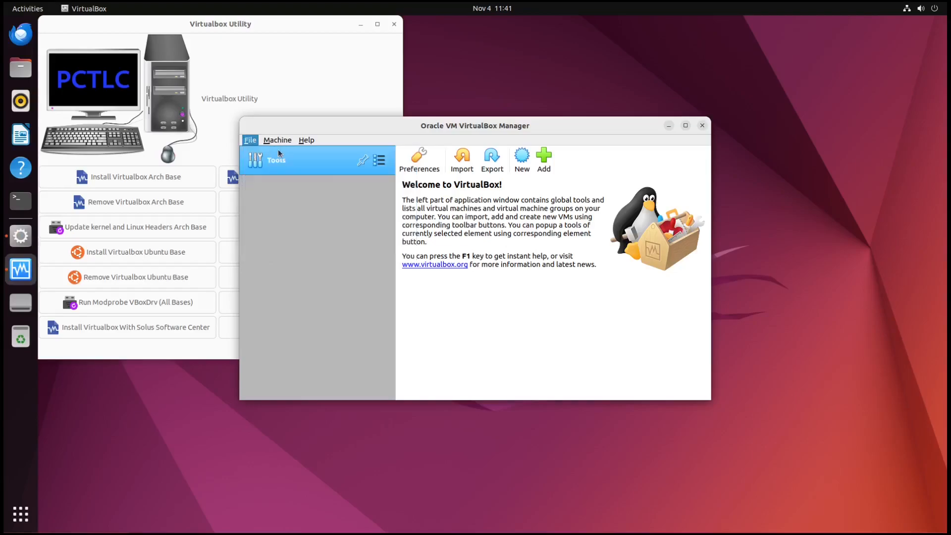
click(355, 272)
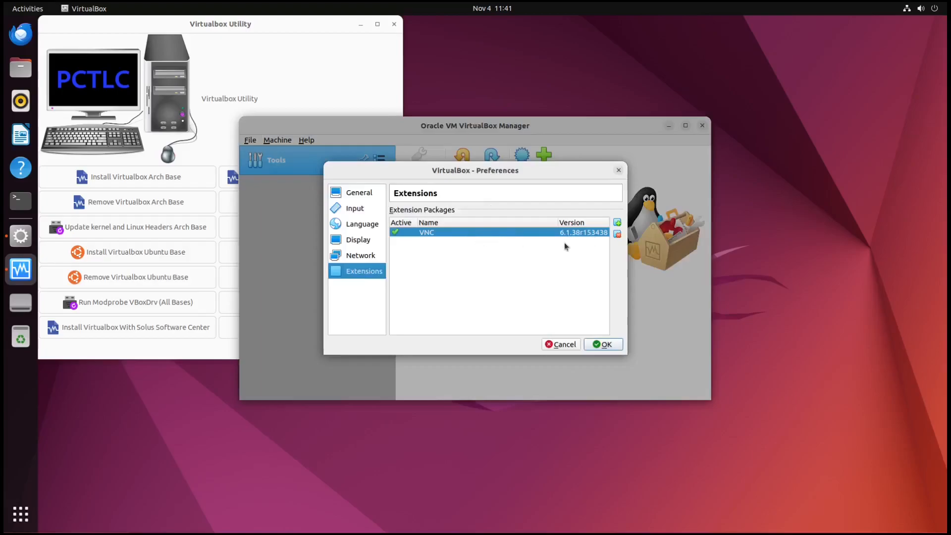
click(603, 346)
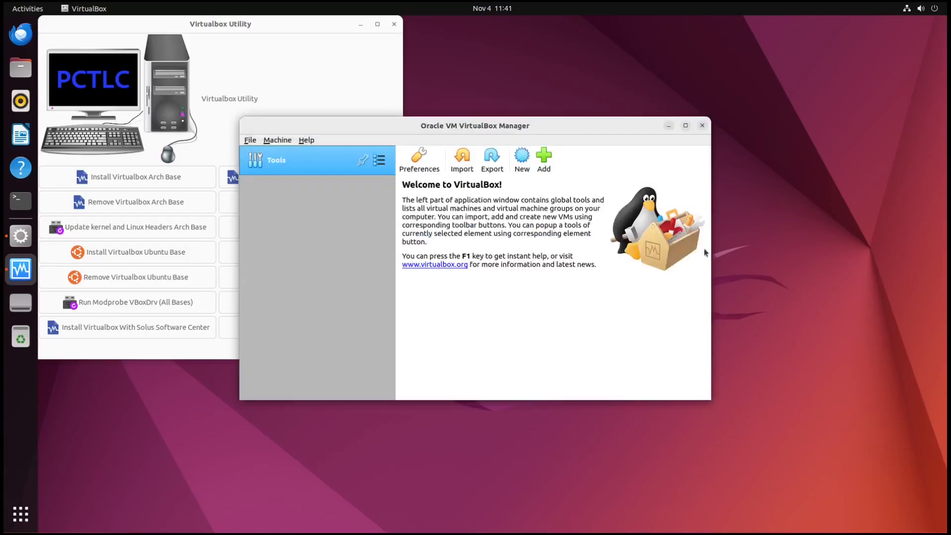
click(701, 126)
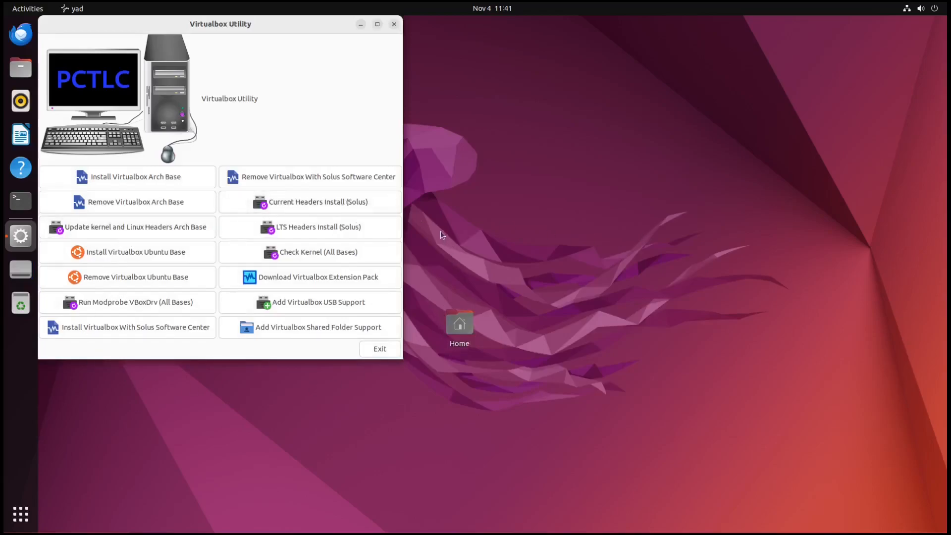
Open usb-vboxusers.sh from Yad-PCTLC/Virt-Manager-Scripts in Text Editor to examine its commands, and close the editor and file manager
click(20, 68)
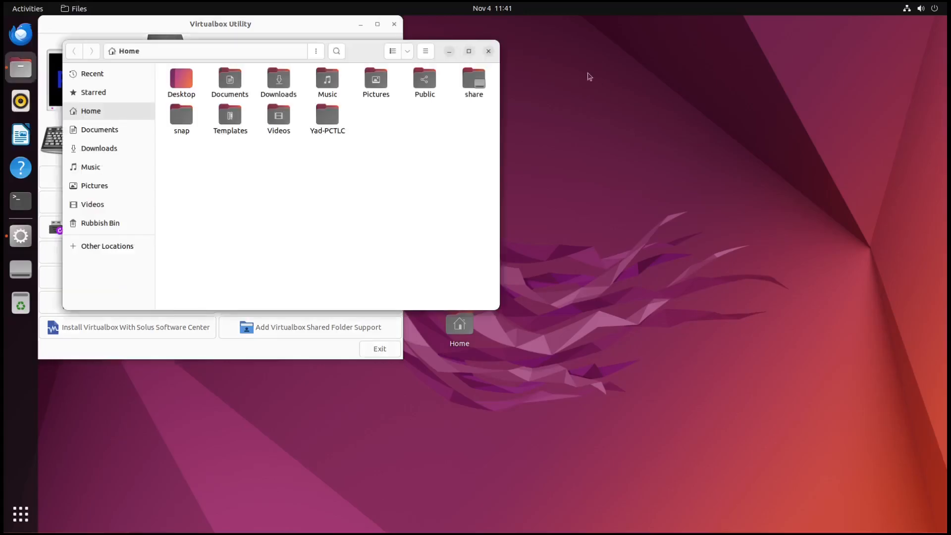
drag(371, 52, 794, 82)
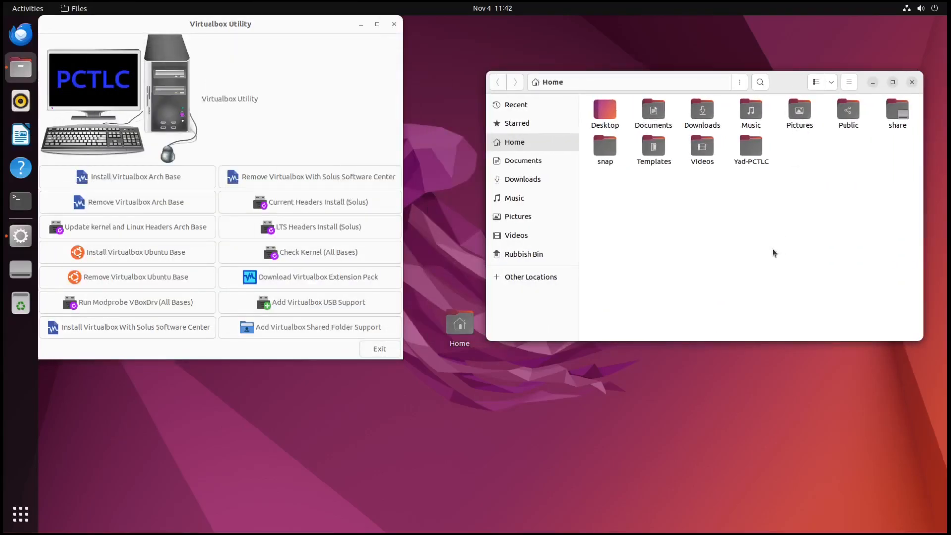
double_click(752, 149)
double_click(897, 110)
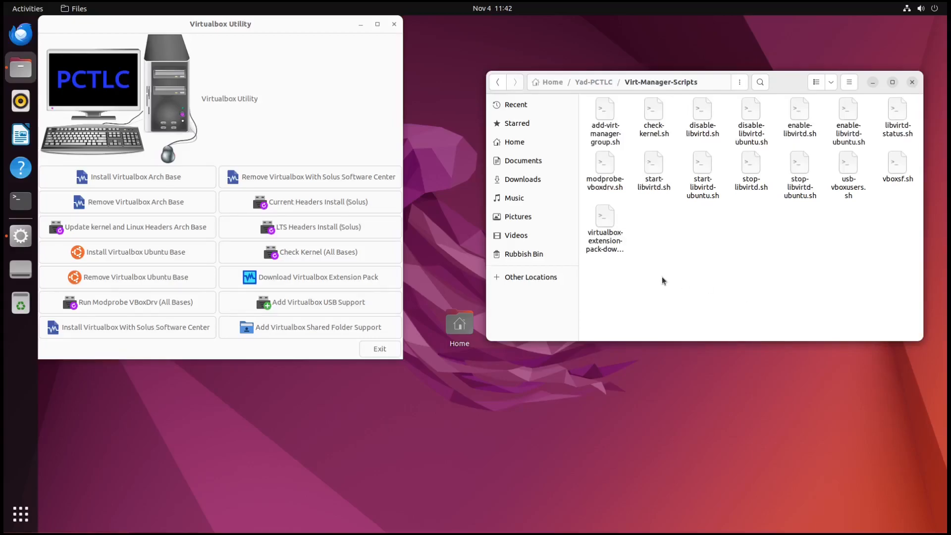
right_click(852, 171)
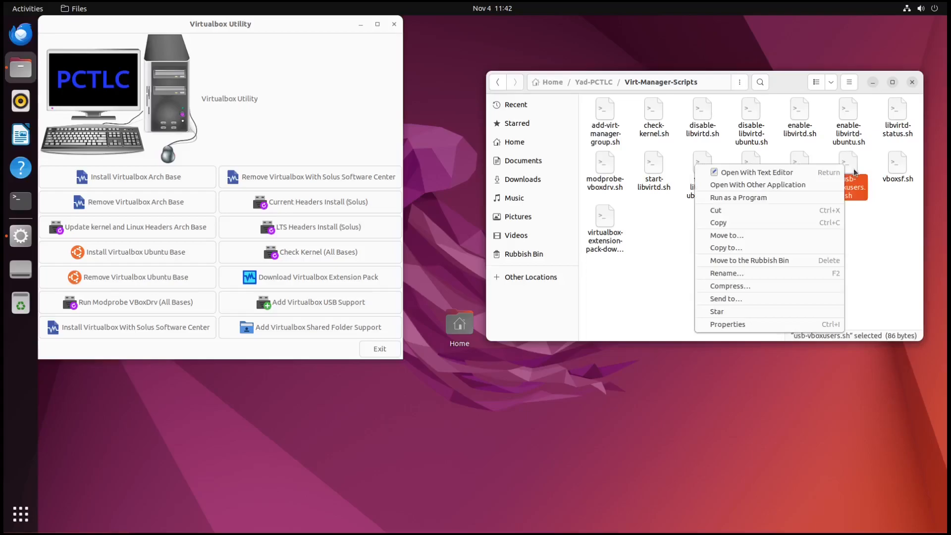
click(779, 173)
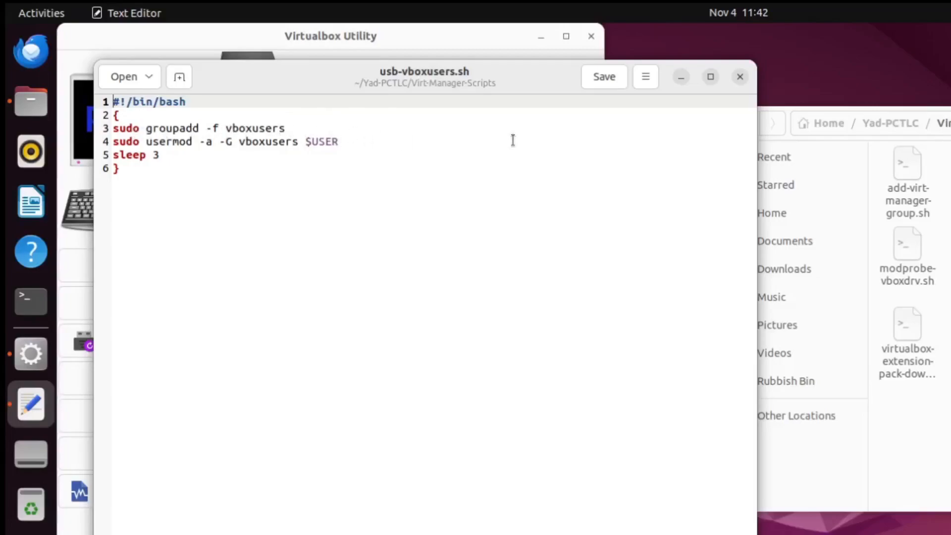
click(739, 77)
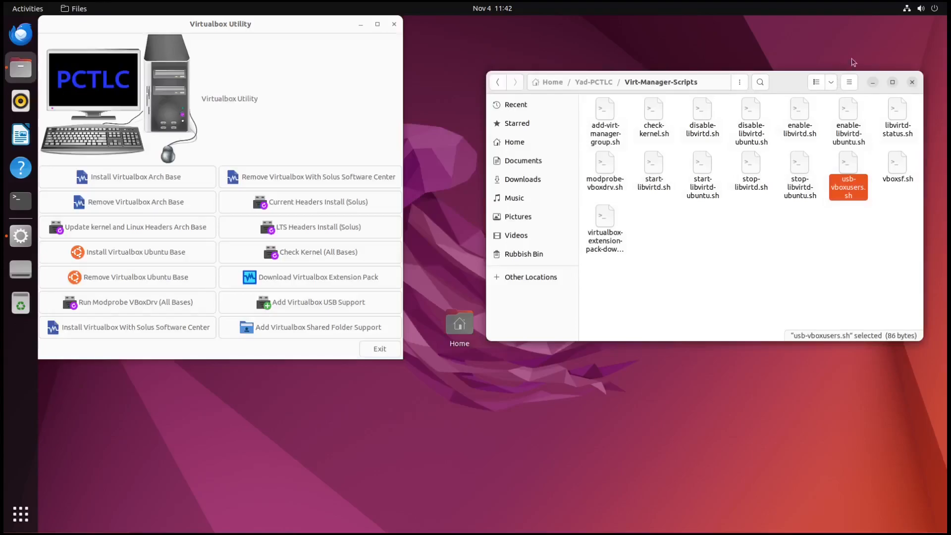
click(913, 83)
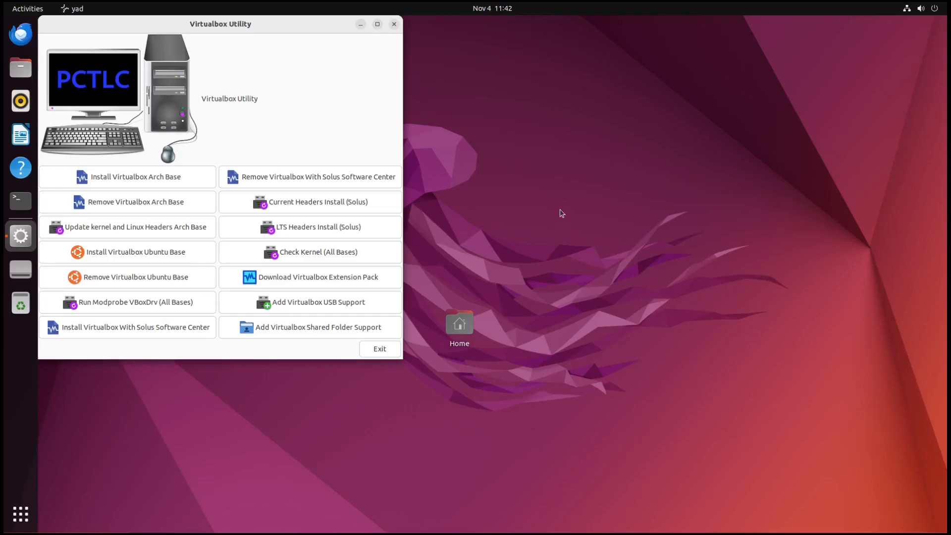
Run Add Virtualbox USB Support and Add Virtualbox Shared Folder Support, entering the sudo password for each
click(360, 306)
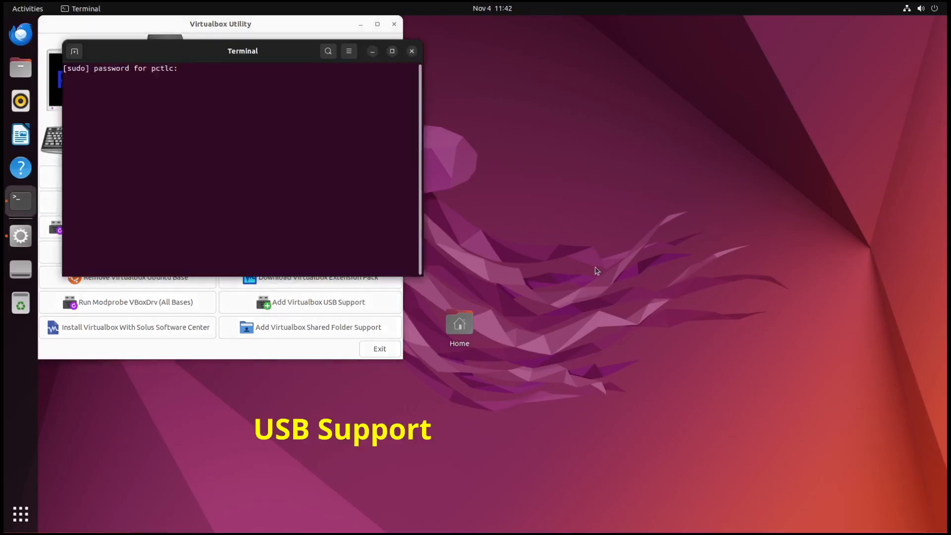
key(Return)
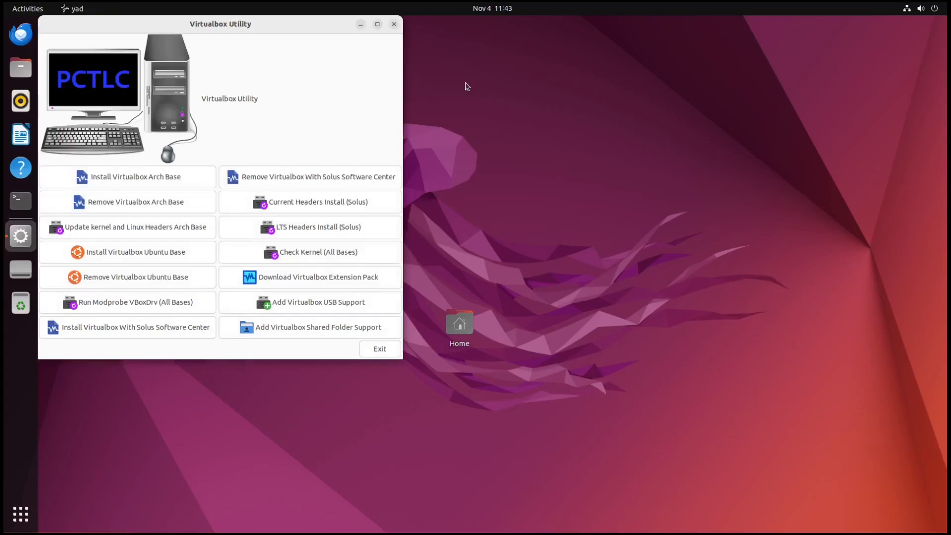
click(287, 331)
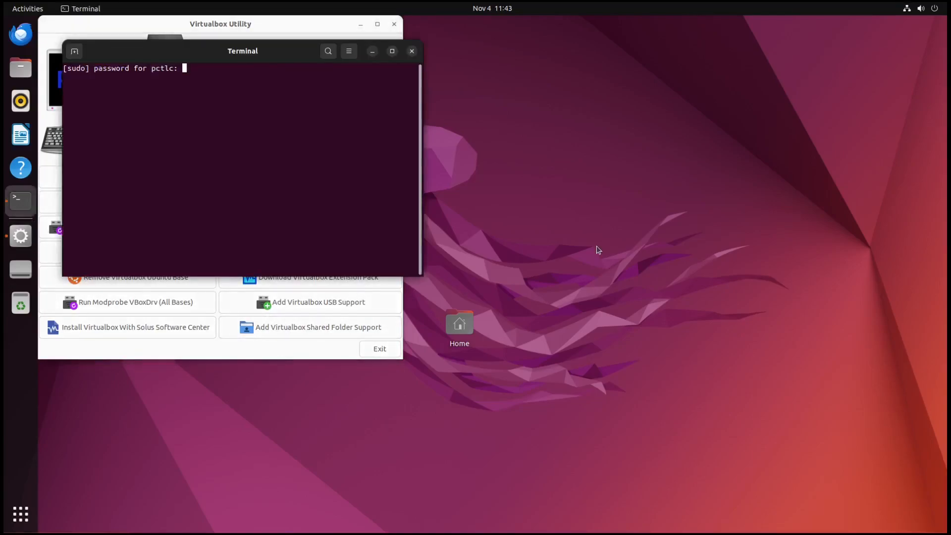
key(Return)
Look over the scripts in the Yad-PCTLC/Virt-Manager-Scripts folder and return to the Yad-PCTLC folder
click(21, 68)
drag(359, 53, 744, 100)
double_click(712, 164)
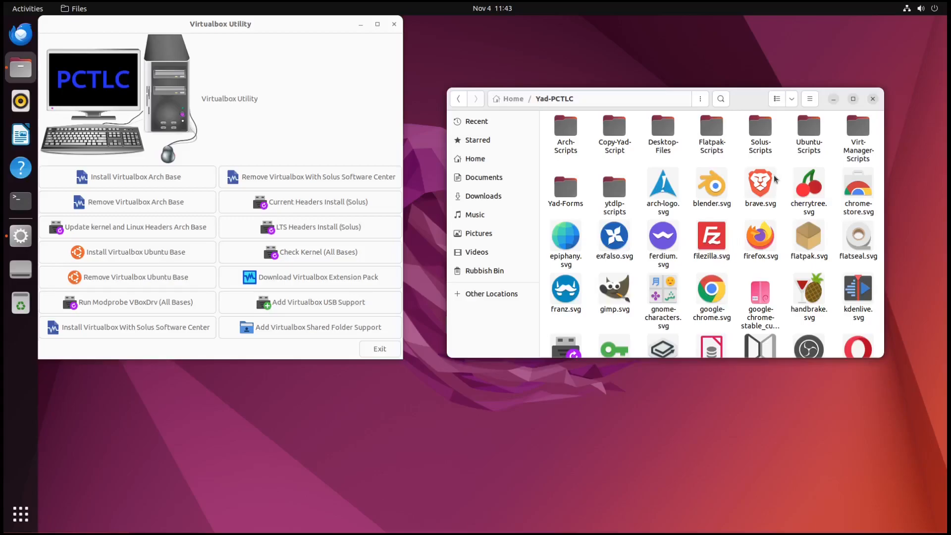
double_click(856, 146)
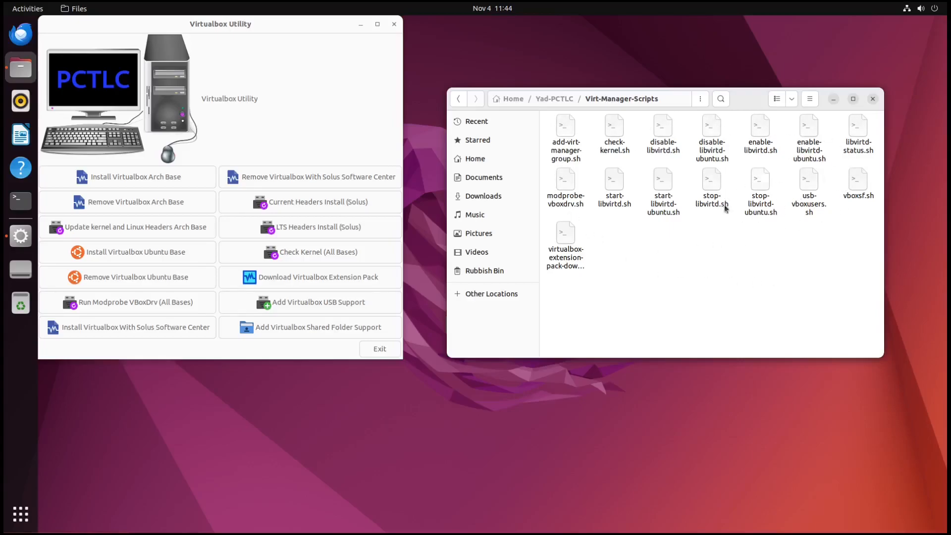
click(552, 99)
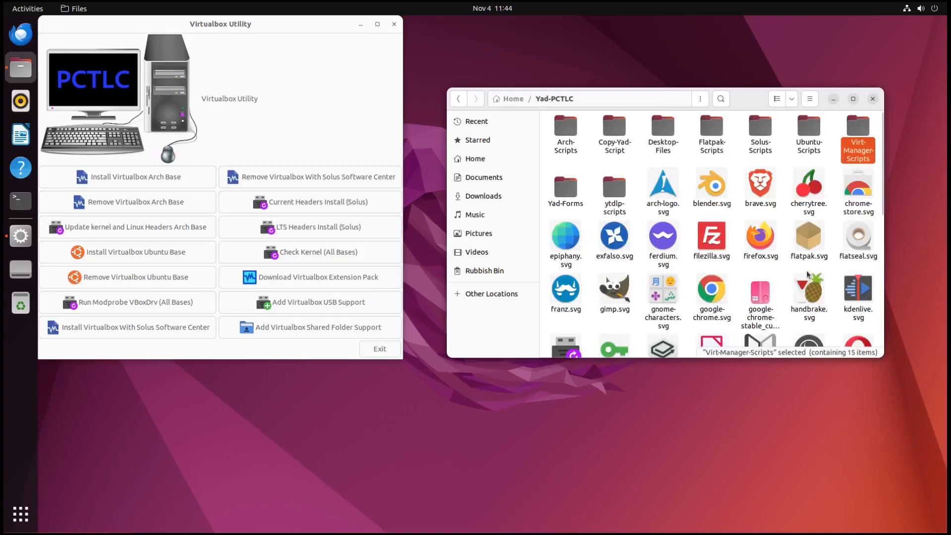
View firefox-ubuntu.sh from the Ubuntu-Scripts folder in Text Editor, and close it along with the file manager and the Virtualbox Utility
double_click(809, 133)
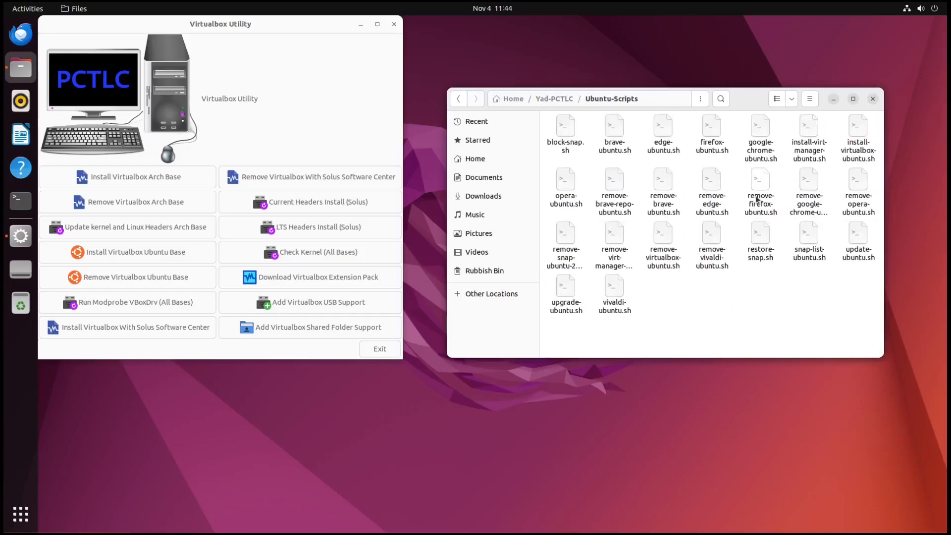
right_click(713, 126)
click(745, 132)
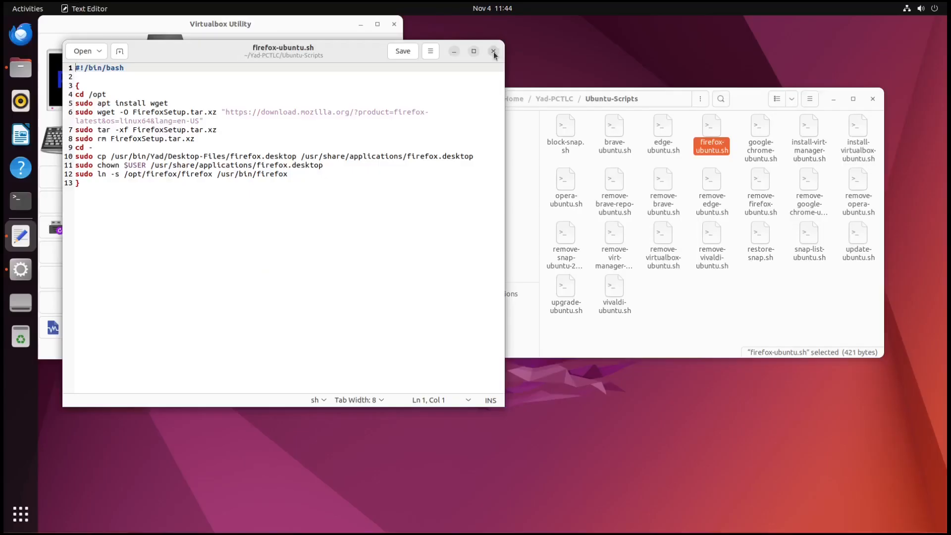
click(740, 77)
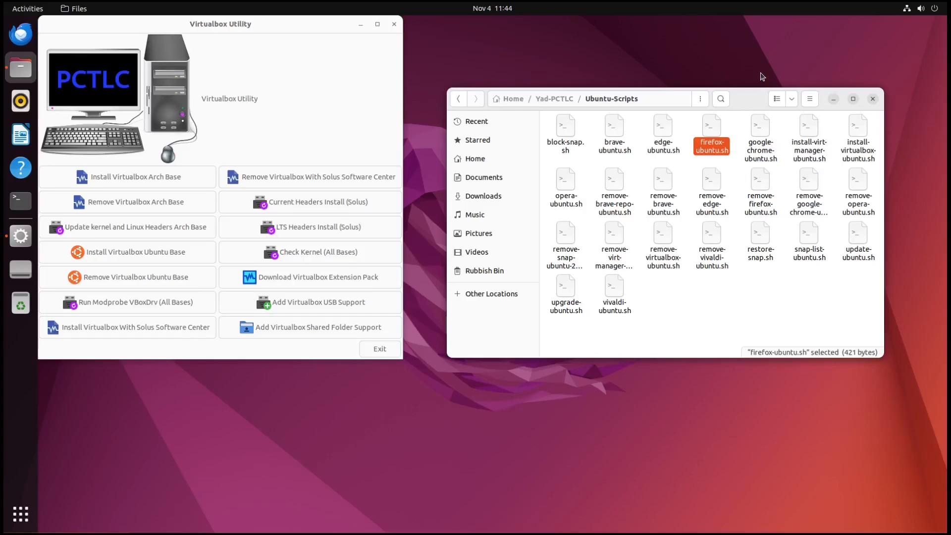
click(873, 99)
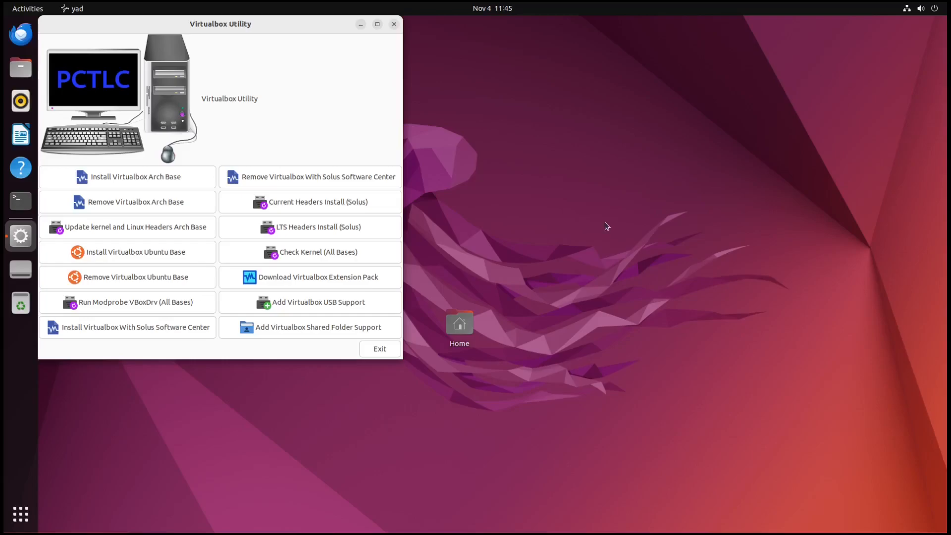
click(377, 353)
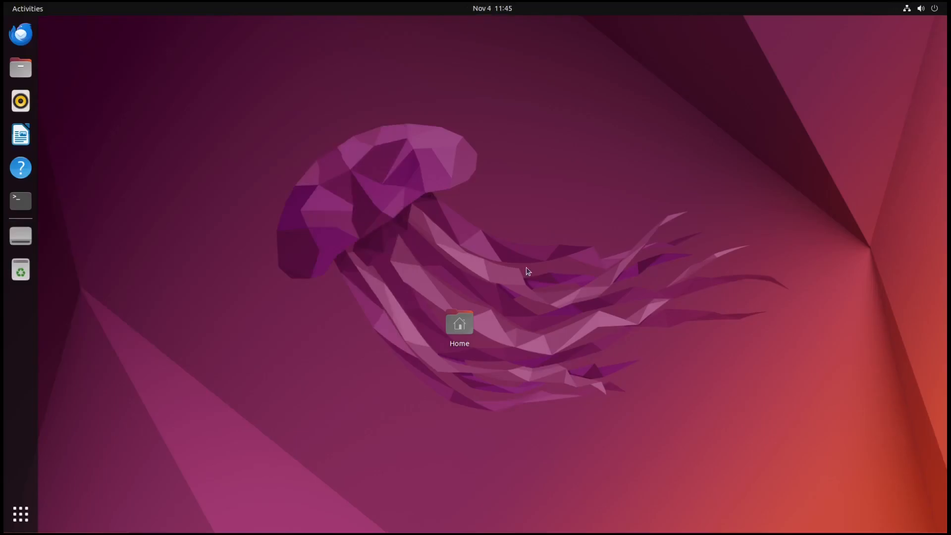
Launch the Virt Manager Utility, move its window toward the desktop's middle, and run Install Virt Manager Ubuntu Base with the sudo password
key(super)
text(virt)
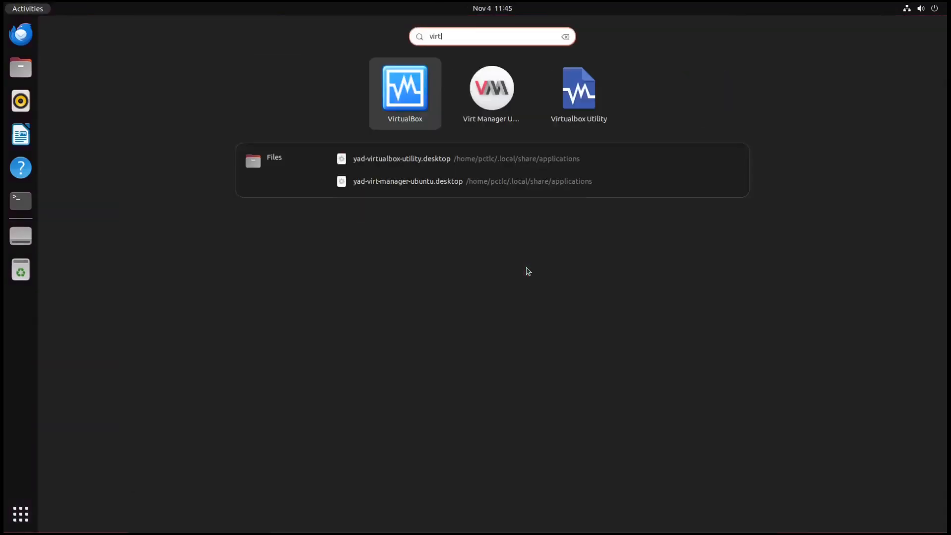
key(Tab)
key(Return)
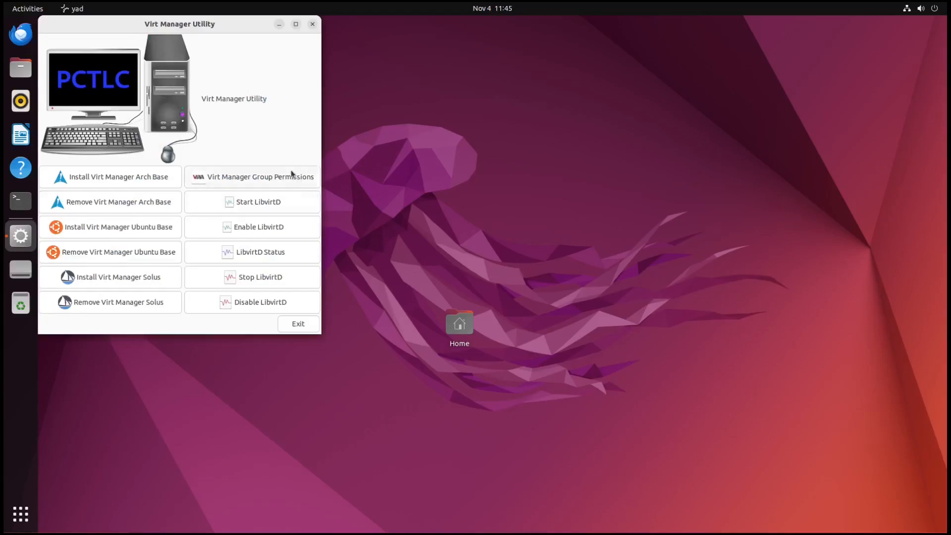
drag(217, 25, 484, 74)
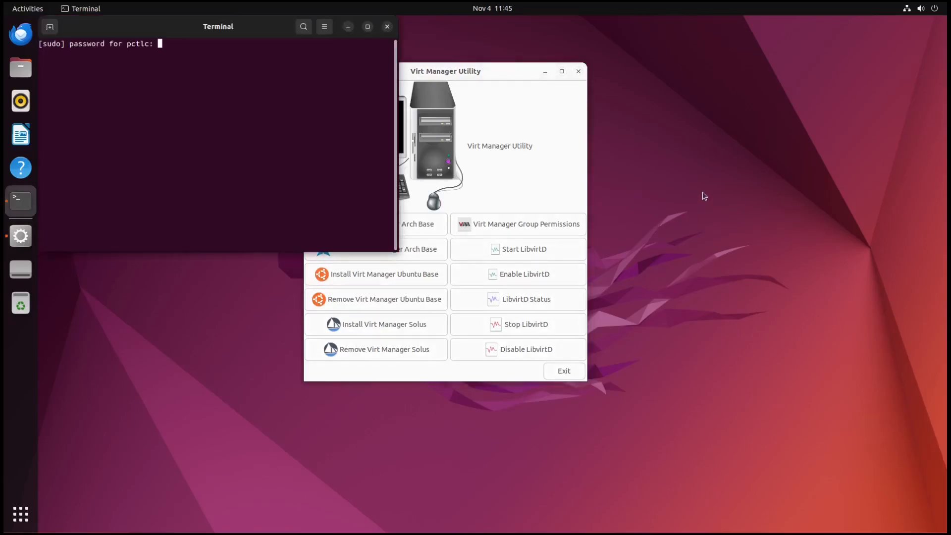
key(Return)
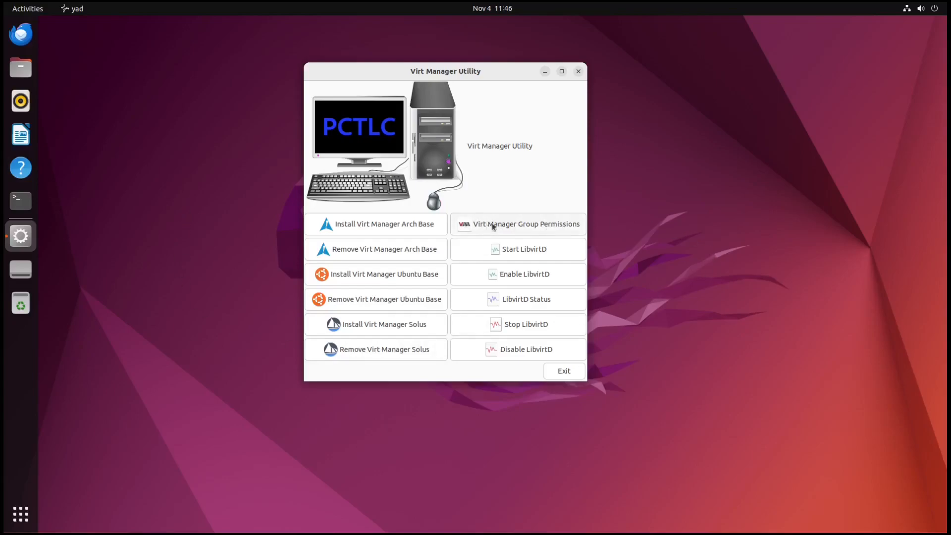
Run Virt Manager Group Permissions with the sudo password, and check the LibvirtD status in a maximized terminal
click(519, 224)
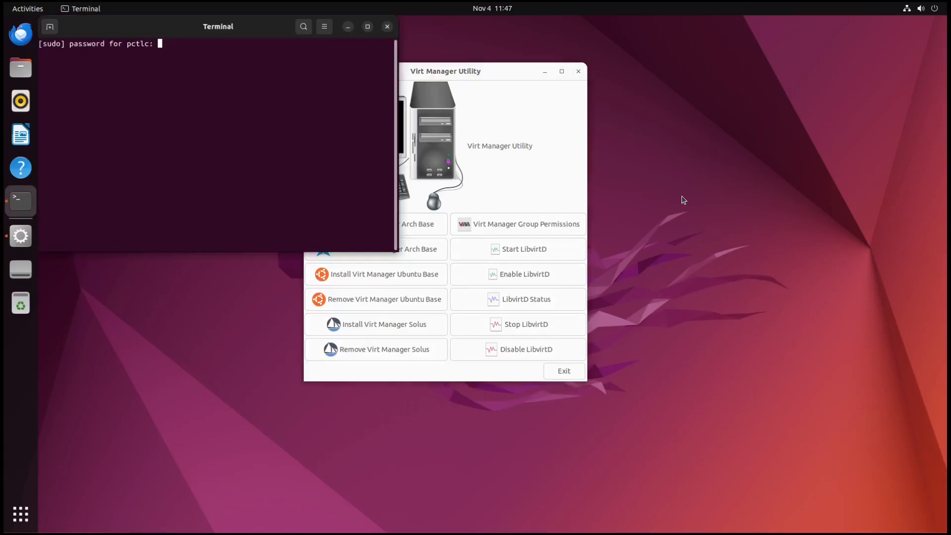
key(Return)
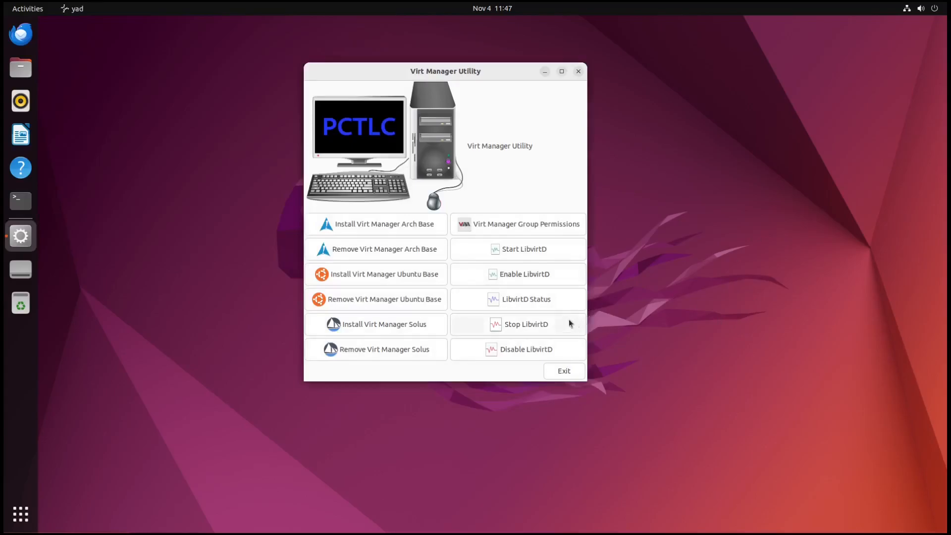
click(549, 301)
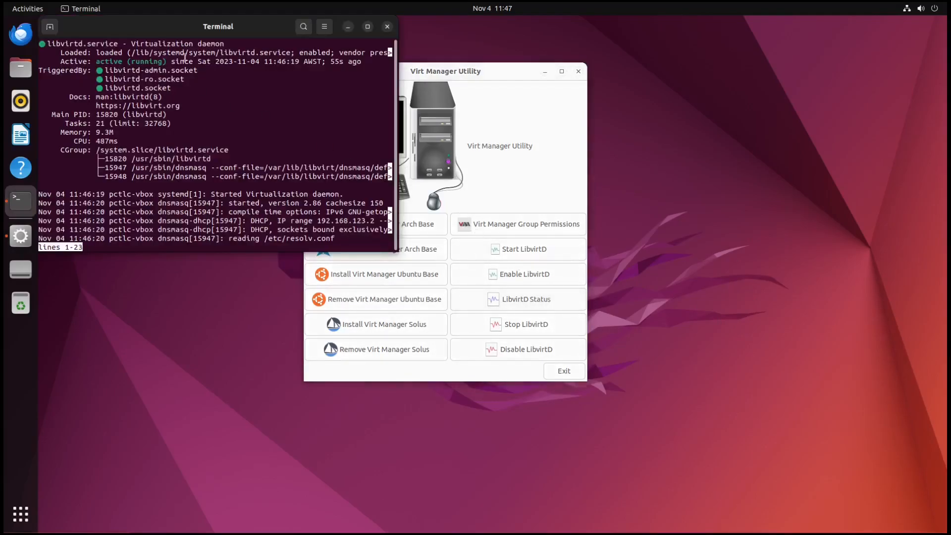
double_click(270, 30)
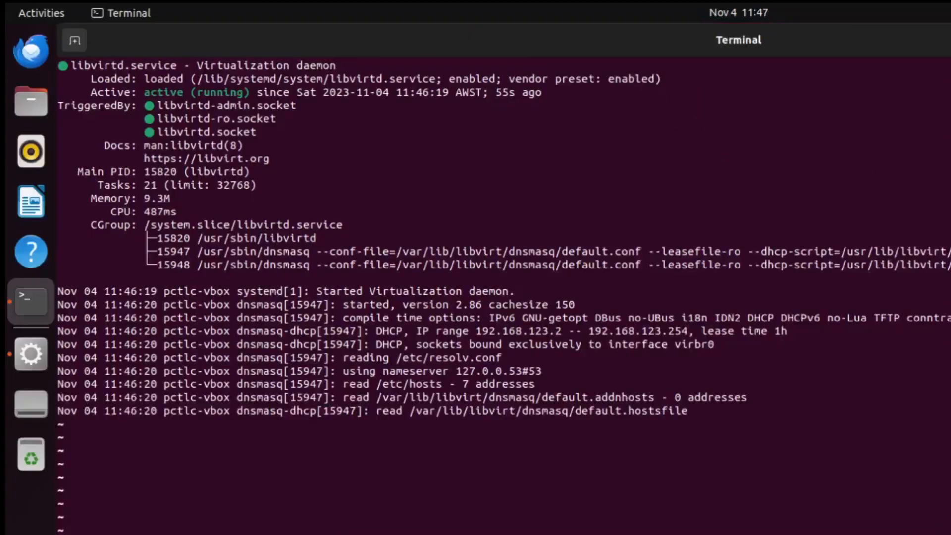
key(q)
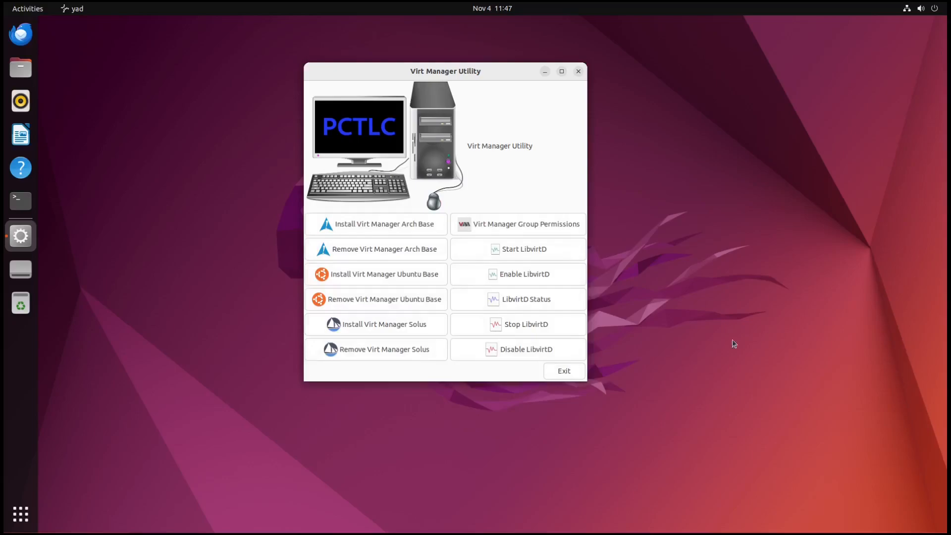
Stop LibvirtD with the sudo password, and check the service's status
click(541, 326)
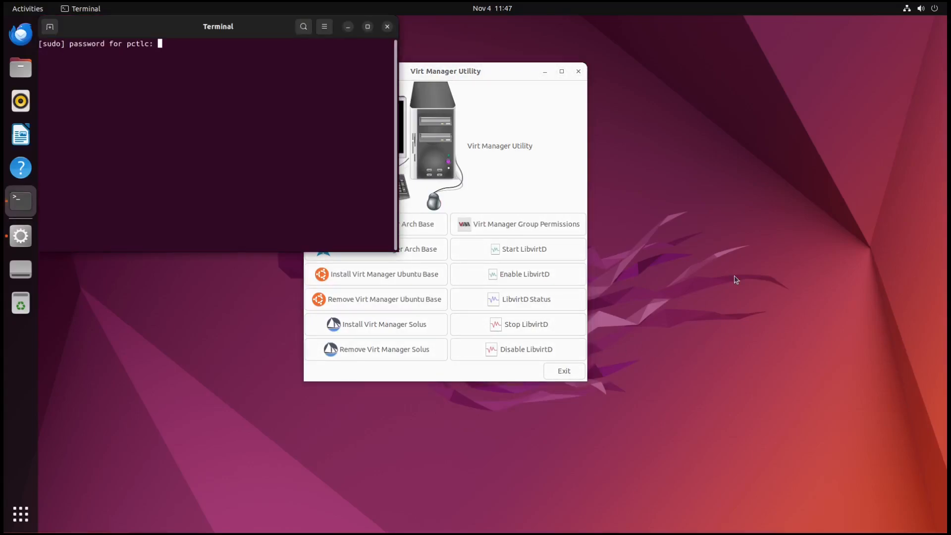
key(Return)
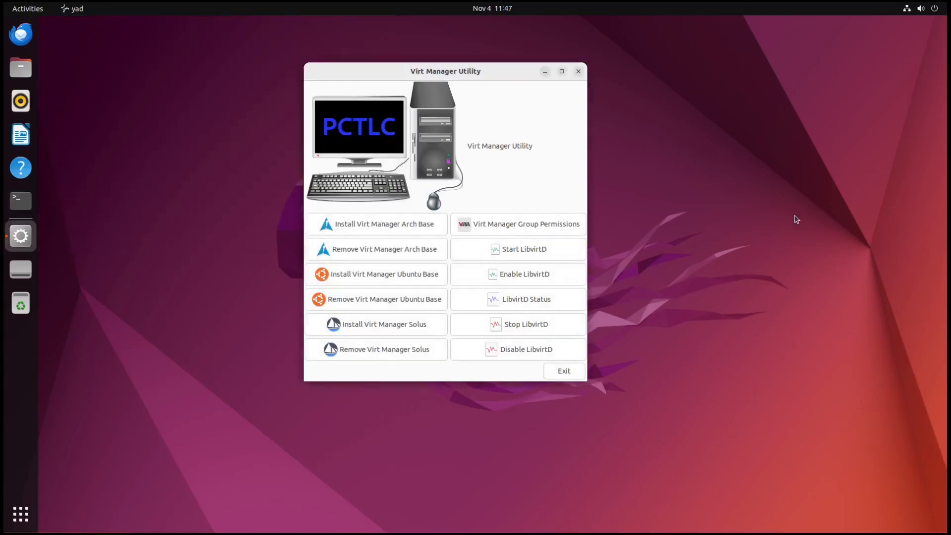
click(528, 299)
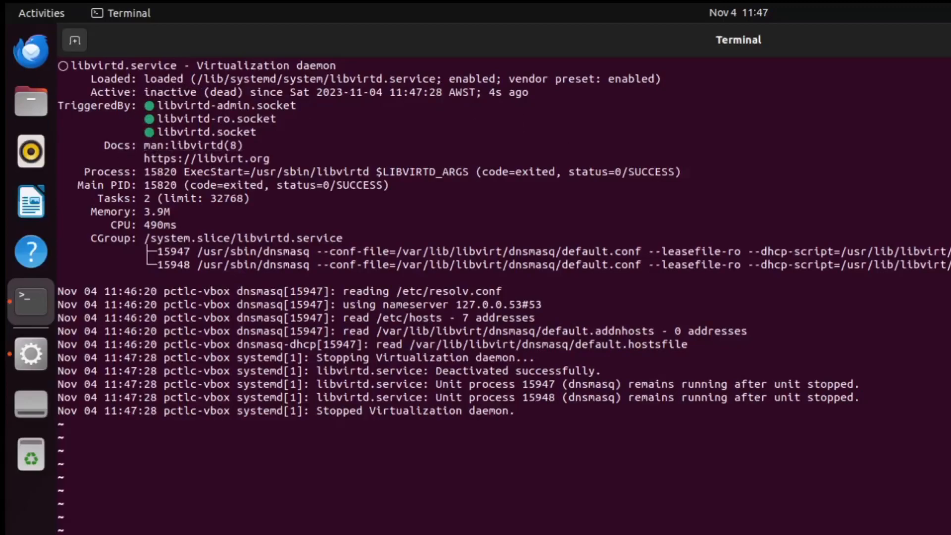
click(937, 27)
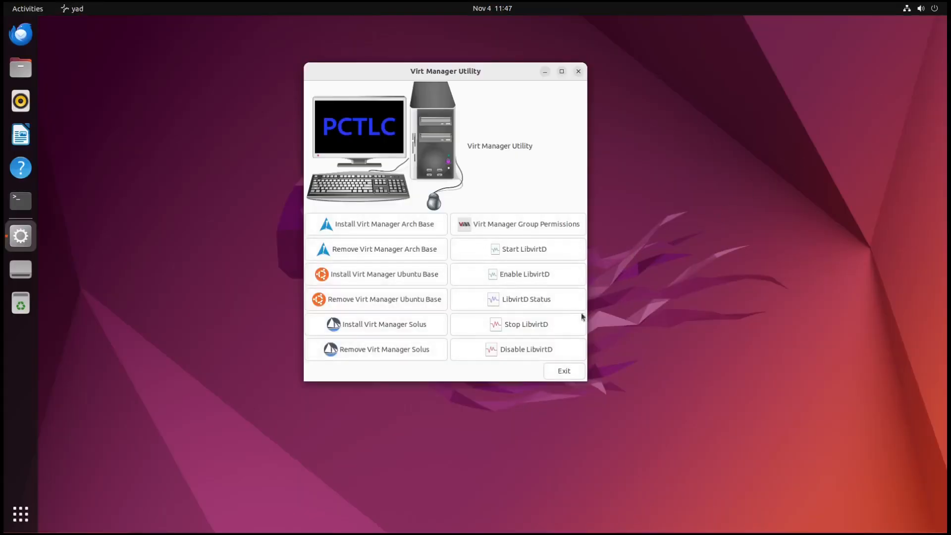
Start LibvirtD with the sudo password, check its status, and exit the Virt Manager Utility
click(515, 250)
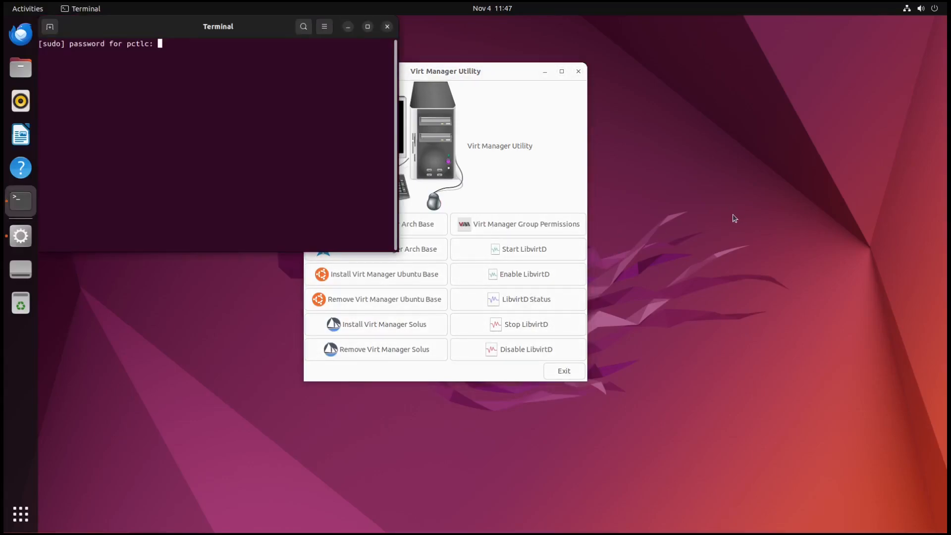
key(Return)
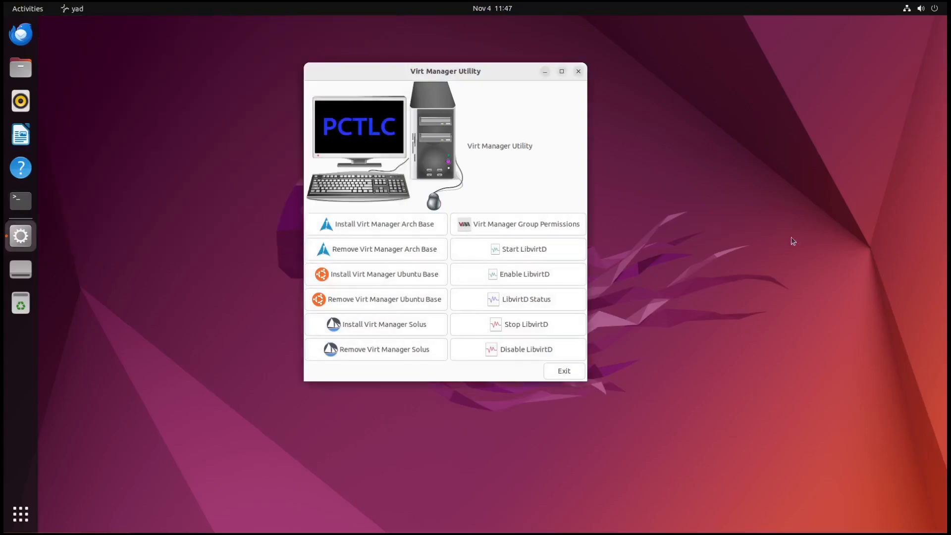
click(546, 302)
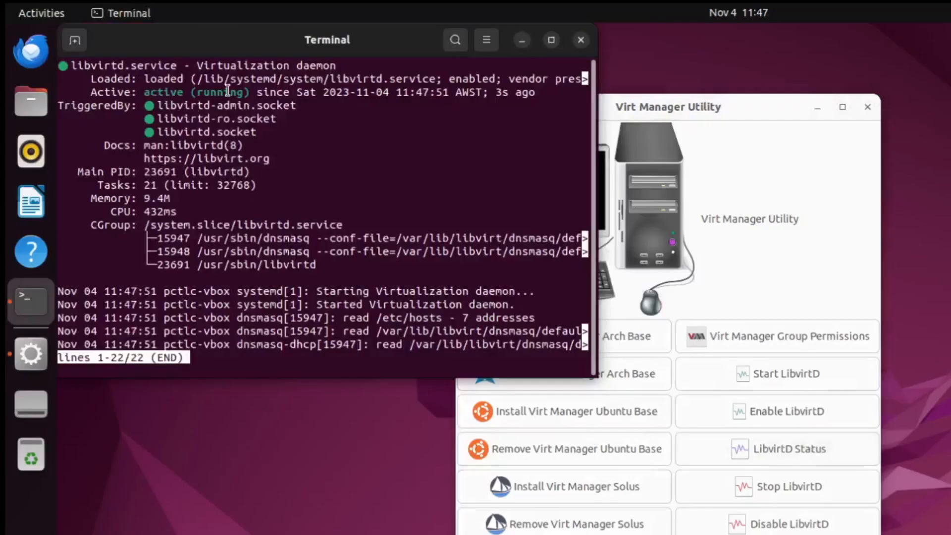
click(582, 39)
click(575, 371)
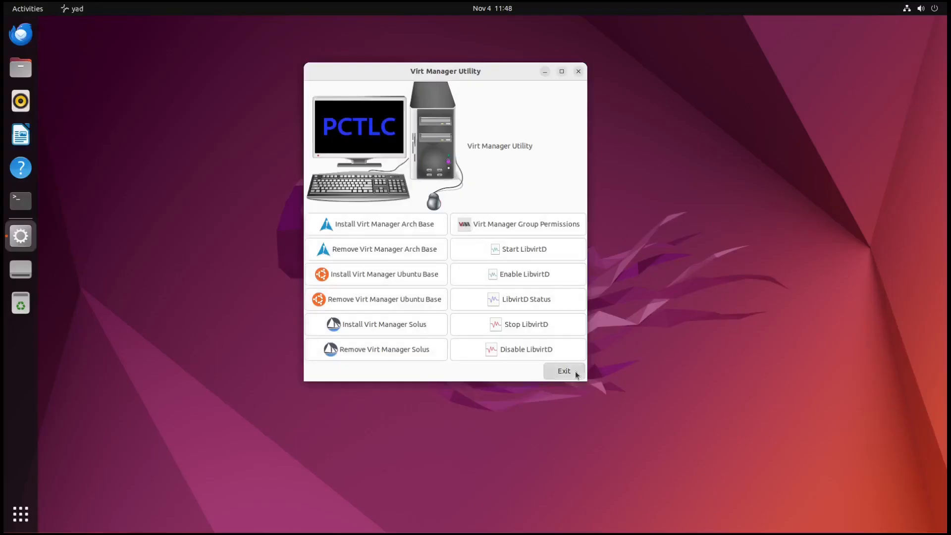
Search the applications for "virt" and launch Virtual Machine Manager
key(super)
text(virt)
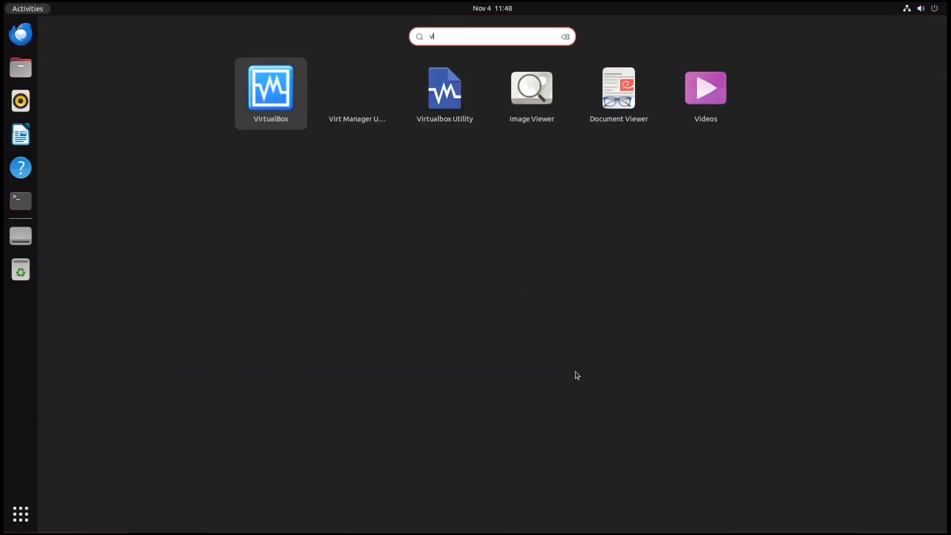
key(Right)
key(Right)
key(Right)
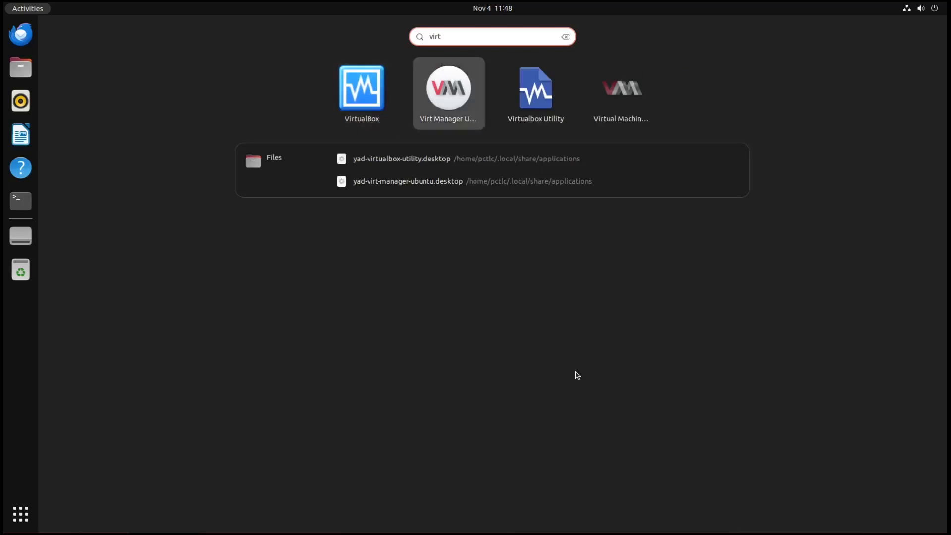
key(Return)
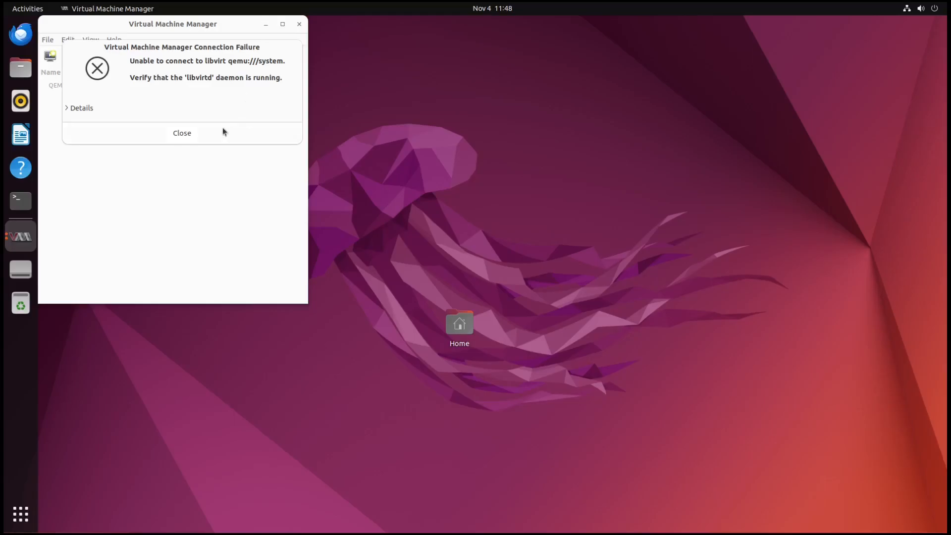
Dismiss the connection failure message, close Virtual Machine Manager, and recheck the LibvirtD status from the Virt Manager Utility
click(193, 134)
click(299, 24)
click(259, 256)
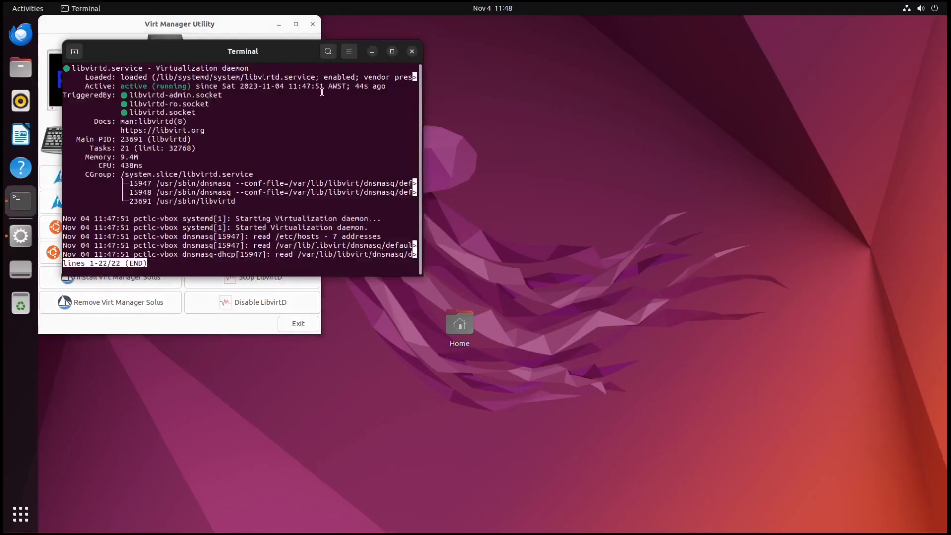
key(q)
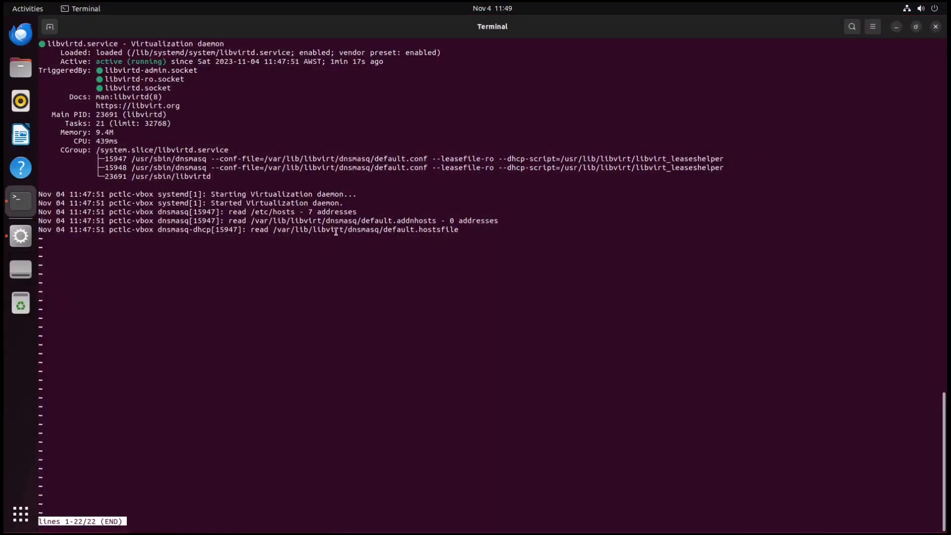
Launch the Ubuntu Utility and move its window toward the middle of the desktop
key(super)
text(util)
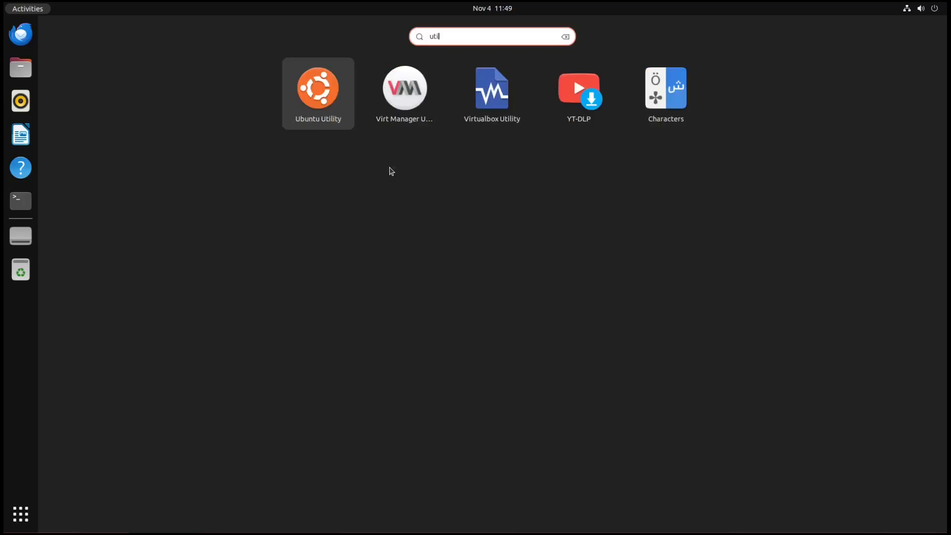
key(Return)
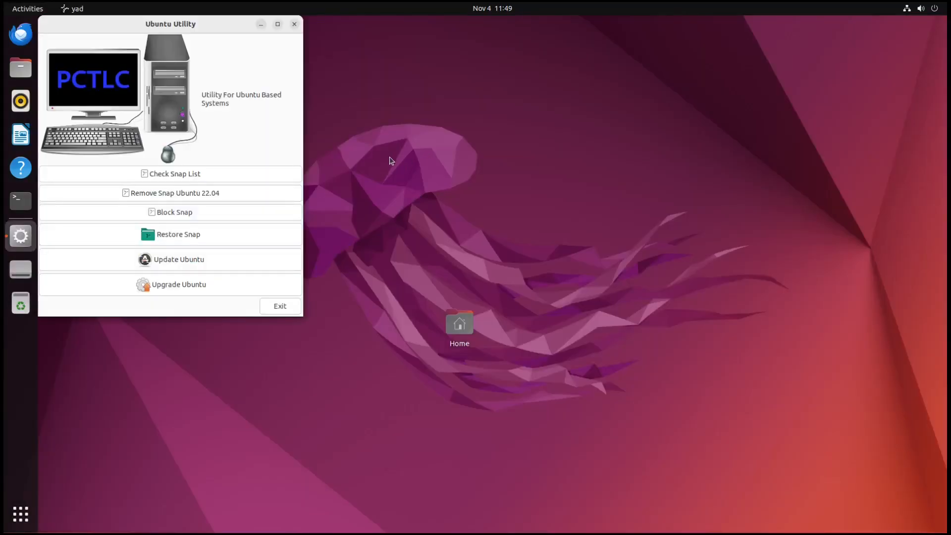
drag(215, 27, 551, 61)
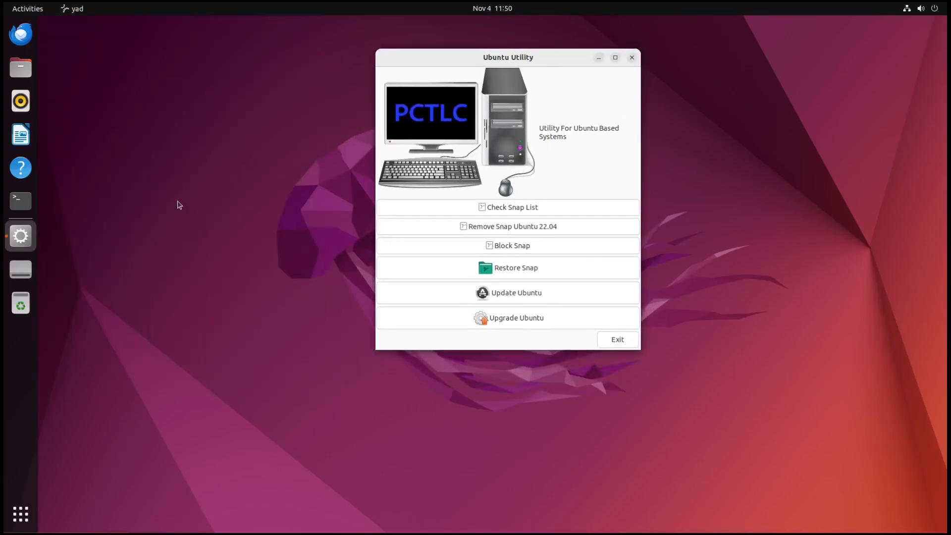
Search the applications for the Ubuntu browser installer and launch it
key(super)
text(browl)
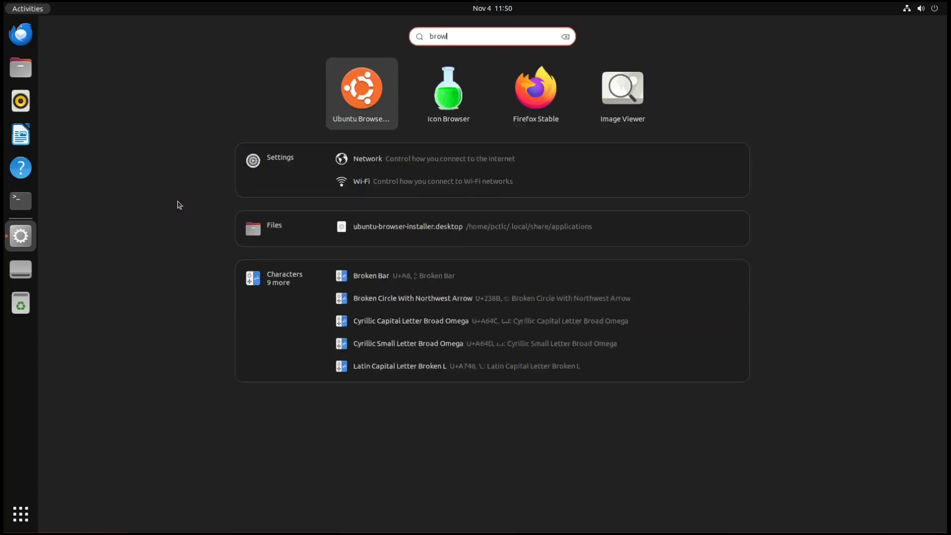
key(Return)
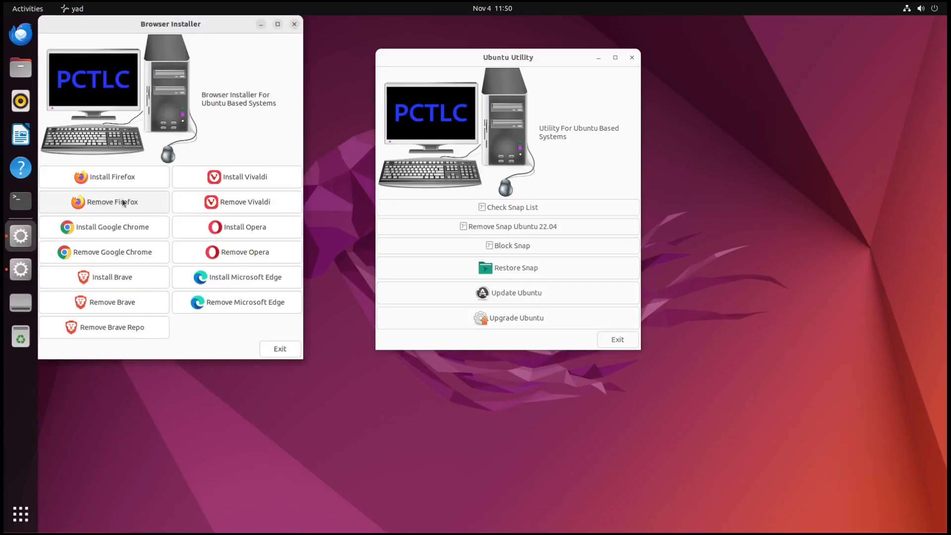
Search the applications for "fire" to check for Firefox, and run Remove Firefox with the sudo password
key(super)
text(fire)
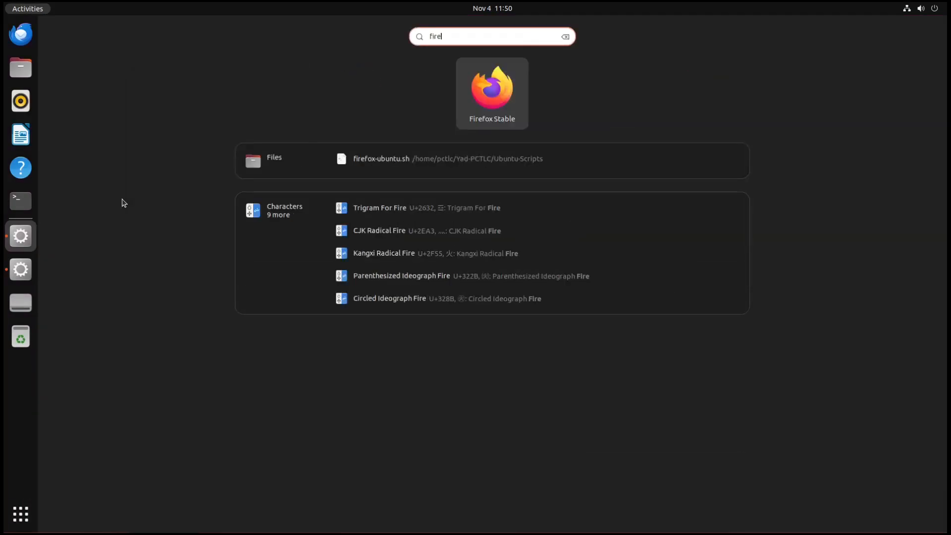
key(Escape)
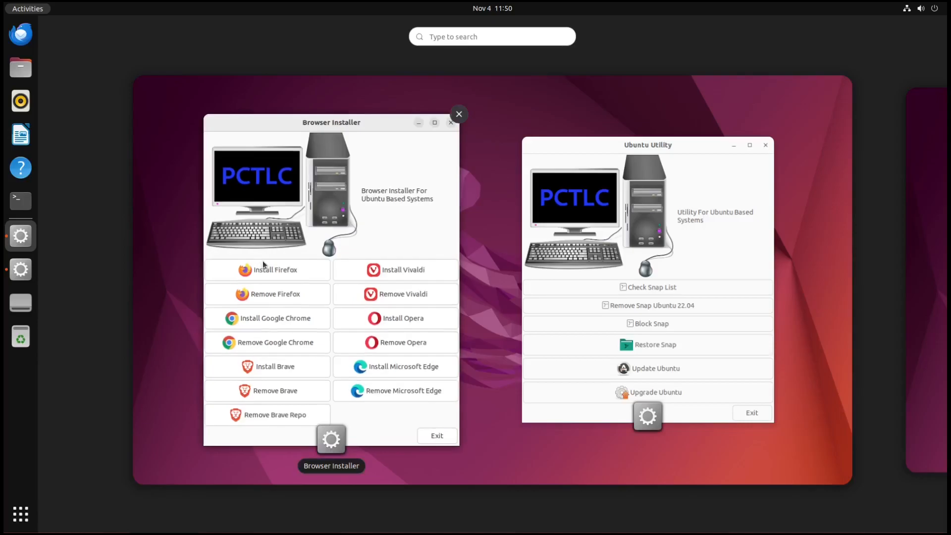
click(351, 214)
click(111, 203)
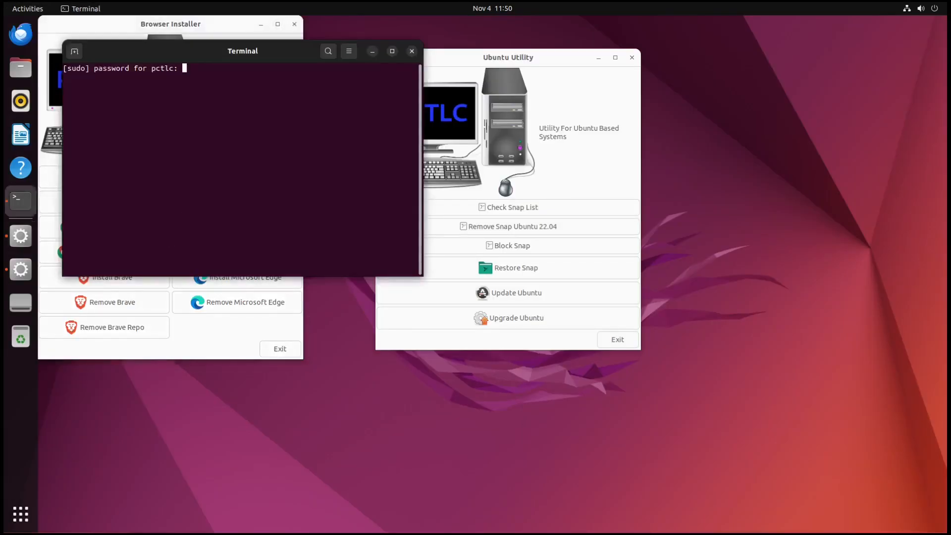
key(Return)
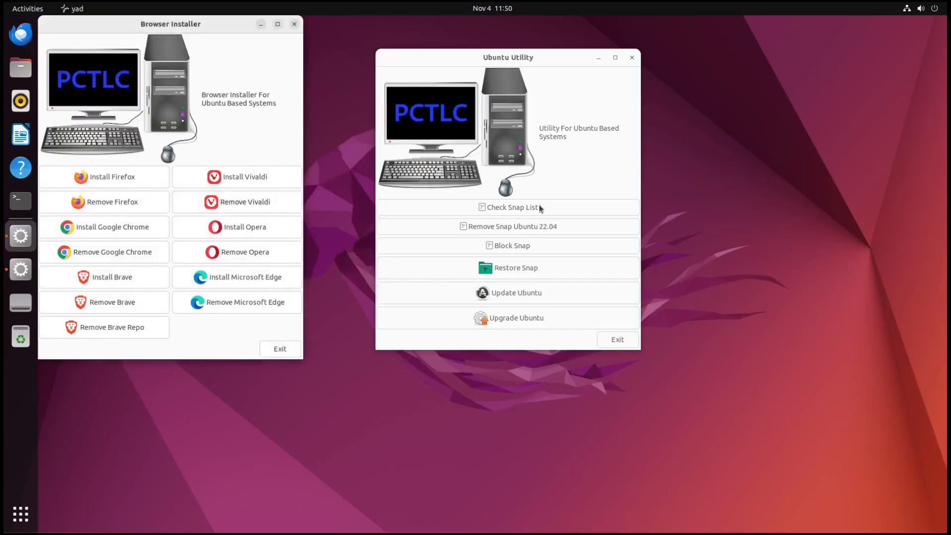
Search the applications for "fire" to verify Firefox's removal, and clear the search
key(super)
text(fire)
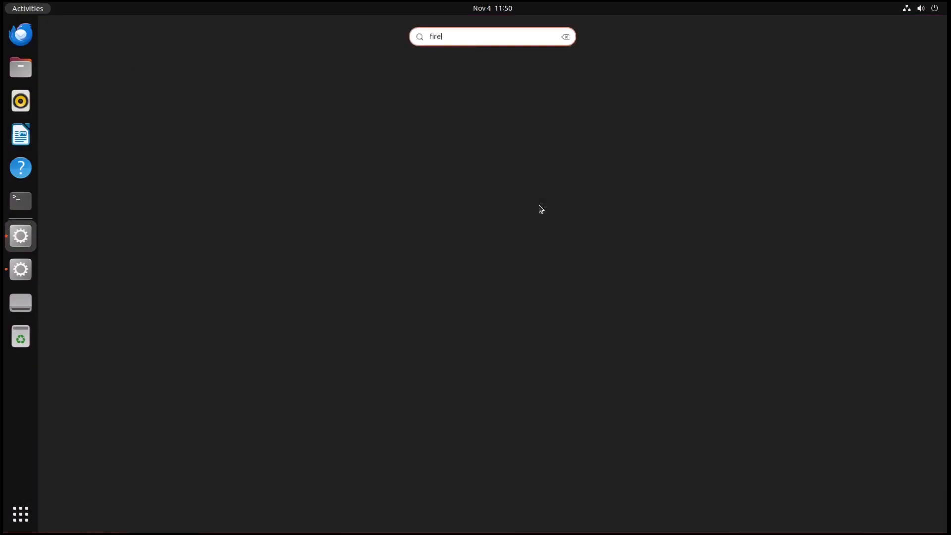
key(BackSpace)
key(BackSpace)
key(BackSpace)
key(BackSpace)
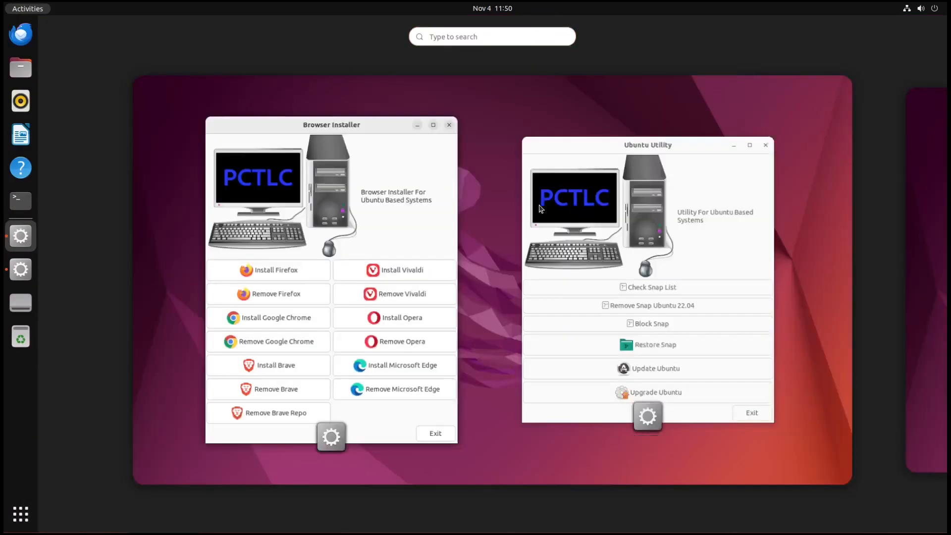
Exit the Browser Installer and run Restore Snap from the Ubuntu Utility with the sudo password
click(397, 178)
click(281, 348)
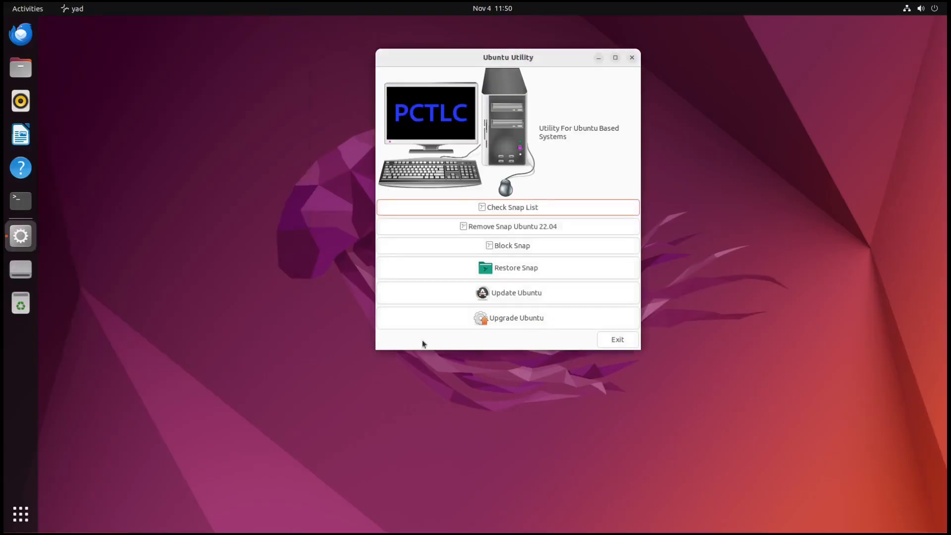
click(518, 270)
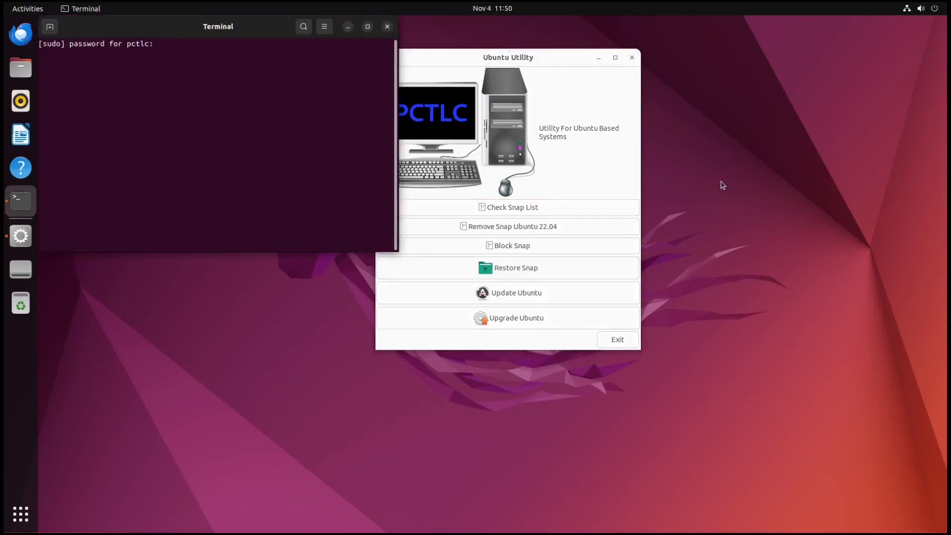
key(Return)
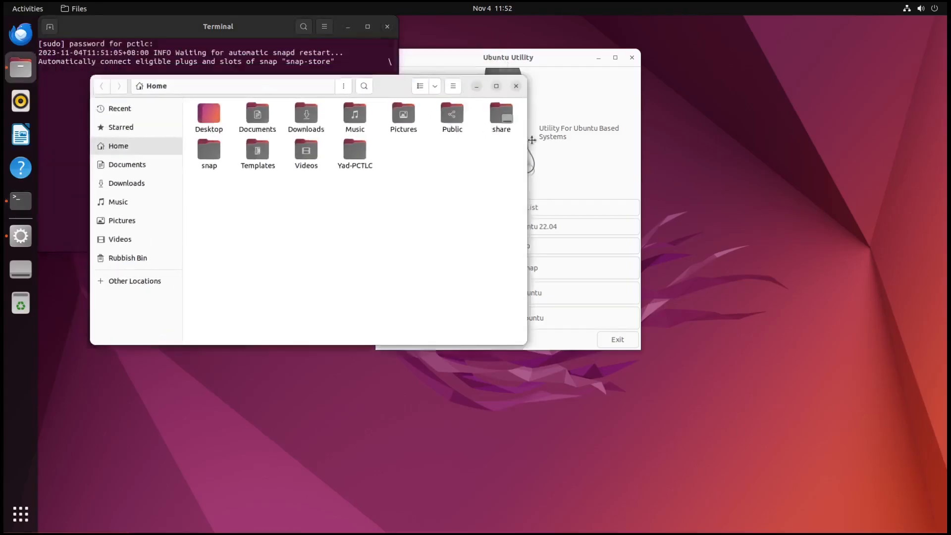
Move the file manager window clear of the terminal and open the Yad-PCTLC/Ubuntu-Scripts folder
drag(319, 91, 692, 116)
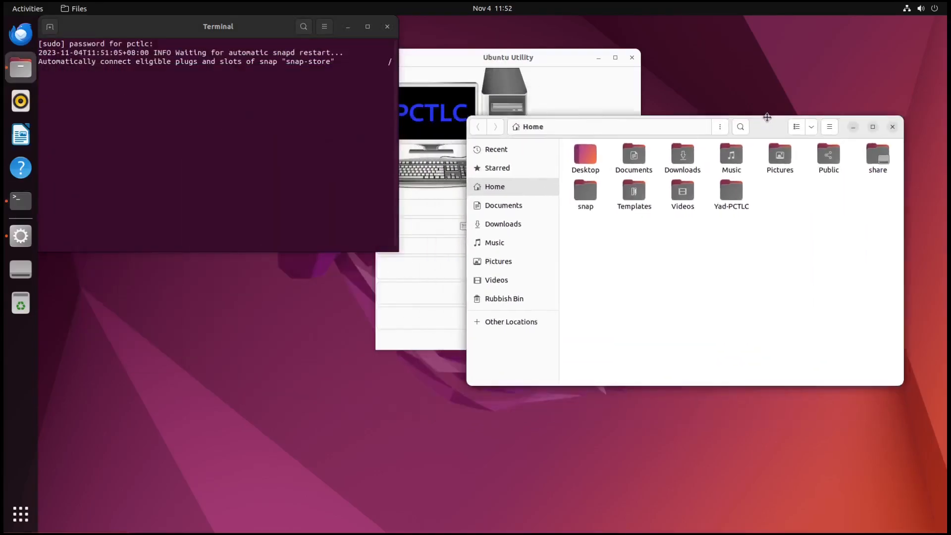
click(732, 183)
double_click(733, 183)
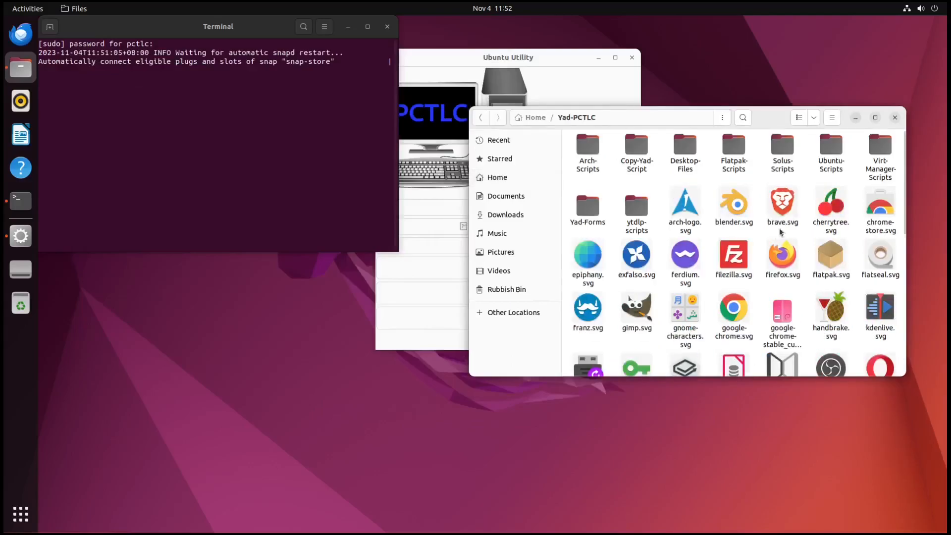
double_click(835, 163)
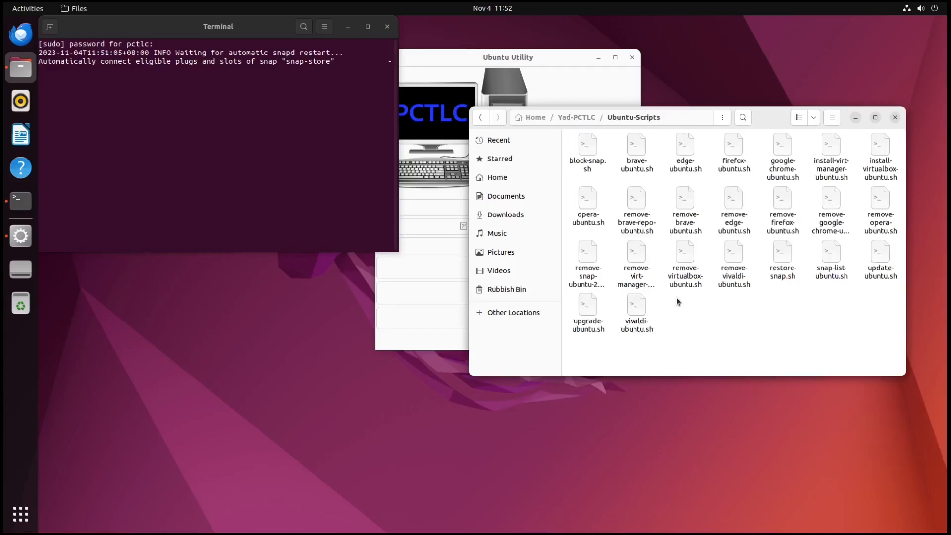
Open restore-snap.sh in the text editor to review its commands, and close the script and the file manager
right_click(785, 252)
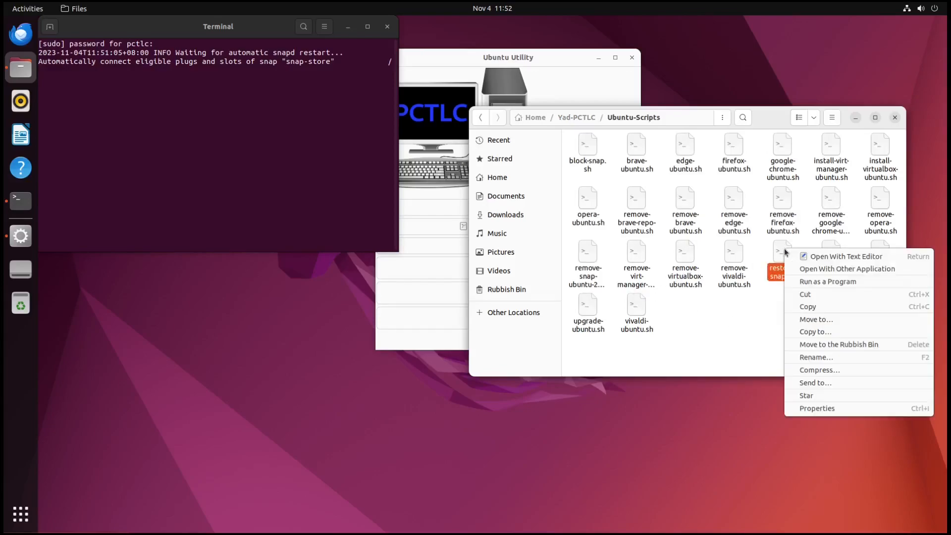
click(842, 257)
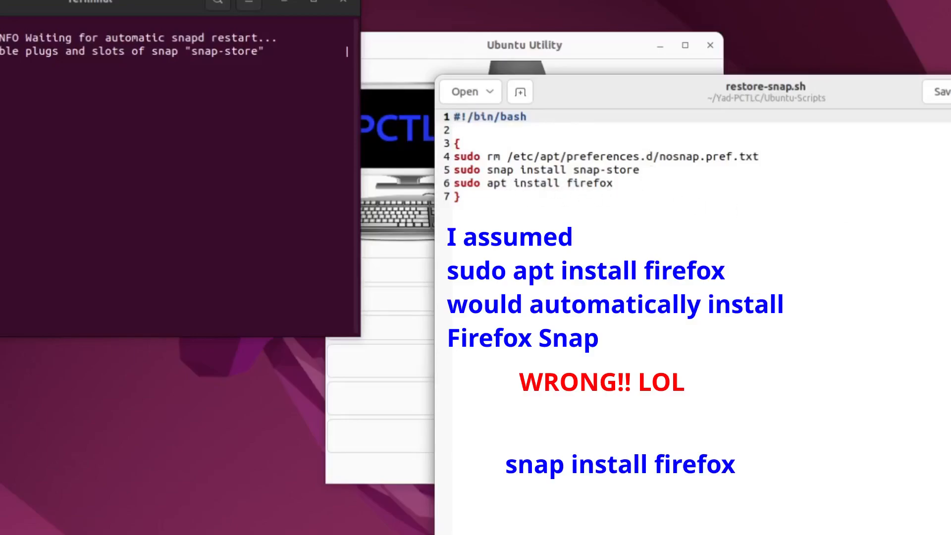
click(878, 88)
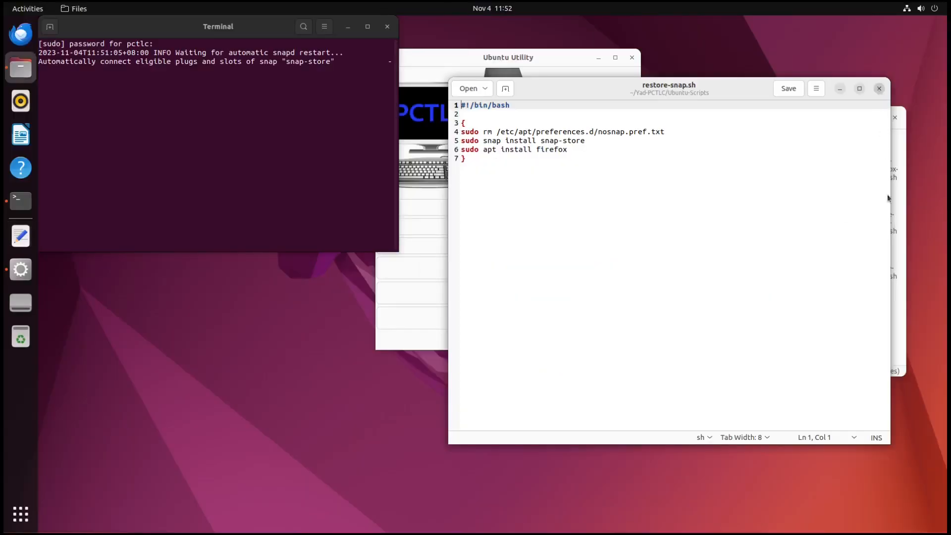
click(895, 118)
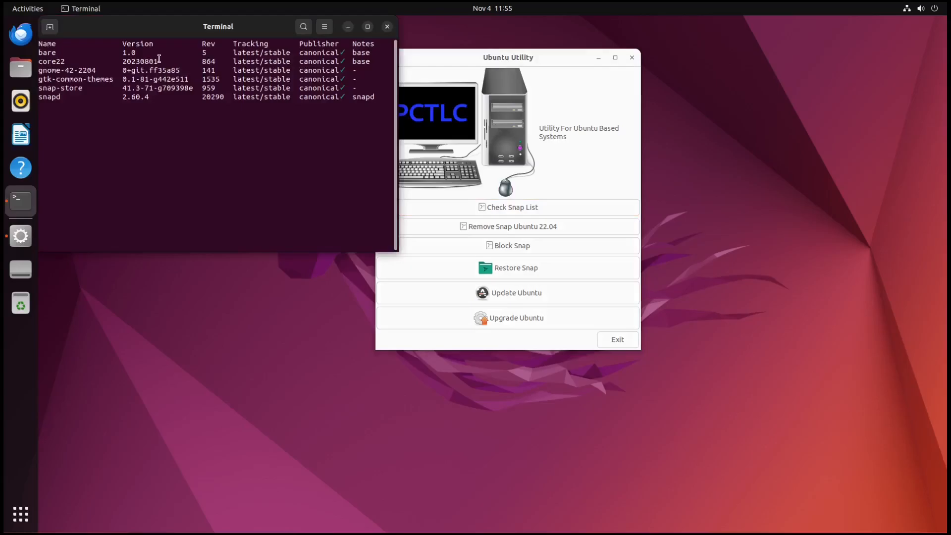
Maximize the terminal to read the installed snap list, and close both the terminal and the Ubuntu Utility
double_click(180, 30)
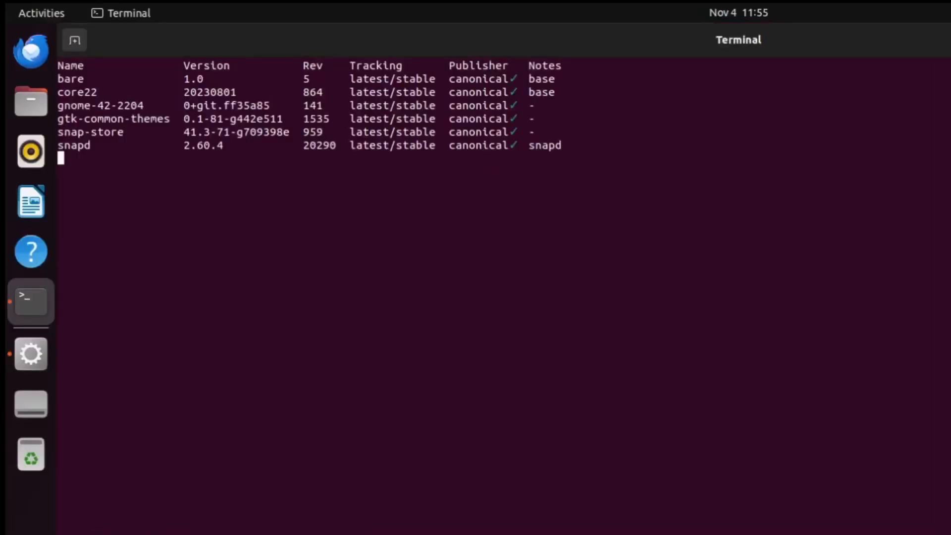
click(937, 26)
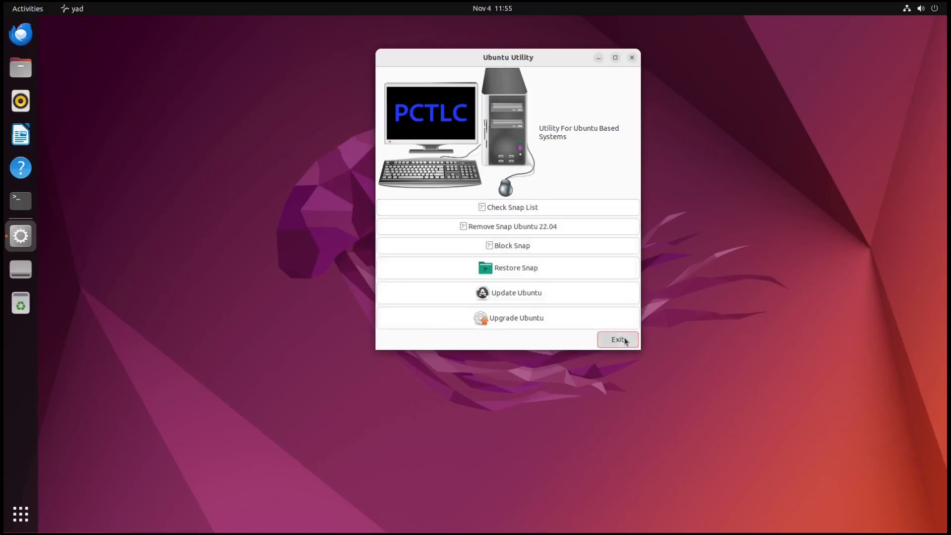
click(624, 338)
Search the applications for "fire" to check for Firefox, and restart the Ubuntu system
key(super)
text(flire)
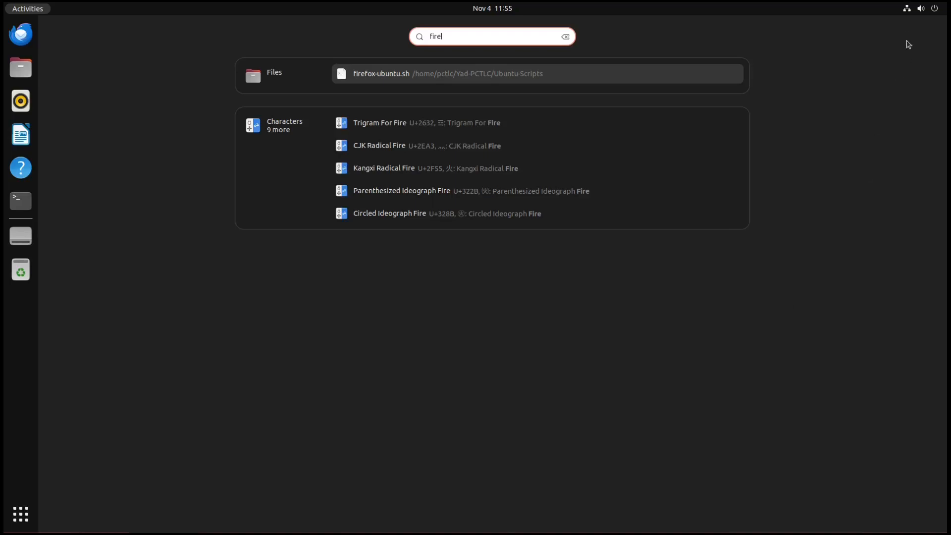
click(914, 9)
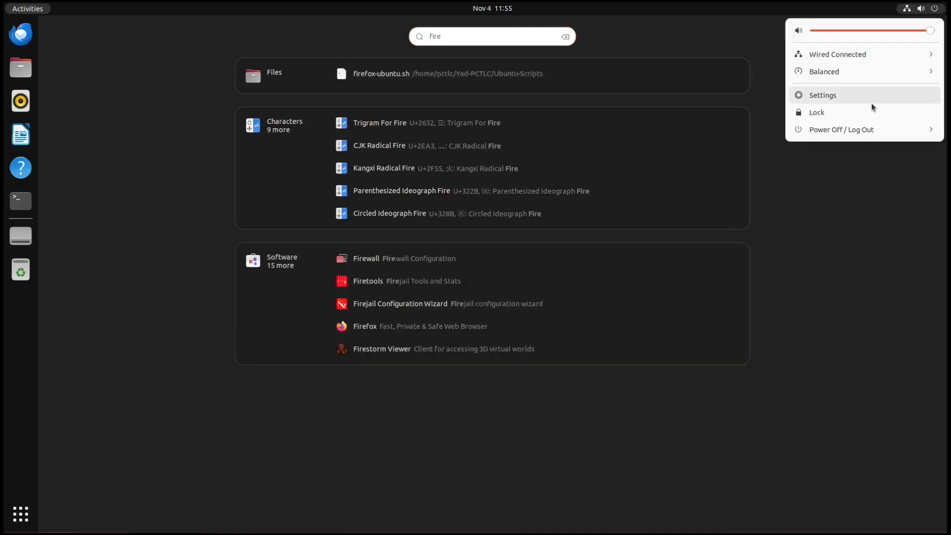
click(843, 130)
click(833, 168)
click(523, 303)
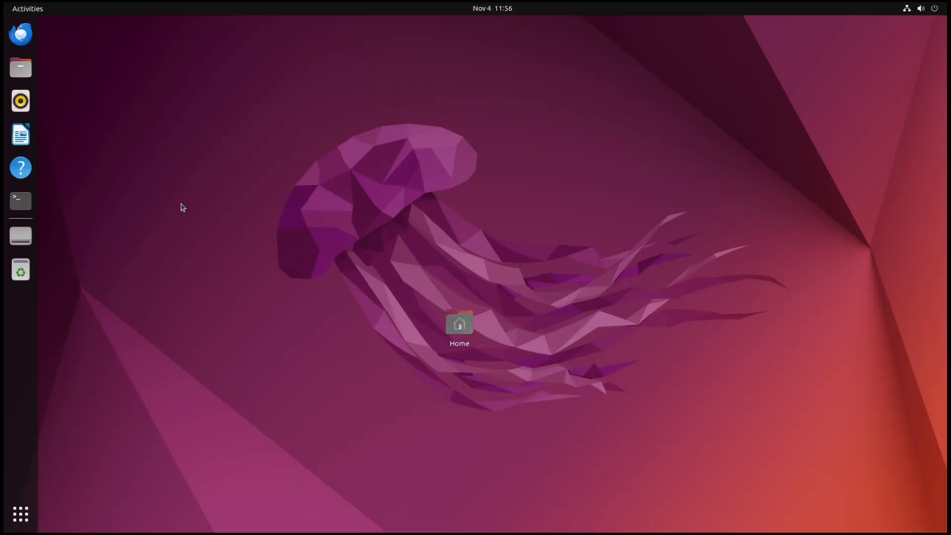
Search the applications for "fire" again to recheck for Firefox, and return to the desktop
key(super)
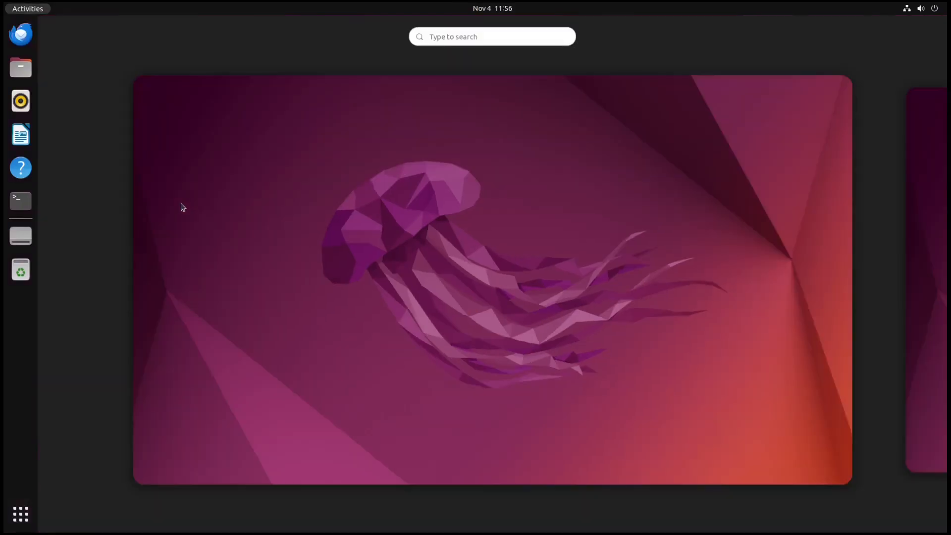
text(fl)
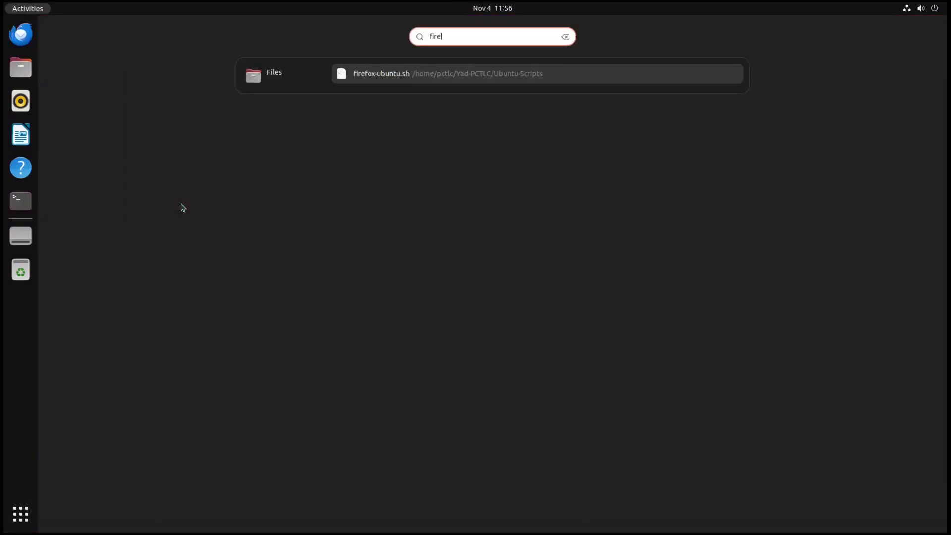
key(Escape)
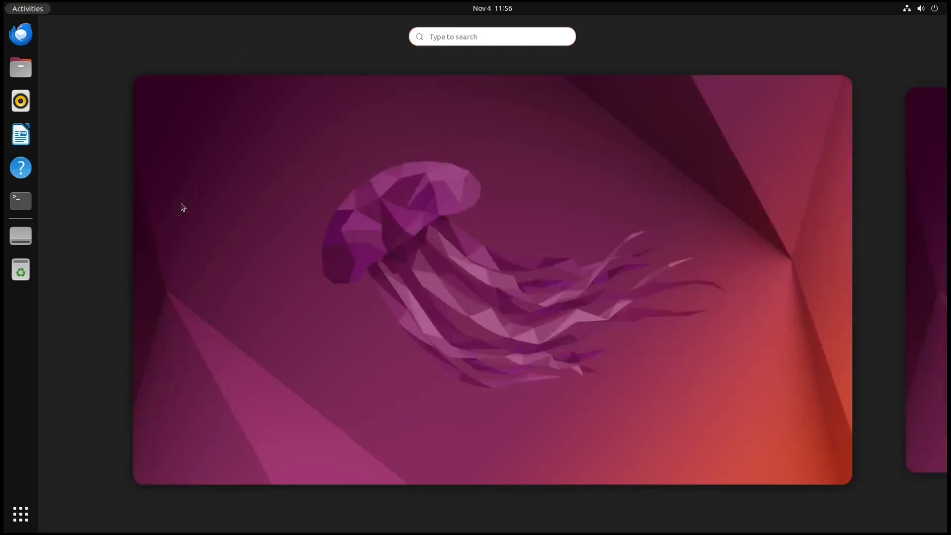
click(373, 240)
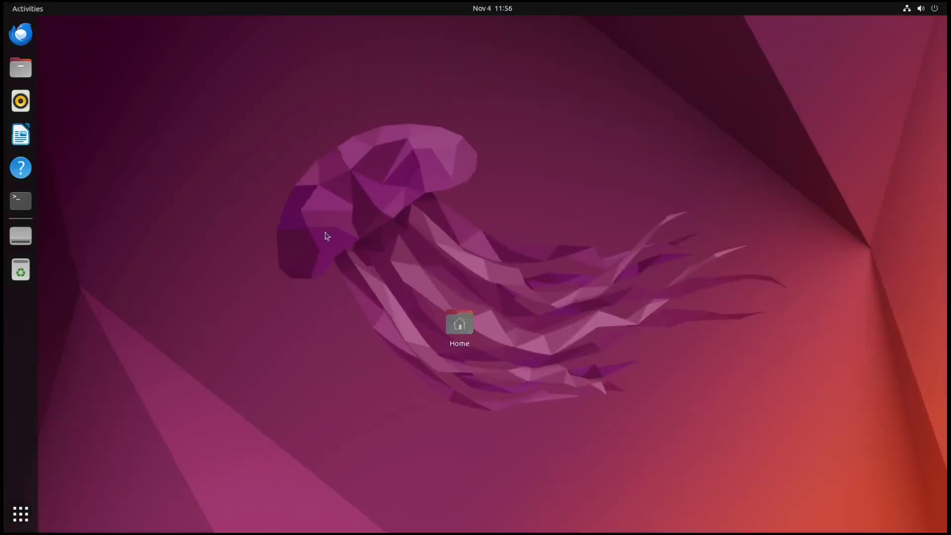
Run "sudo apt install firefox" in a new terminal with the sudo password, and close the terminal
click(20, 200)
text(s)
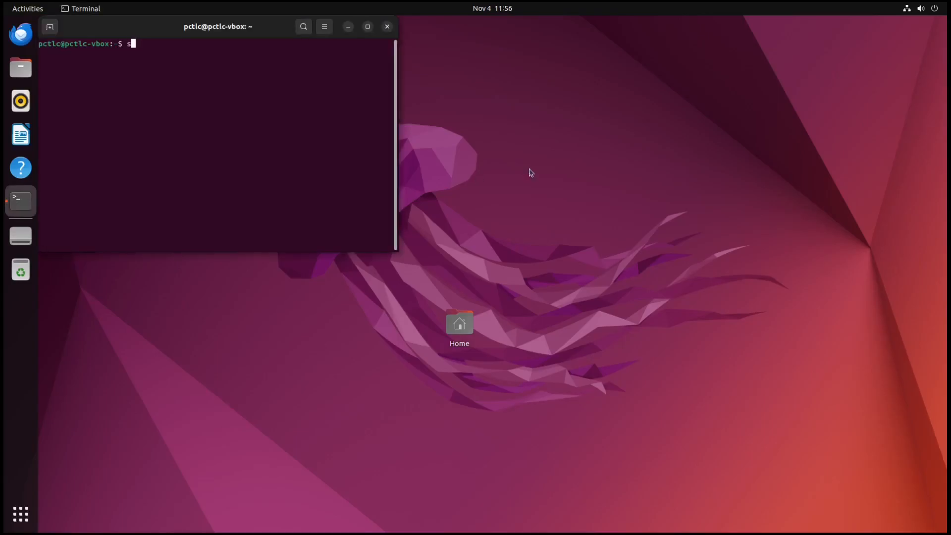
text(udo apt install firefox)
key(Return)
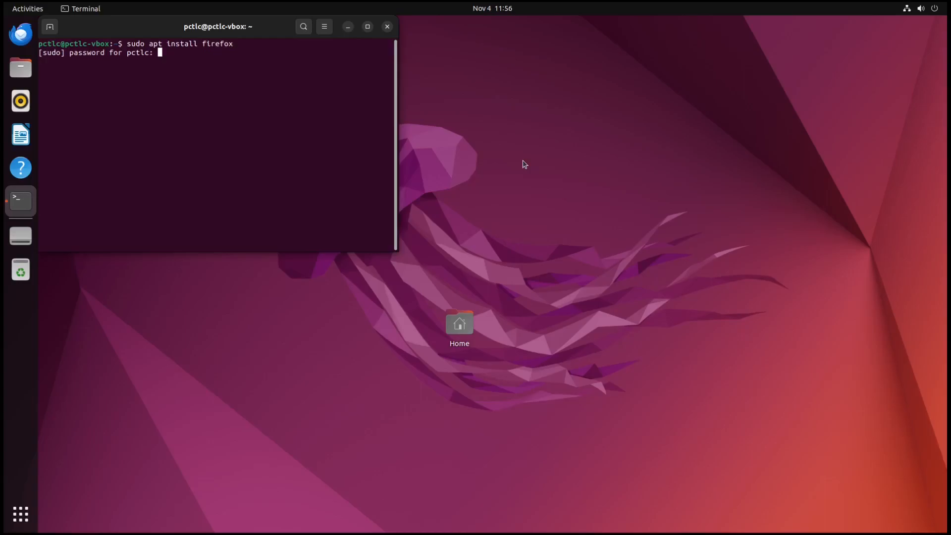
key(Return)
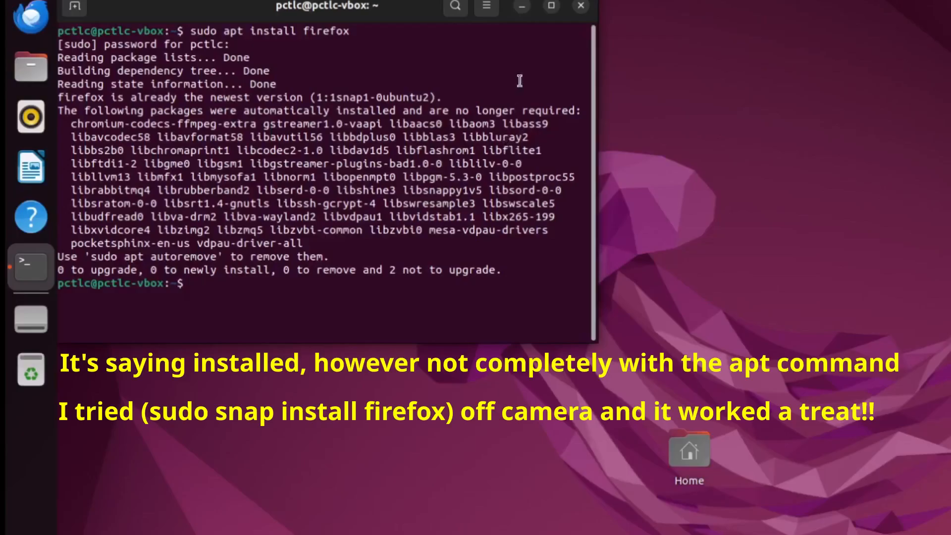
click(581, 5)
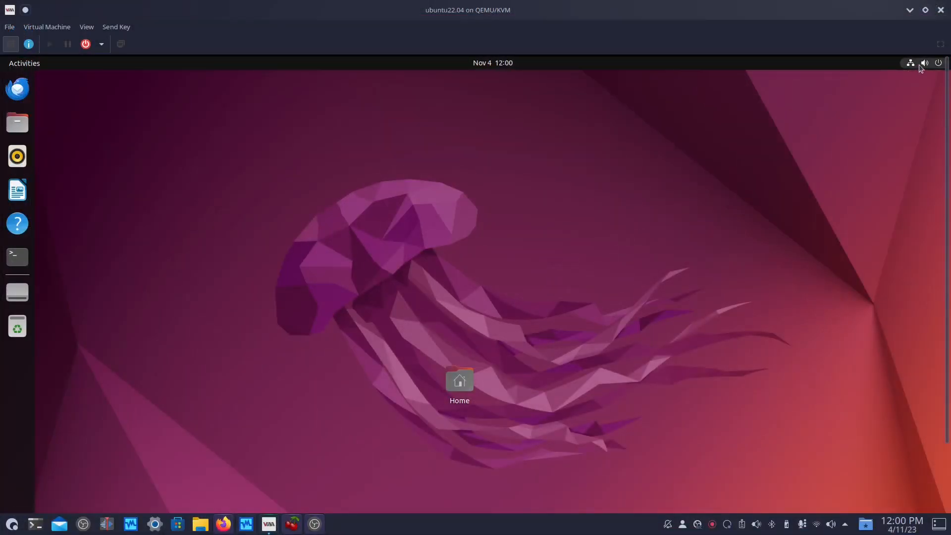
Switch the ubuntu22.04 virtual machine display to full screen
click(940, 45)
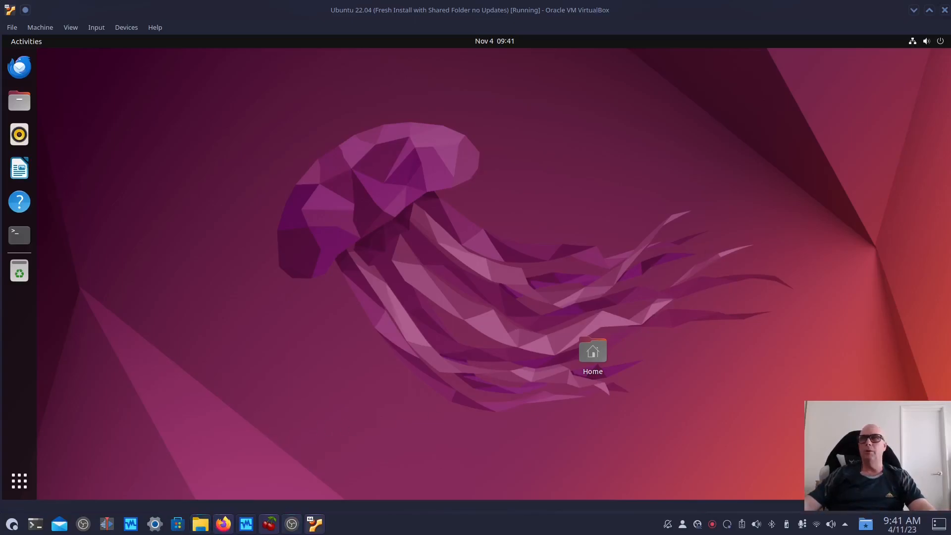
Bring the host's Dolphin window into view, browse the 929.5 GiB removable media to Documents/Bash-Scripts/Best-Yad-Scripts, and move the window back off screen
drag(950, 149, 494, 89)
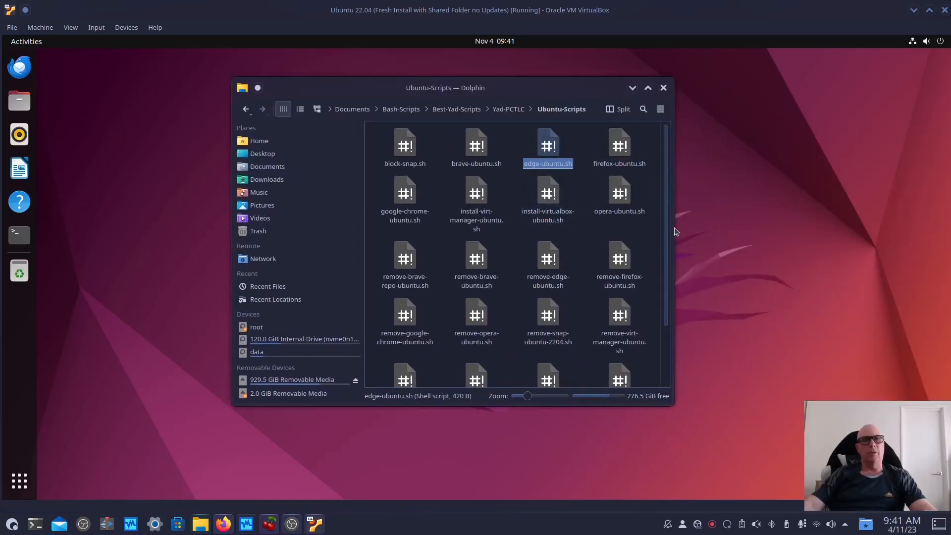
click(265, 382)
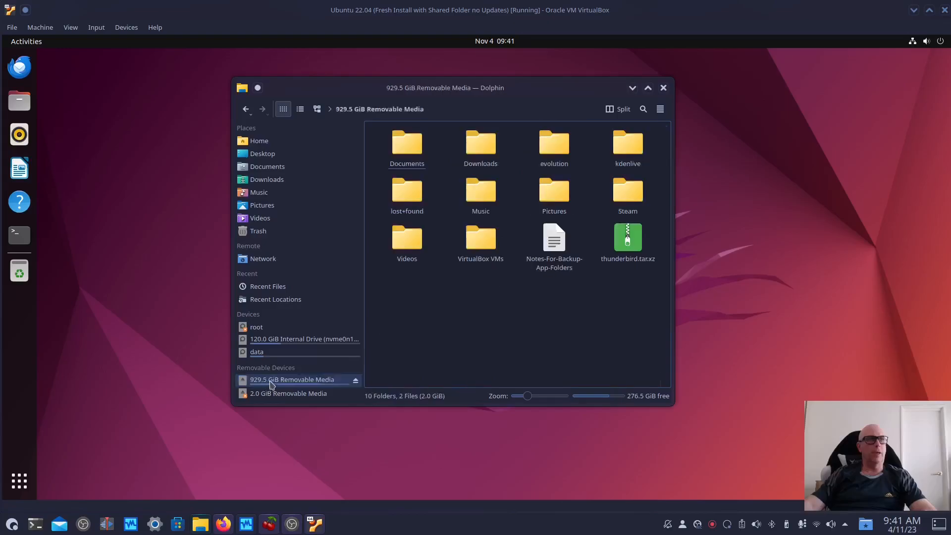
click(404, 144)
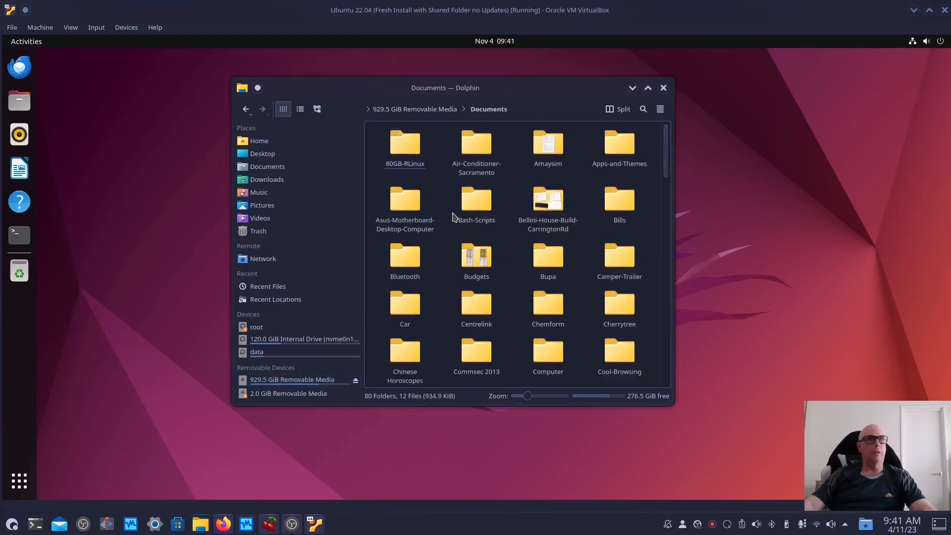
click(475, 213)
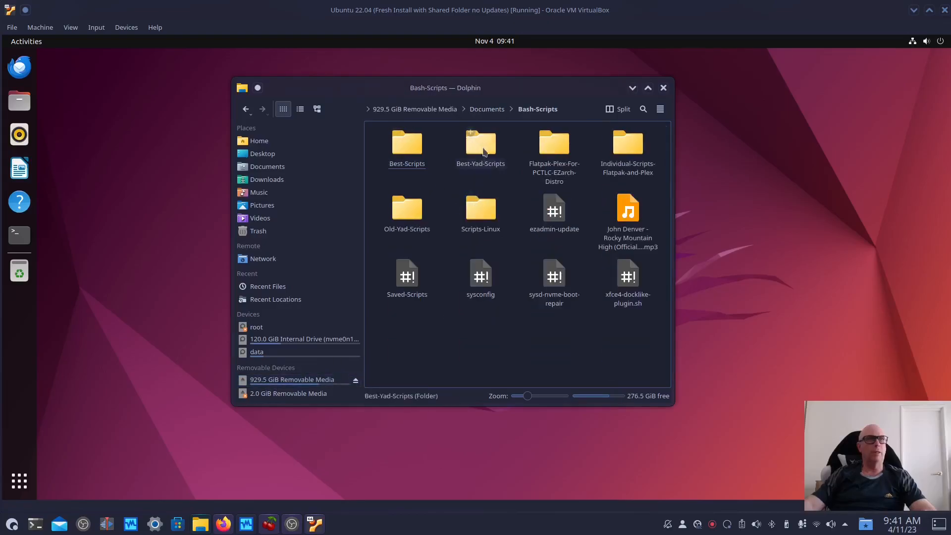
click(485, 147)
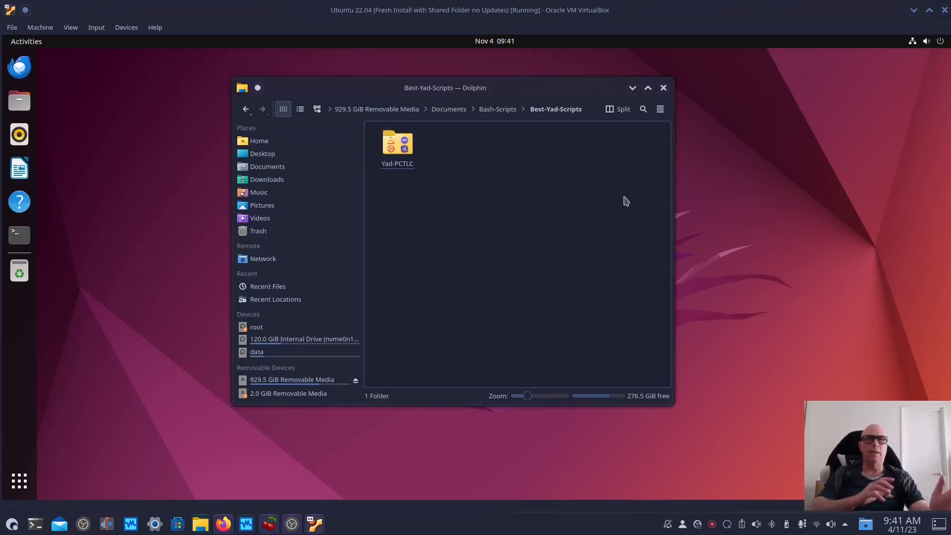
drag(514, 88, 950, 126)
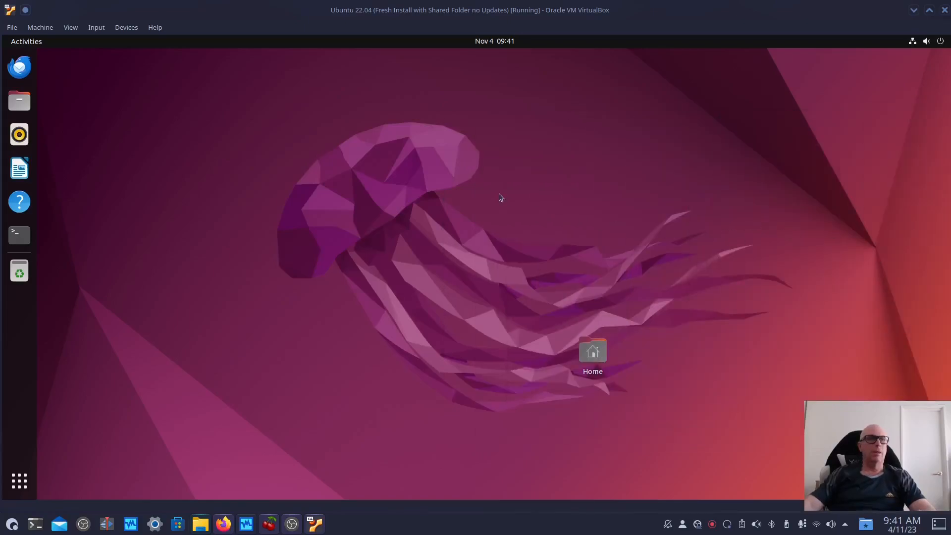